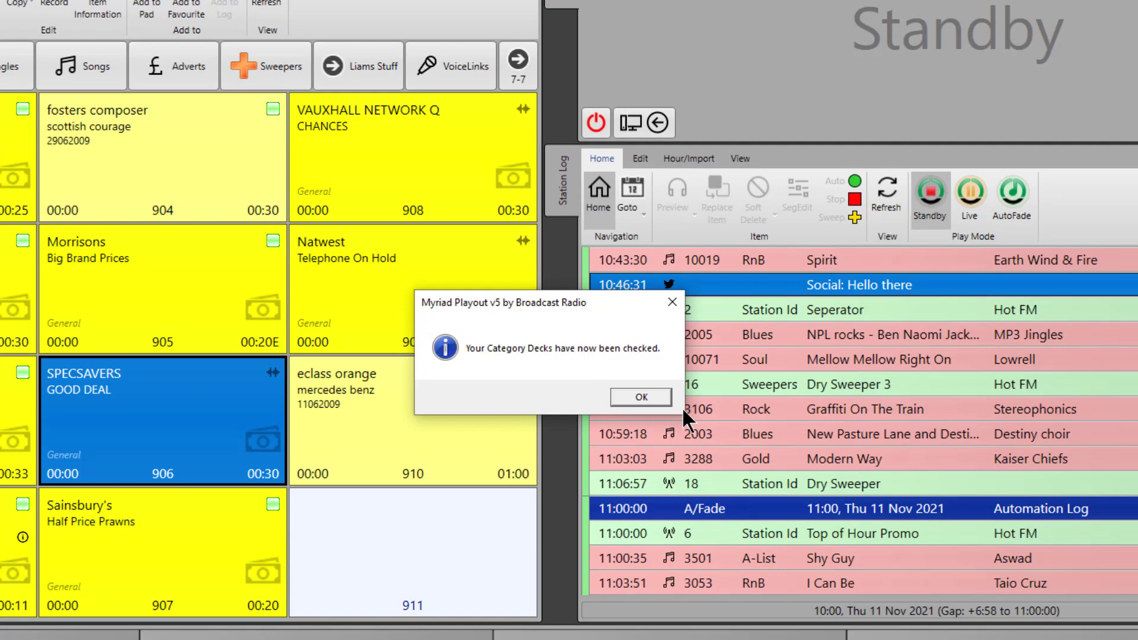
Dismiss the message about the checked Category Decks.
click(641, 397)
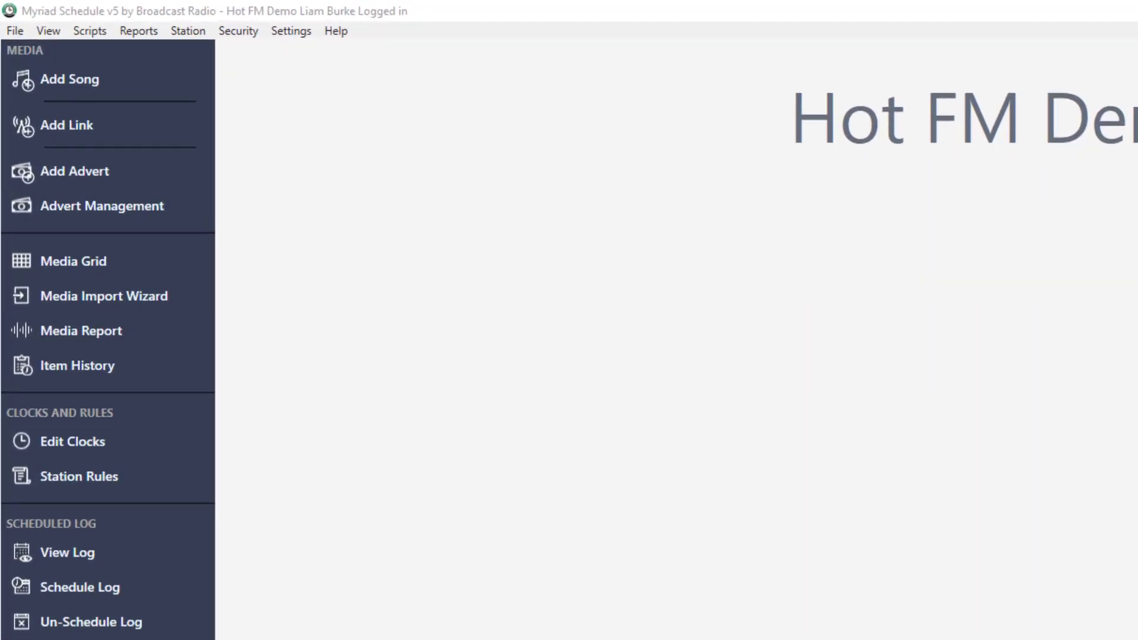
click(147, 37)
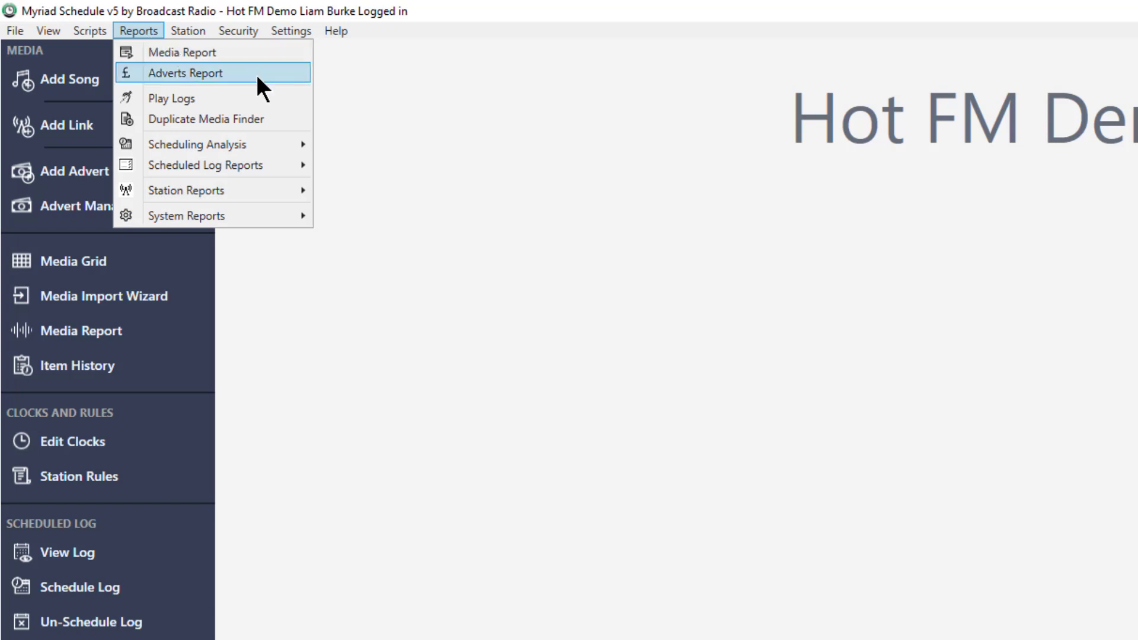
click(184, 32)
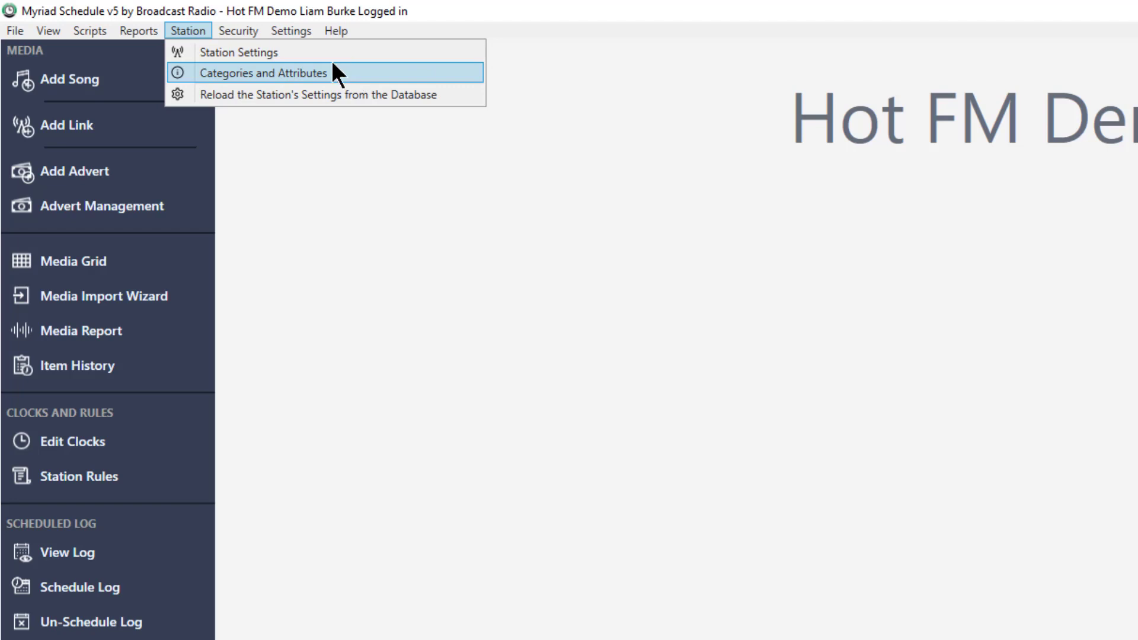
mouse_move(249, 39)
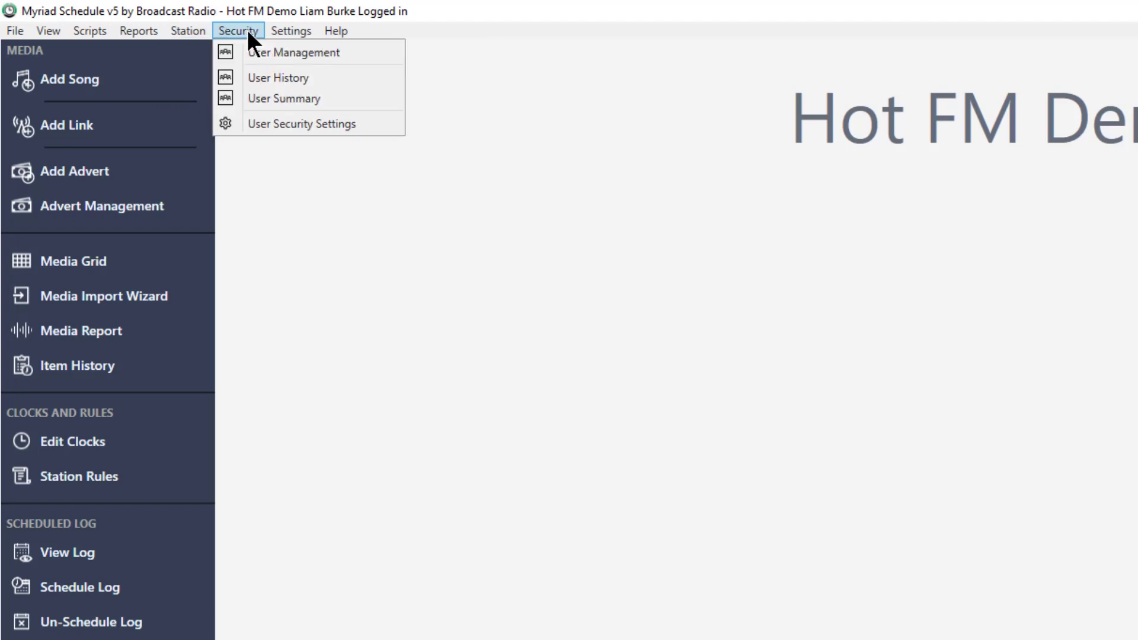
mouse_move(284, 30)
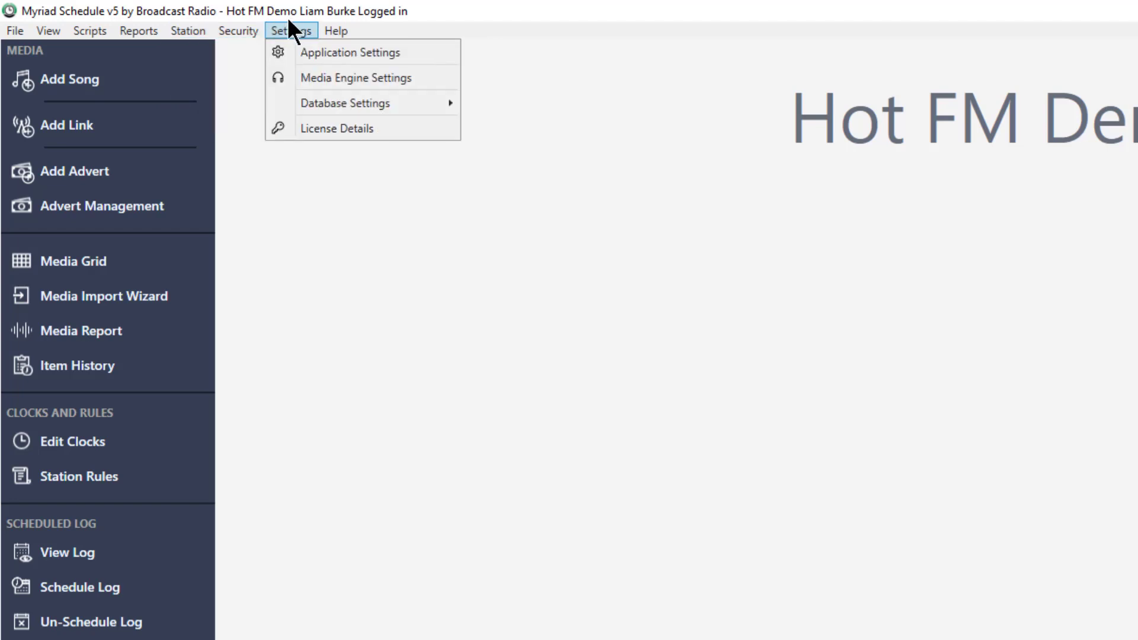
mouse_move(48, 36)
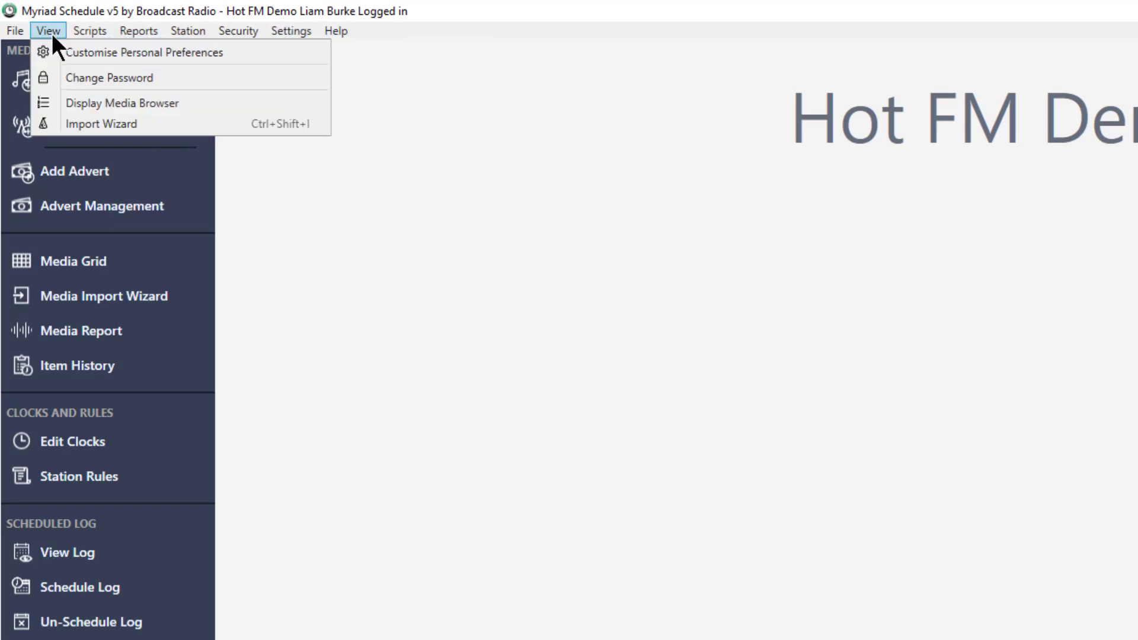
click(451, 325)
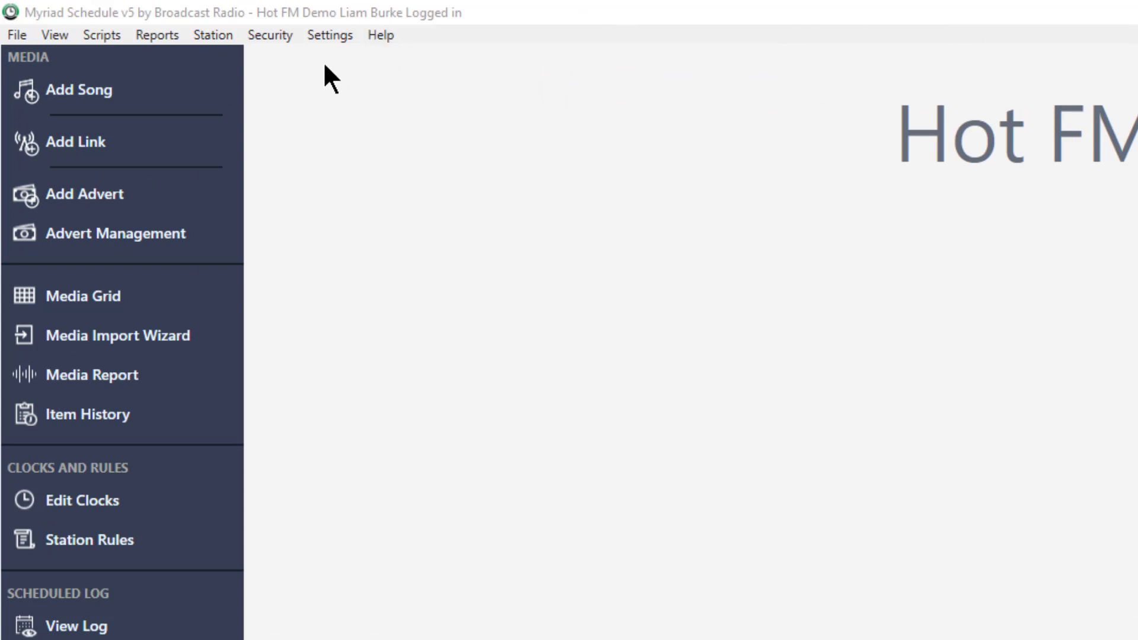
Open the station's Categories and Attributes settings and view the selectable stations, keeping Hot FM Demo selected.
click(213, 34)
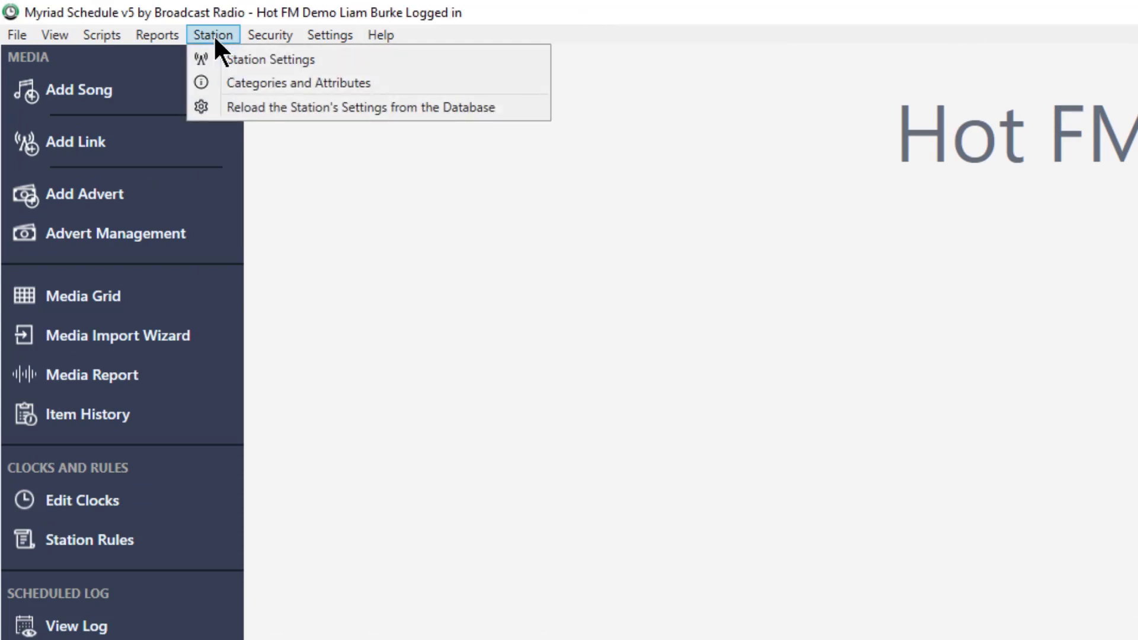
click(339, 83)
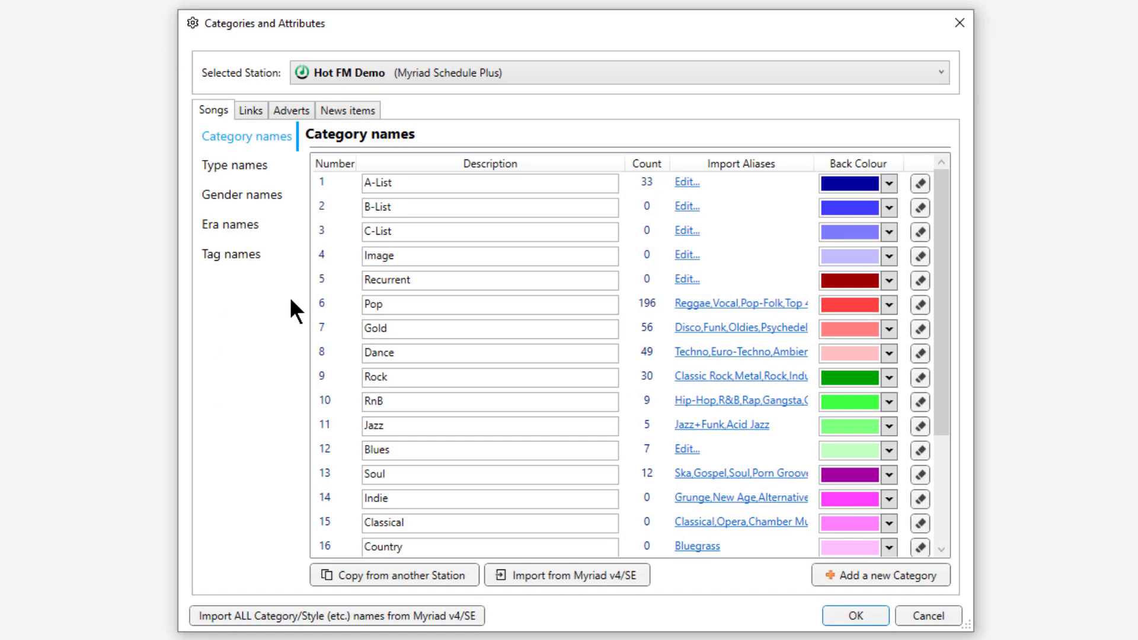
click(575, 77)
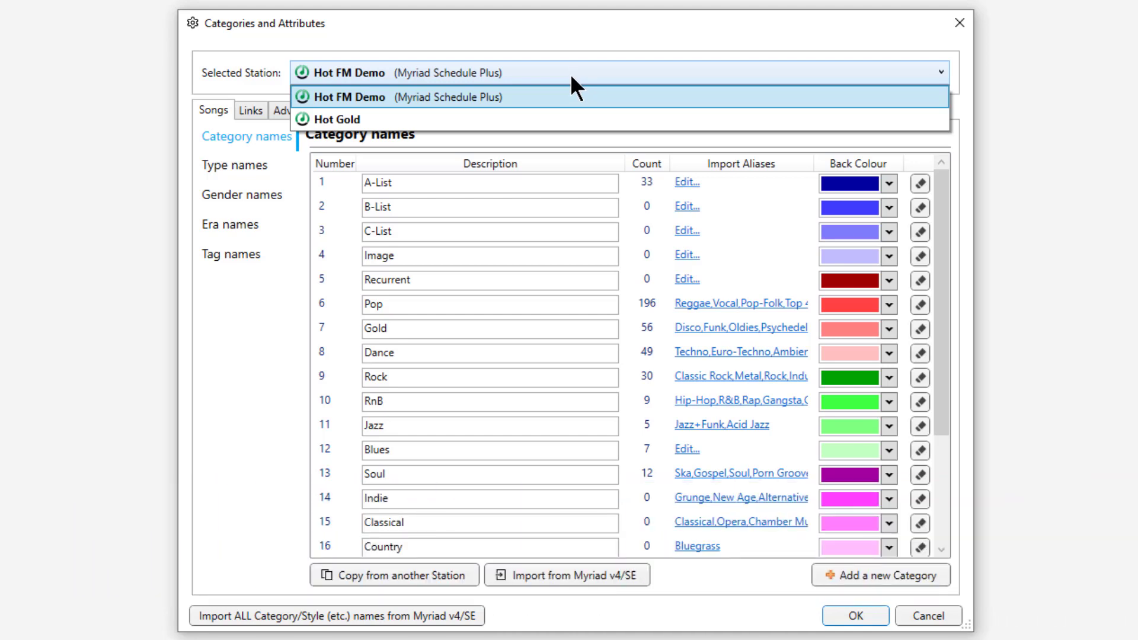
click(571, 76)
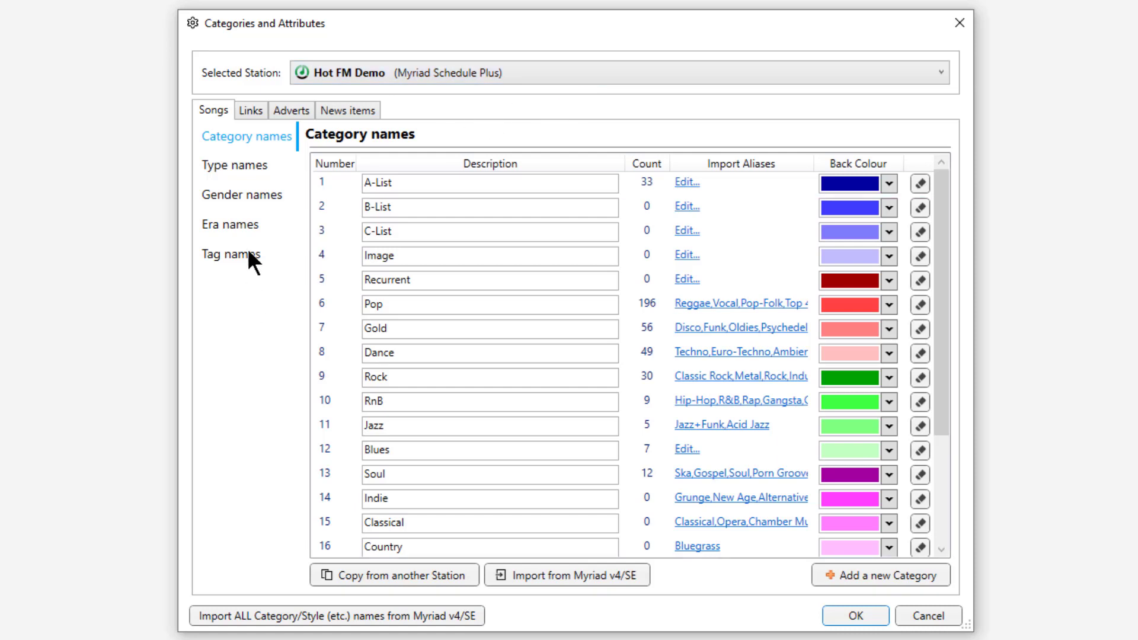
View the category settings for Links, Adverts and News items.
click(261, 116)
click(290, 111)
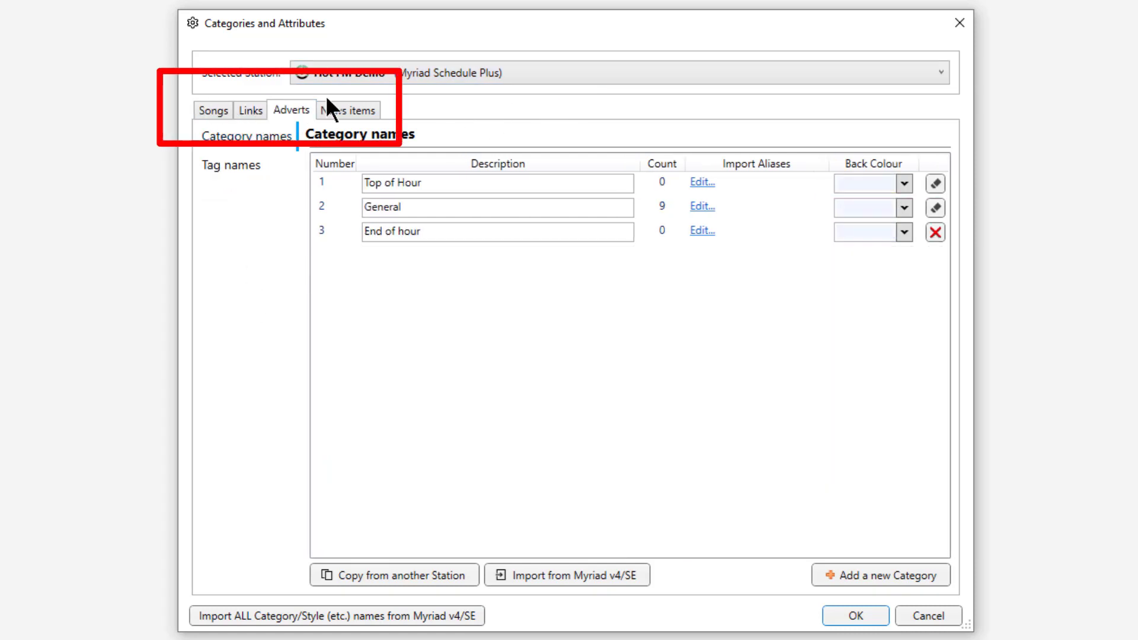
click(332, 113)
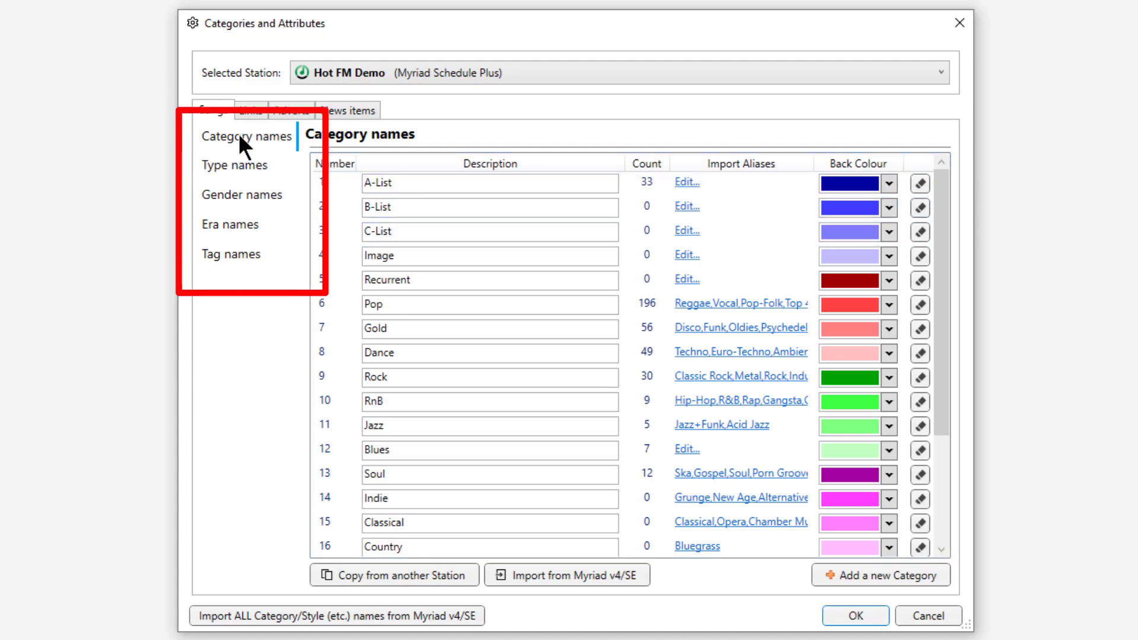
Review the song Type, Gender, Era and Tag names, and return to the song category names.
click(237, 165)
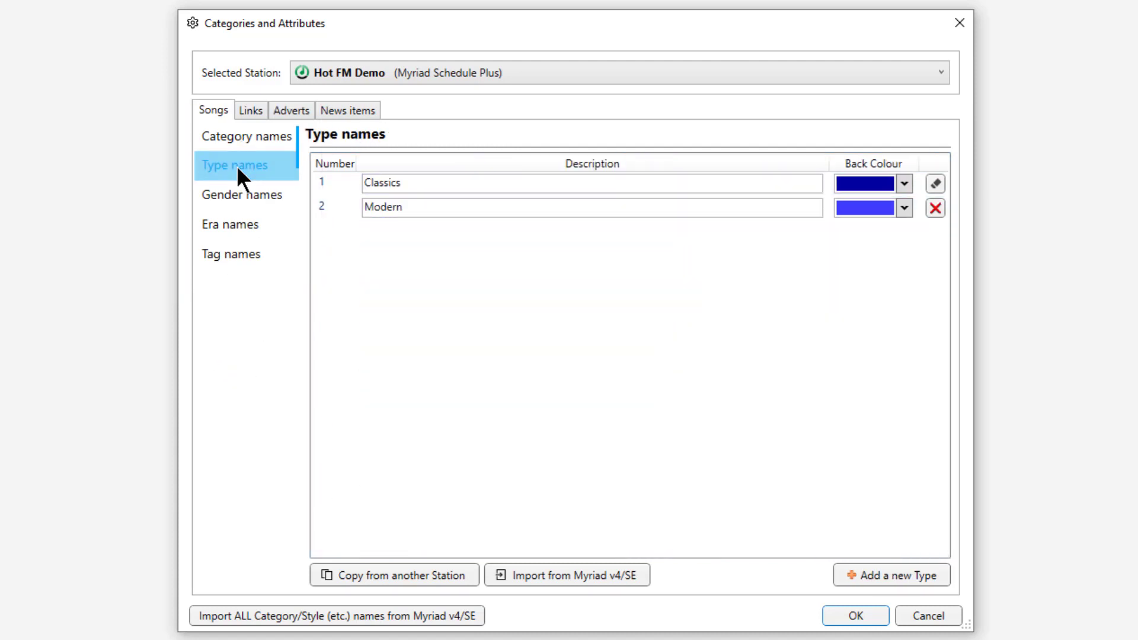
click(250, 193)
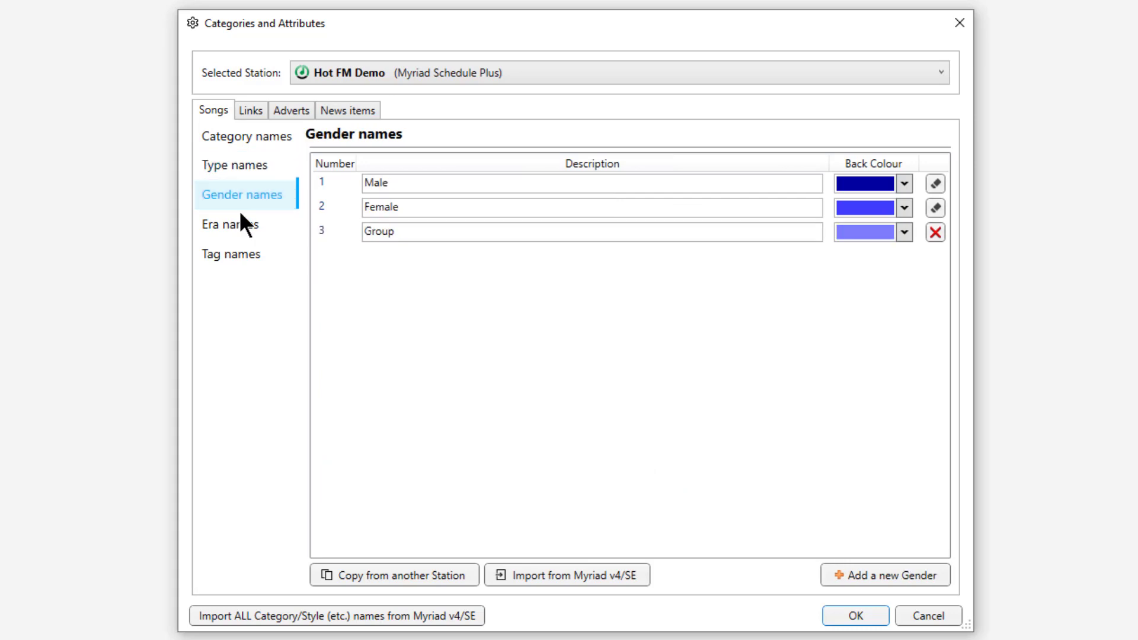
click(243, 226)
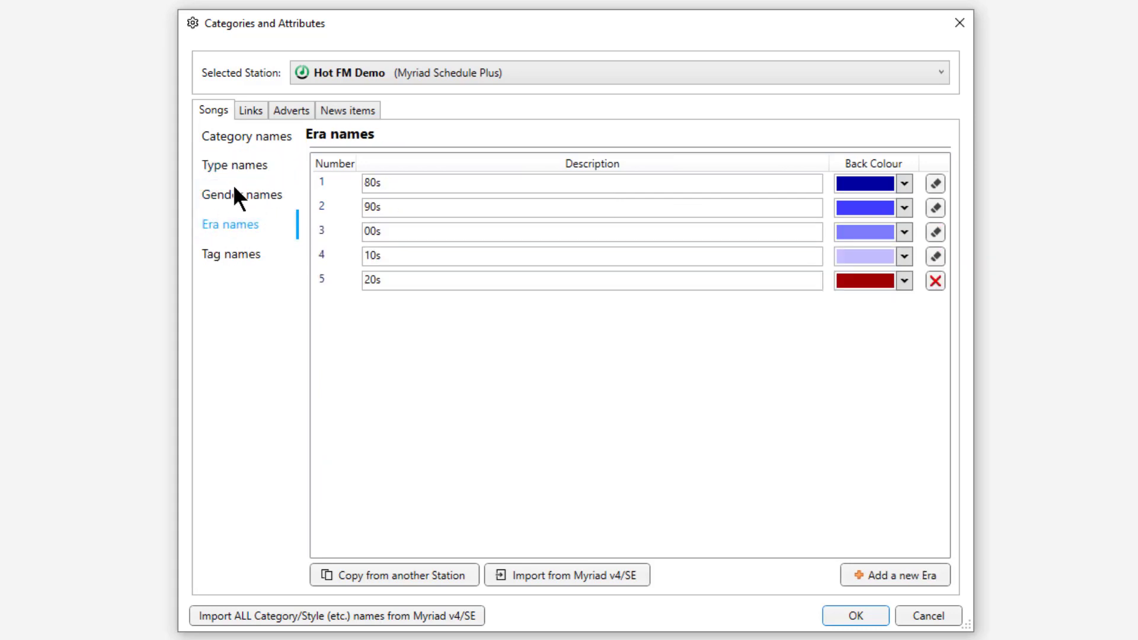
click(234, 249)
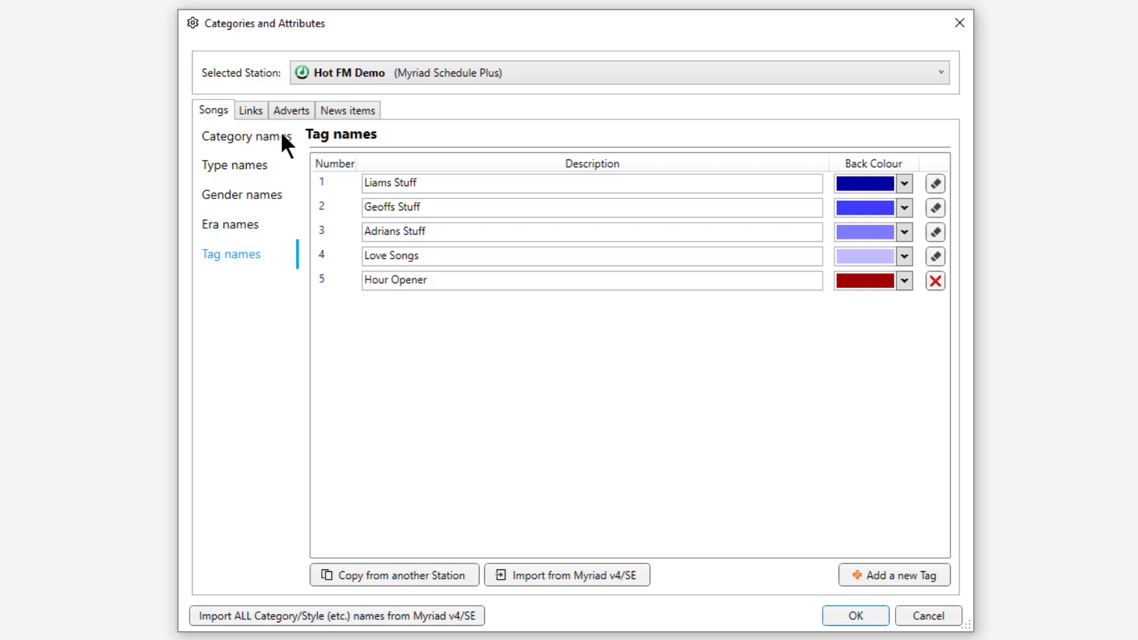
click(265, 136)
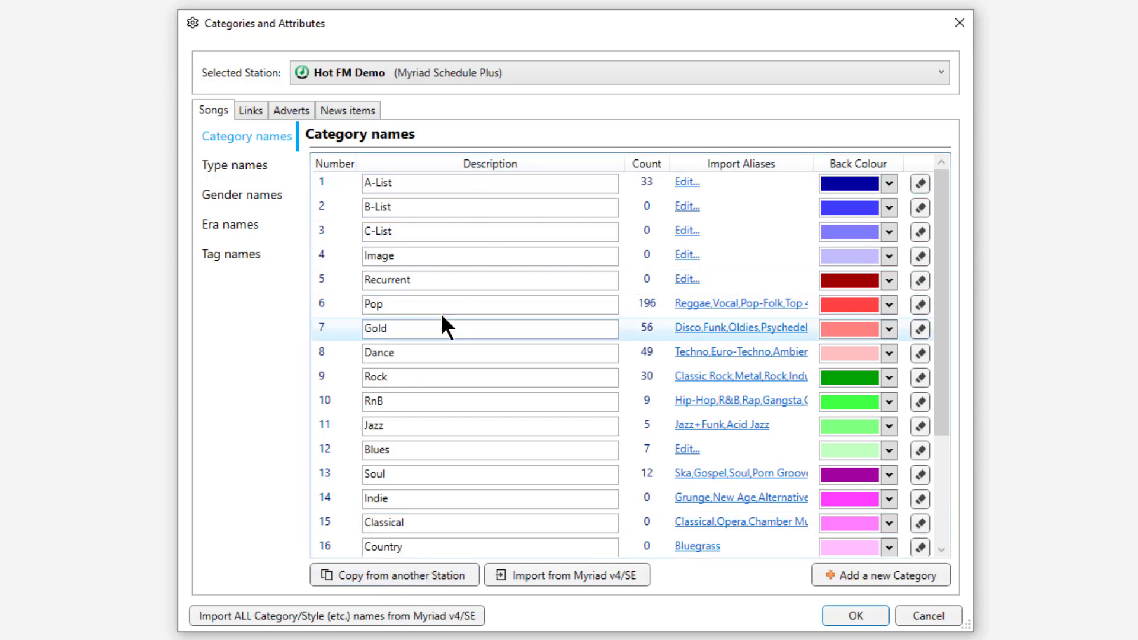
Try extending the name of song category 1 to "A-List Somgs".
click(415, 185)
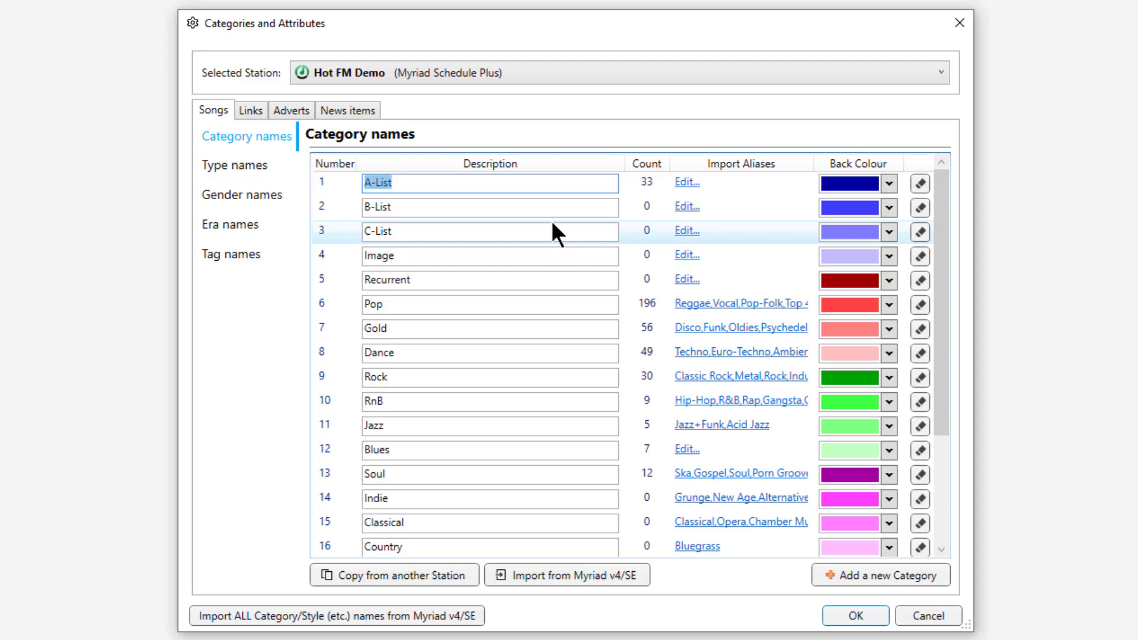
key(End)
text(Sprint)
key(BackSpace)
key(BackSpace)
key(BackSpace)
key(BackSpace)
key(BackSpace)
text(omgs)
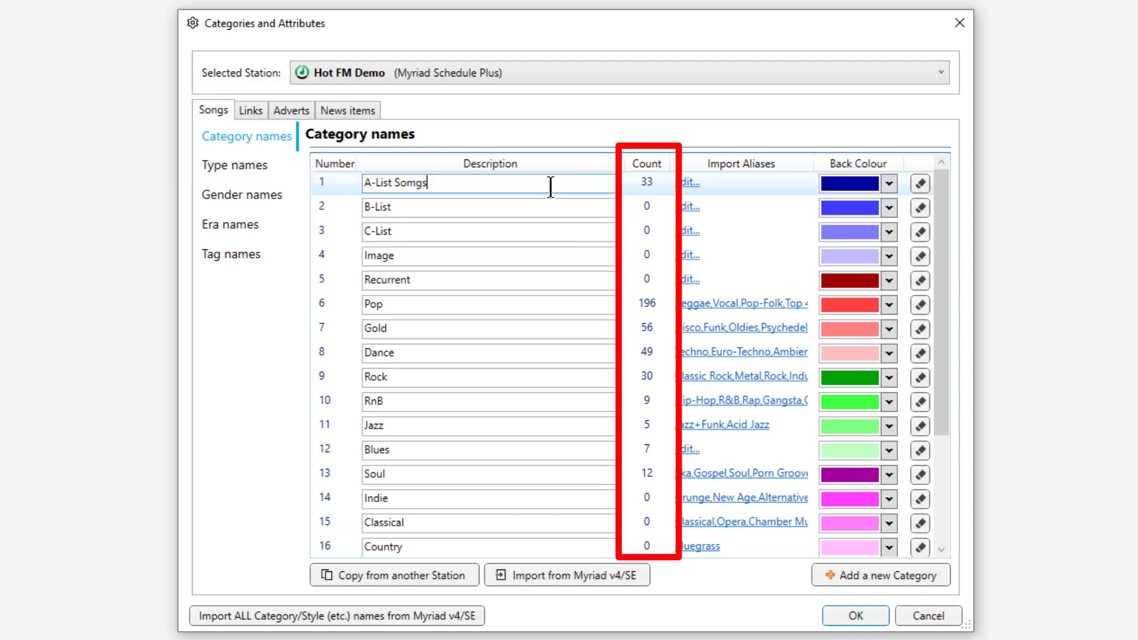
Remove the added word from the name of song category 1, leaving "A-List".
click(527, 207)
click(454, 182)
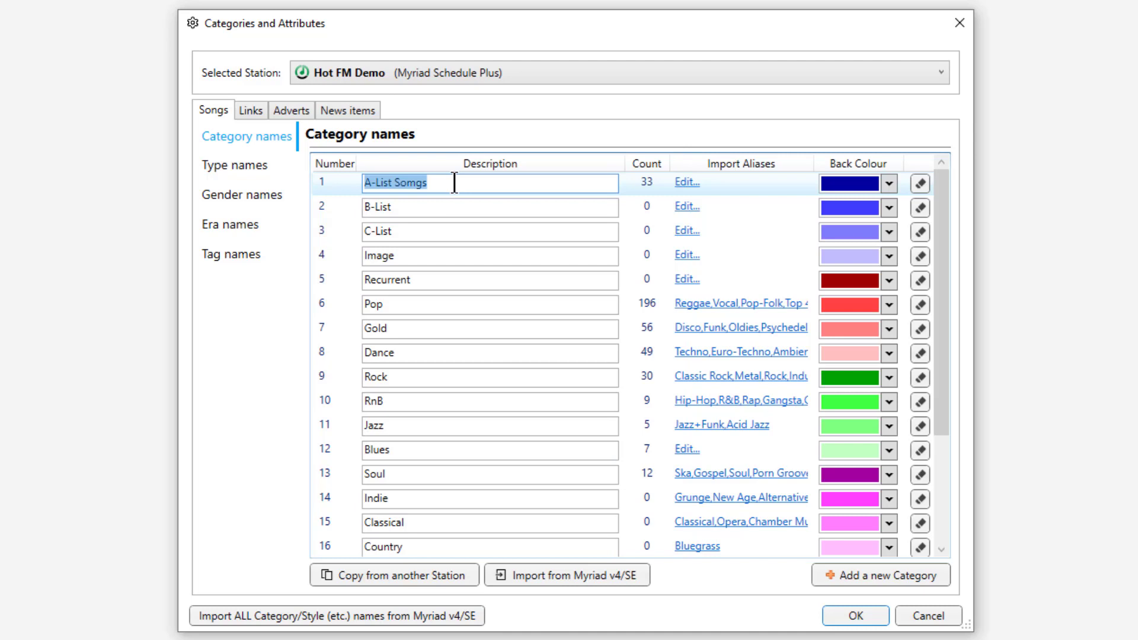
click(455, 183)
key(BackSpace)
key(BackSpace)
key(BackSpace)
key(BackSpace)
key(BackSpace)
key(BackSpace)
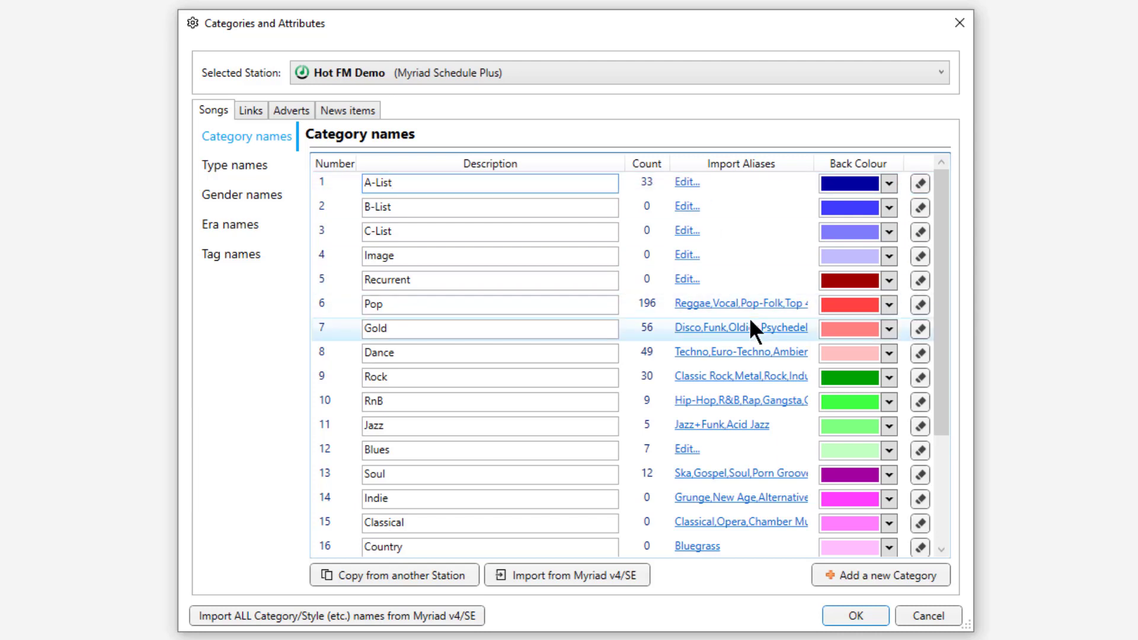
Examine the list of import aliases for the Pop category and close it without changes.
click(734, 306)
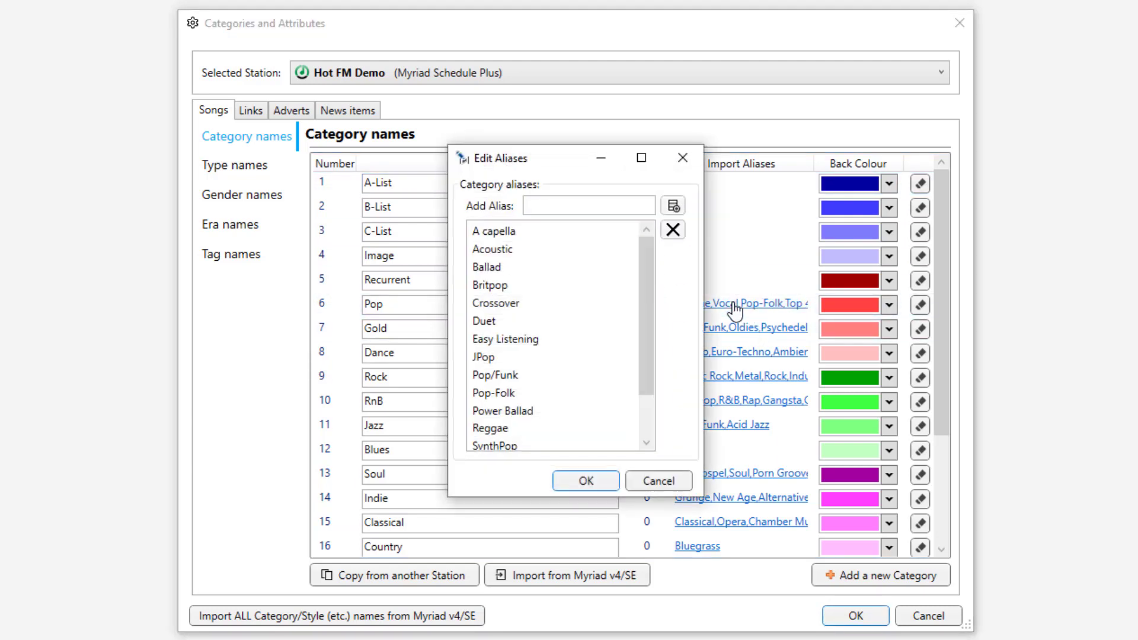
drag(645, 249, 667, 330)
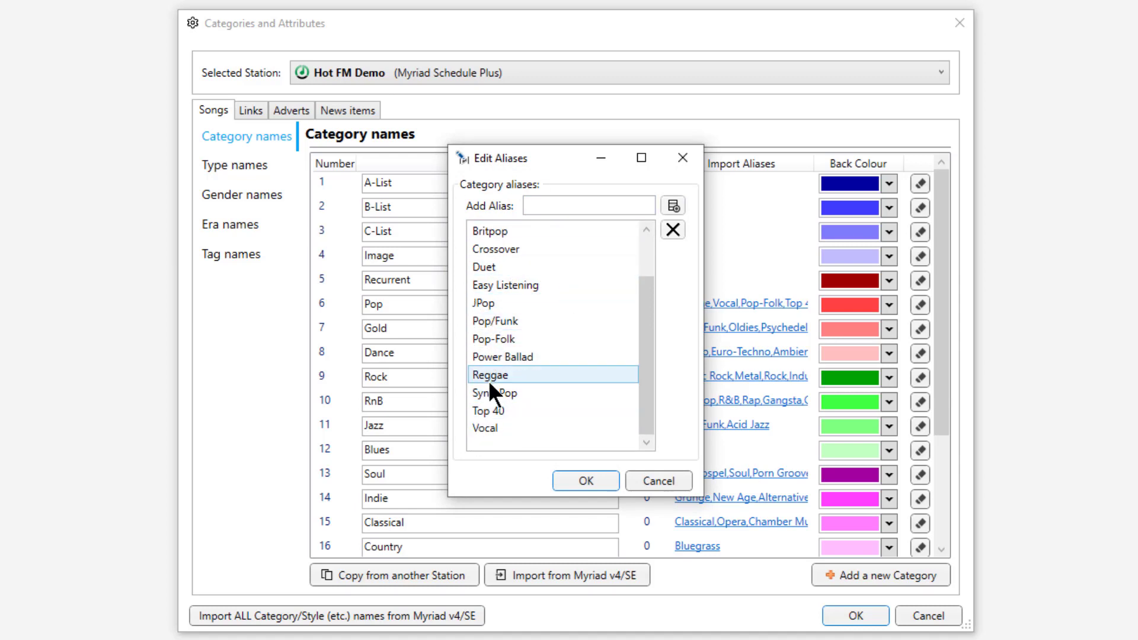
drag(644, 285, 635, 211)
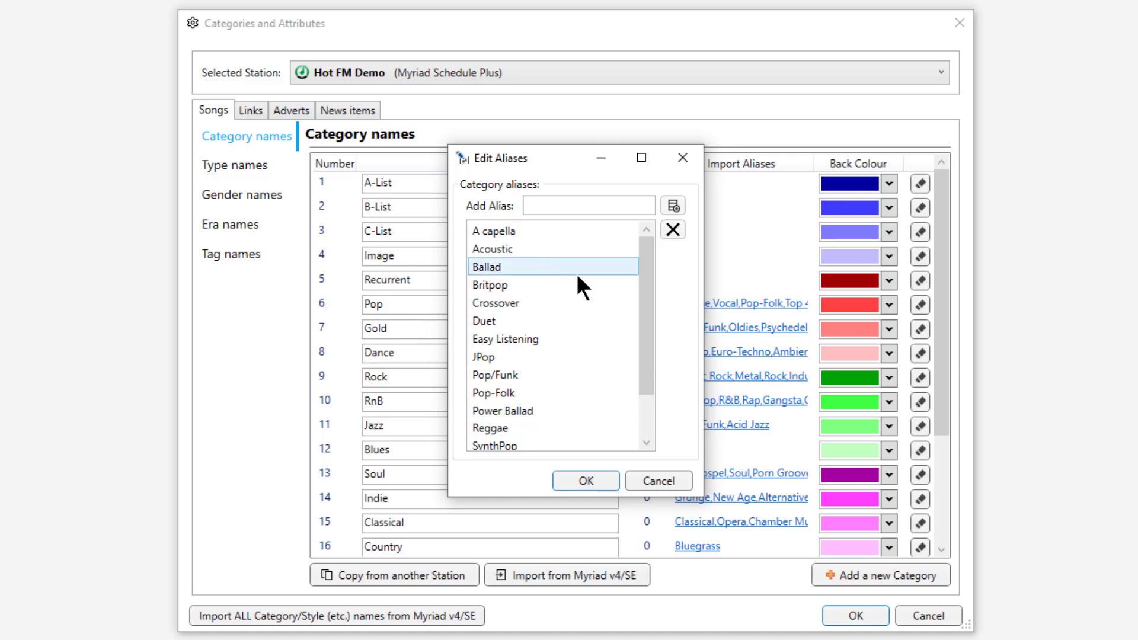
click(686, 478)
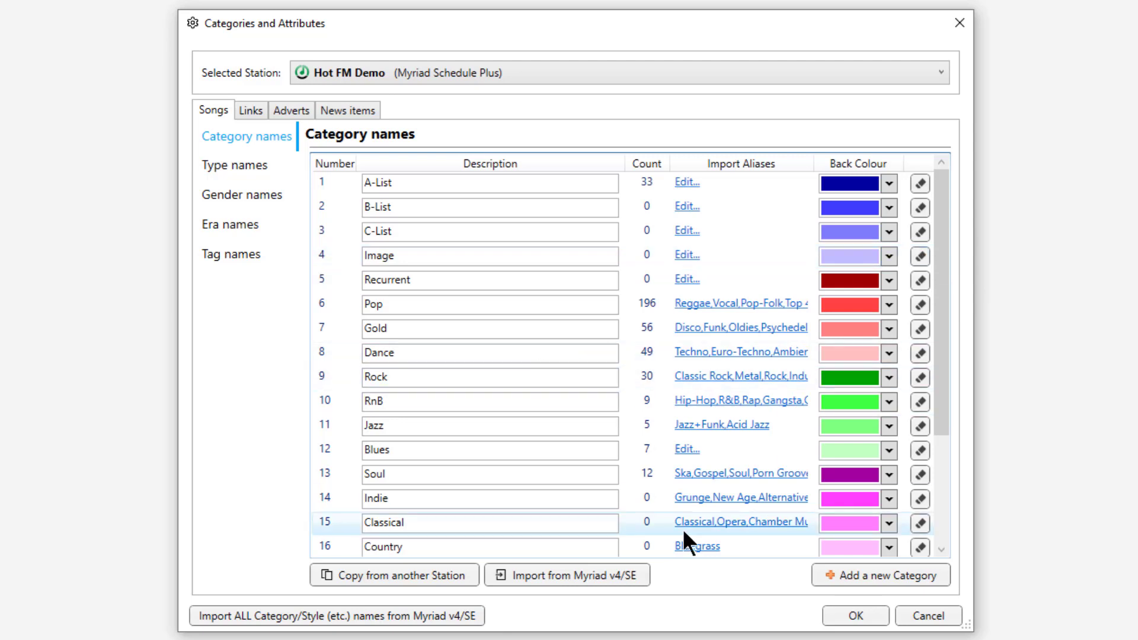
Add a new song category named "Funk Soul" at the end of the list and give it a light blue back colour.
scroll(652, 397, down, 3)
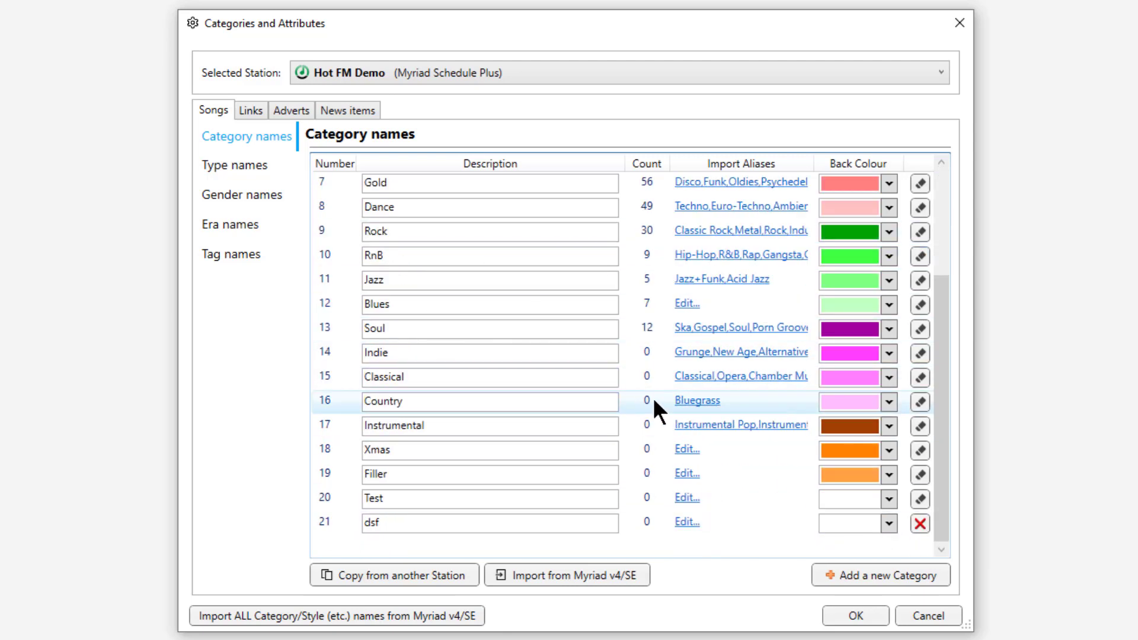
click(871, 576)
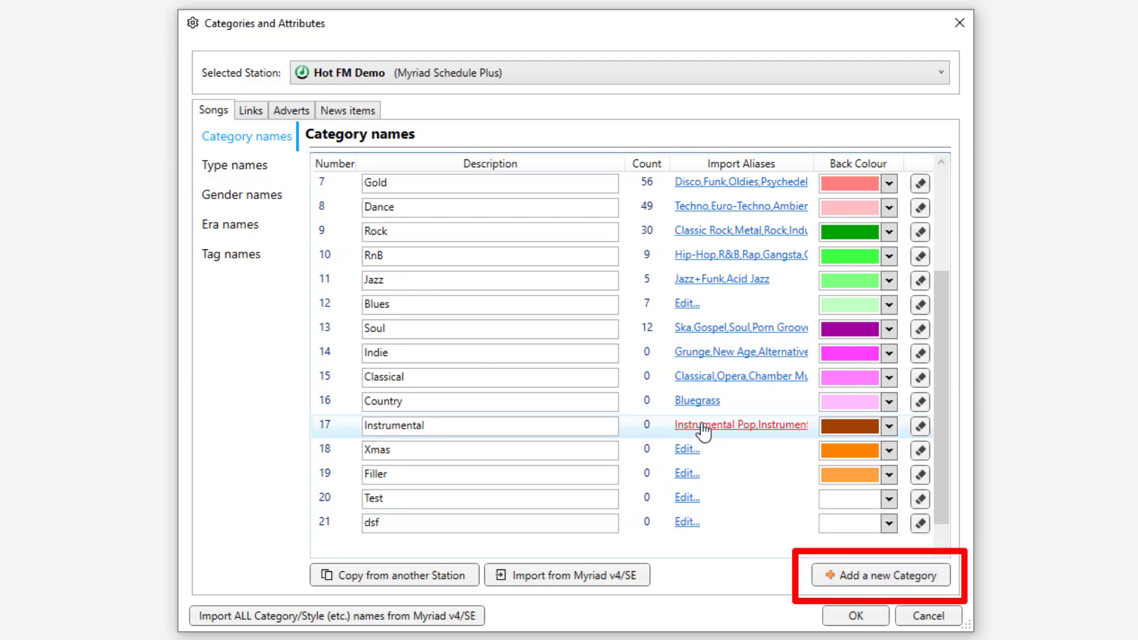
triple_click(485, 522)
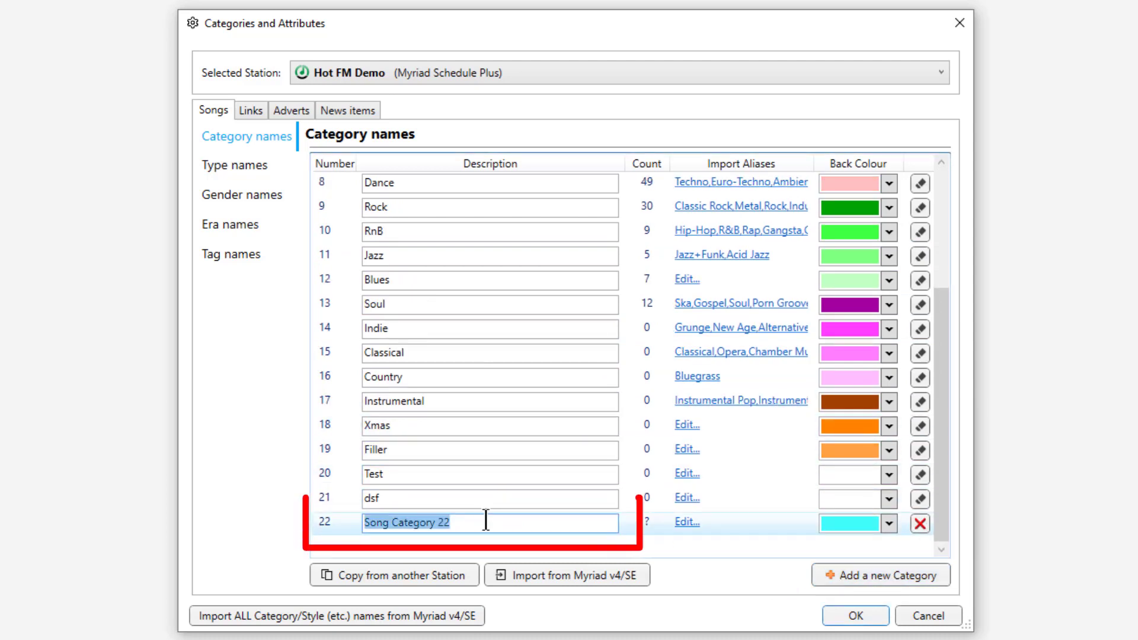
text(F)
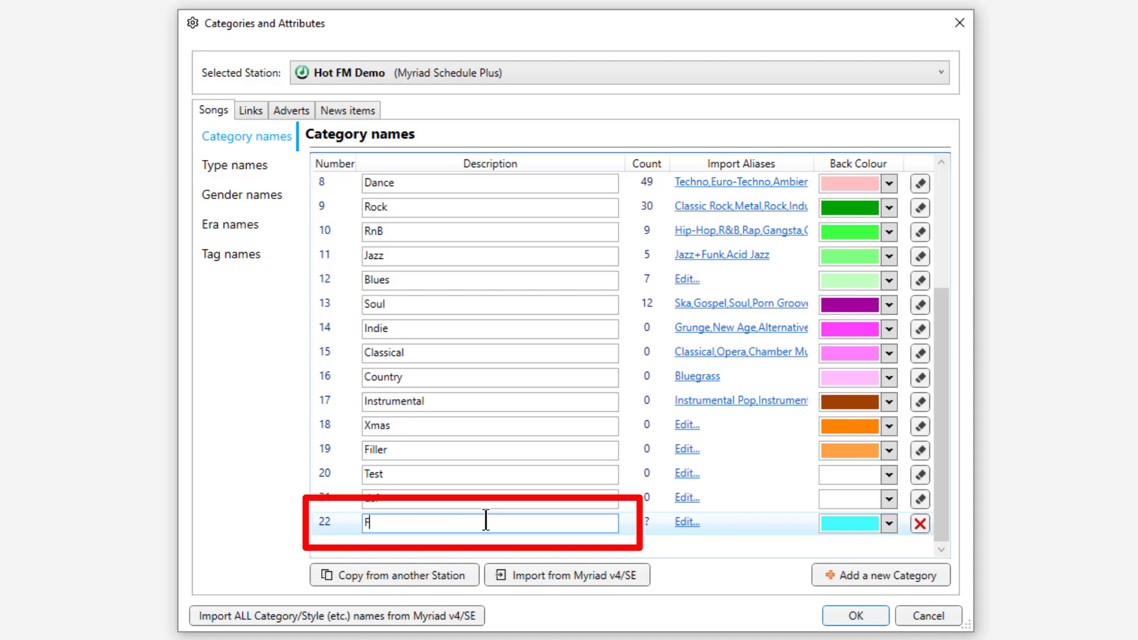
text(unk Soul)
click(888, 523)
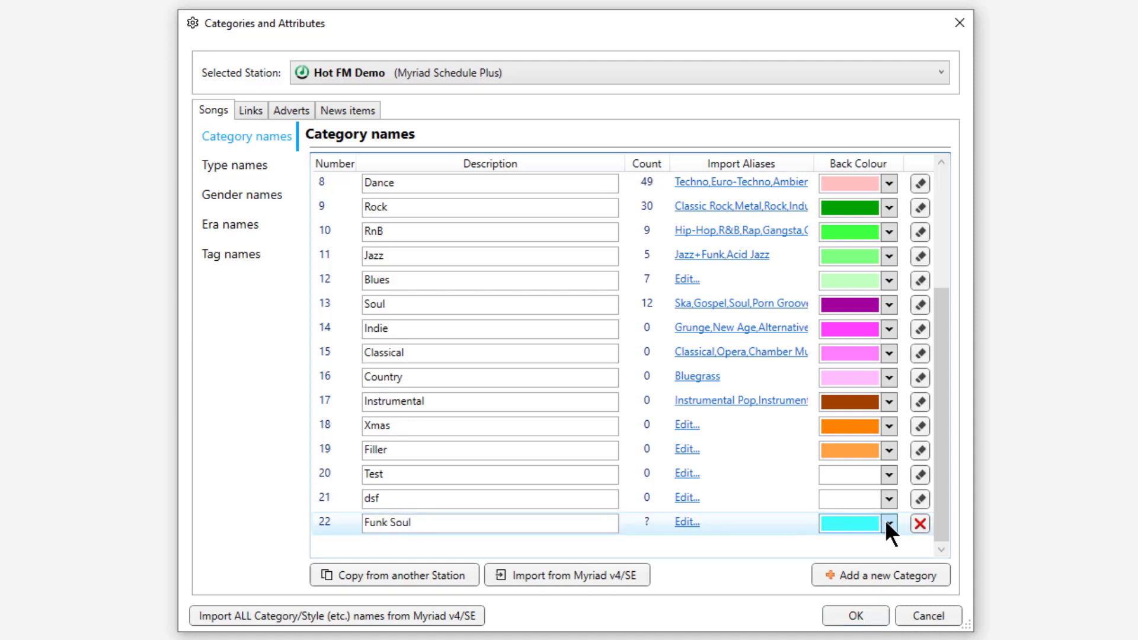
click(880, 439)
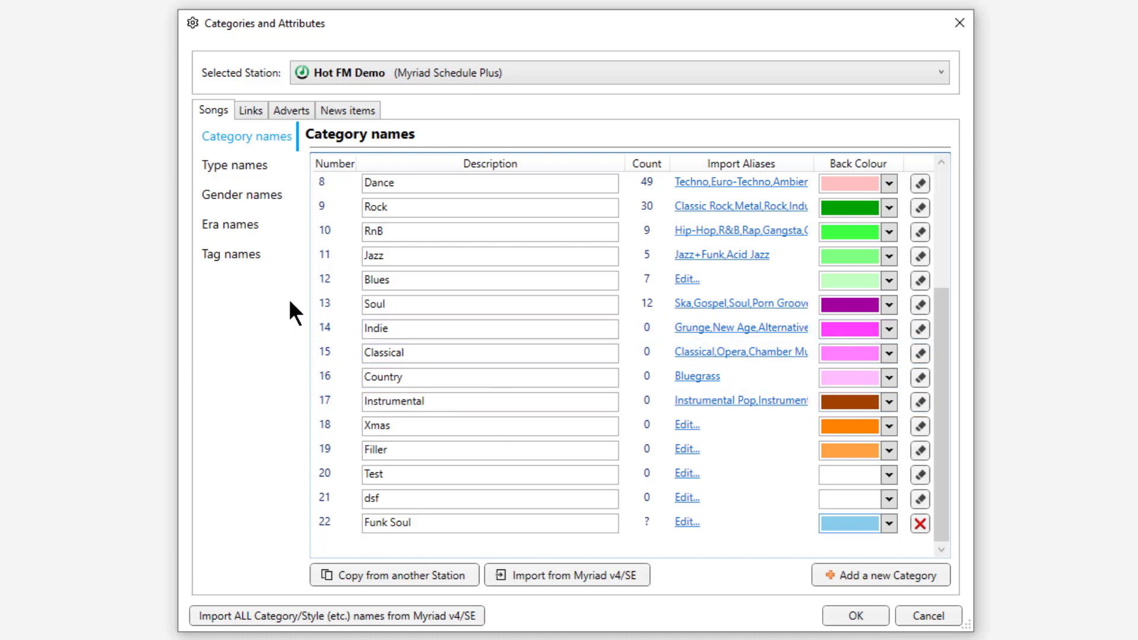
View the song Type names and compare them with the song category names.
click(249, 169)
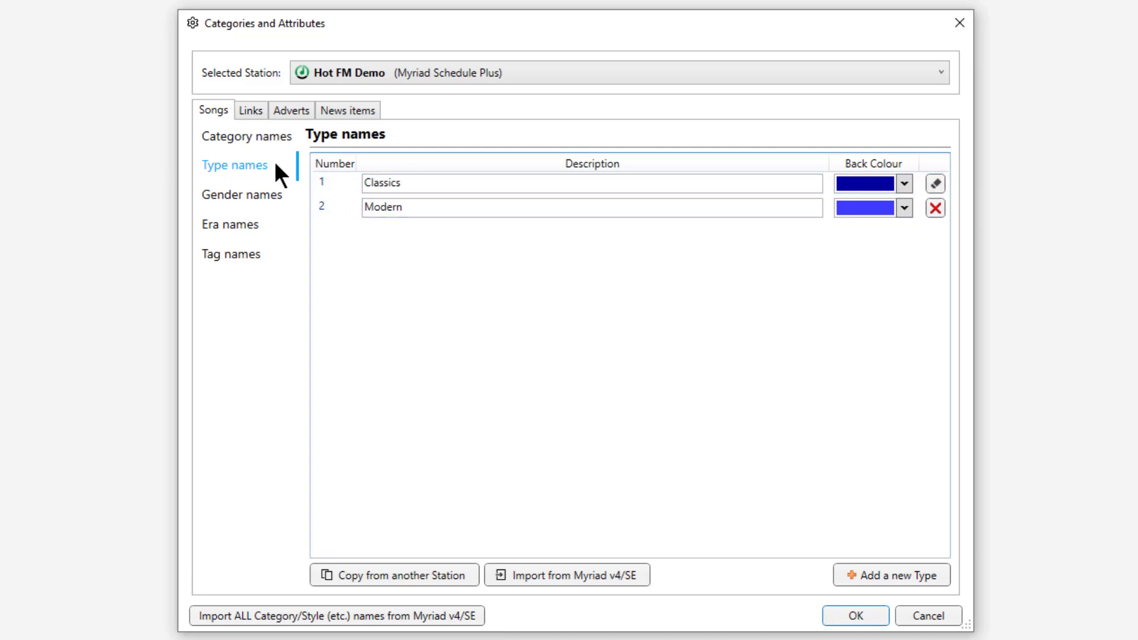
click(239, 142)
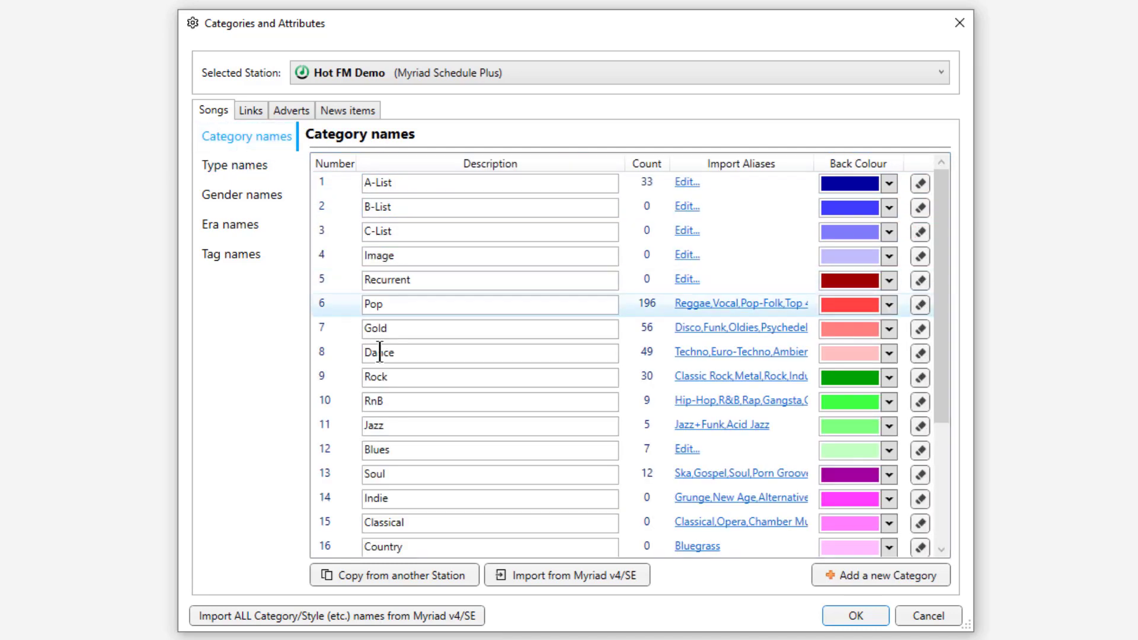
click(250, 169)
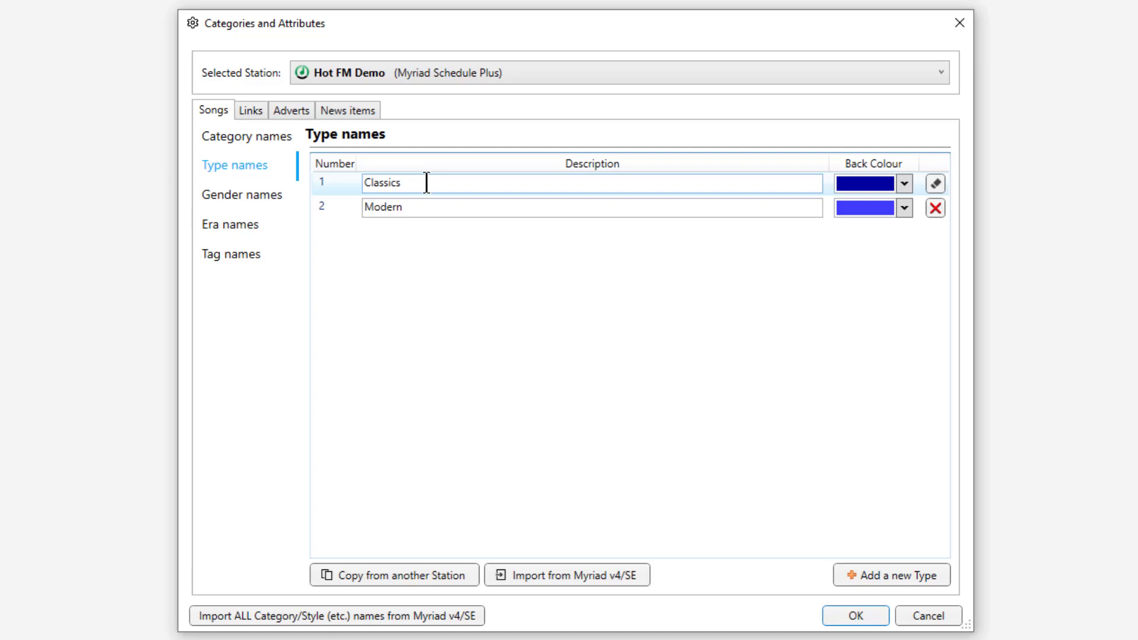
Review the songs' Gender, Era and Tag names, and compare them with the Category and Type names.
click(251, 188)
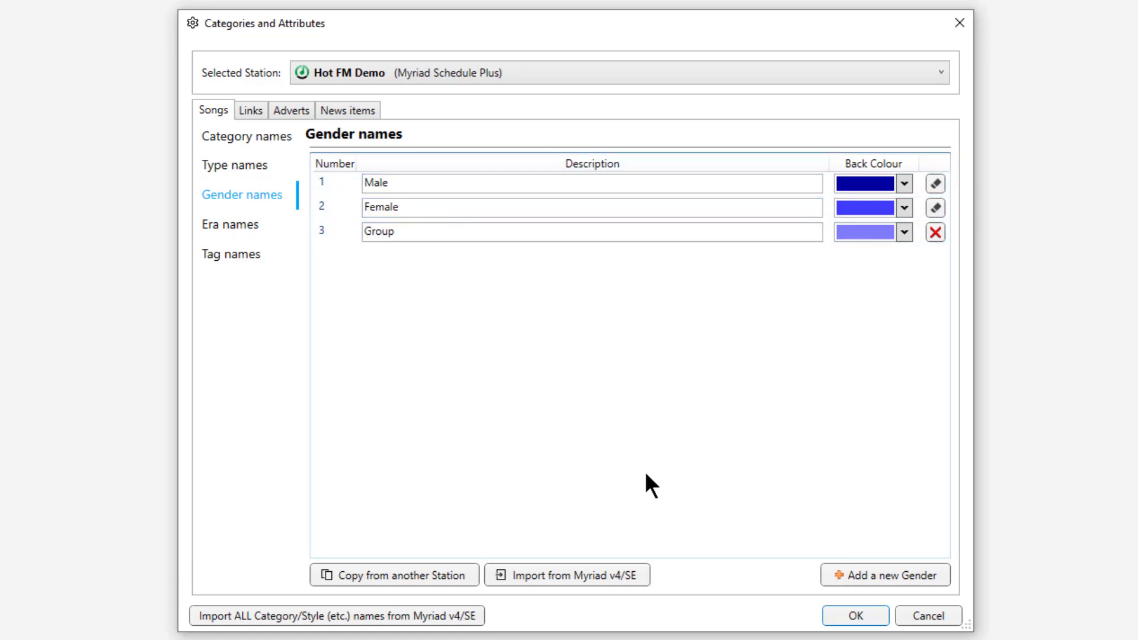
click(234, 225)
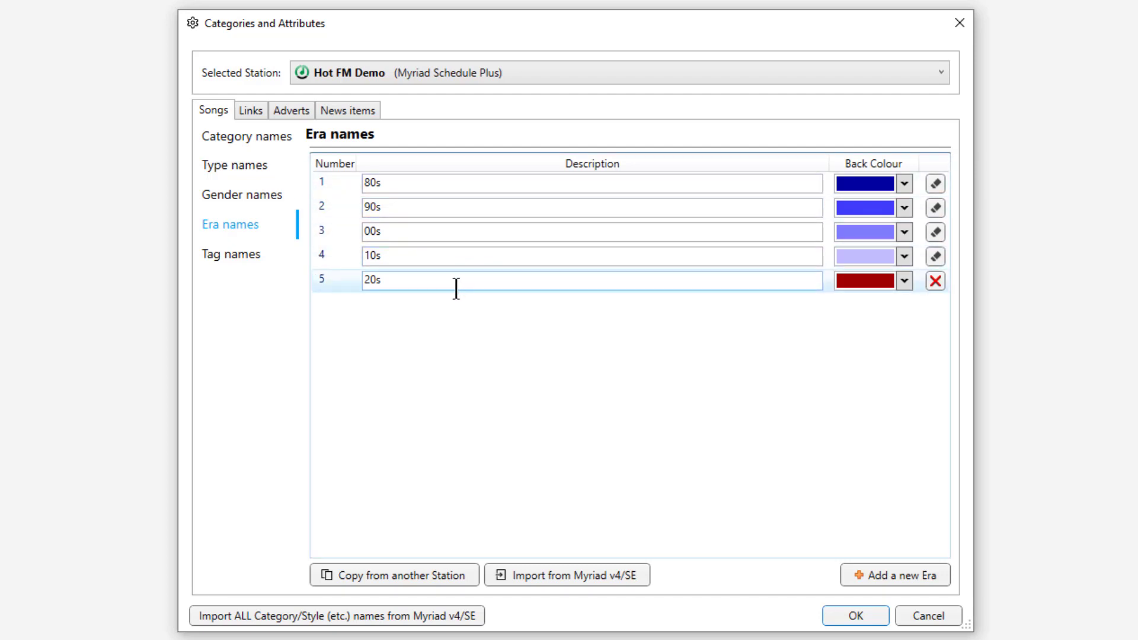
click(250, 253)
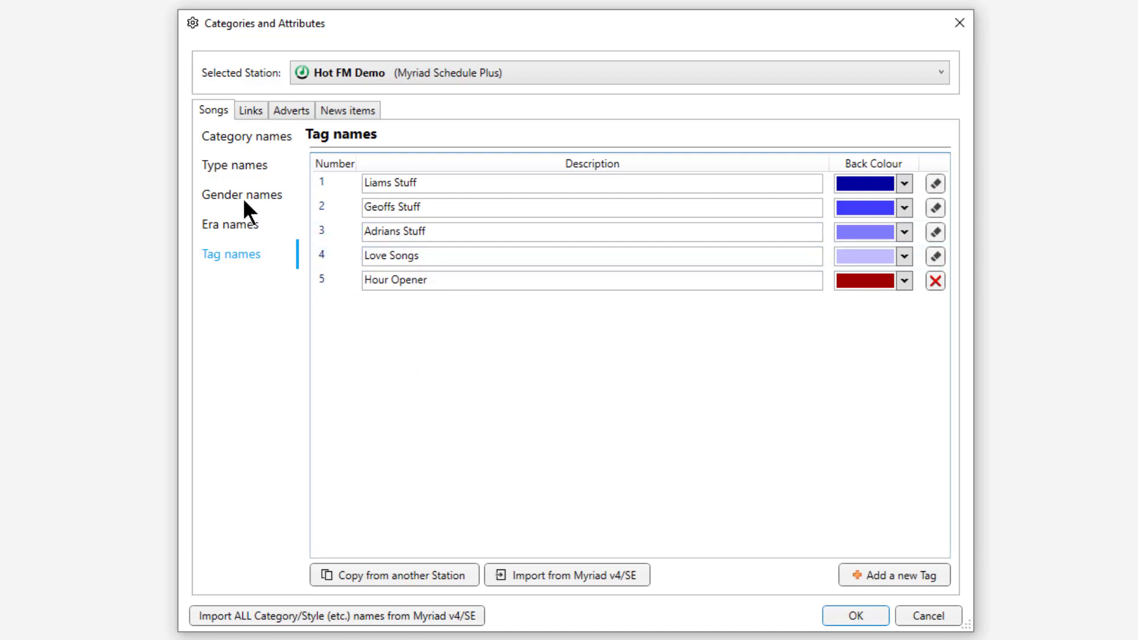
click(236, 137)
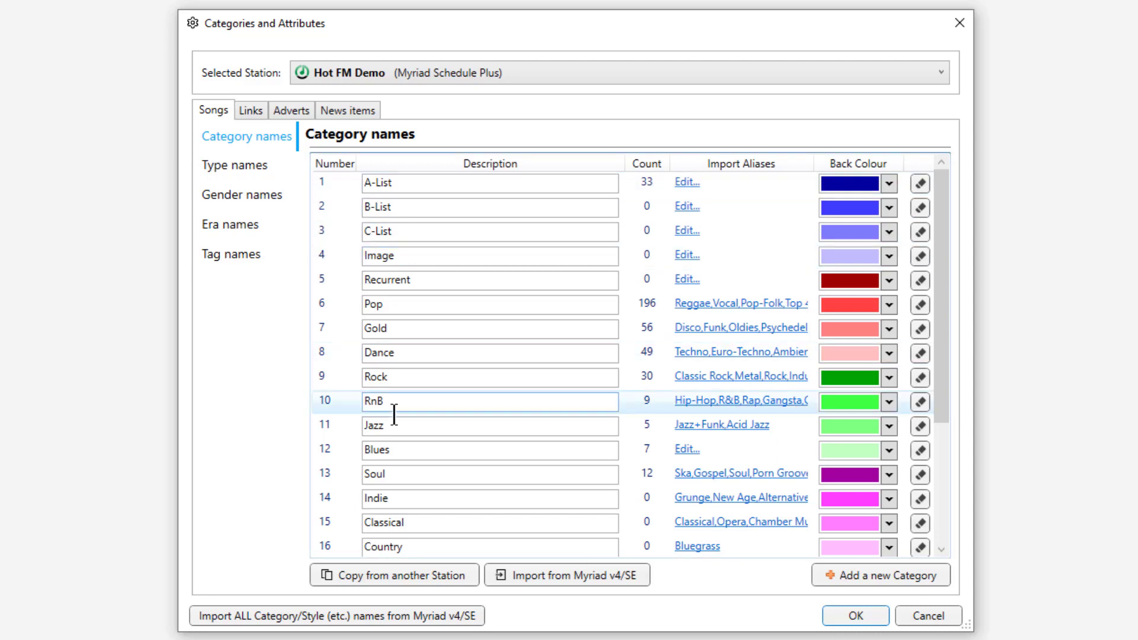
click(236, 165)
click(261, 194)
click(254, 225)
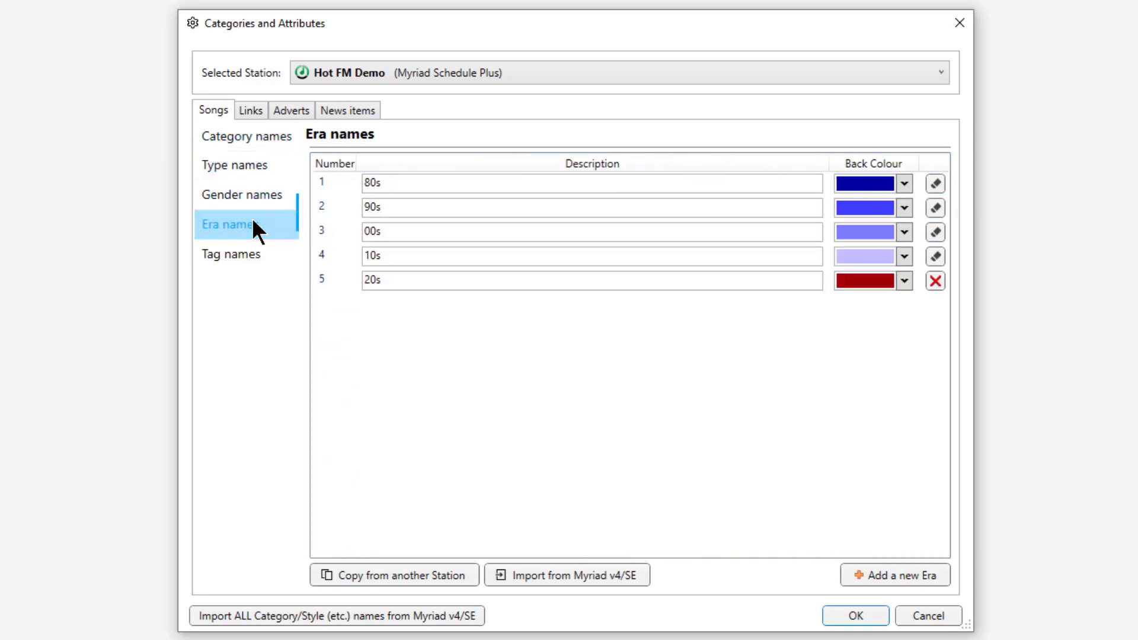
click(245, 254)
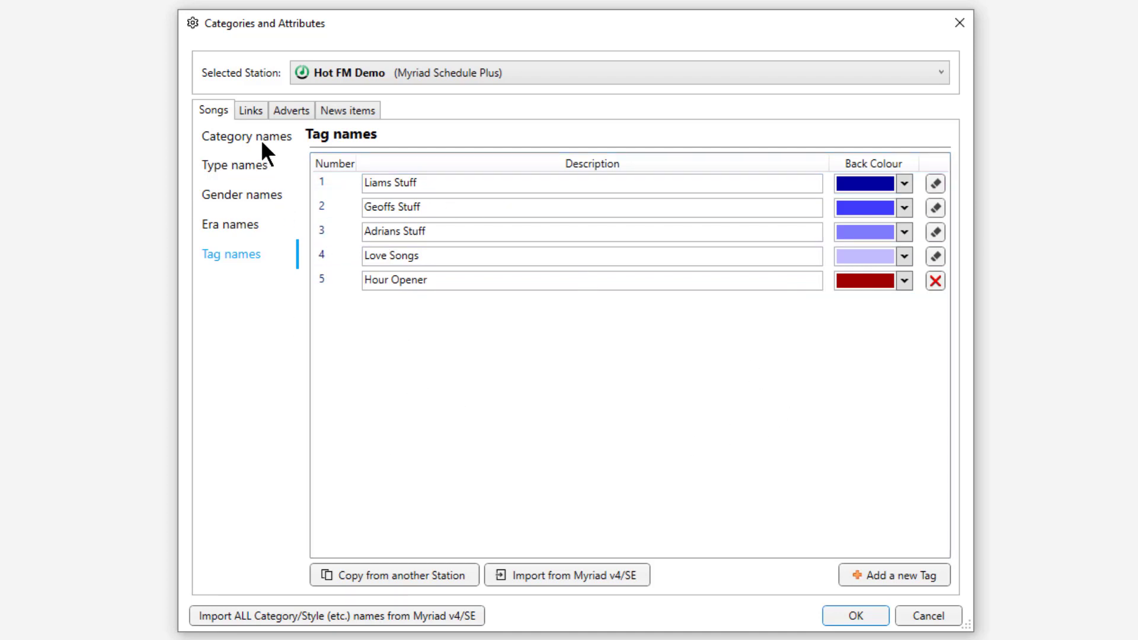
Examine the category names and attribute lists available for Links on the station.
click(251, 110)
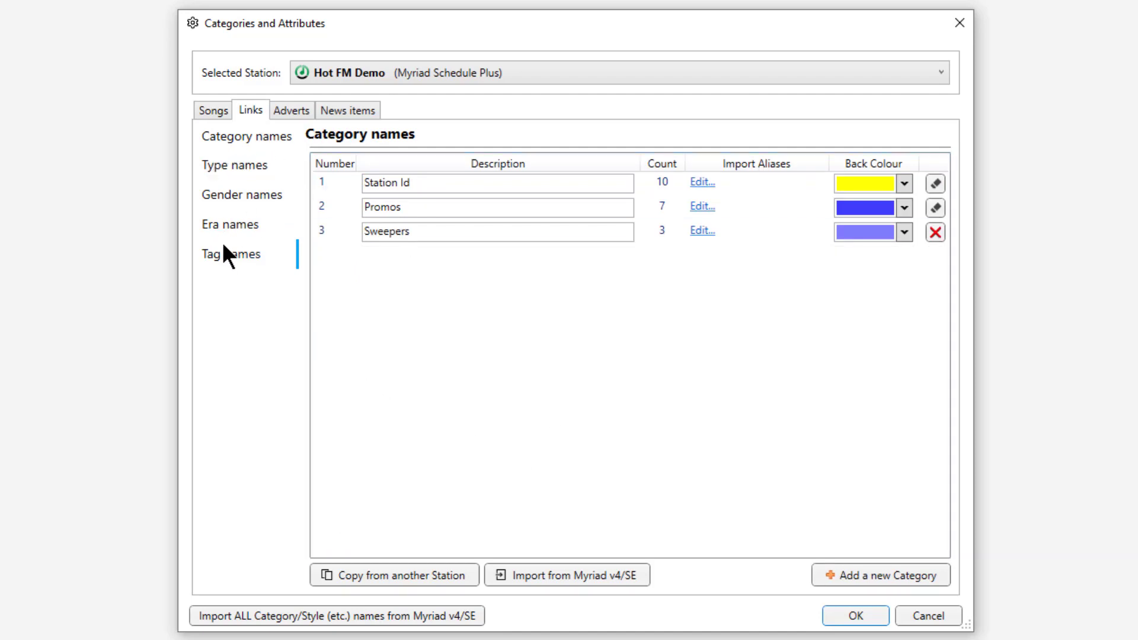
click(243, 258)
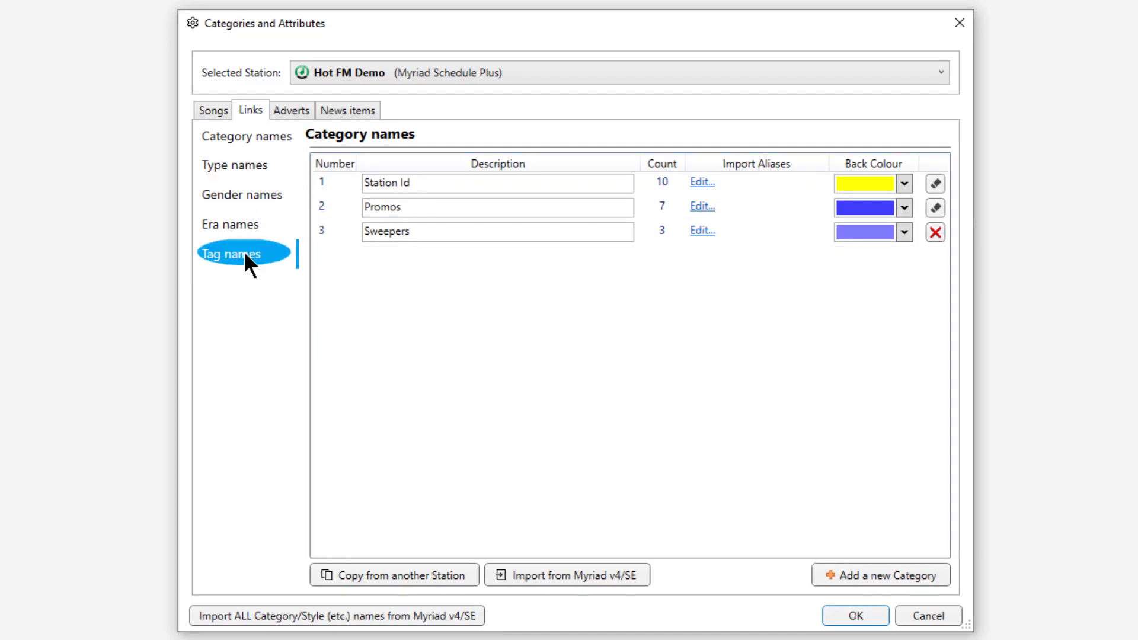
click(251, 165)
click(233, 135)
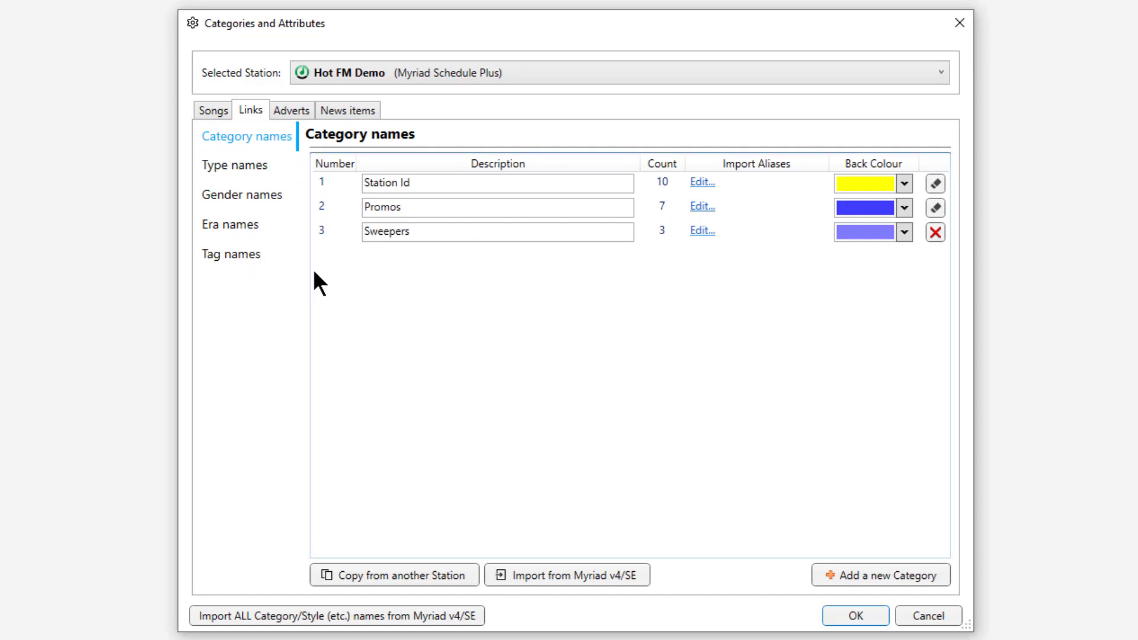
click(290, 109)
click(251, 110)
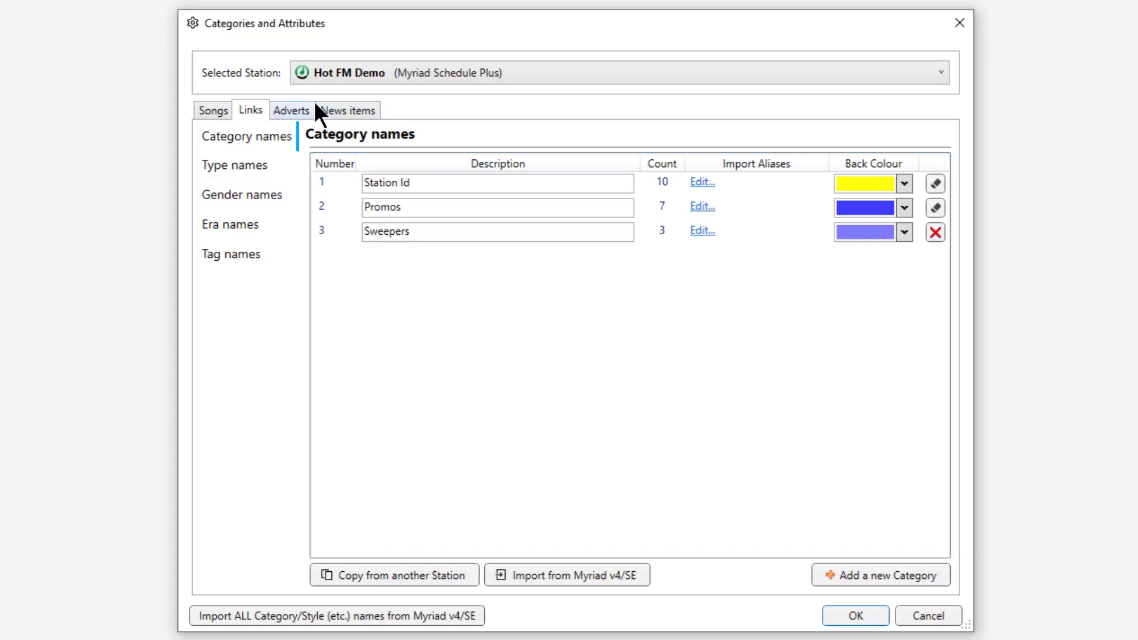
Check the Adverts category and tag names and the News items categories, and accept the station's categories and attributes.
click(292, 111)
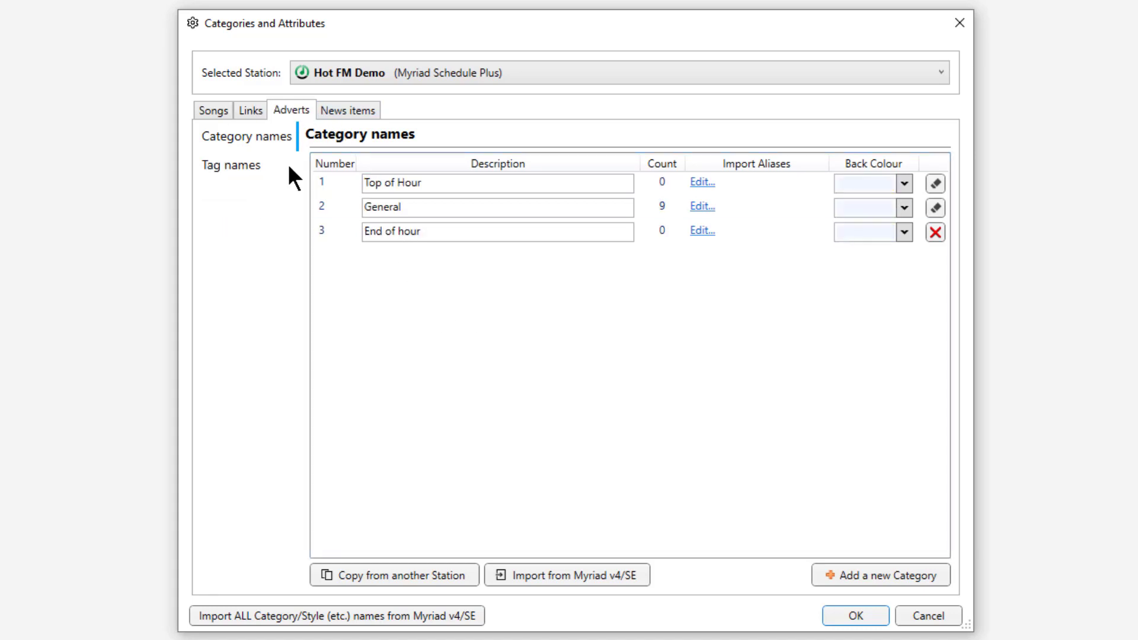
click(244, 166)
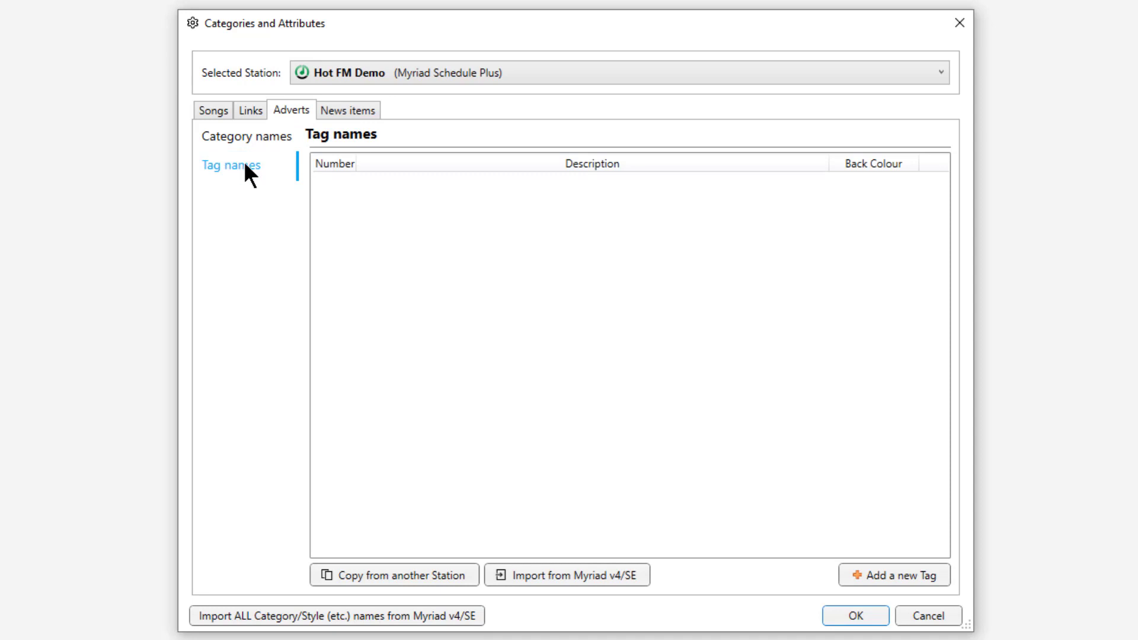
click(264, 148)
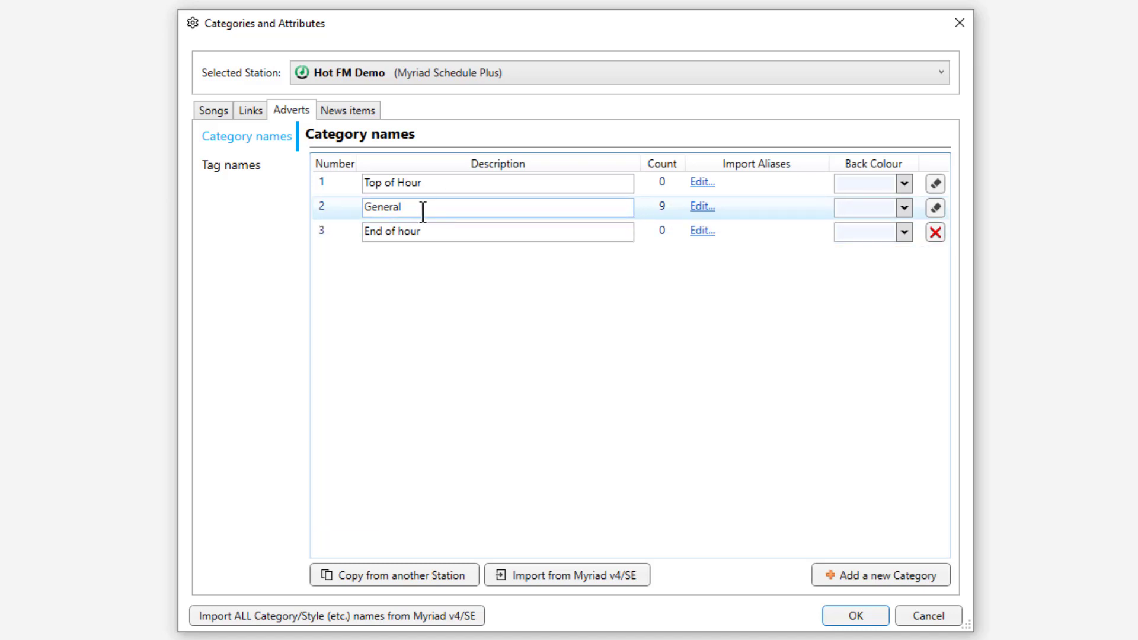
click(352, 110)
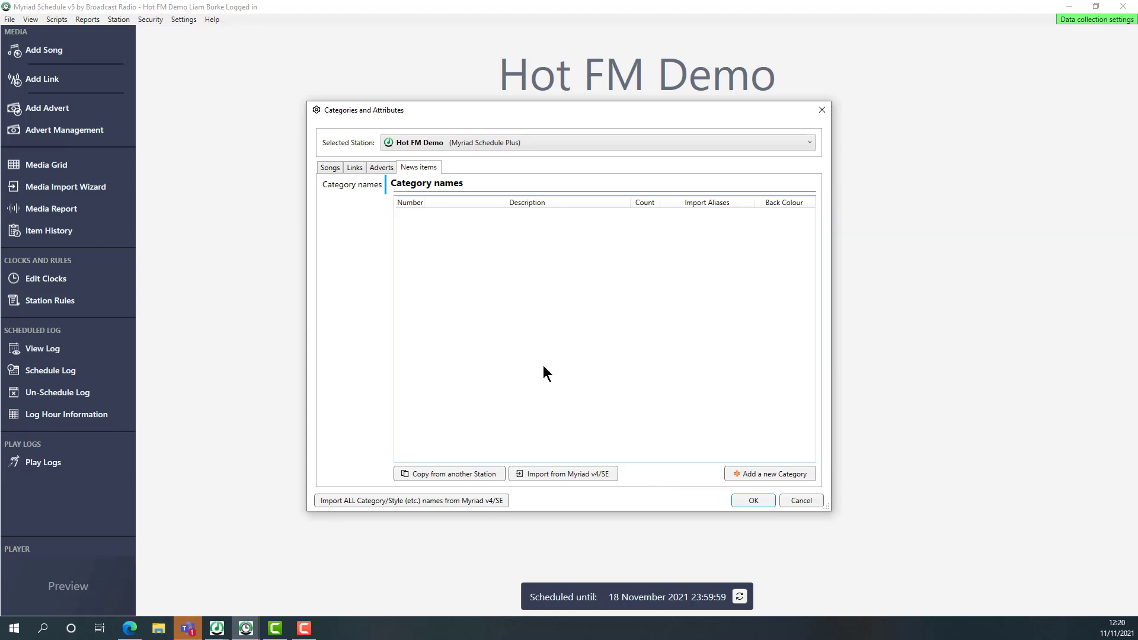
click(744, 499)
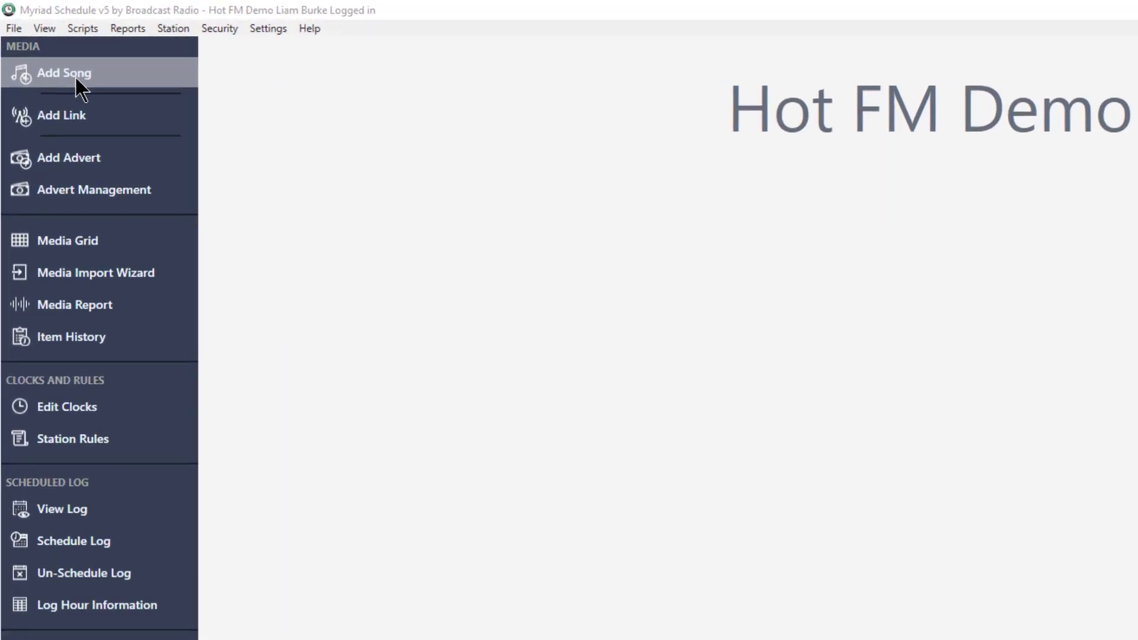
Add a new song and import the audio file "3504-Spinning Around-Kylie Minogue-" from the Music folder into it.
click(76, 77)
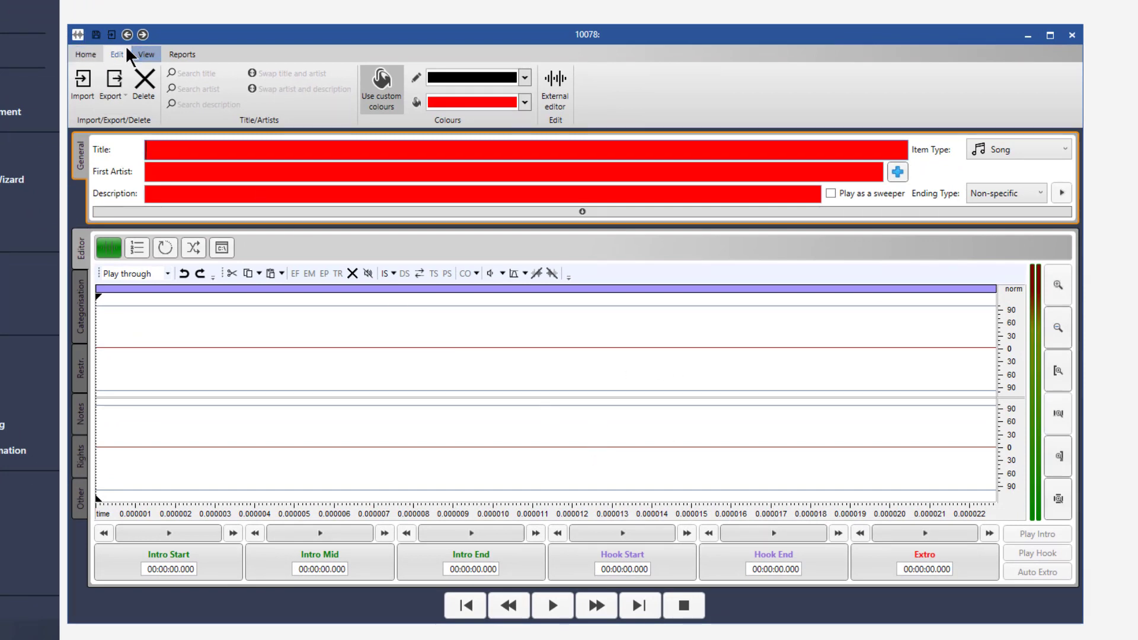
click(81, 83)
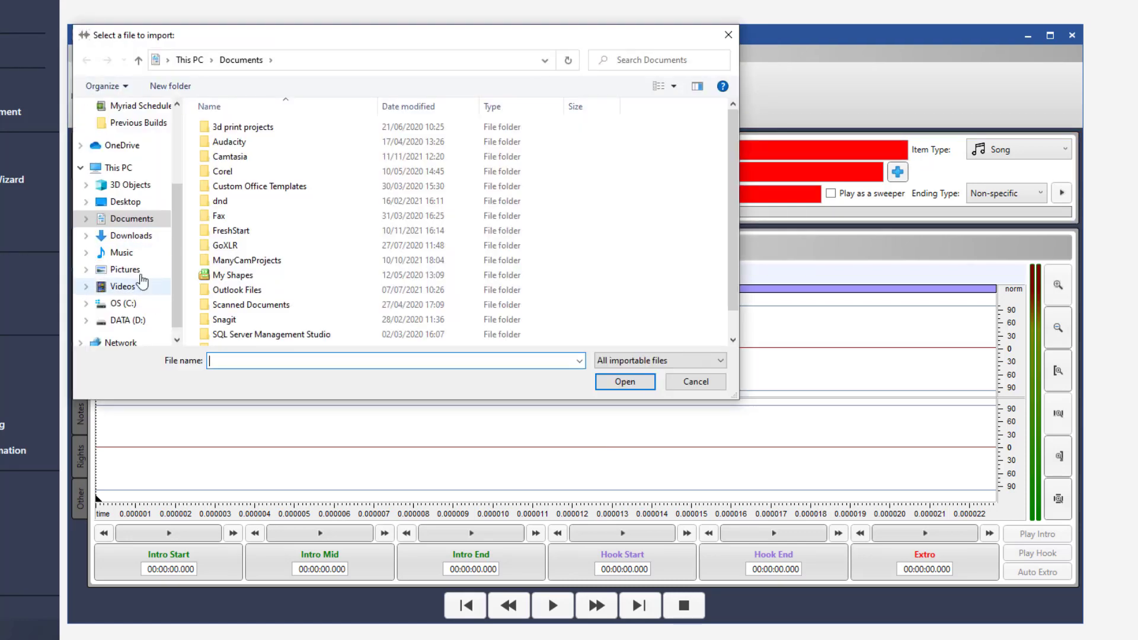
click(125, 253)
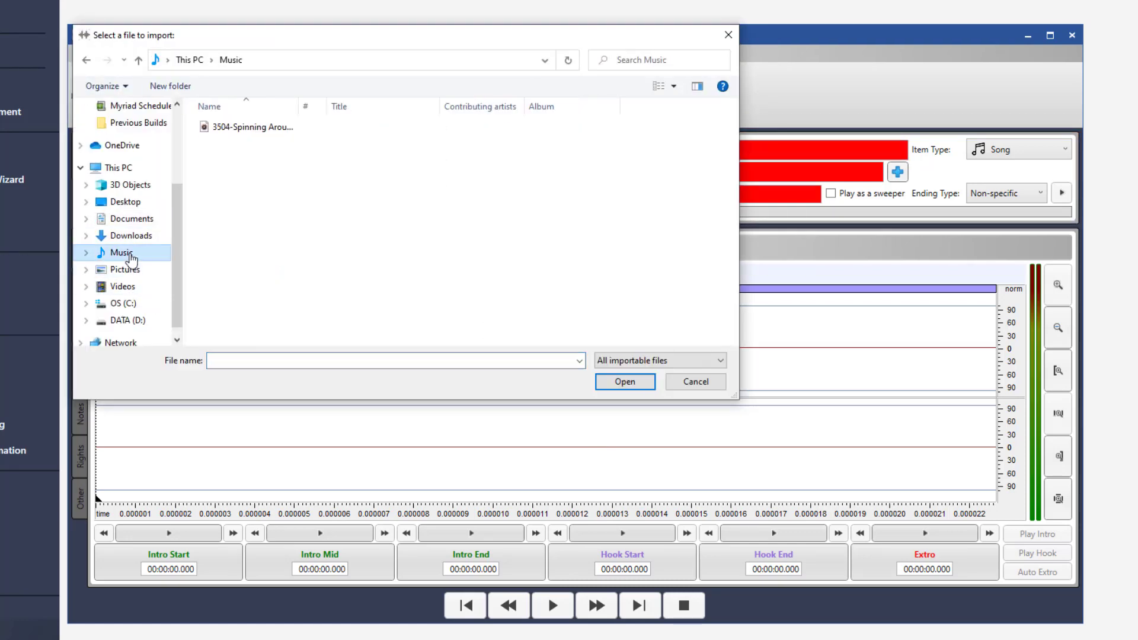
click(247, 127)
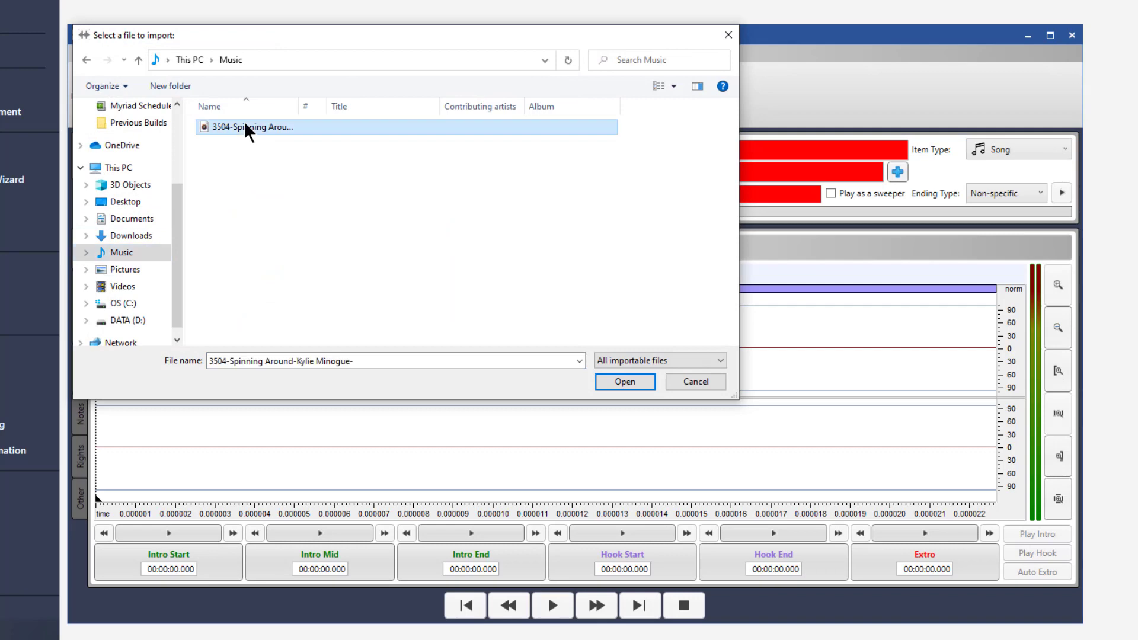
click(627, 383)
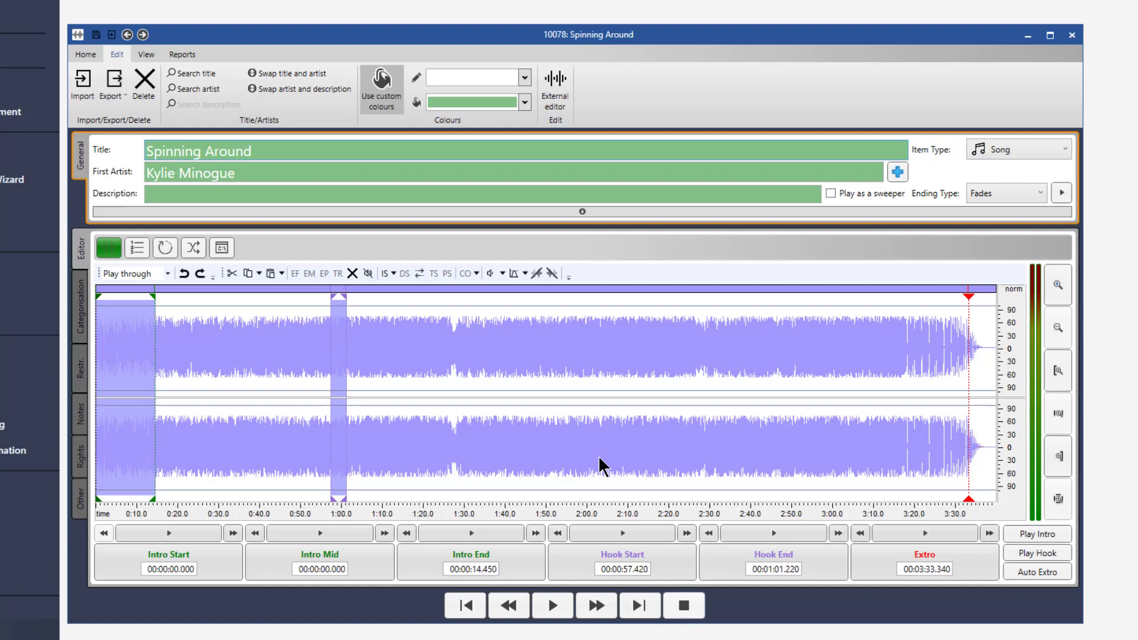
Compare the song's categorisation for Hot Gold and Hot FM Demo, and view the primary category choices for Hot FM Demo.
click(83, 308)
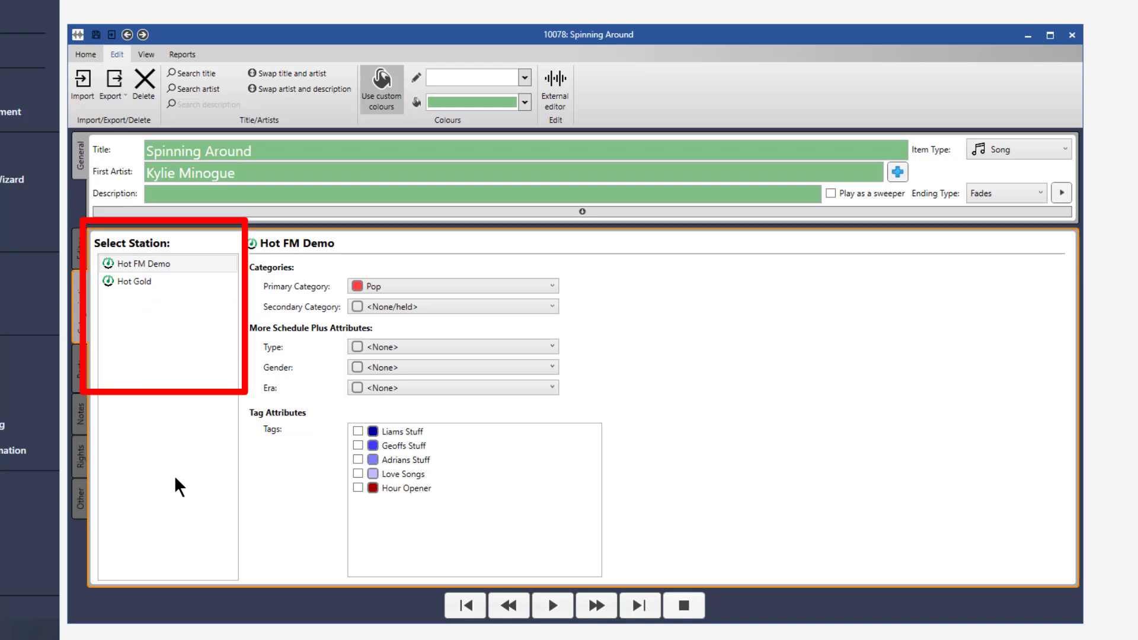
click(151, 282)
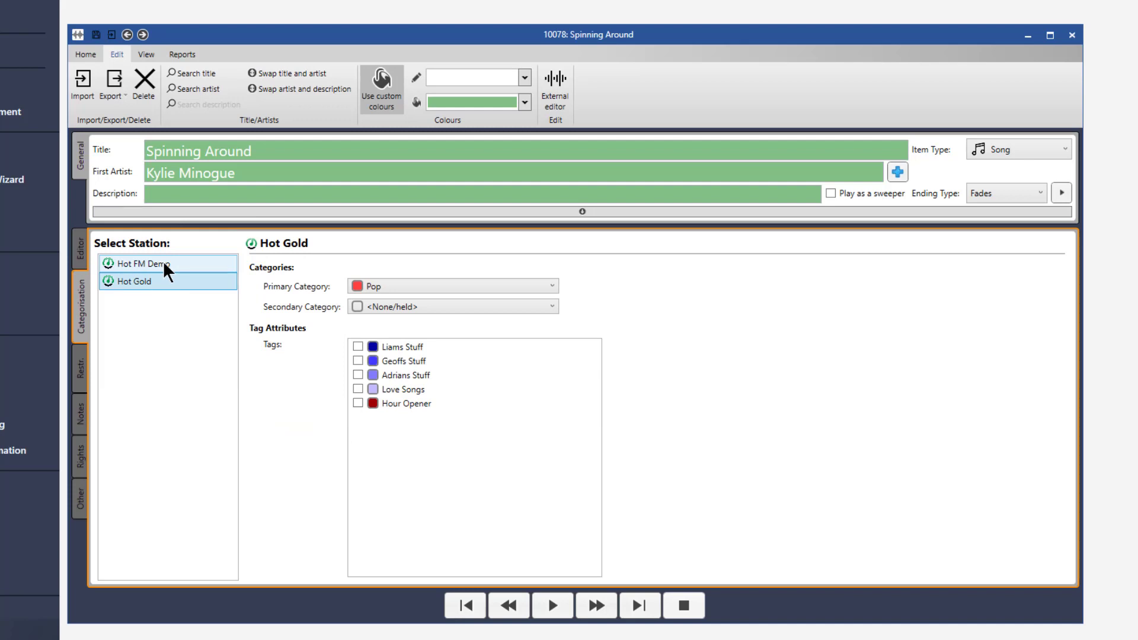
click(164, 265)
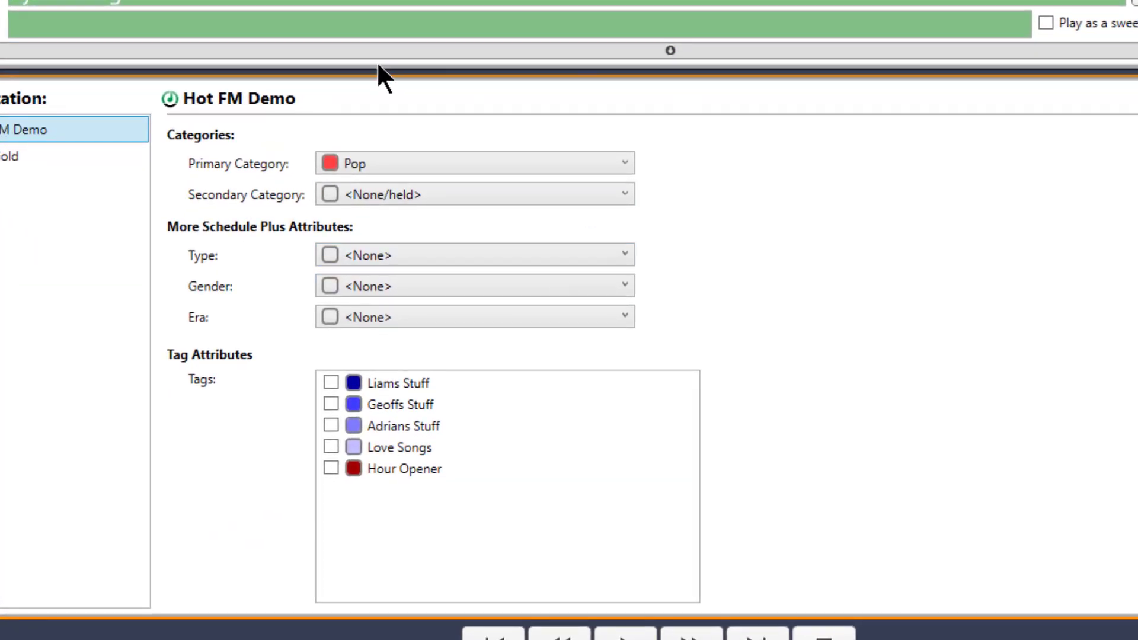
click(626, 166)
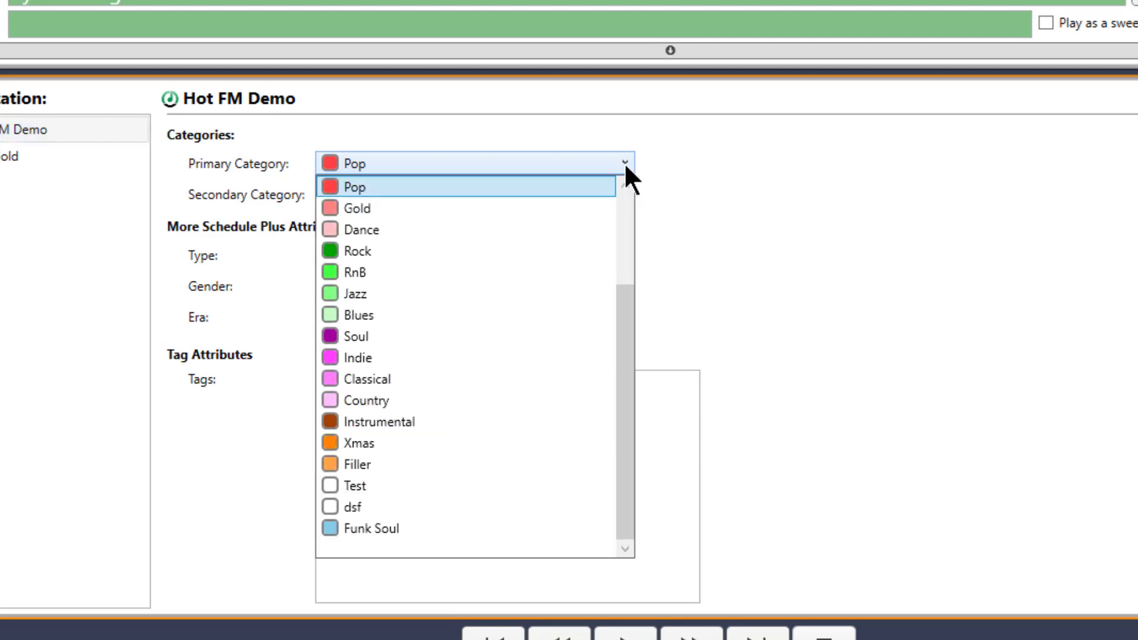
click(624, 163)
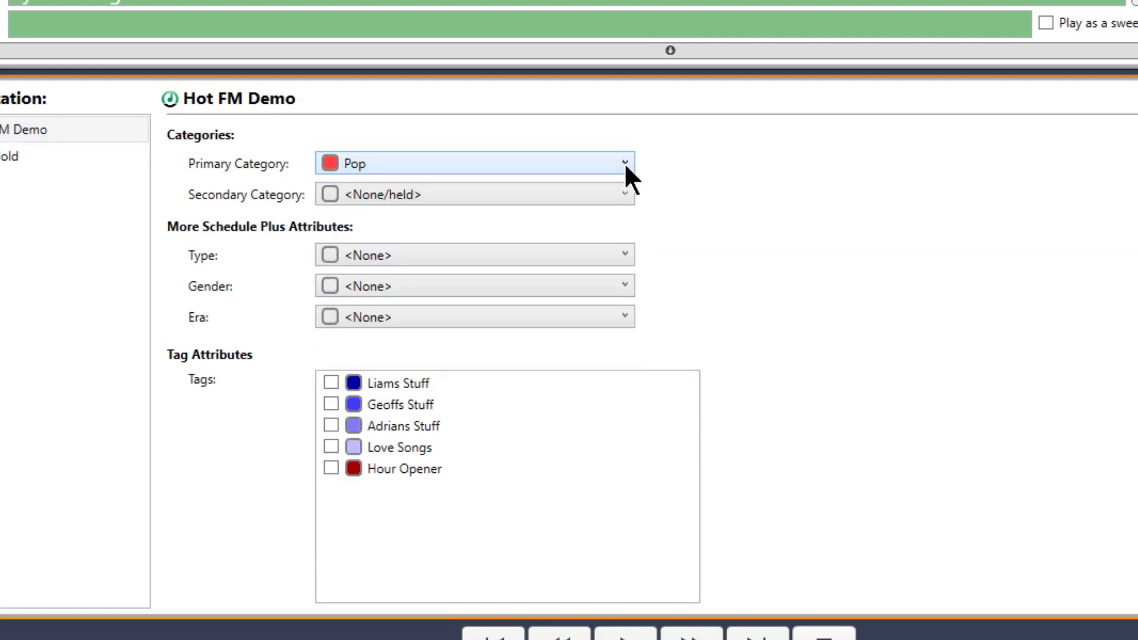
For Hot FM Demo, set the song's secondary category to A-List, type to Classics, gender to Female and era to 00s.
click(622, 192)
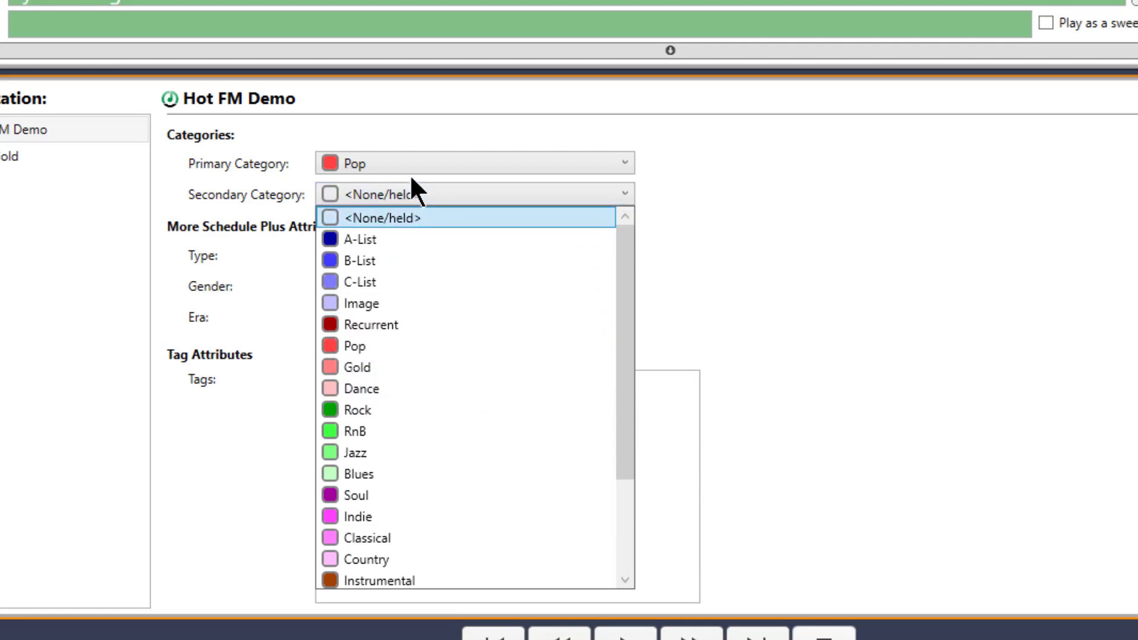
click(393, 239)
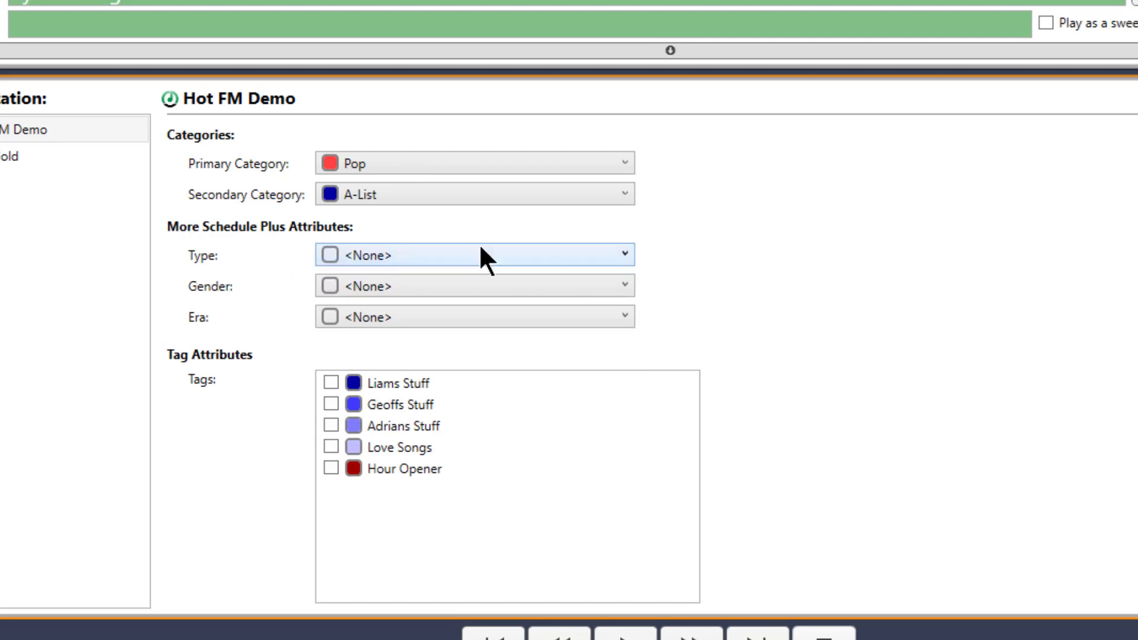
click(542, 253)
click(380, 298)
click(483, 292)
click(381, 349)
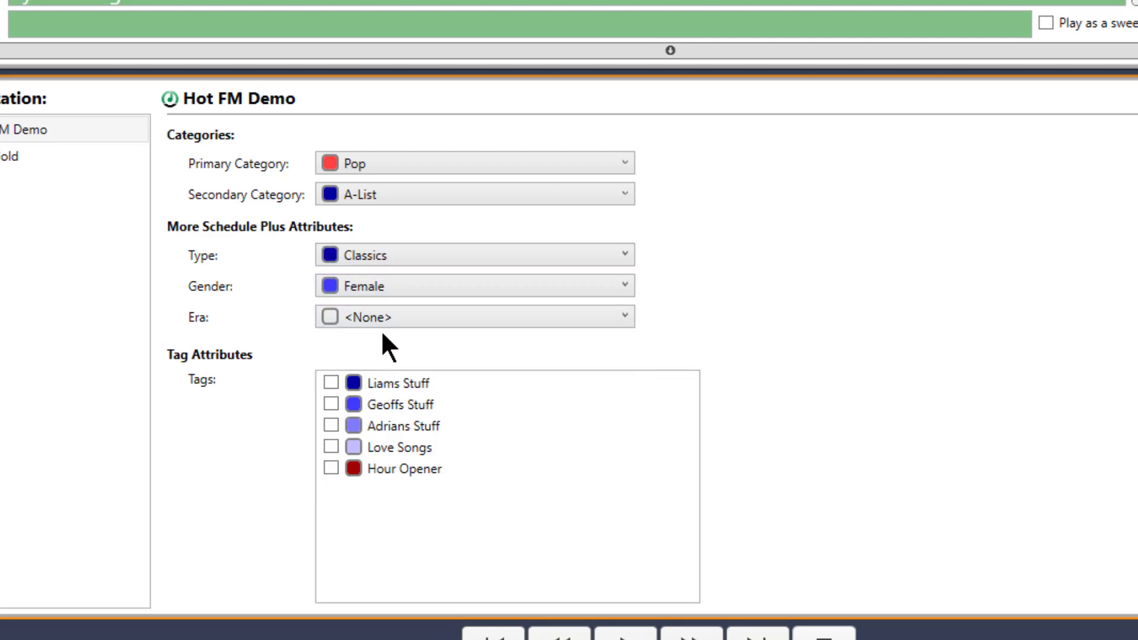
click(387, 319)
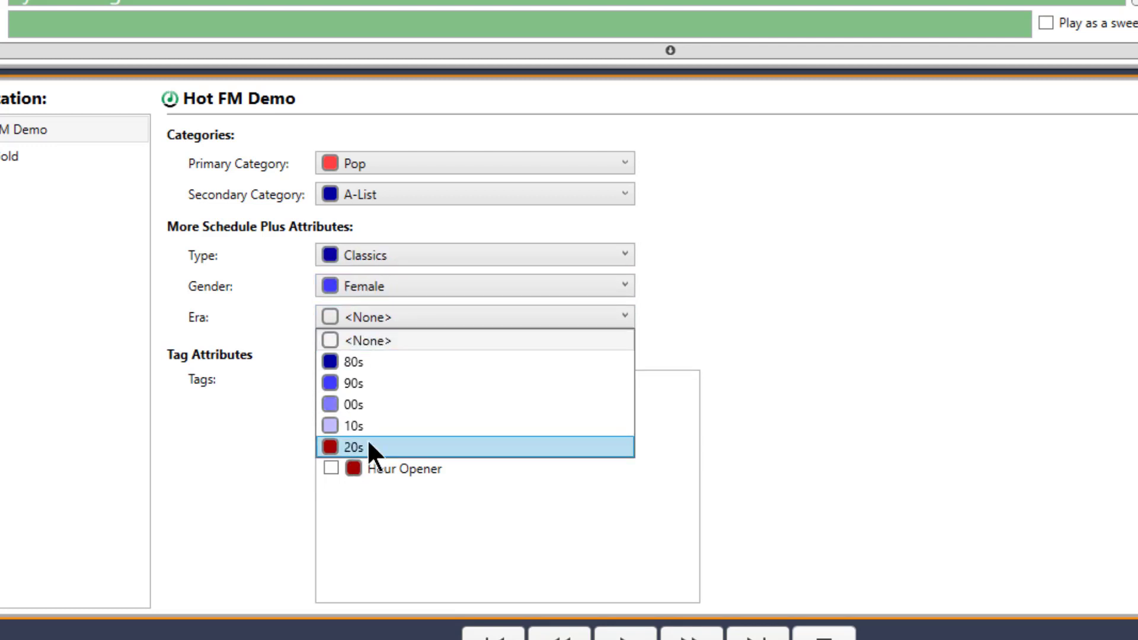
click(373, 406)
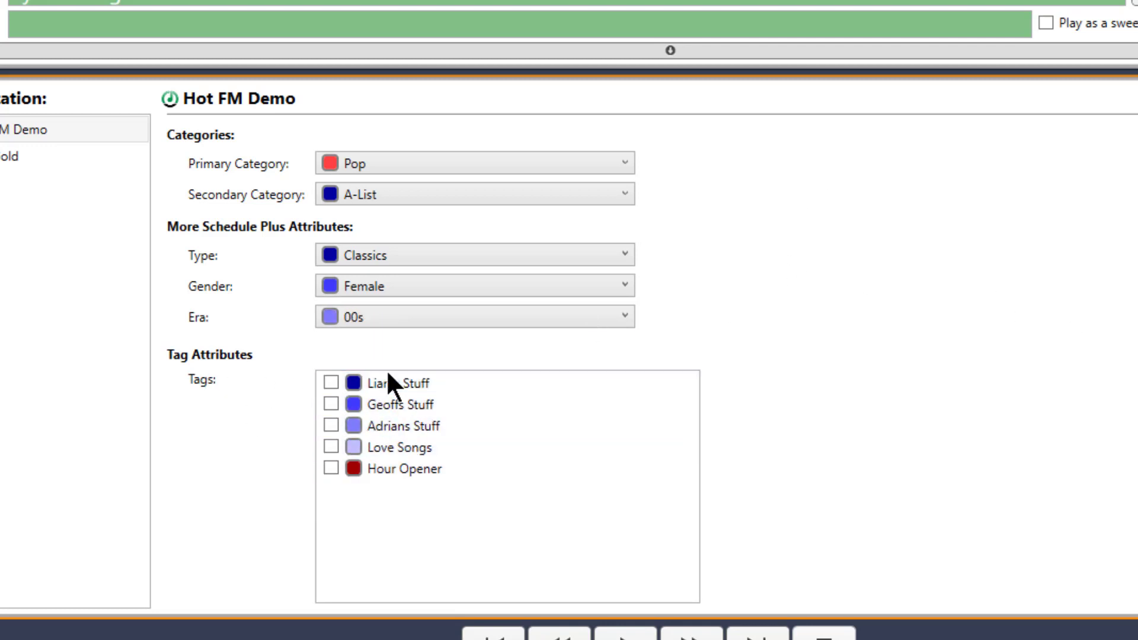
Assign the Hour Opener and Love Songs tags and the first tag in the list to the song.
click(331, 468)
click(330, 447)
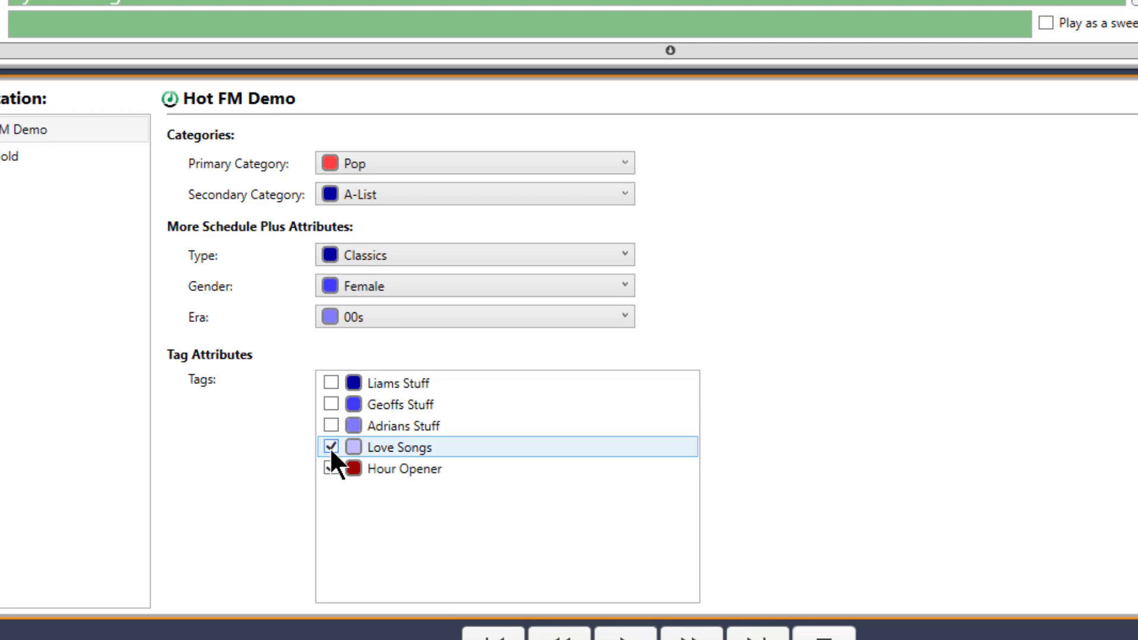
click(331, 383)
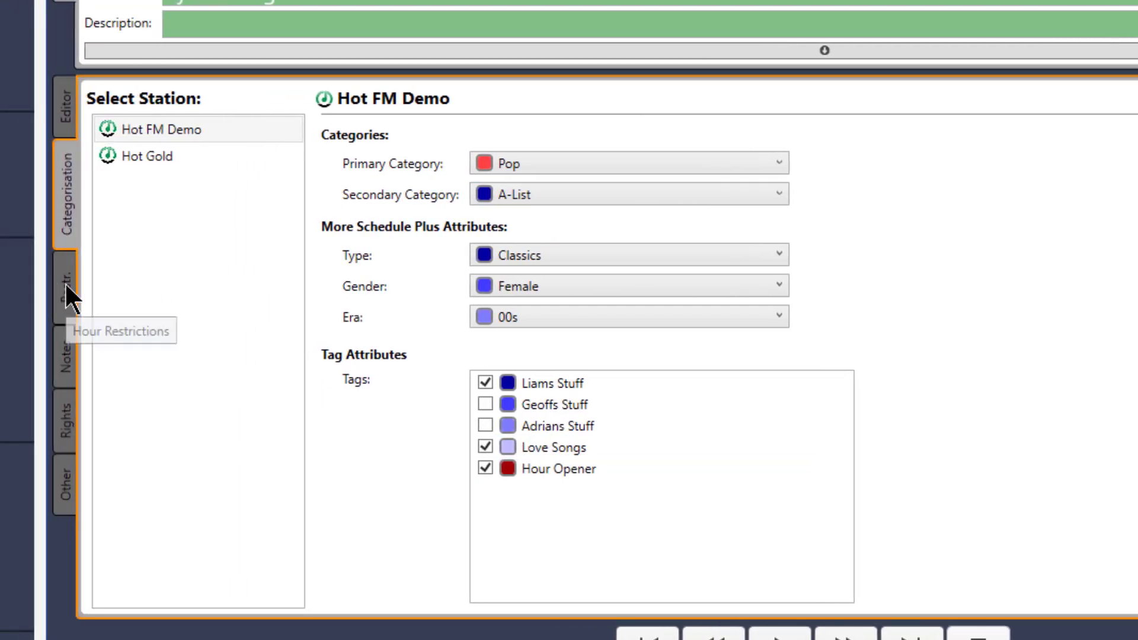
Restrict the song from being scheduled on Hot FM Demo in hours 12 and 13 from Monday to Sunday.
click(67, 291)
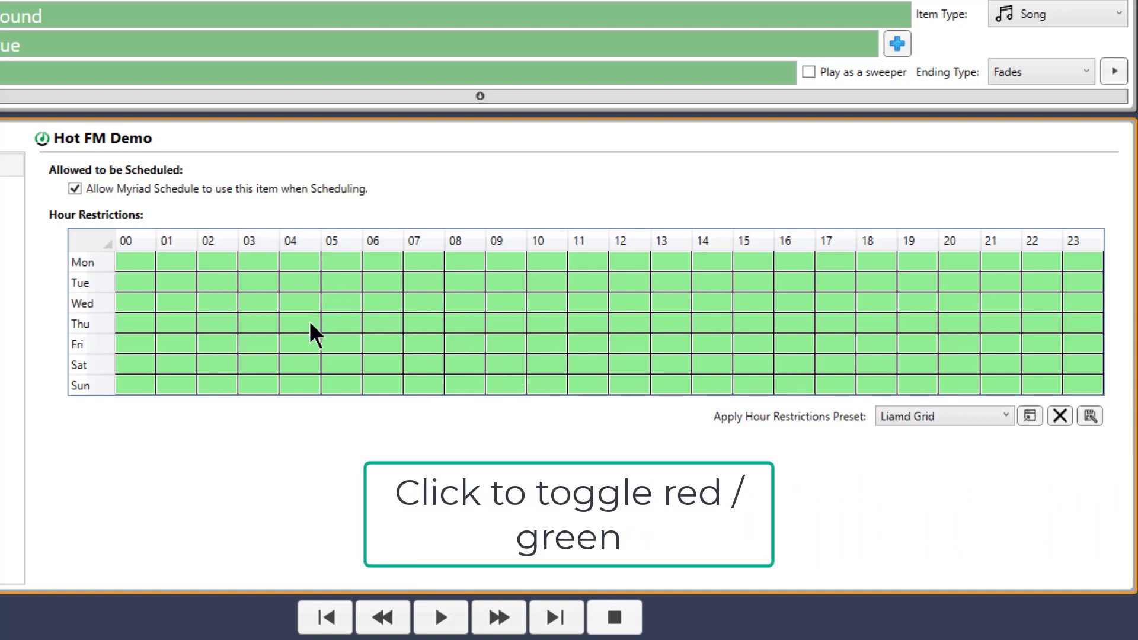
click(688, 323)
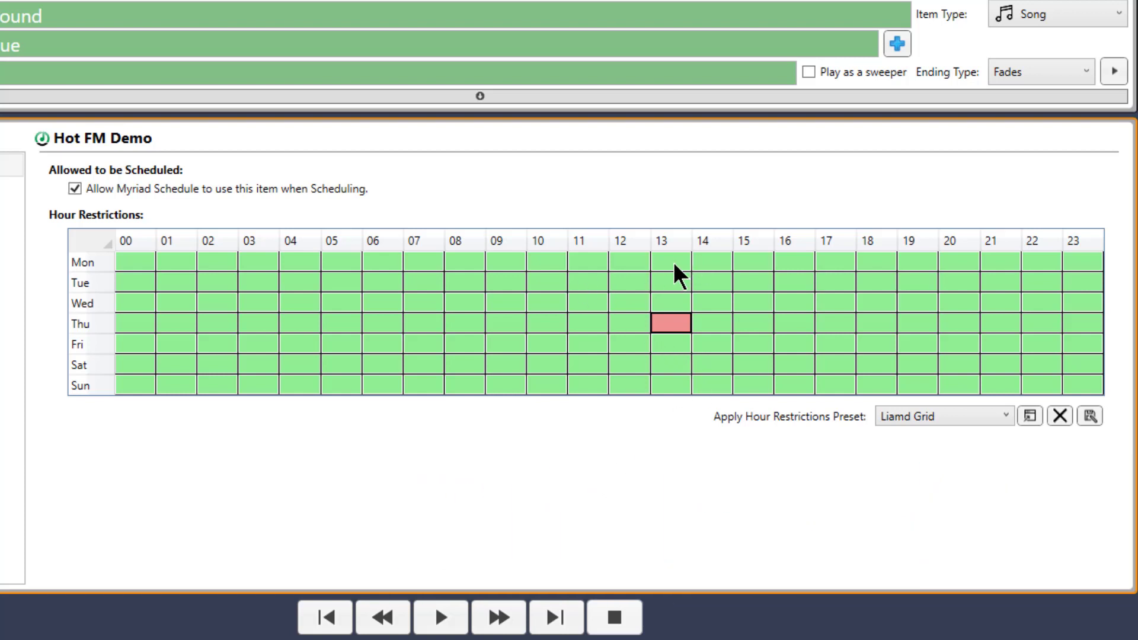
drag(672, 261, 651, 413)
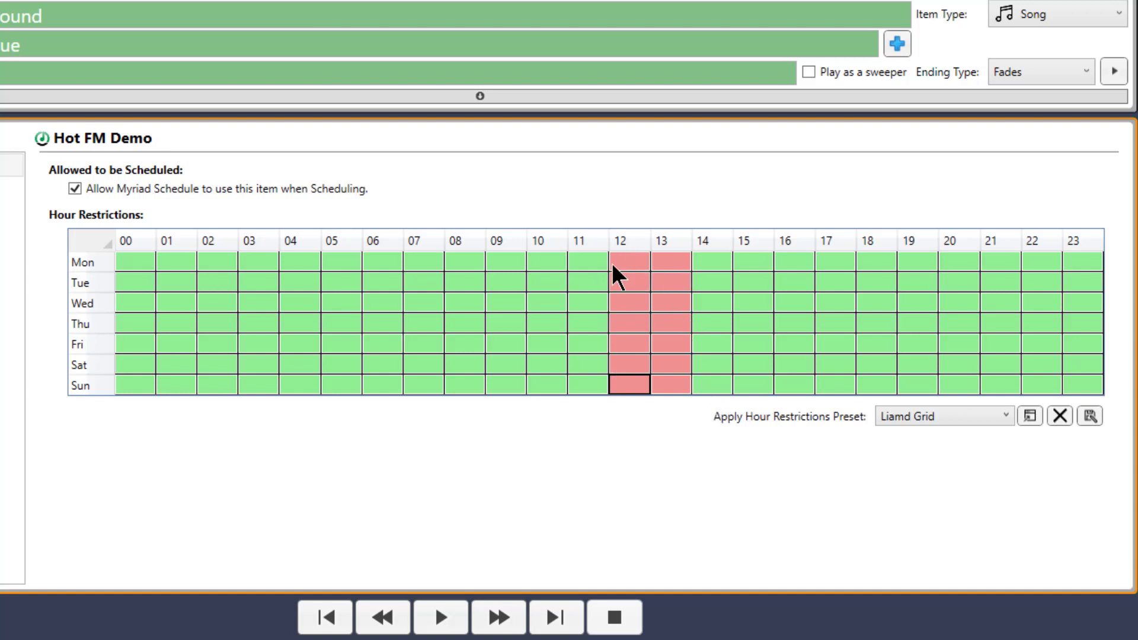
Allow the song on Mondays only by blocking all hours from Tuesday to Sunday, and save the grid as the preset "mondays only".
drag(627, 264, 654, 387)
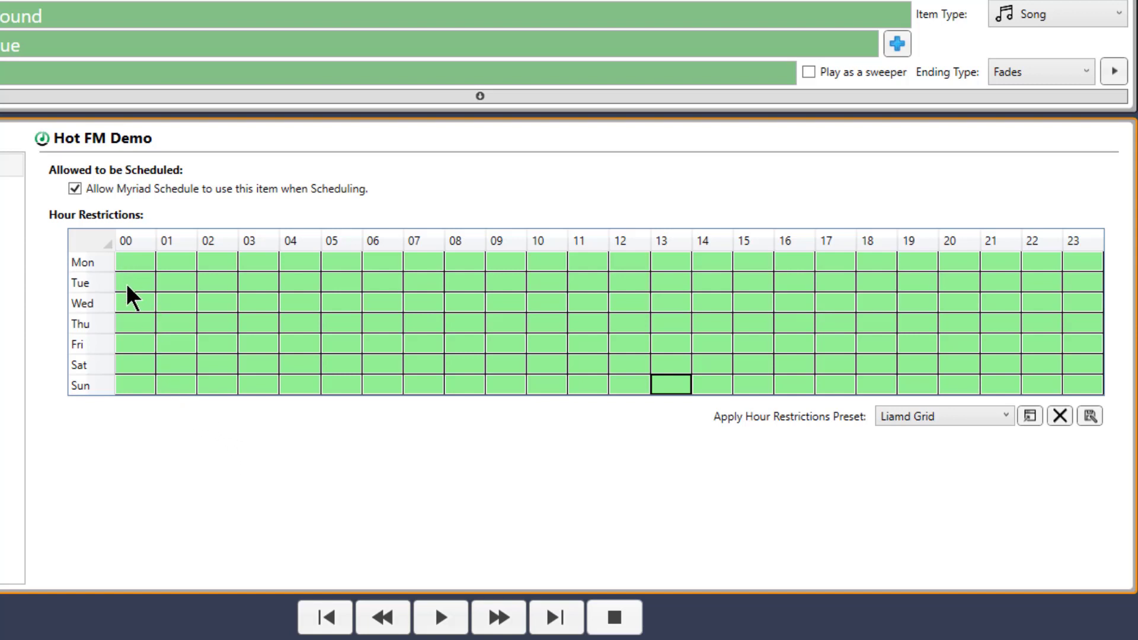
drag(126, 284, 1067, 448)
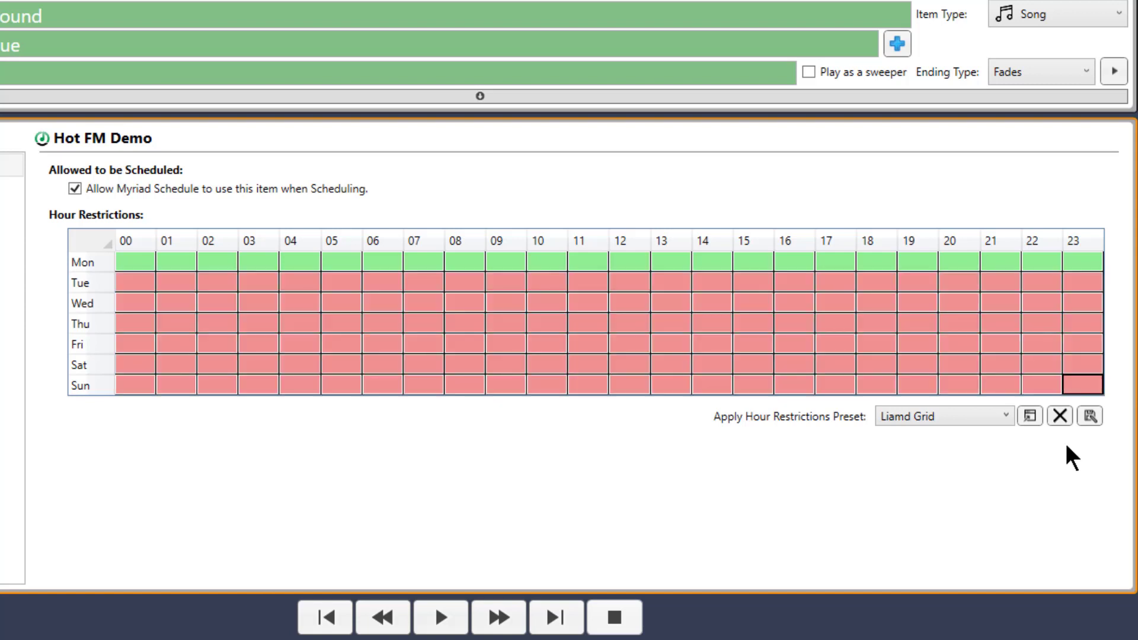
click(1090, 416)
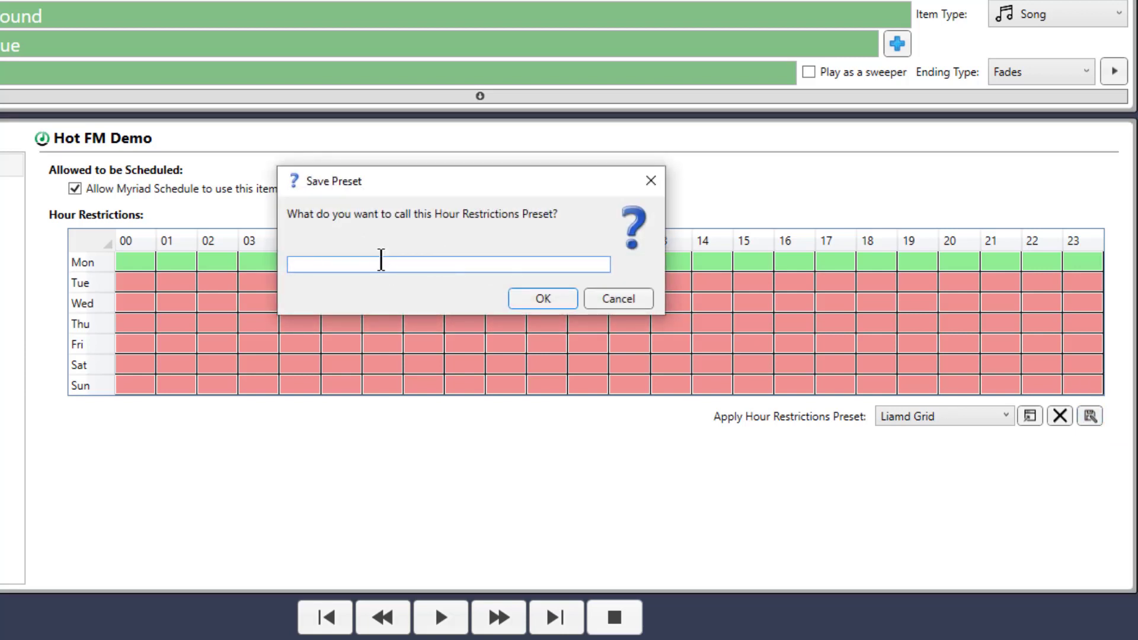
text(mondyas)
key(BackSpace)
key(BackSpace)
key(BackSpace)
key(BackSpace)
text(ays only)
click(544, 301)
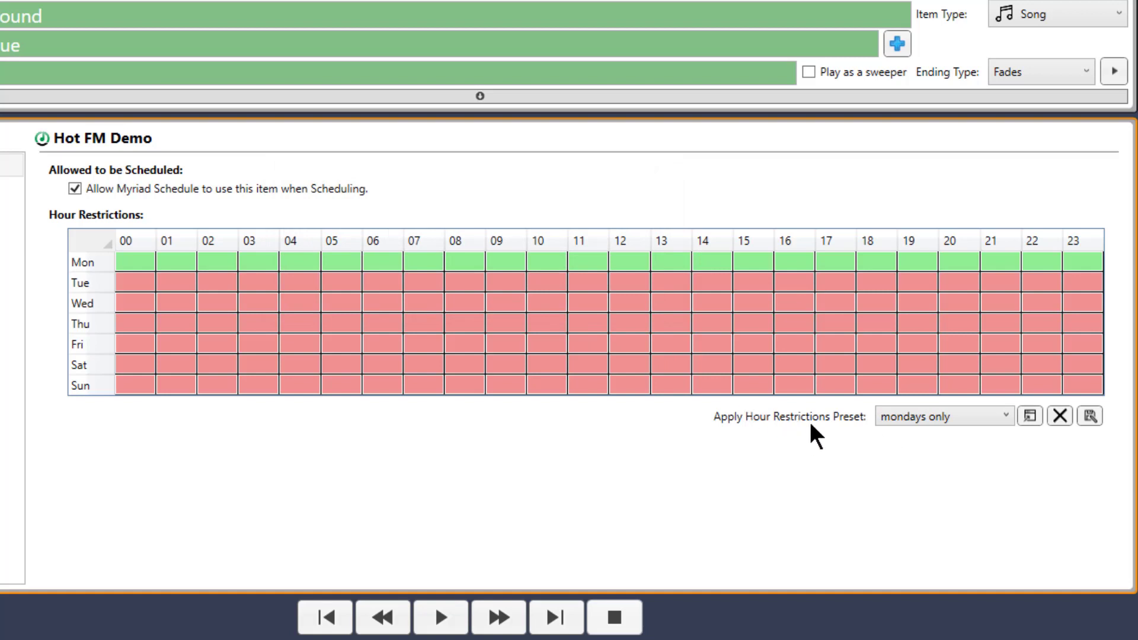
Apply the weekend preset and after it the monday preset to the song's hour restrictions.
click(964, 419)
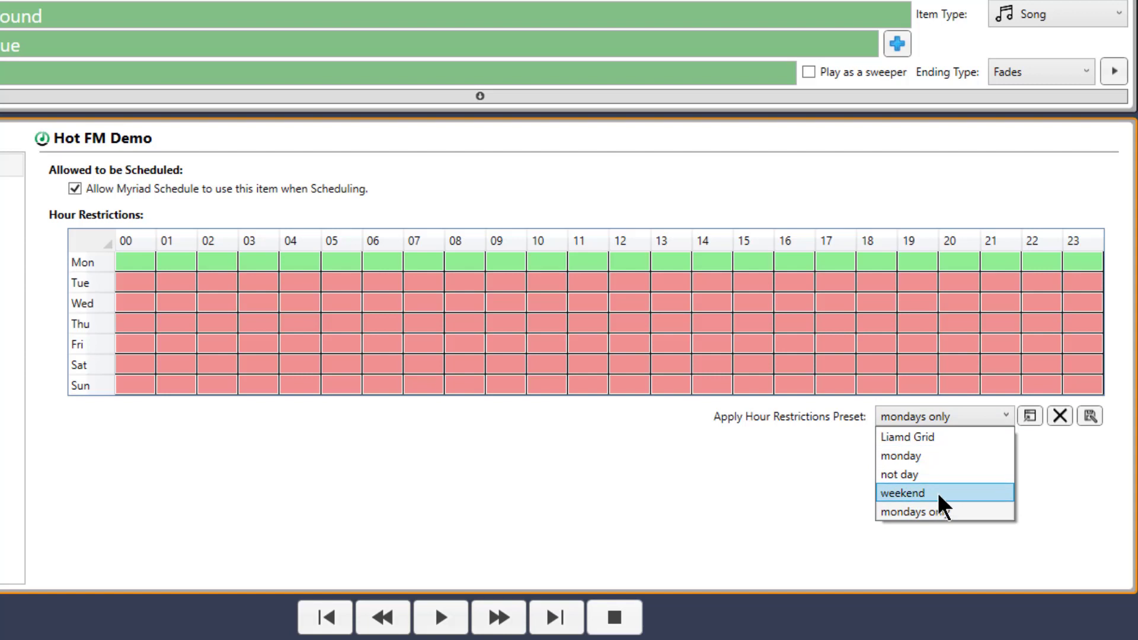
click(911, 492)
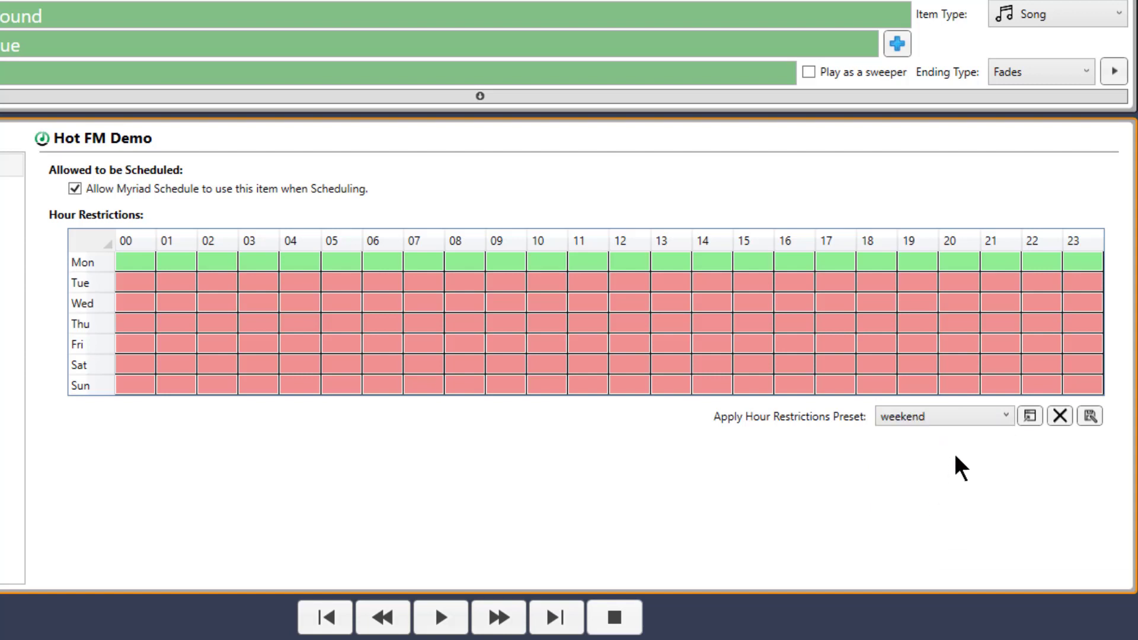
click(981, 419)
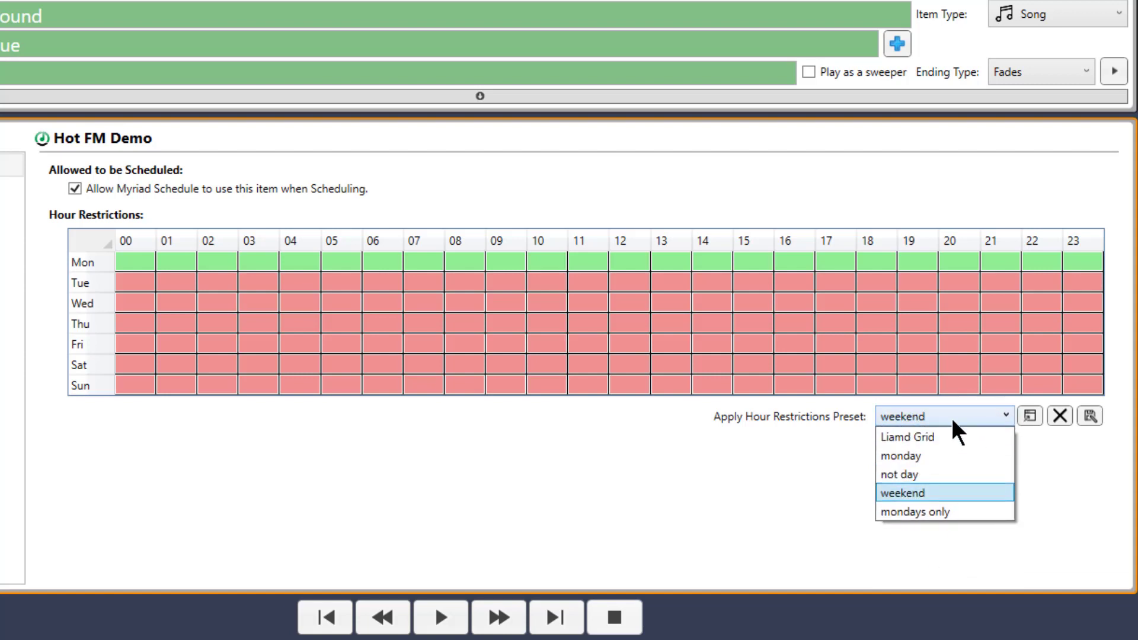
click(953, 418)
click(1024, 415)
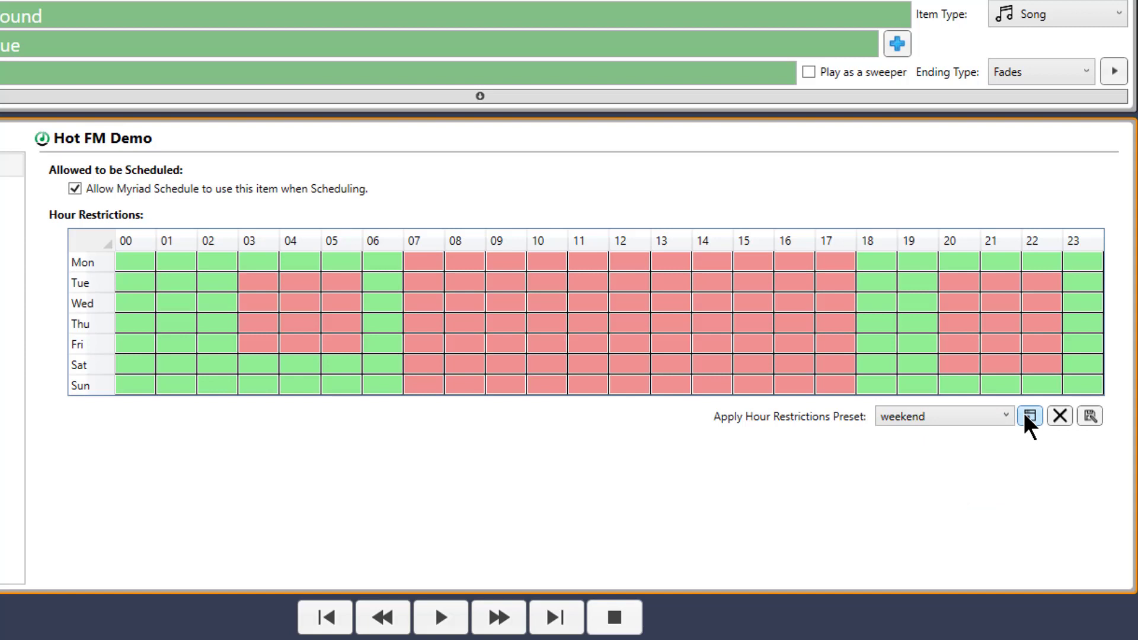
click(952, 416)
click(928, 458)
click(1031, 415)
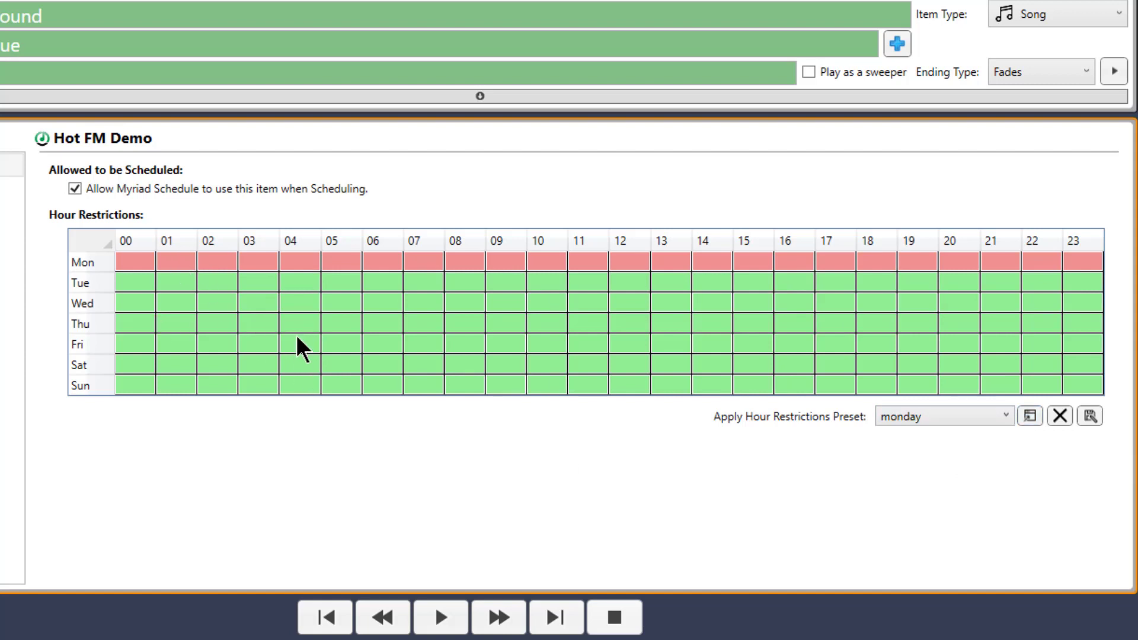
Apply the Liamd Grid preset, and reset the grid so every hour from Monday to Sunday is allowed.
click(965, 415)
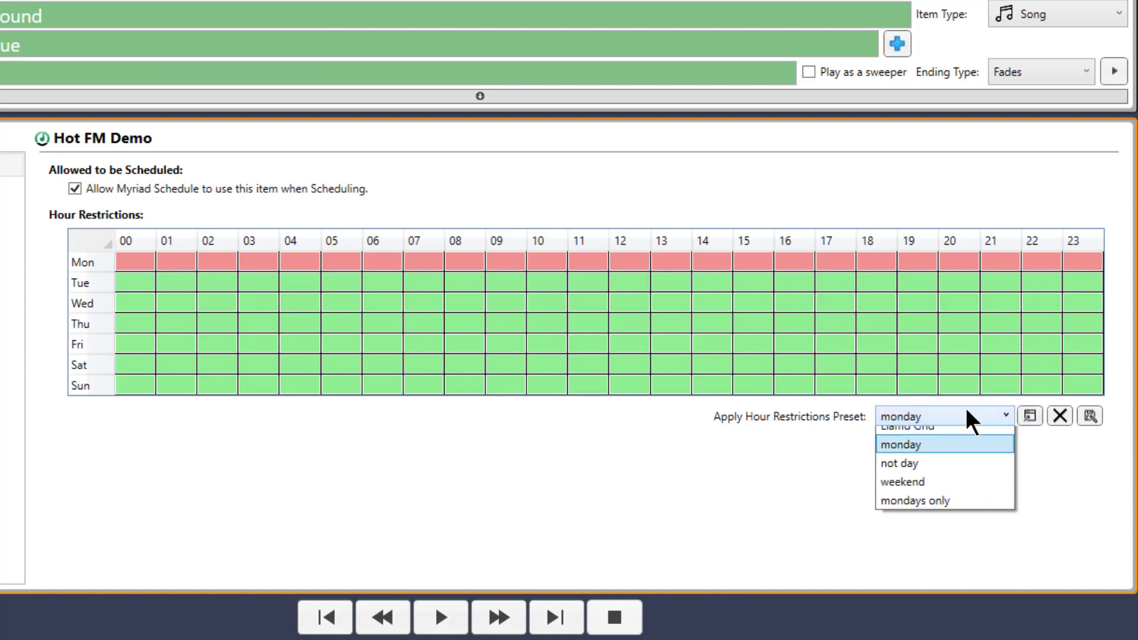
click(893, 440)
click(1029, 416)
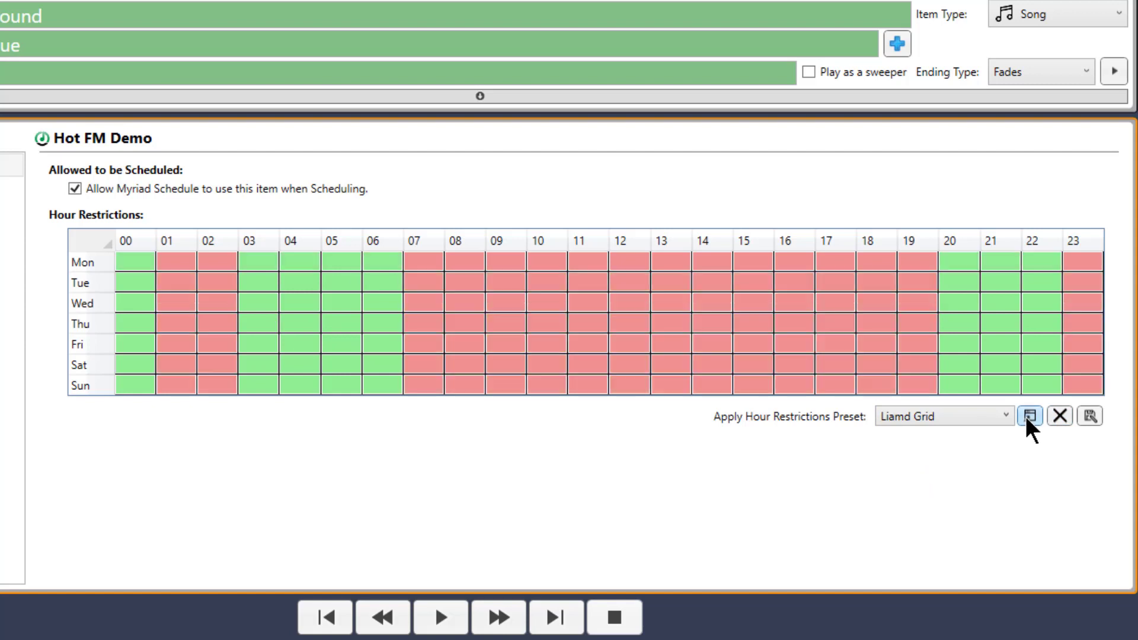
drag(147, 271, 1085, 391)
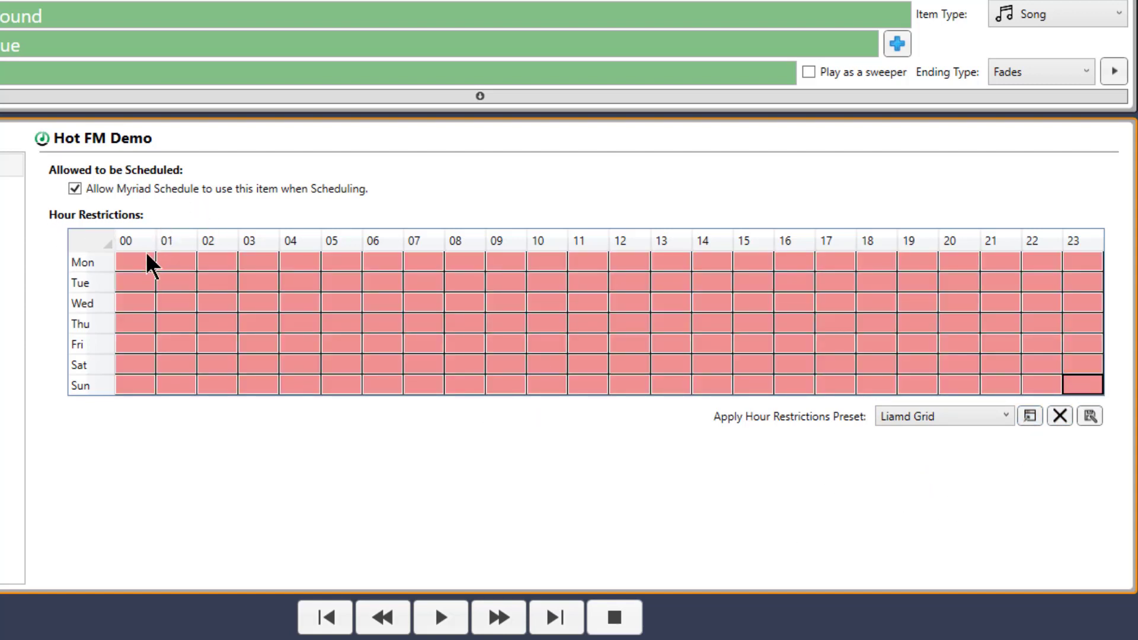
drag(147, 255, 1097, 406)
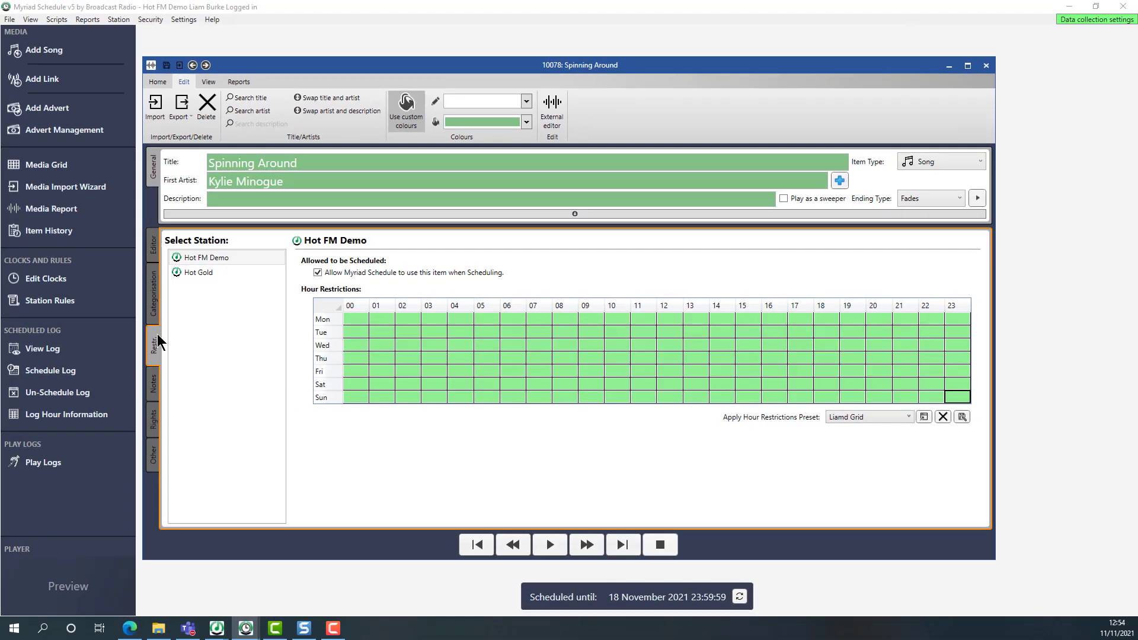
Review the song's notes, rights, audio waveform and other item details.
click(152, 383)
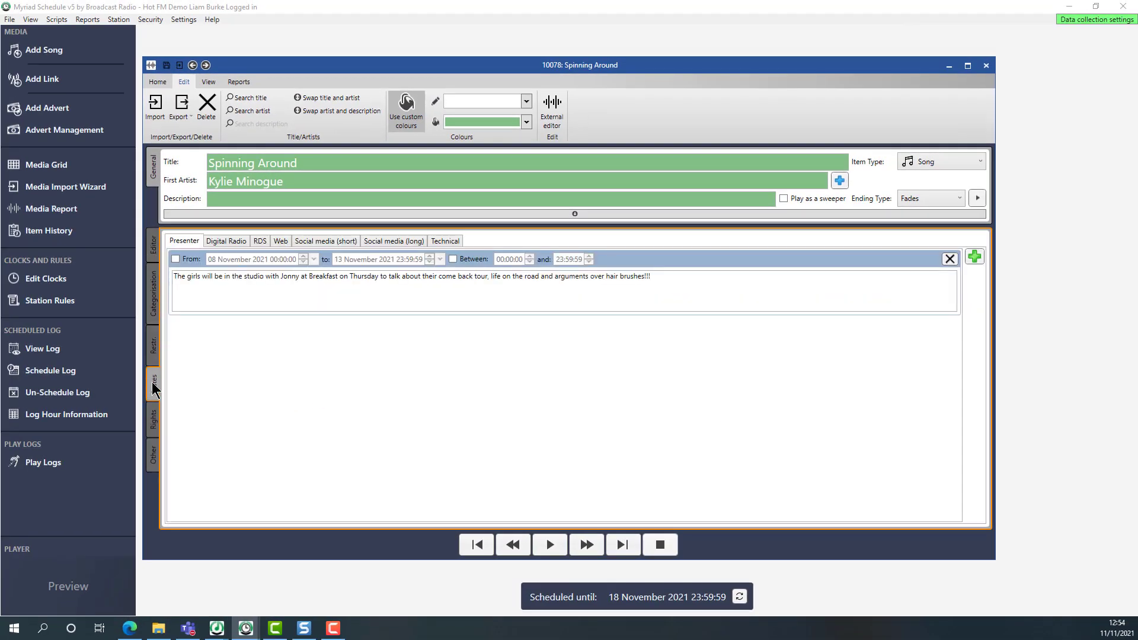
click(154, 419)
click(155, 455)
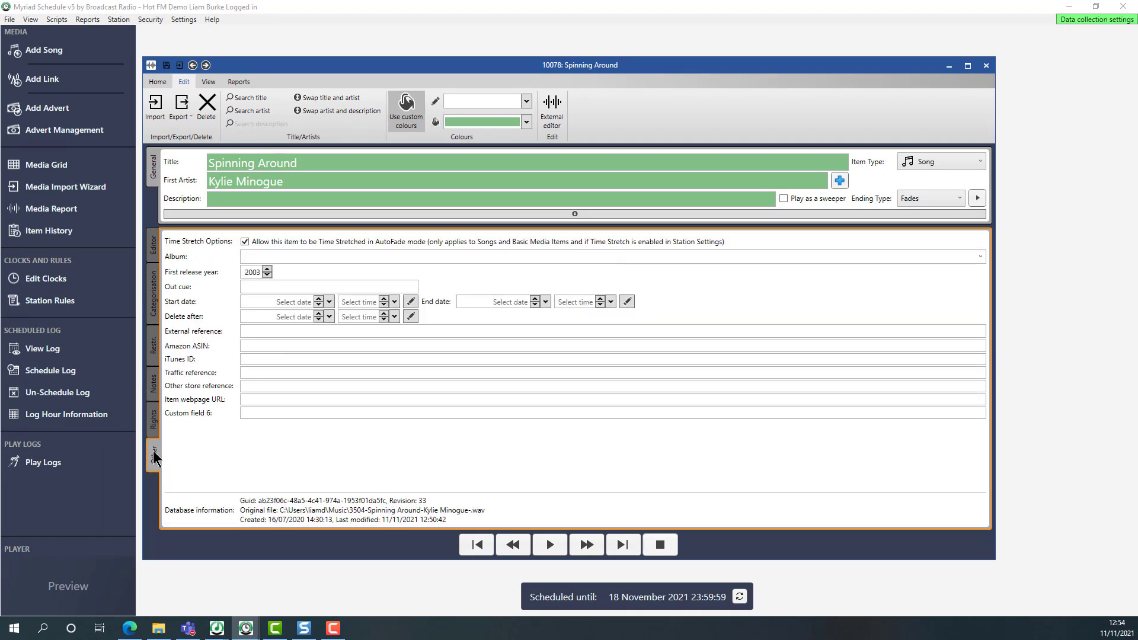
click(154, 248)
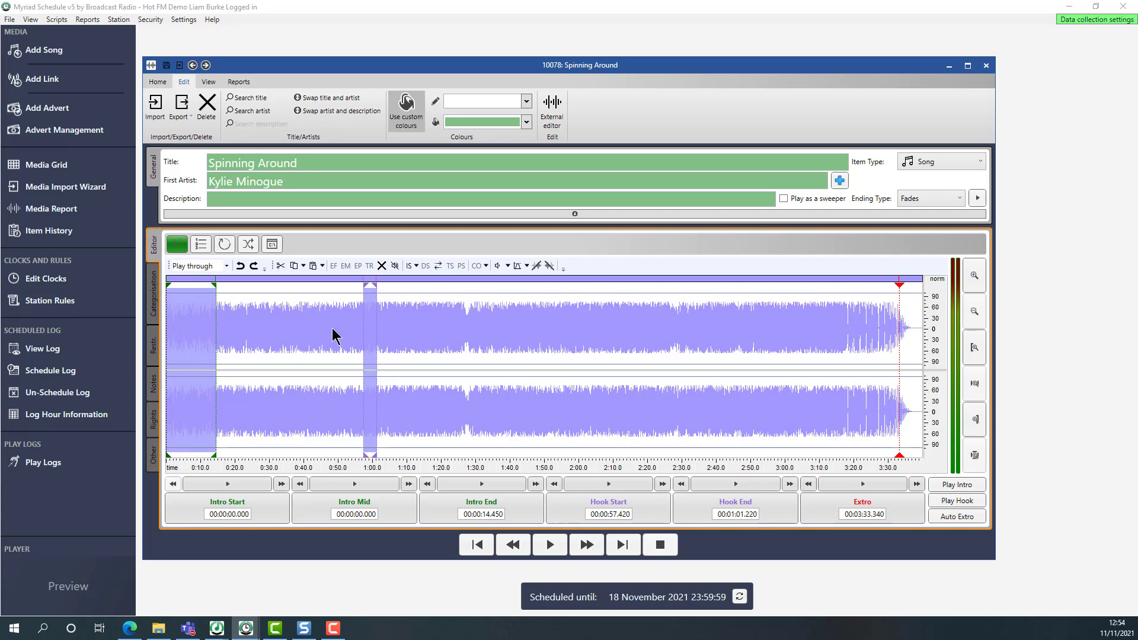
click(155, 392)
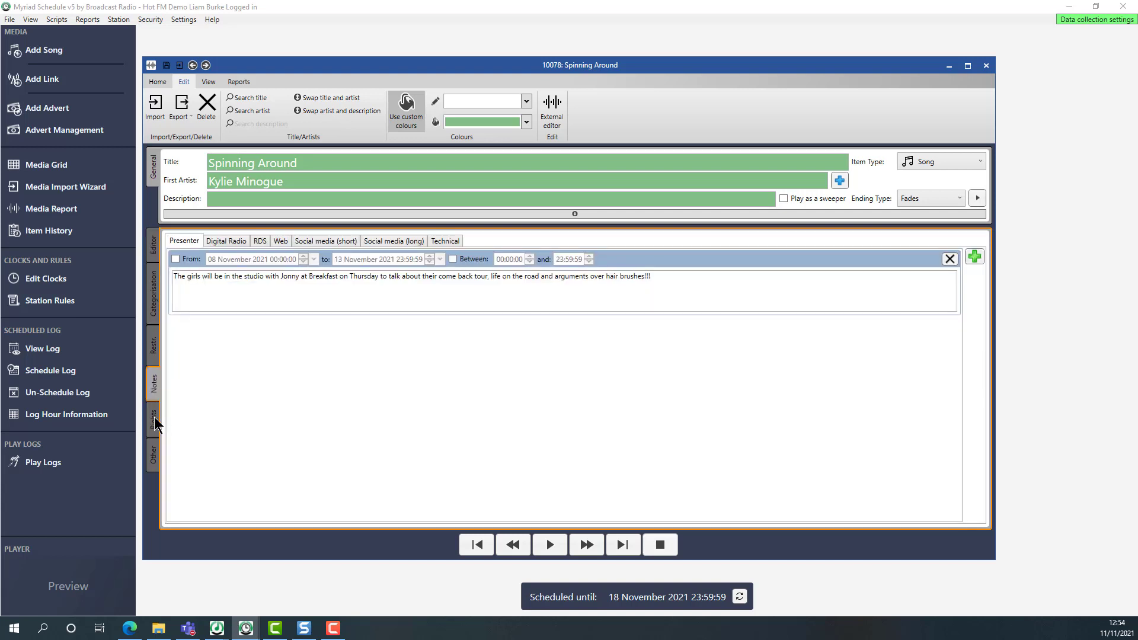
click(155, 422)
click(153, 455)
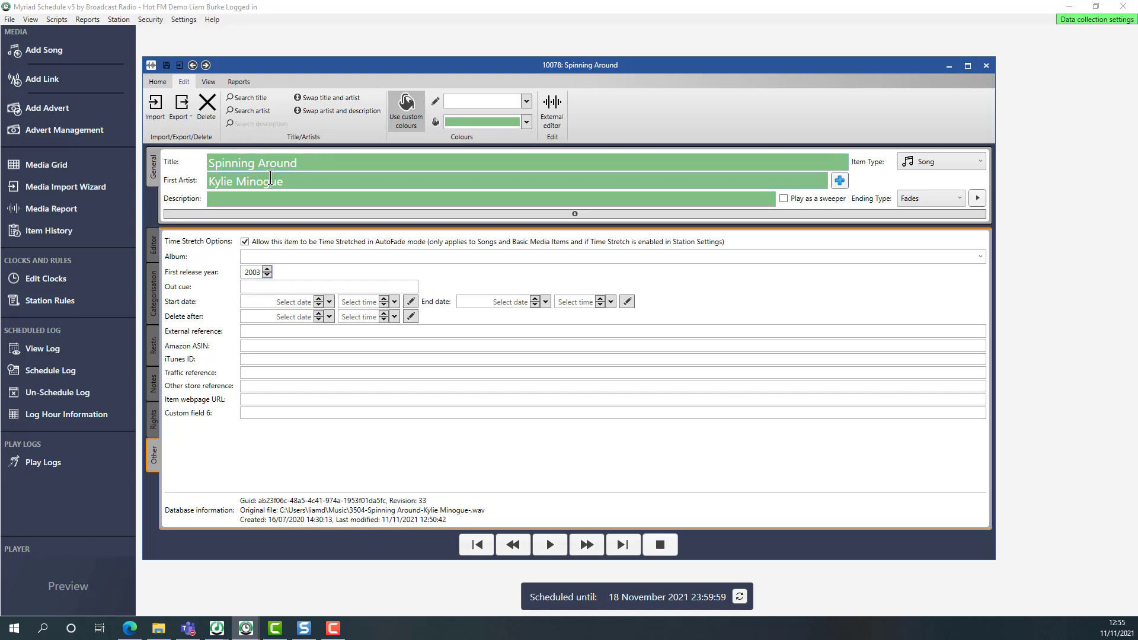
Compare the song's categories, attributes and tags for Hot FM Demo with those for Hot Gold.
click(155, 285)
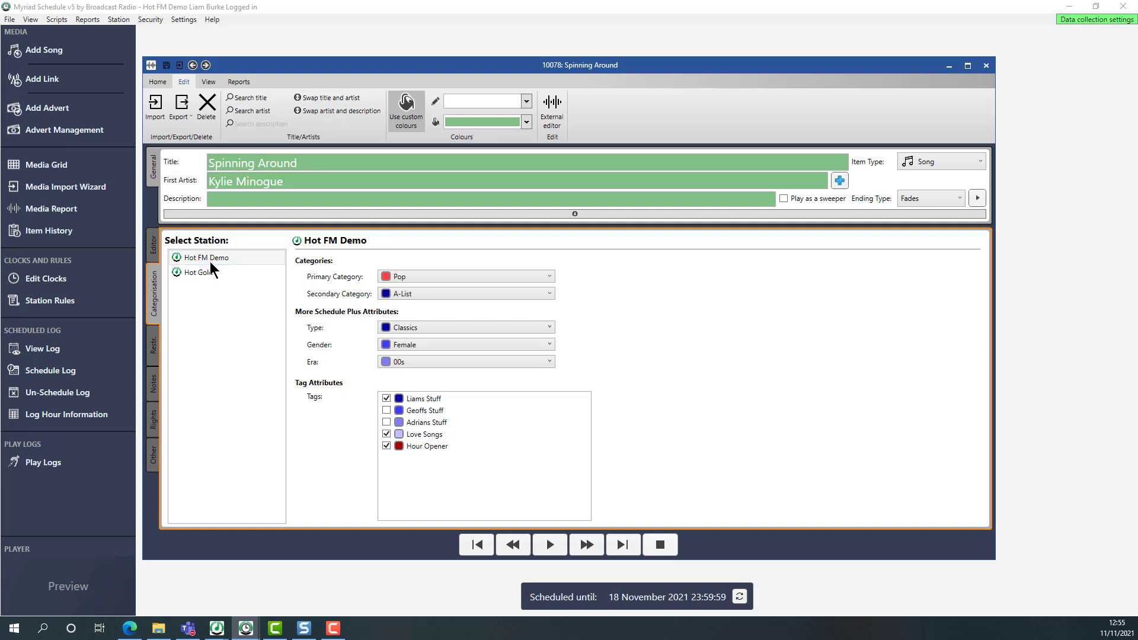
click(207, 276)
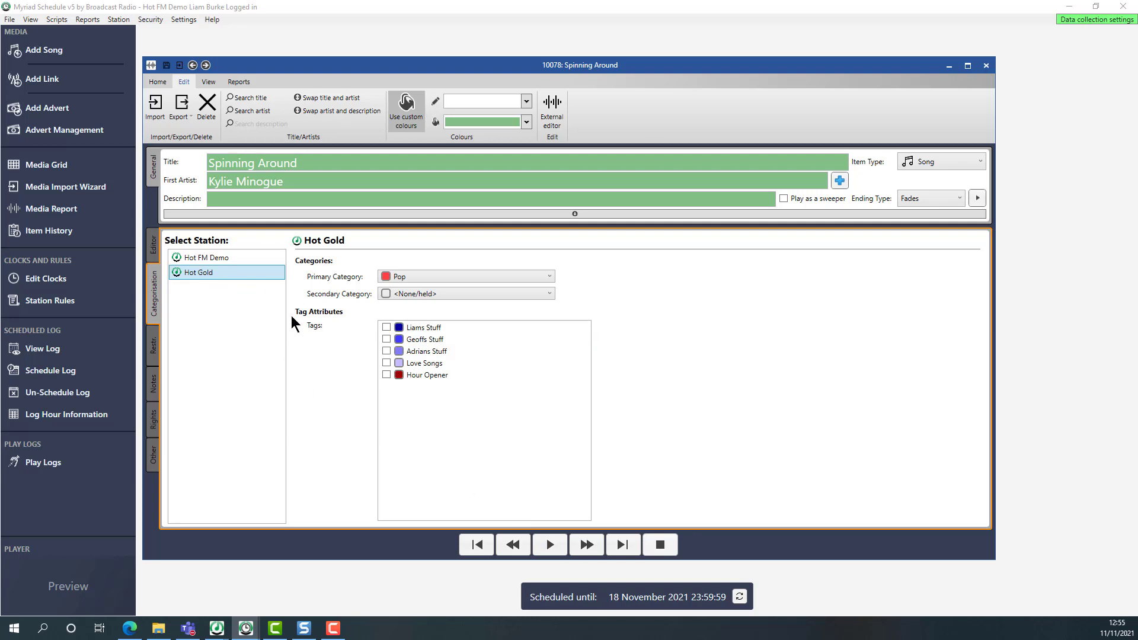
click(243, 261)
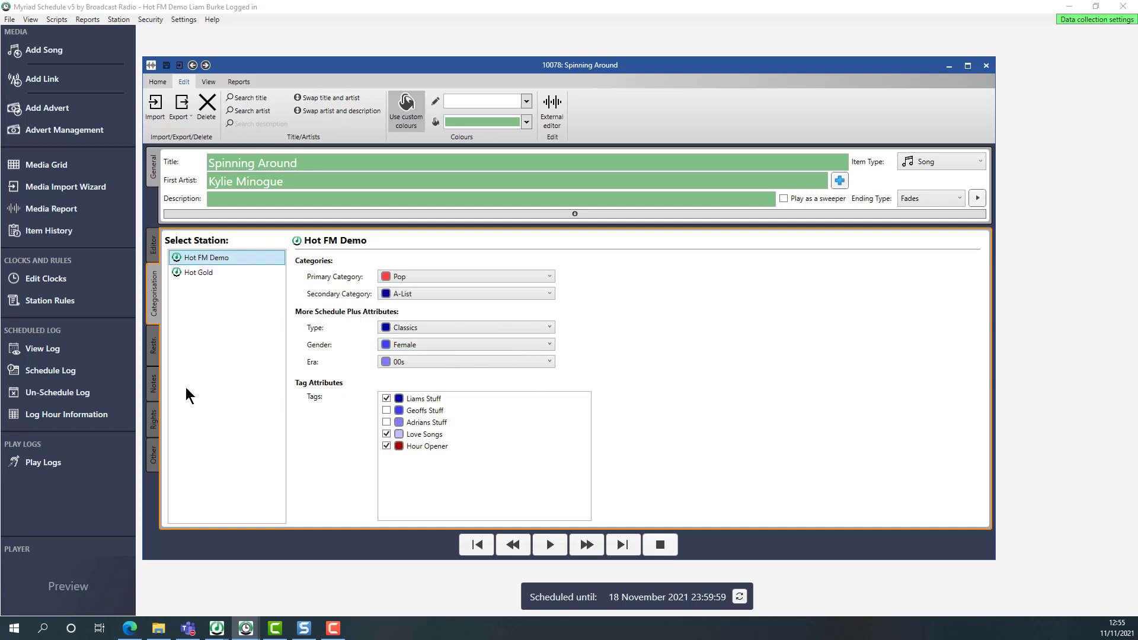
Close the song's editing window and jump to media ID 10078 in the Media Grid.
click(158, 82)
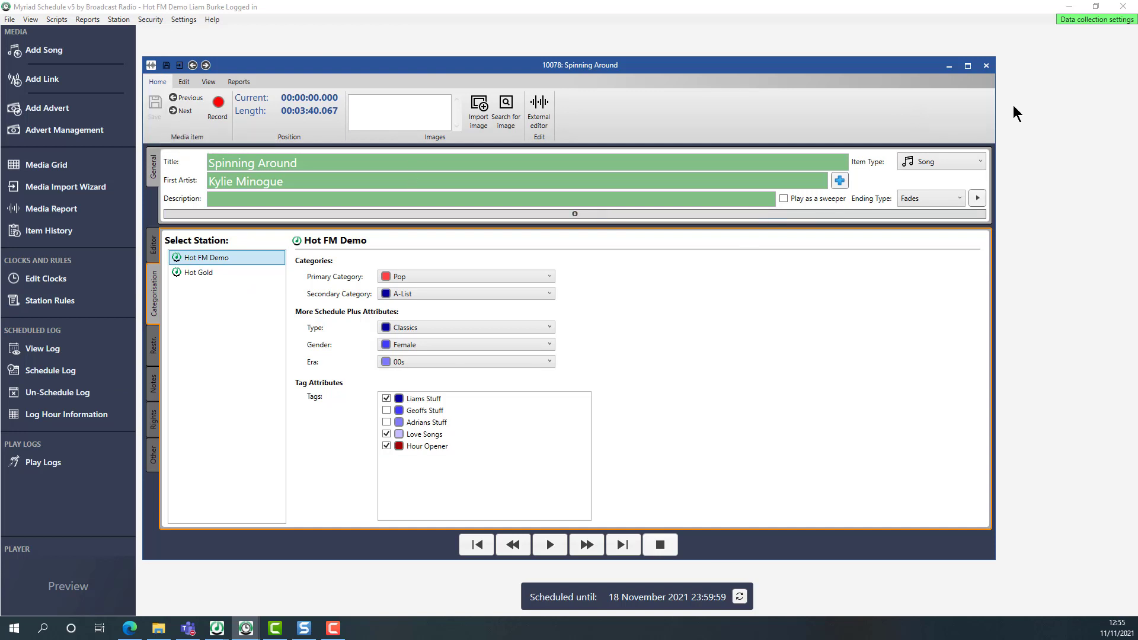
click(986, 66)
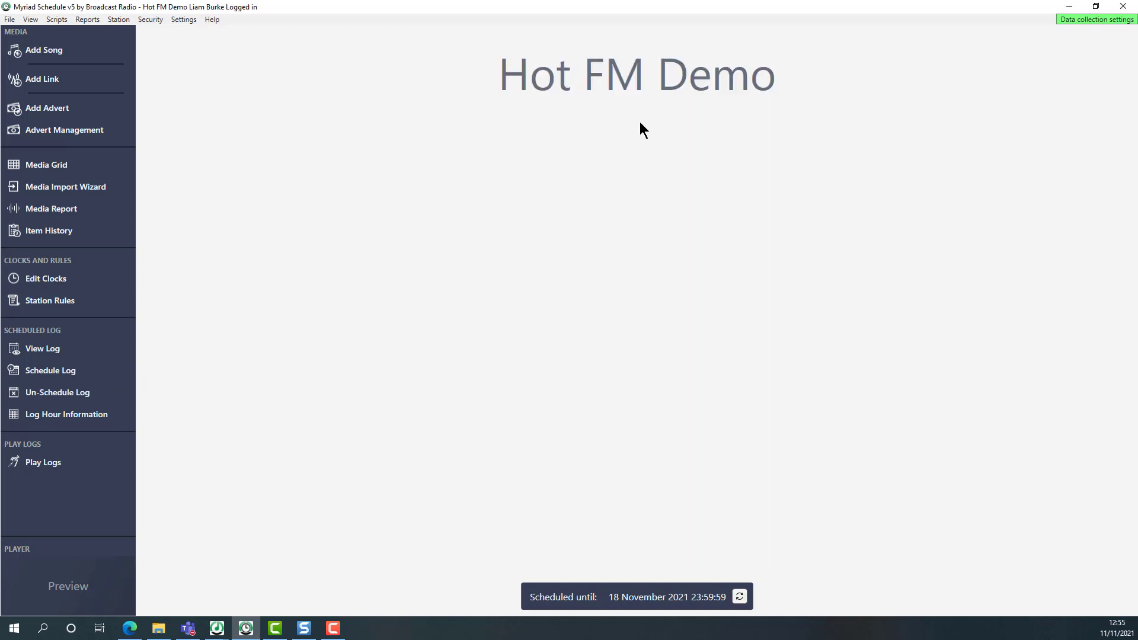
click(42, 167)
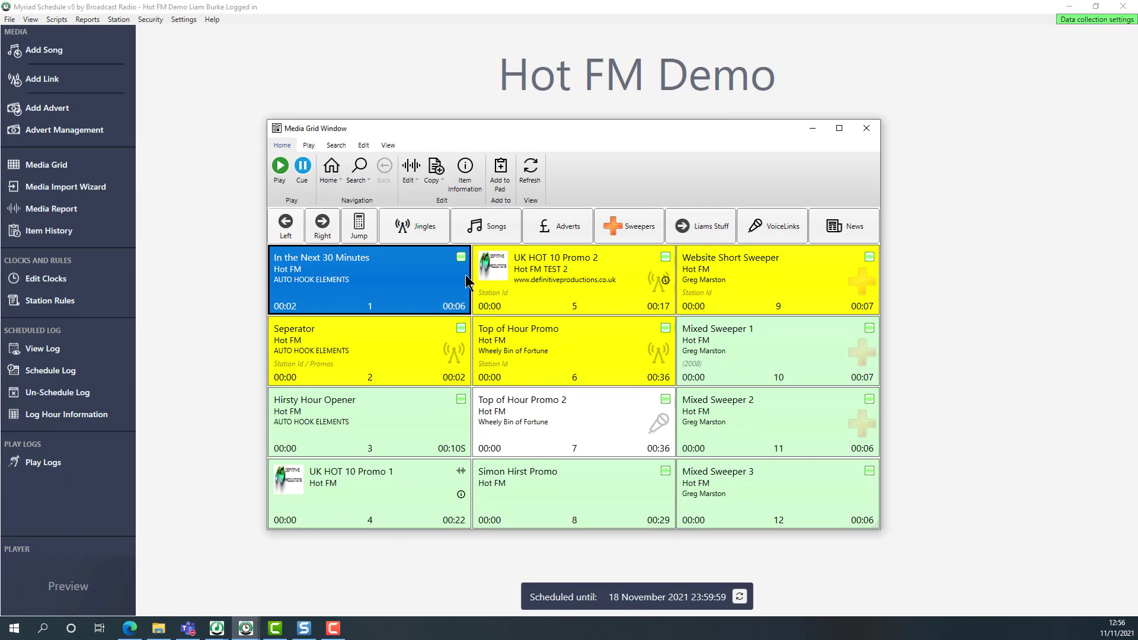
click(359, 228)
text(10078)
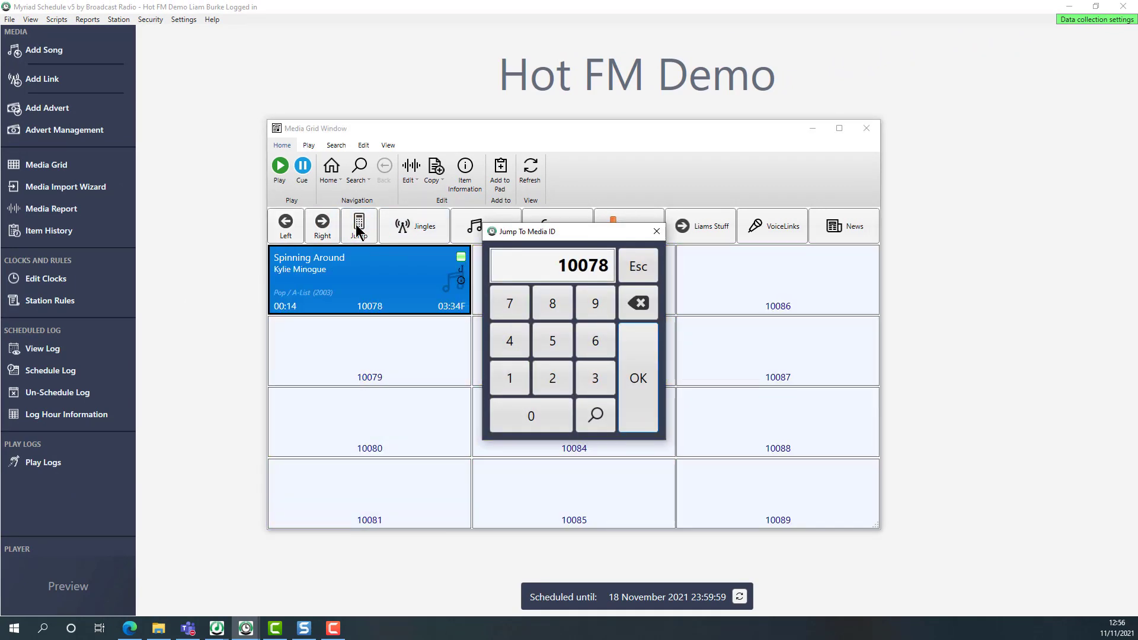
click(641, 376)
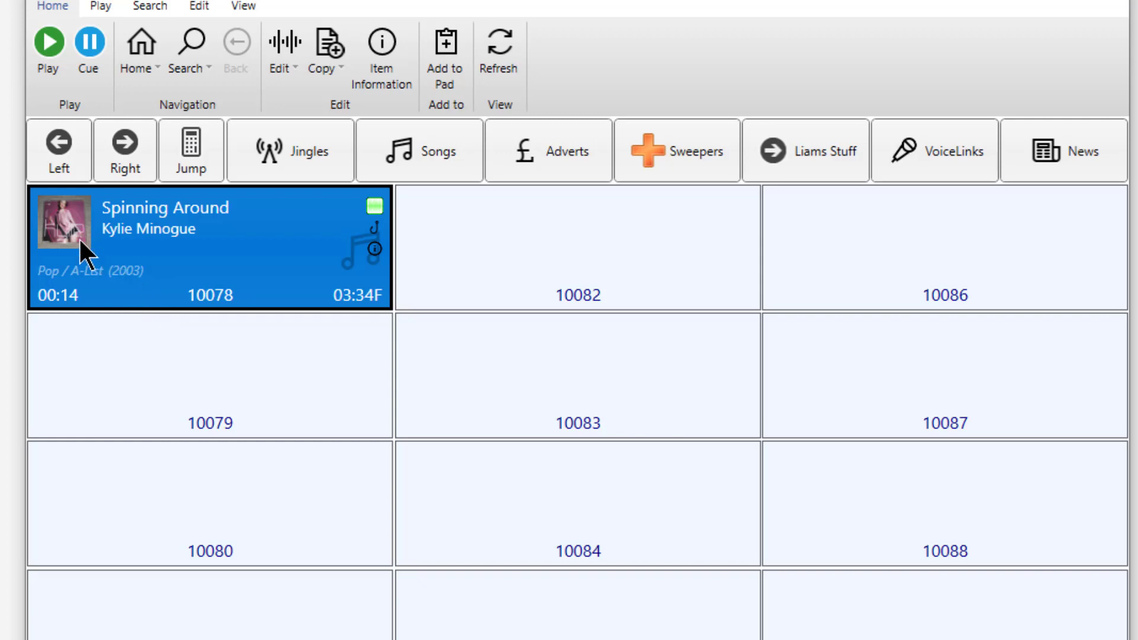
Find the uncategorised songs just before Spinning Around in the grid and open Mr. Groove for editing.
scroll(181, 265, up, 1)
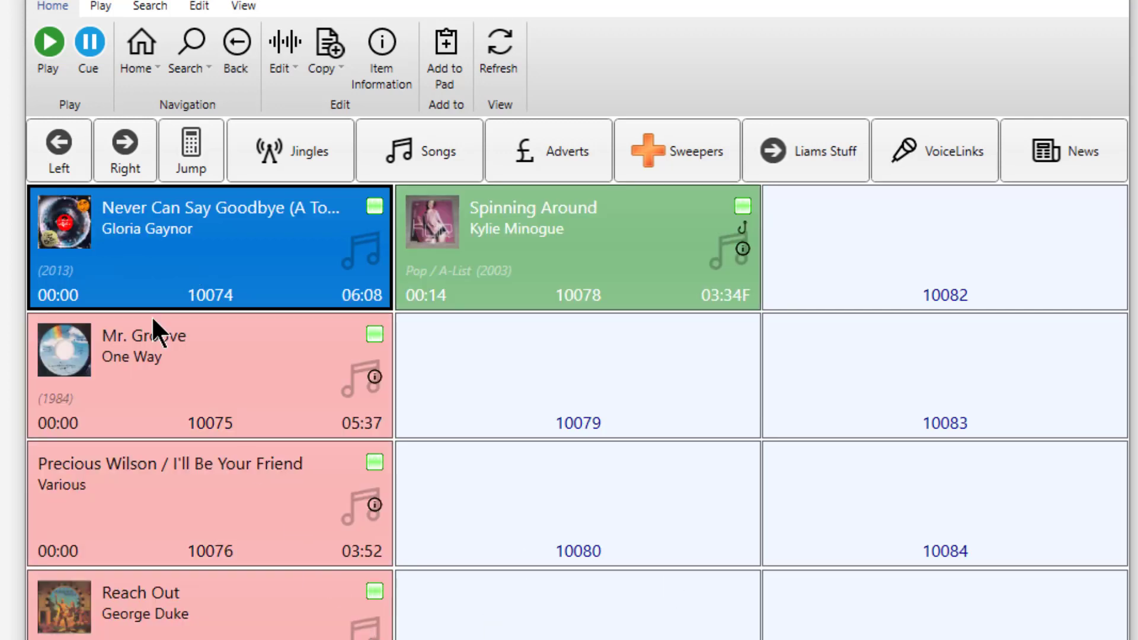
click(147, 350)
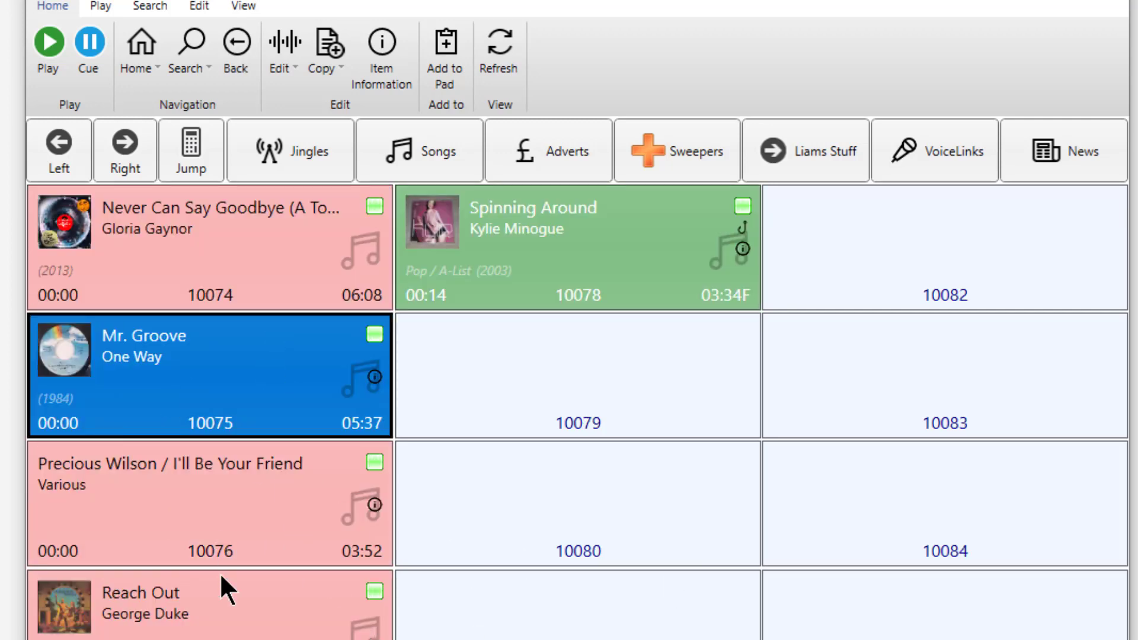
click(177, 634)
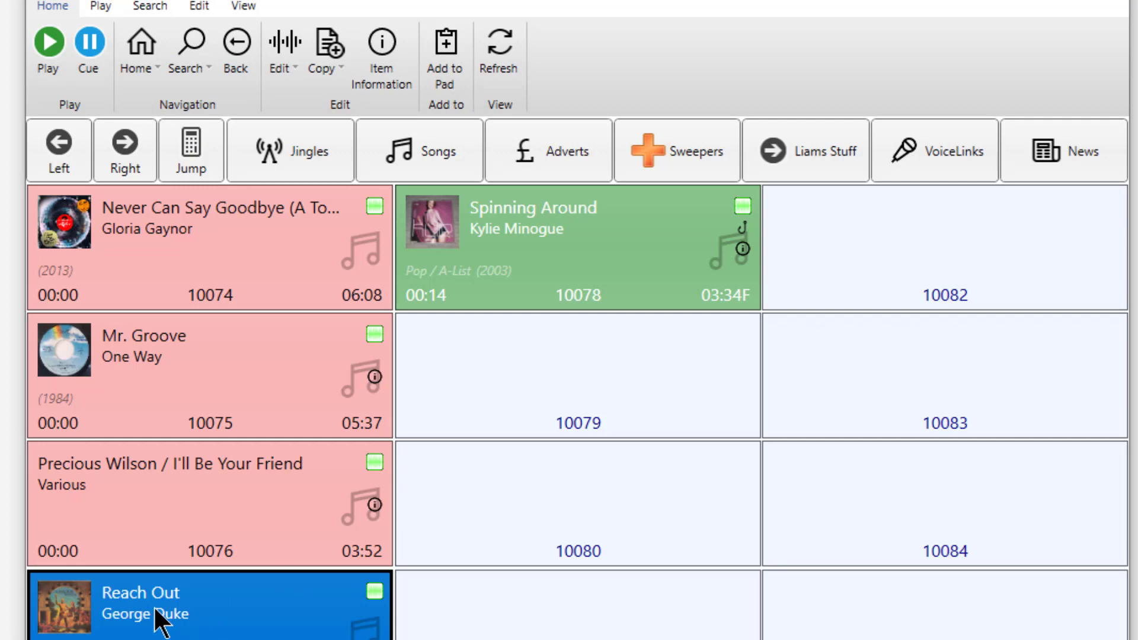
click(153, 399)
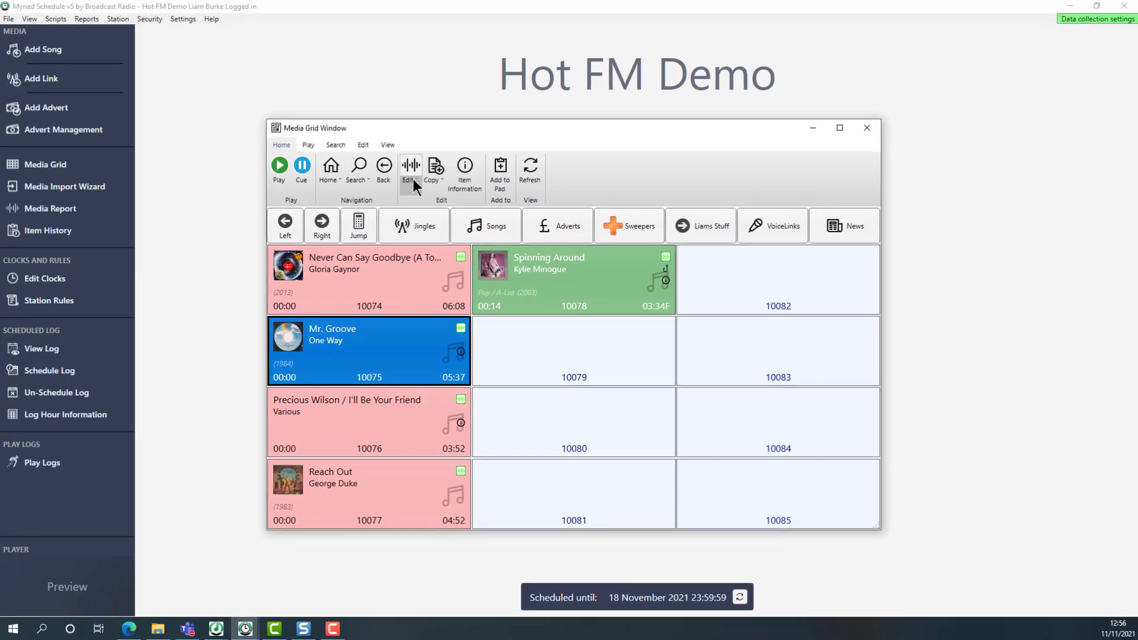
click(284, 44)
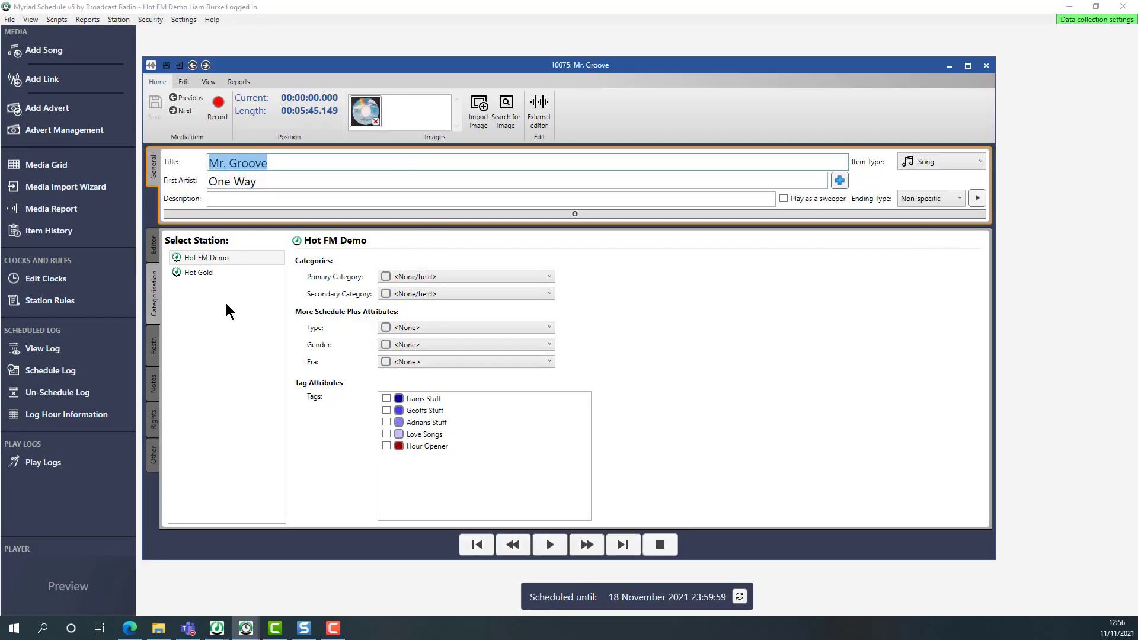
Check Mr. Groove's audio, categorisation and hour restrictions for Hot FM Demo.
click(156, 245)
click(156, 295)
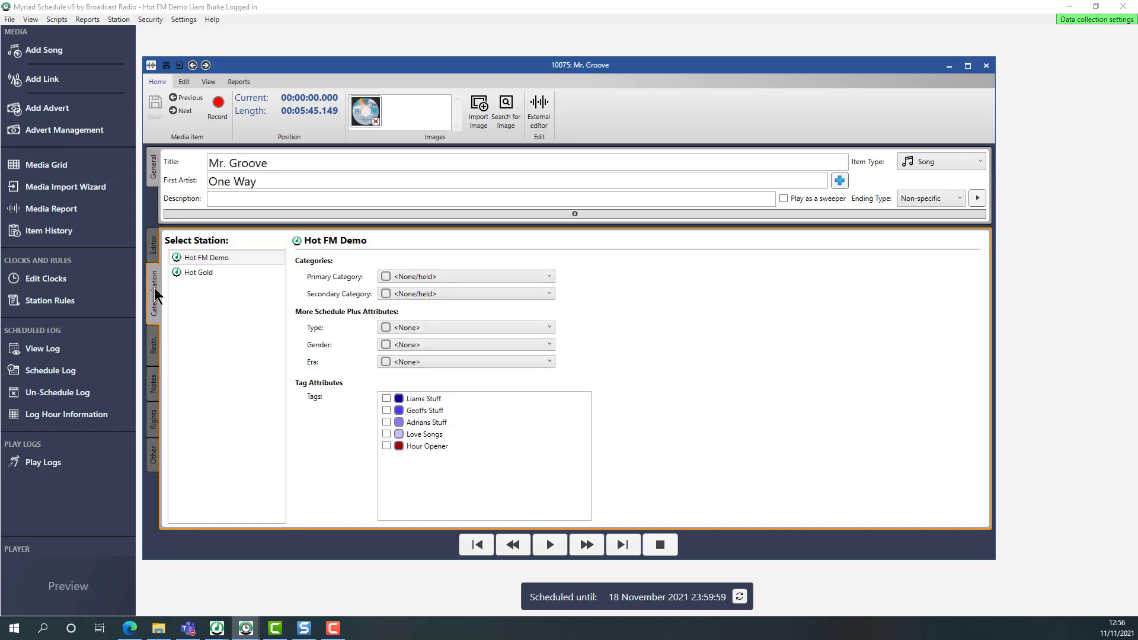
click(156, 353)
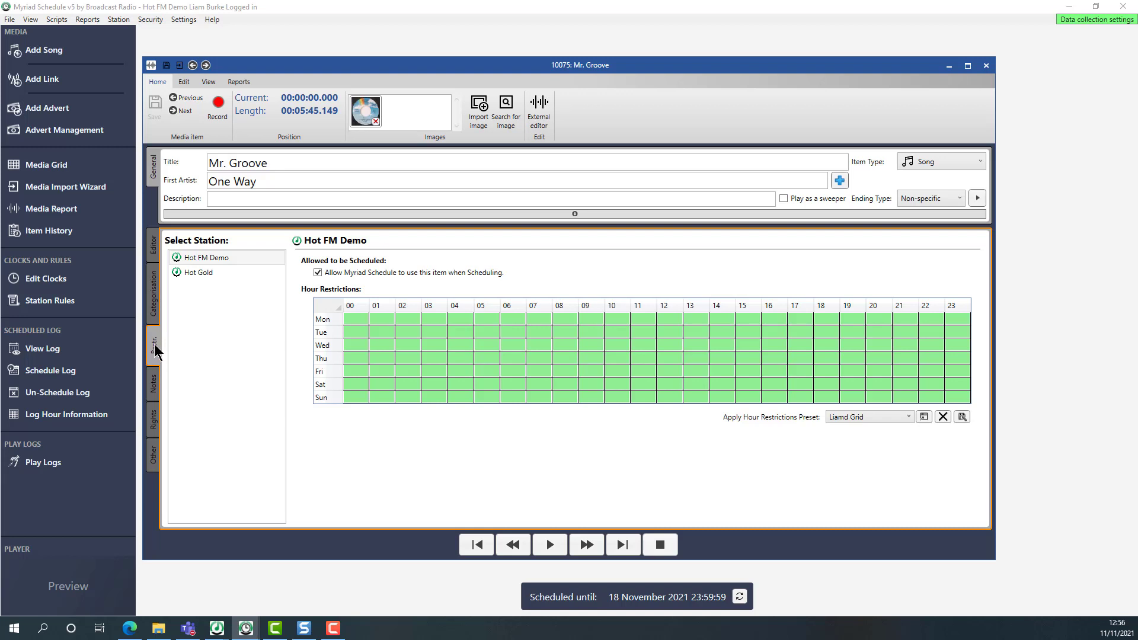
click(157, 299)
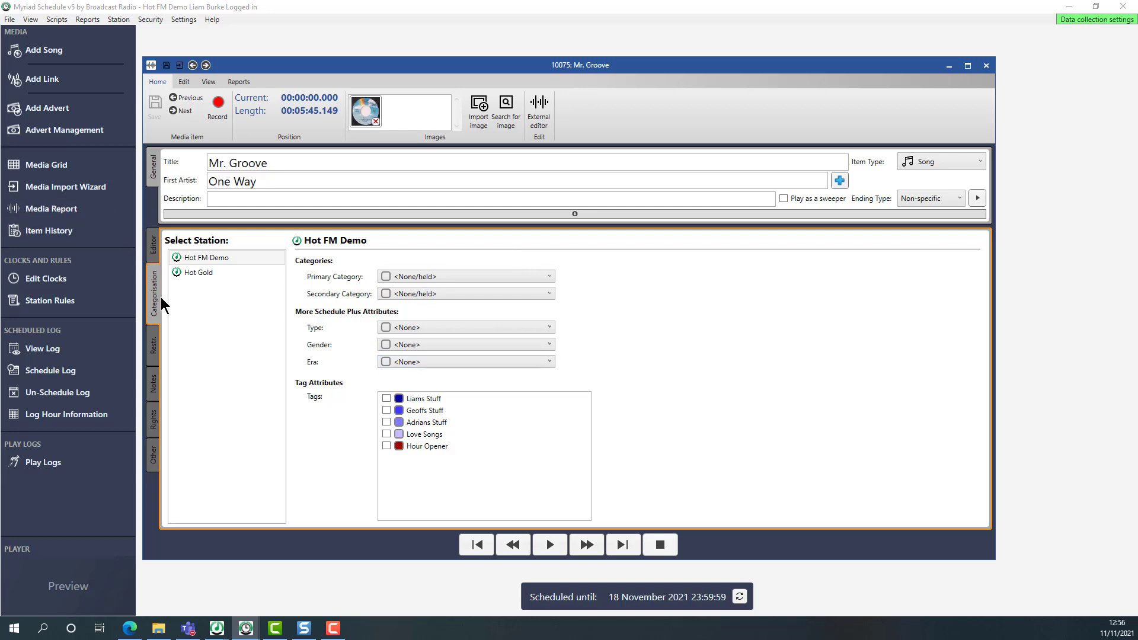
click(155, 345)
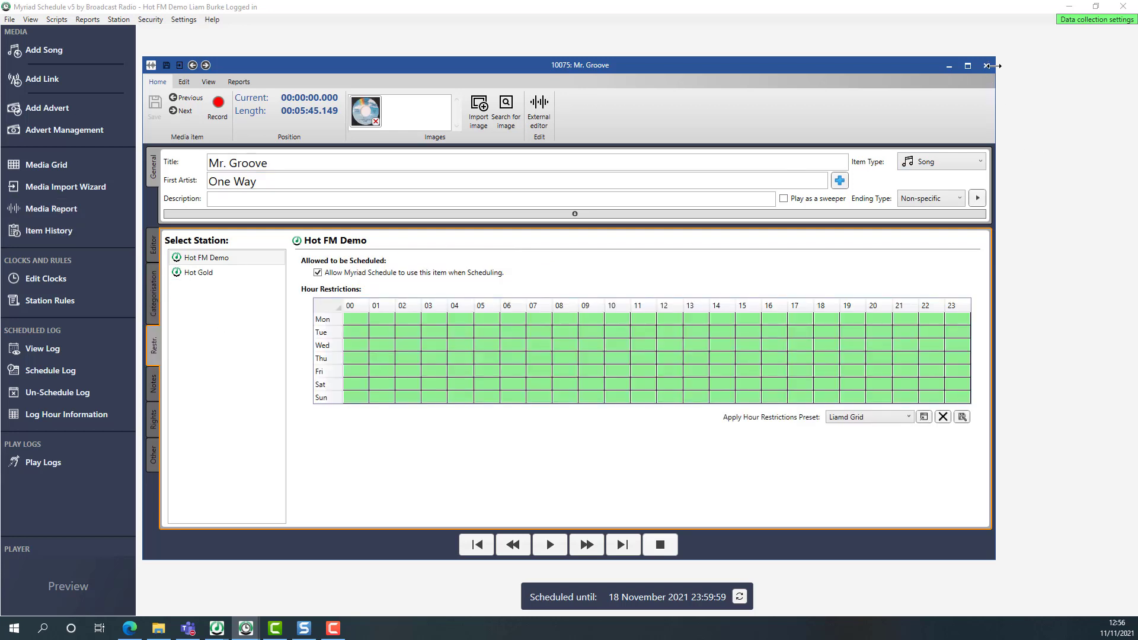
Close Mr. Groove's editing window and open the Song Category Deck for the A-List category.
click(986, 70)
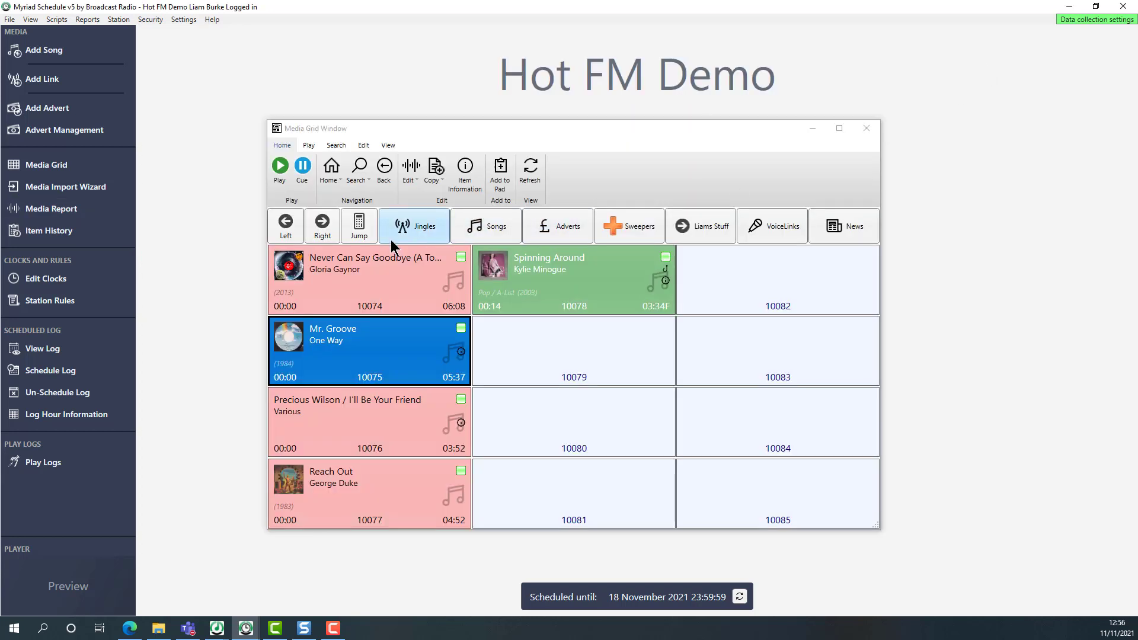
click(331, 289)
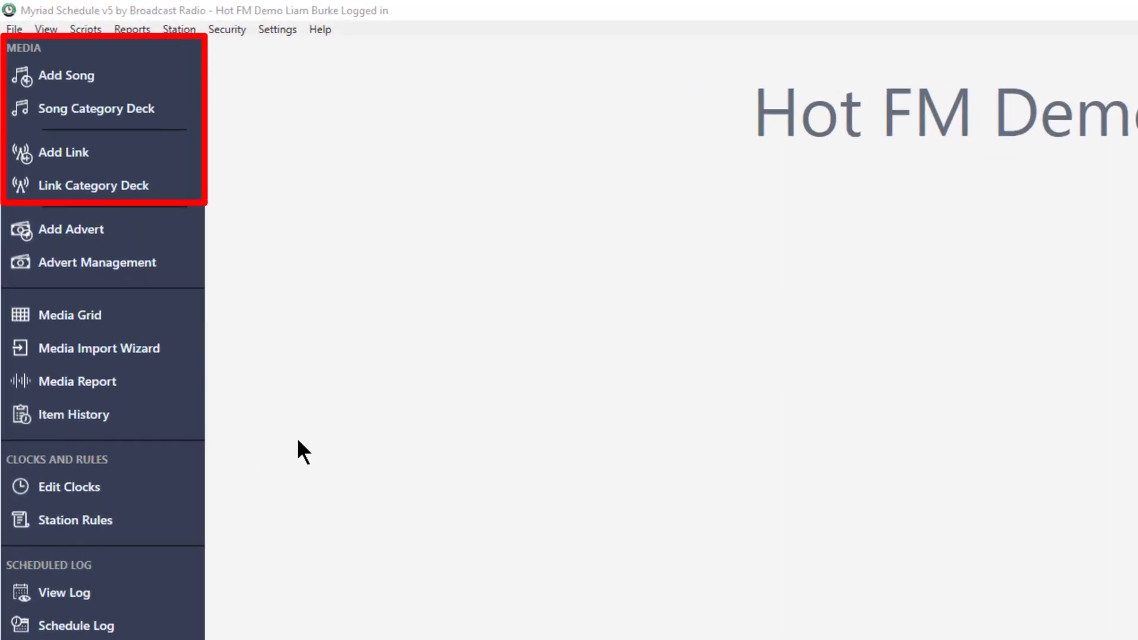
click(105, 111)
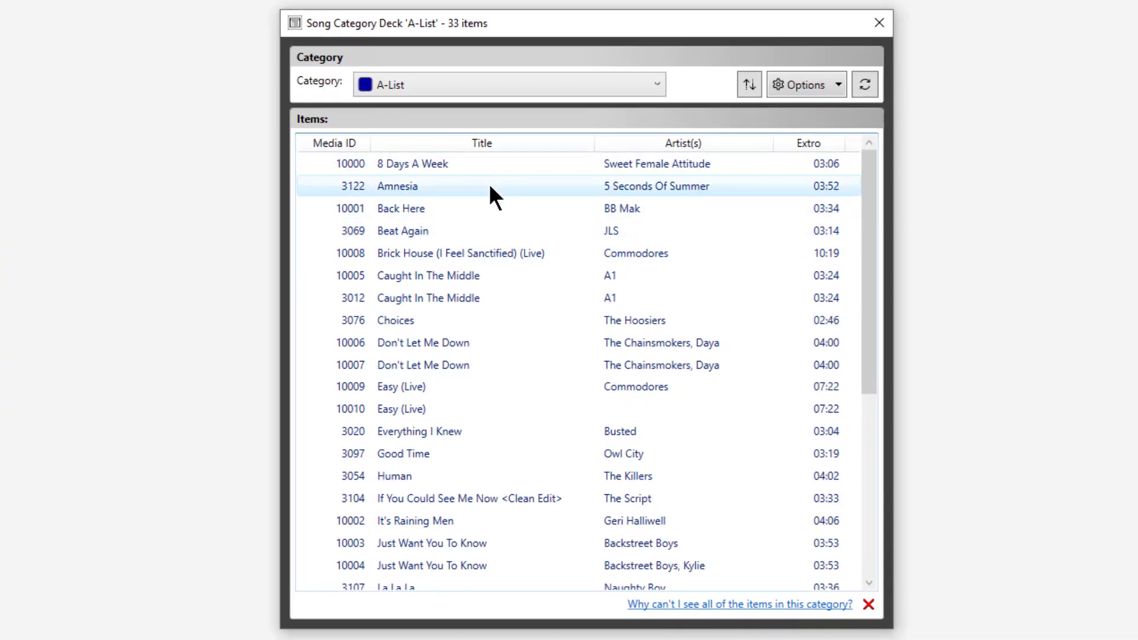
Review the titles, artists and media IDs of the songs listed in the A-List category deck.
click(524, 85)
click(523, 83)
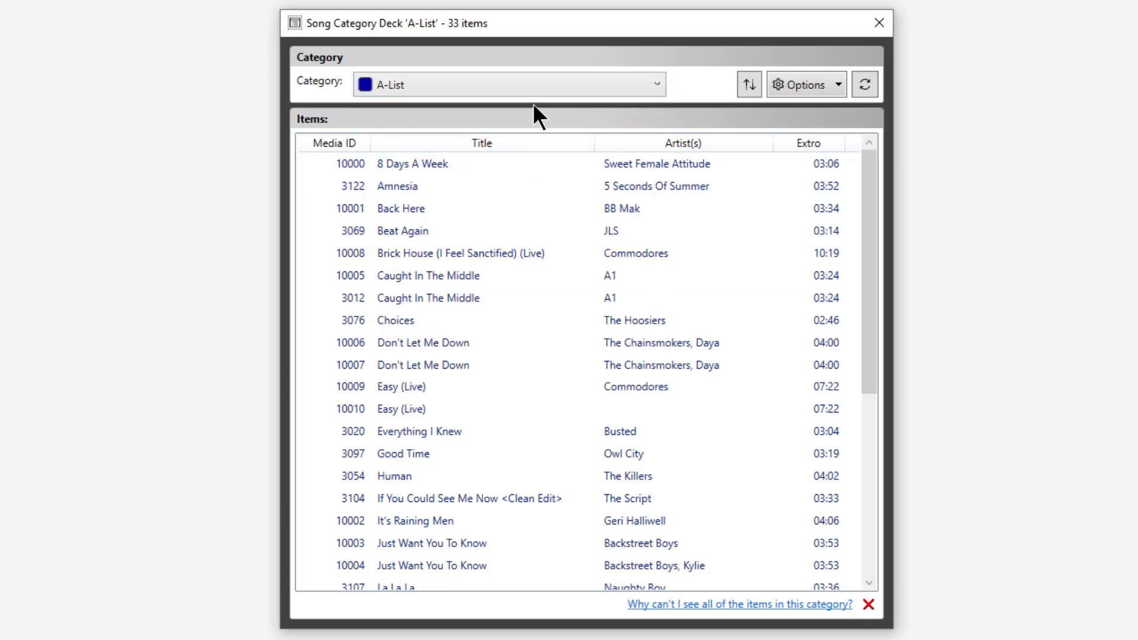
scroll(474, 326, down, 5)
scroll(510, 403, up, 5)
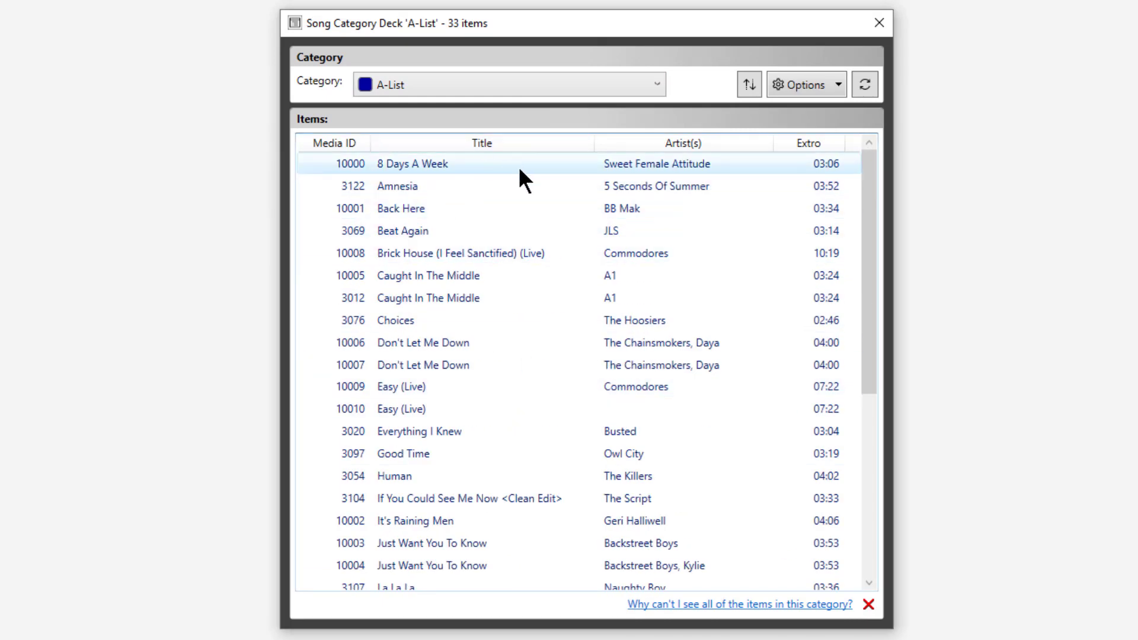
scroll(444, 392, down, 5)
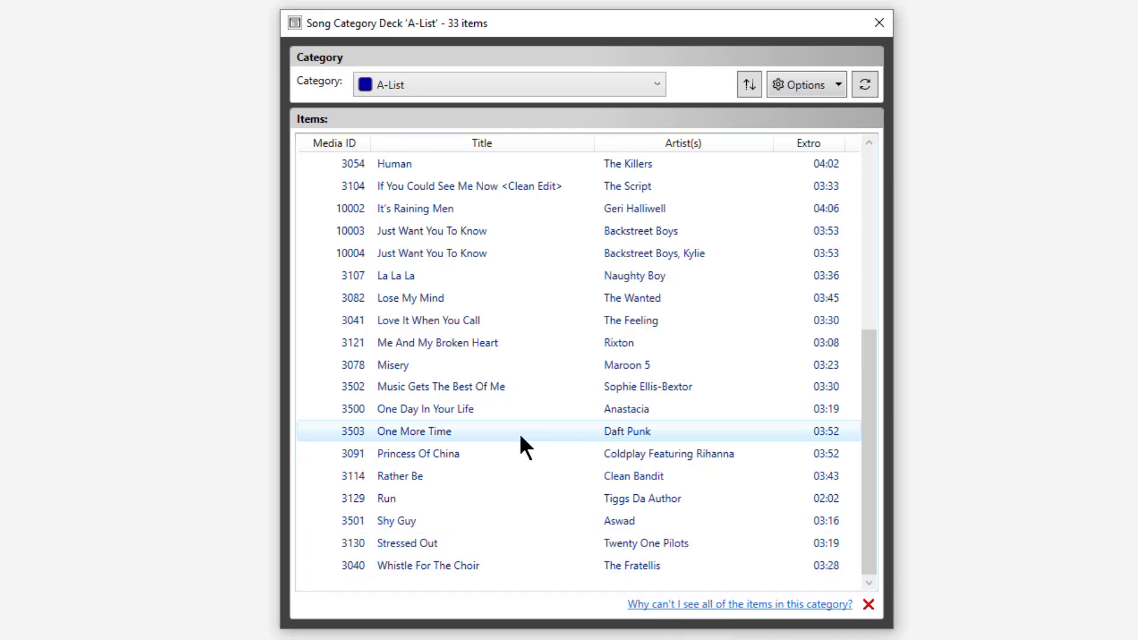
scroll(523, 415, up, 5)
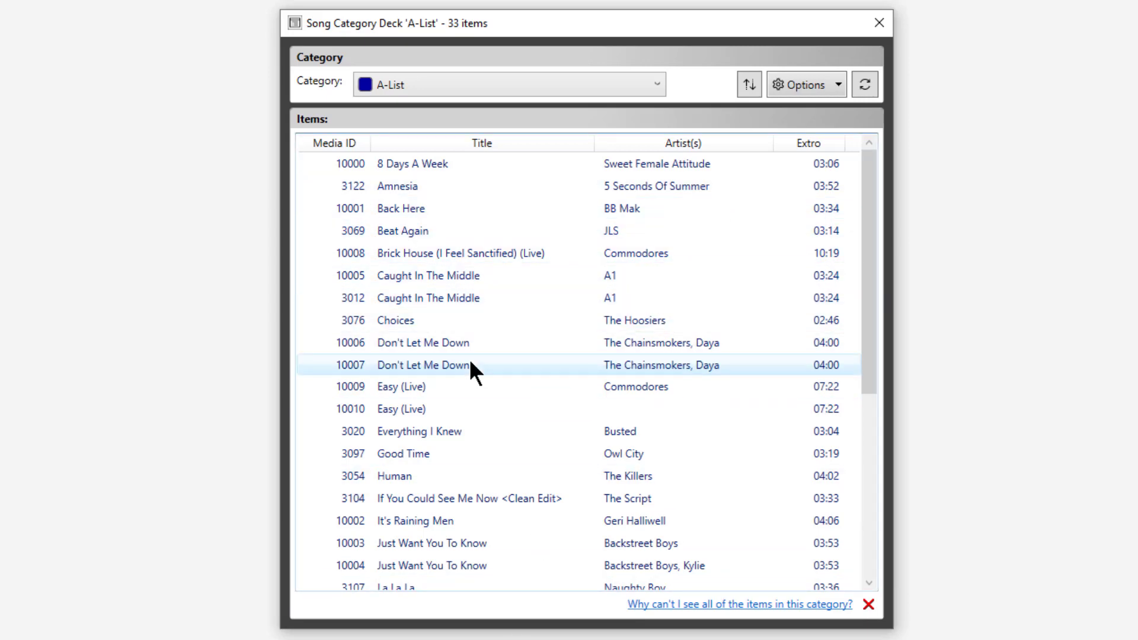
scroll(533, 332, down, 4)
scroll(523, 409, up, 4)
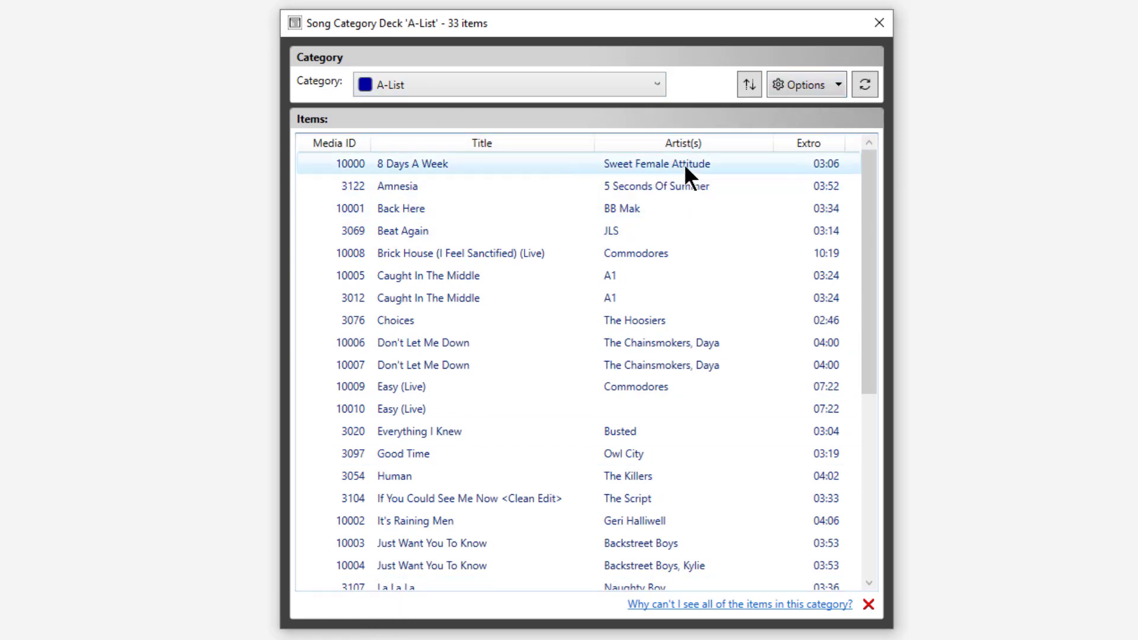
Sort the A-List deck by current deck position and look through the resulting song order.
click(748, 87)
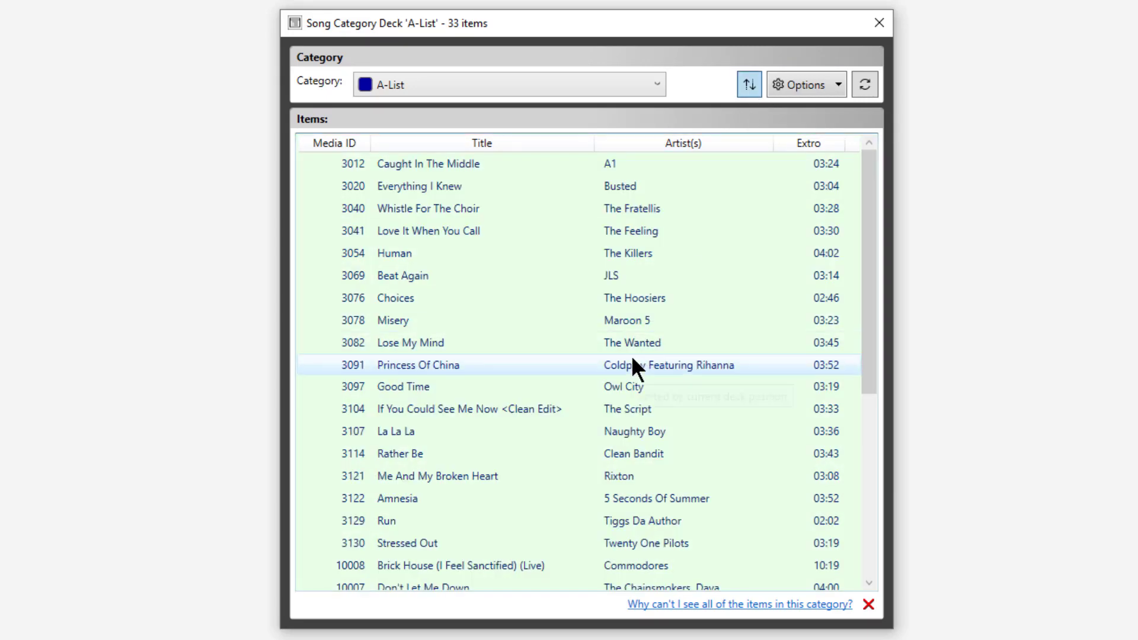
scroll(525, 347, down, 5)
scroll(529, 349, up, 5)
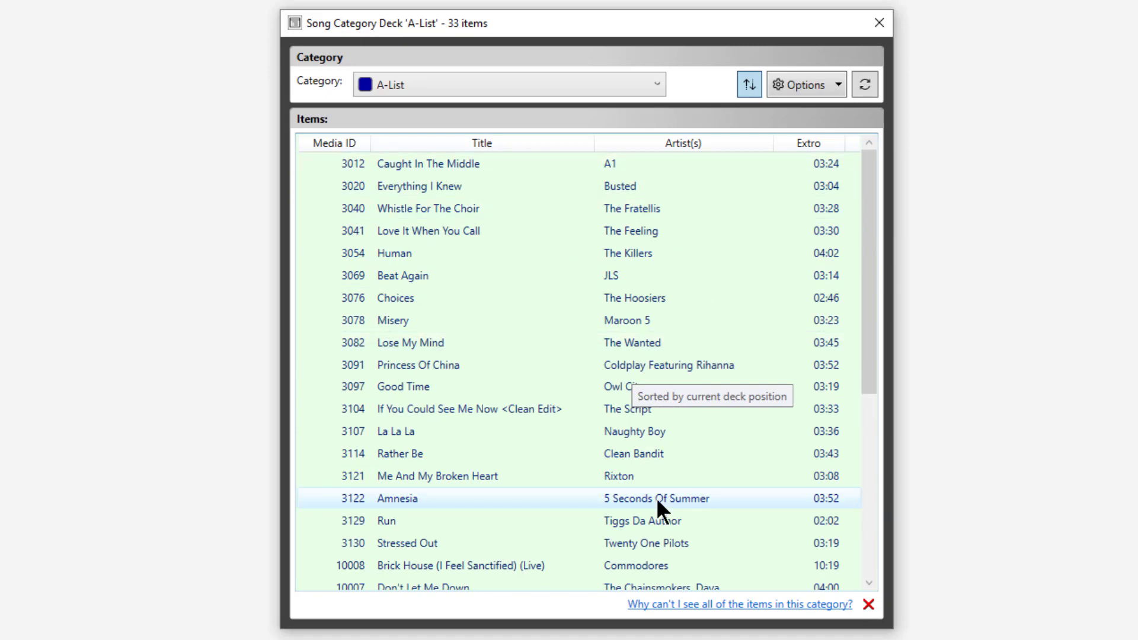
scroll(656, 497, down, 5)
scroll(623, 453, up, 5)
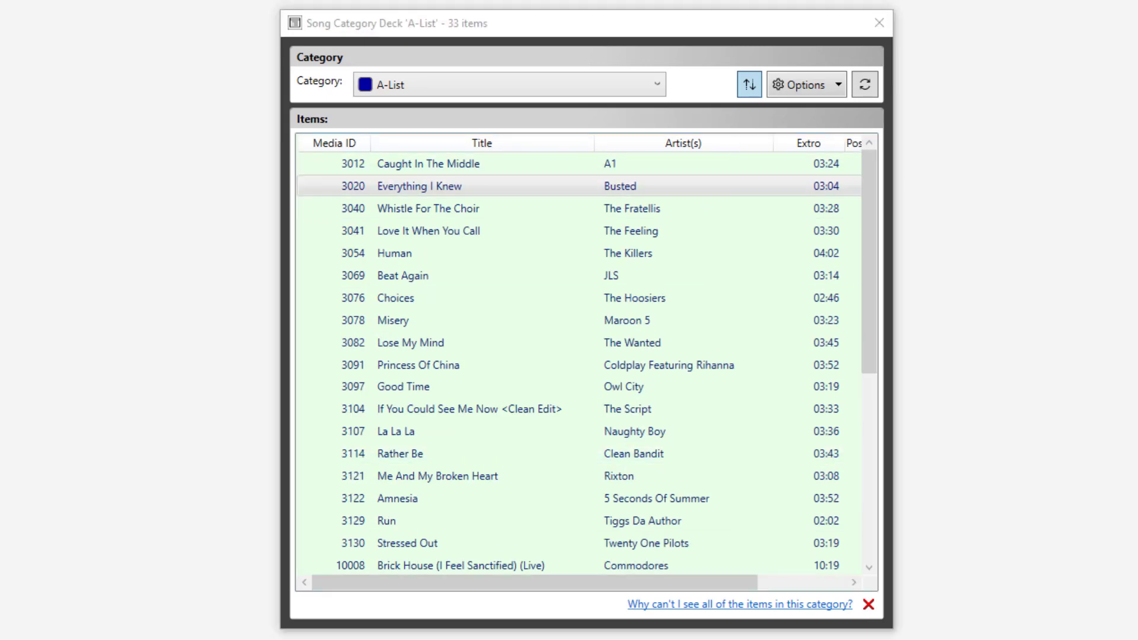
Show the deck position information and examine the A-List songs' Position, Cur Test and Avg Test columns.
click(838, 86)
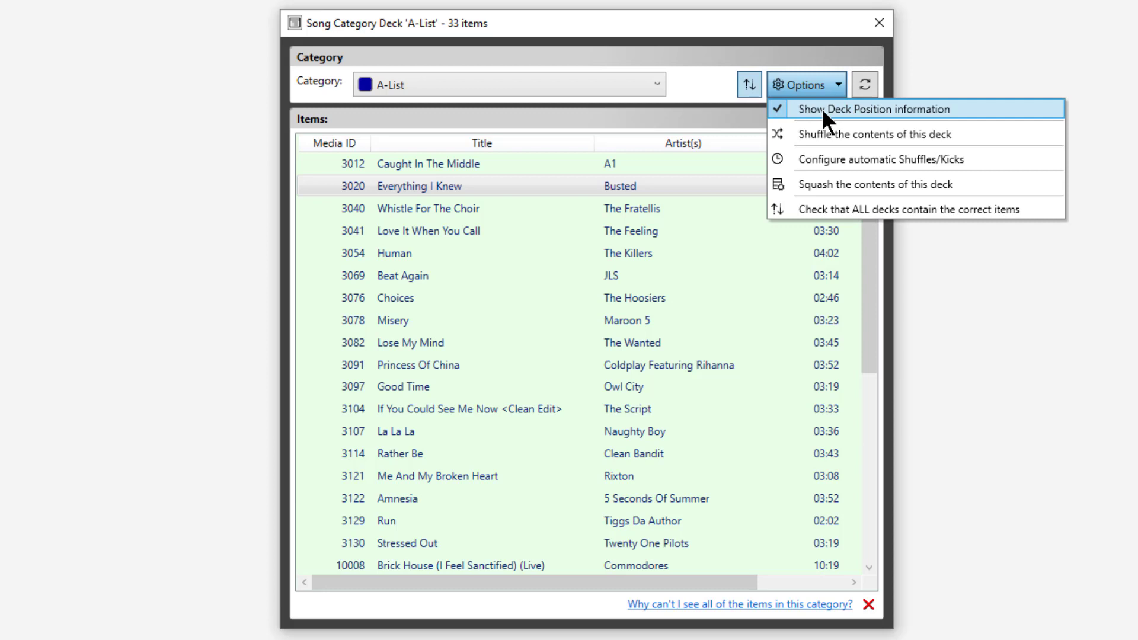
click(848, 111)
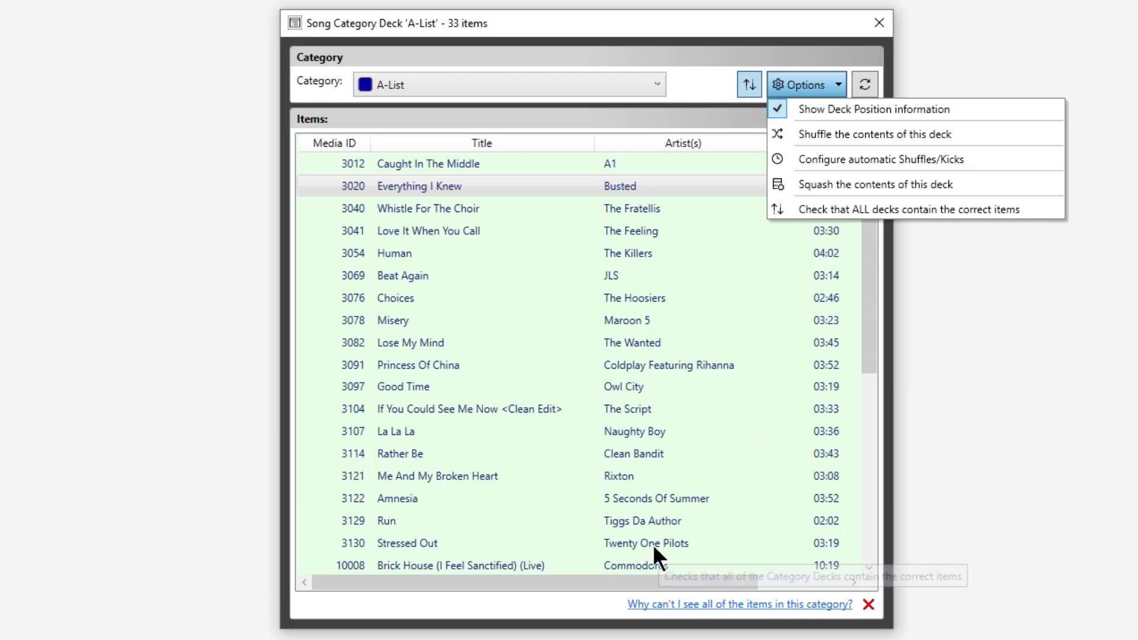
drag(555, 580, 710, 585)
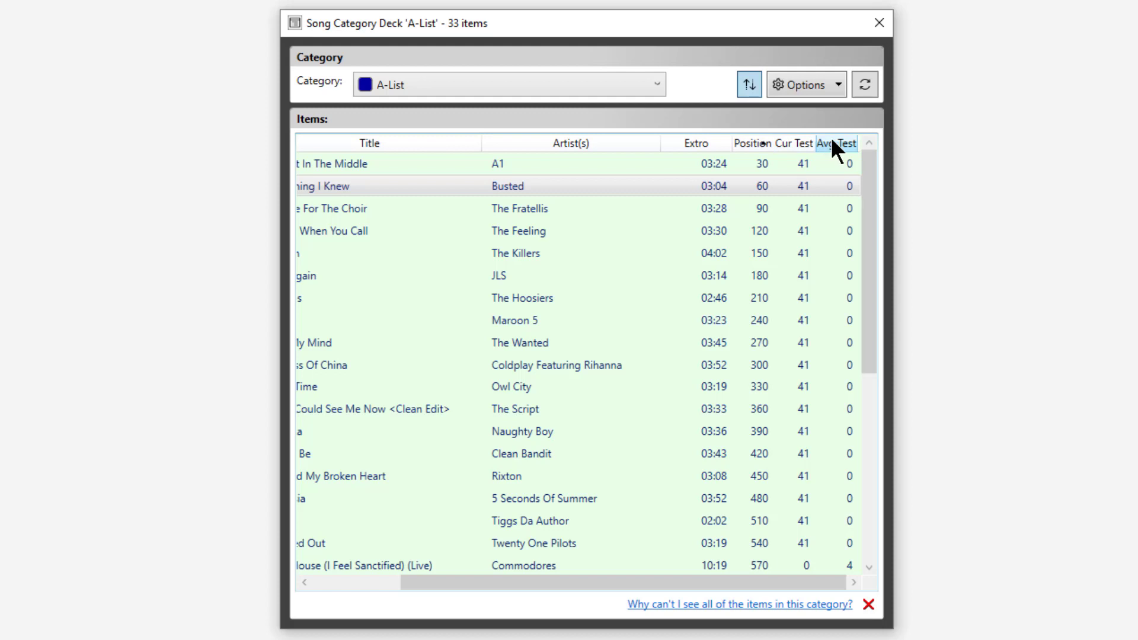
Shuffle the contents of the A-List deck and view the titles in their new order.
click(822, 90)
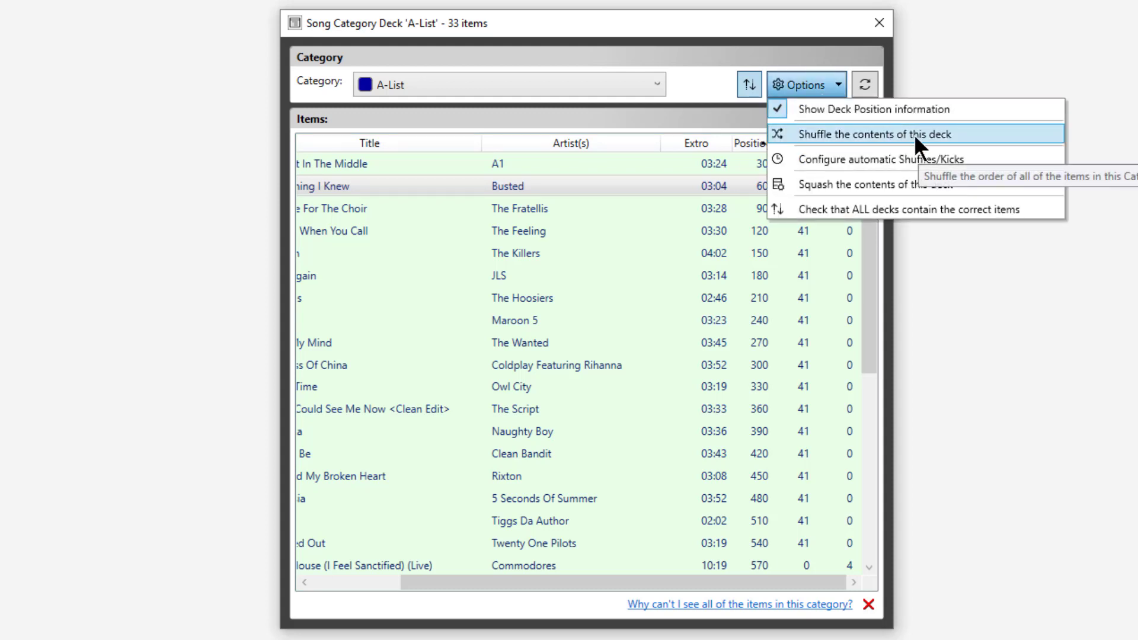
click(874, 134)
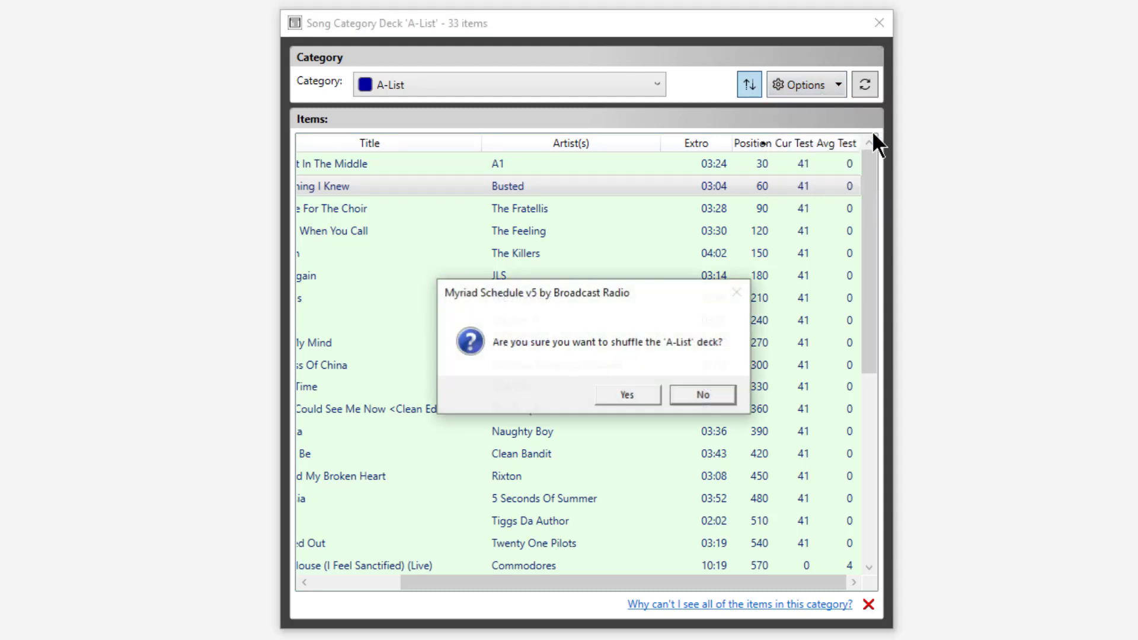
click(627, 392)
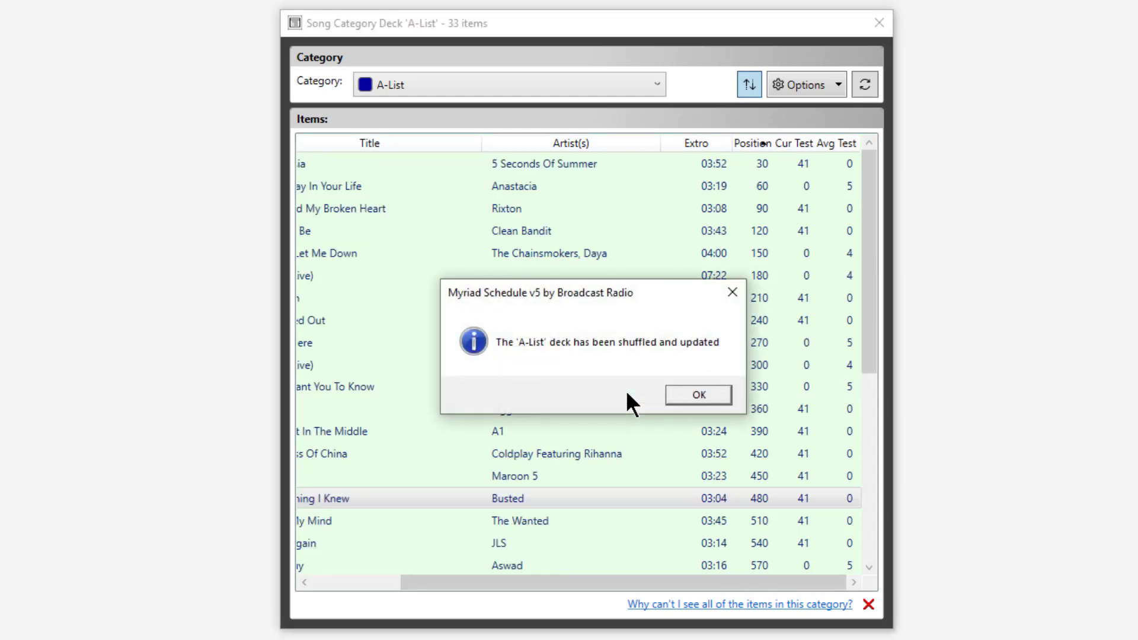
click(694, 396)
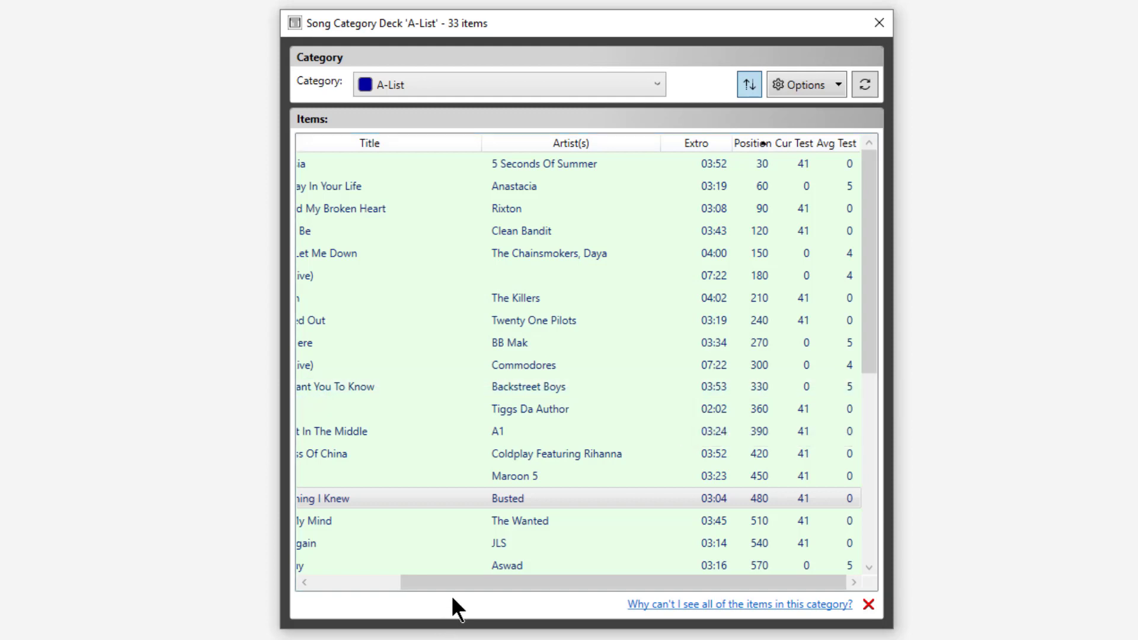
drag(449, 583, 328, 571)
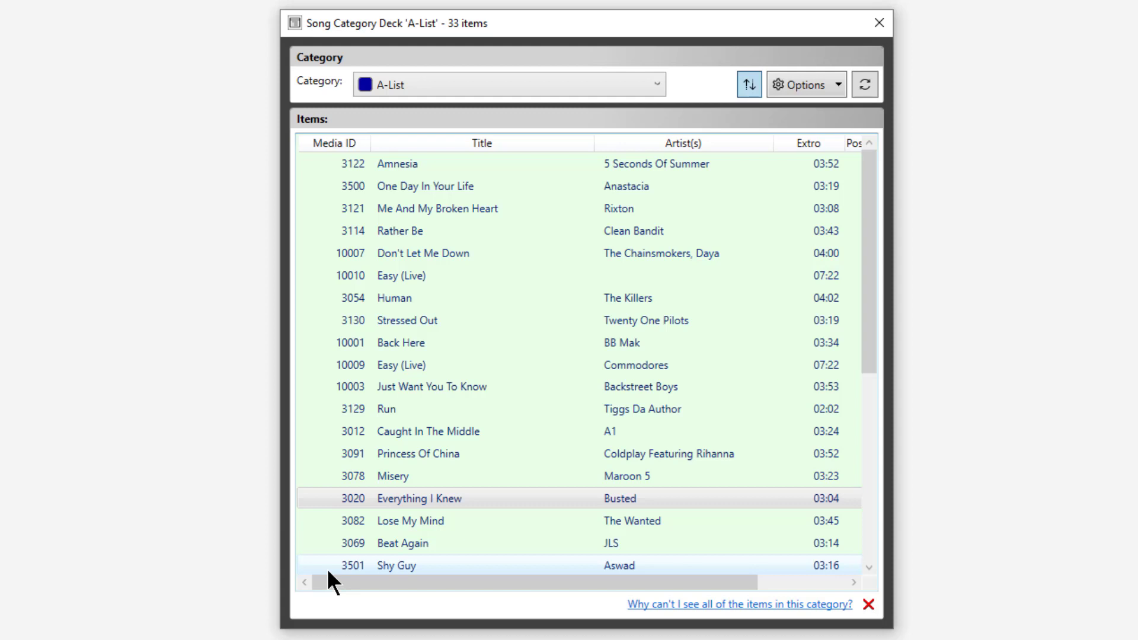
Try scheduling automatic A-List shuffles at hour 00 for Monday through Sunday of the first week.
click(823, 84)
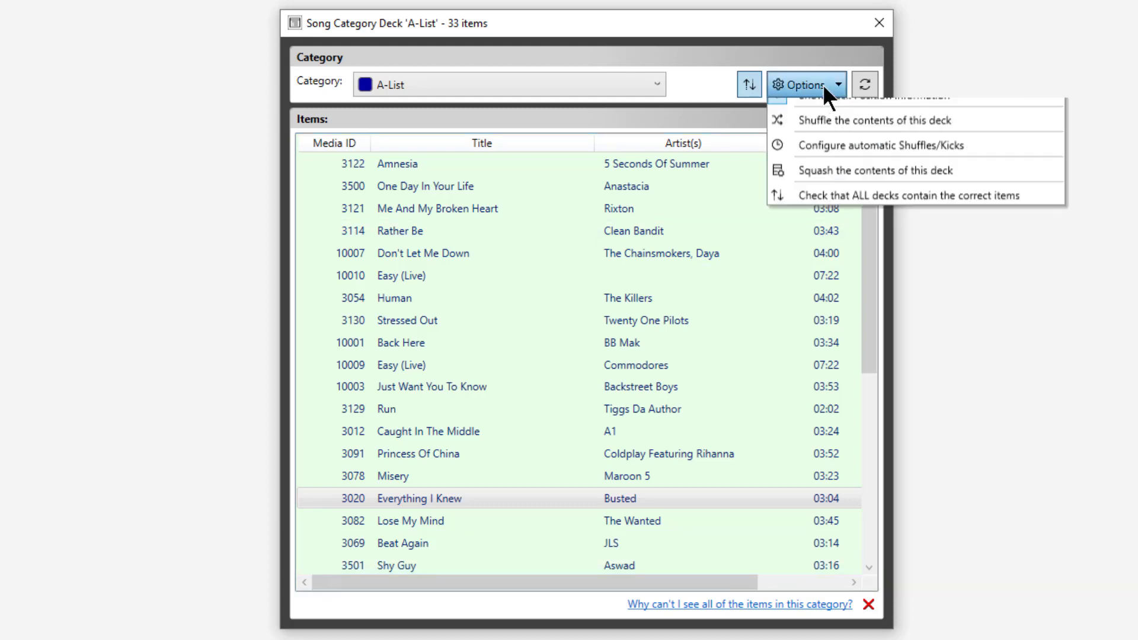
click(868, 160)
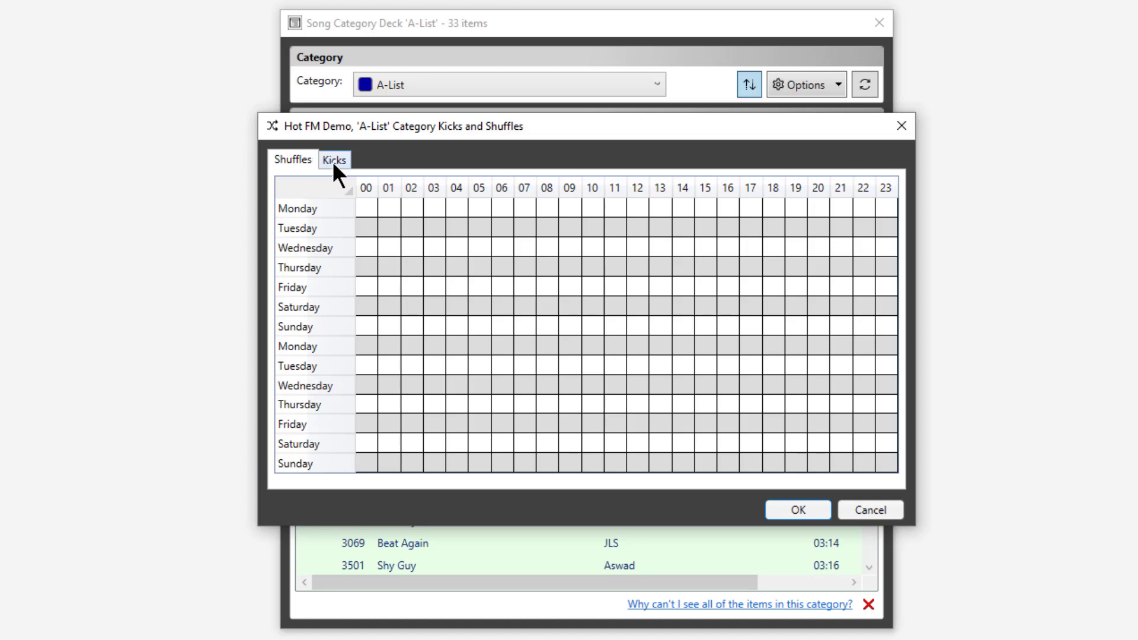
click(300, 160)
click(366, 292)
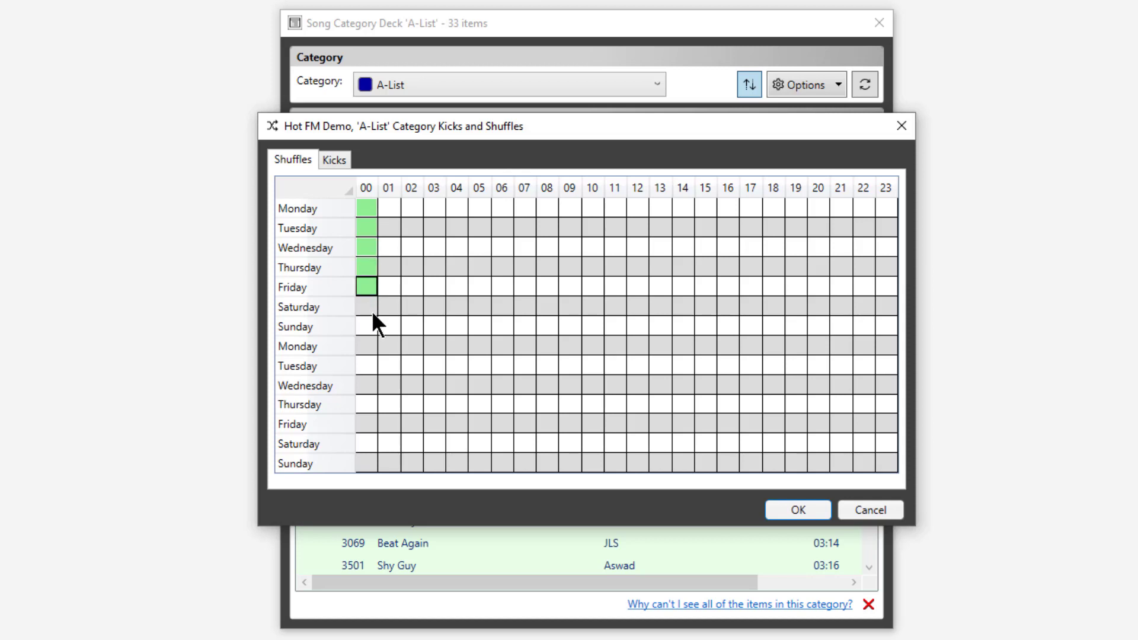
click(370, 309)
Try setting an automatic A-List kick of 2 for the first Monday at hour 00, and cancel the kicks and shuffles settings.
click(332, 159)
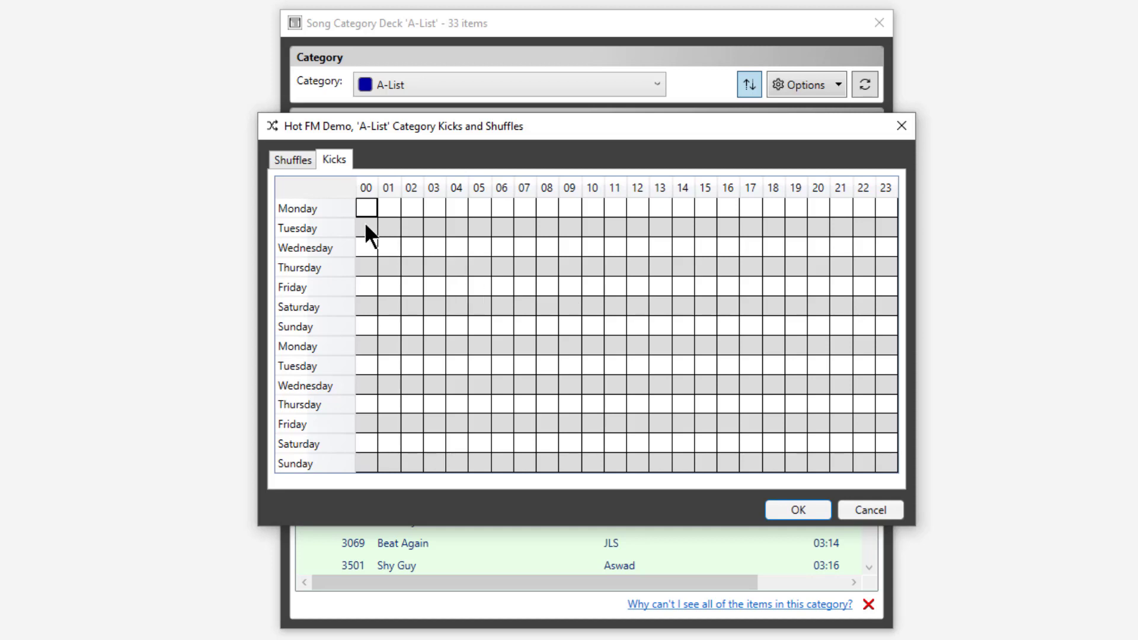
click(288, 159)
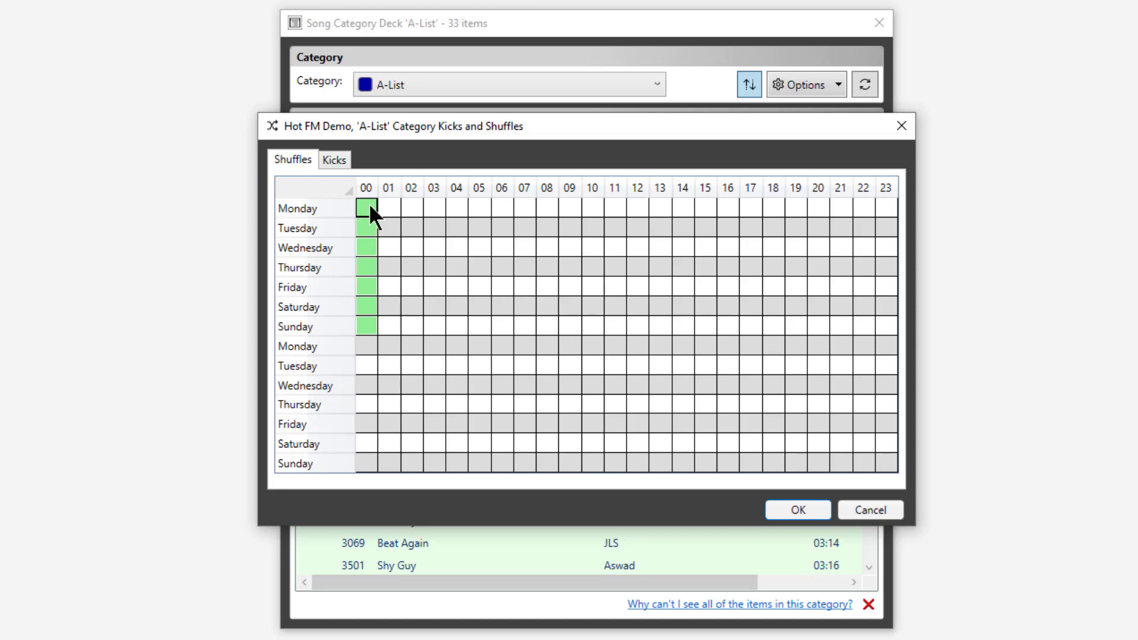
click(333, 159)
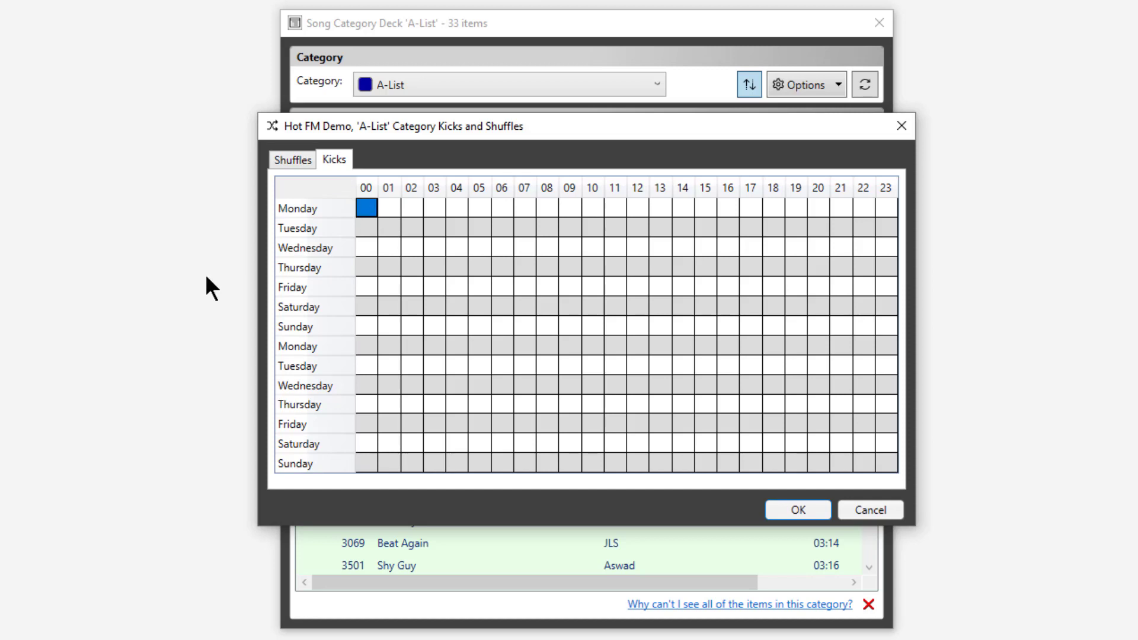
click(383, 230)
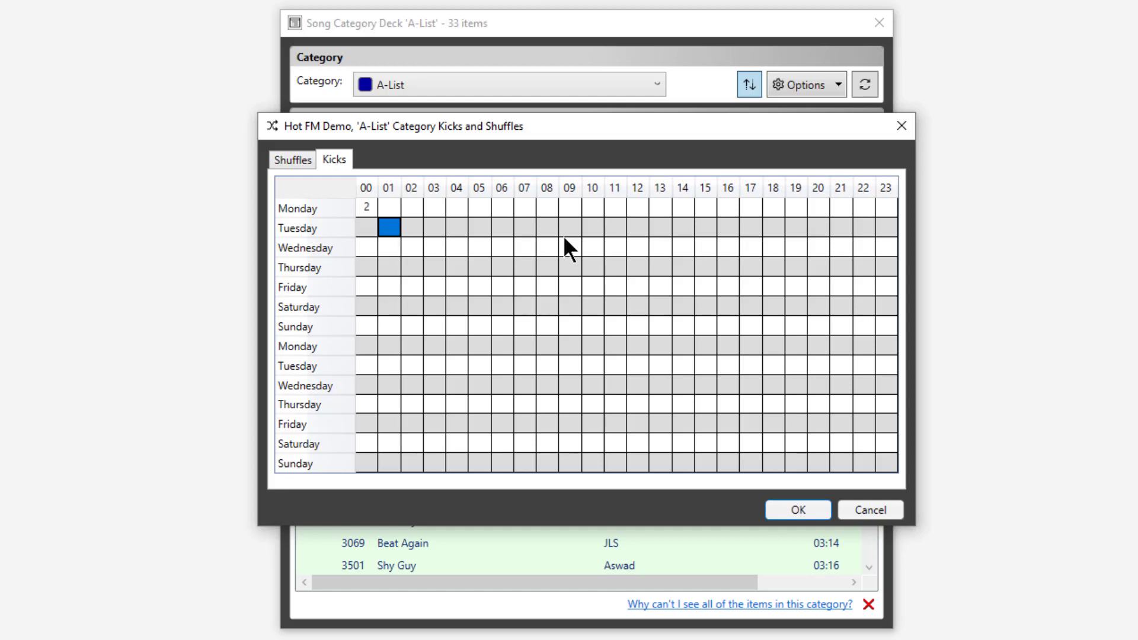
click(863, 511)
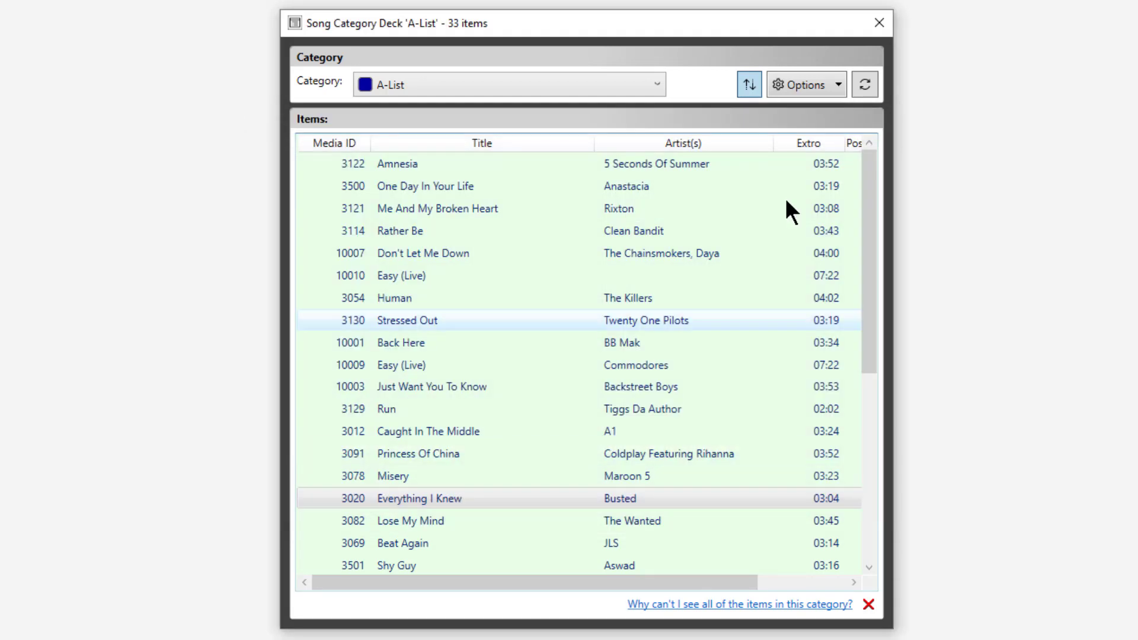
Check that all song category decks contain the correct items and let them update.
click(796, 89)
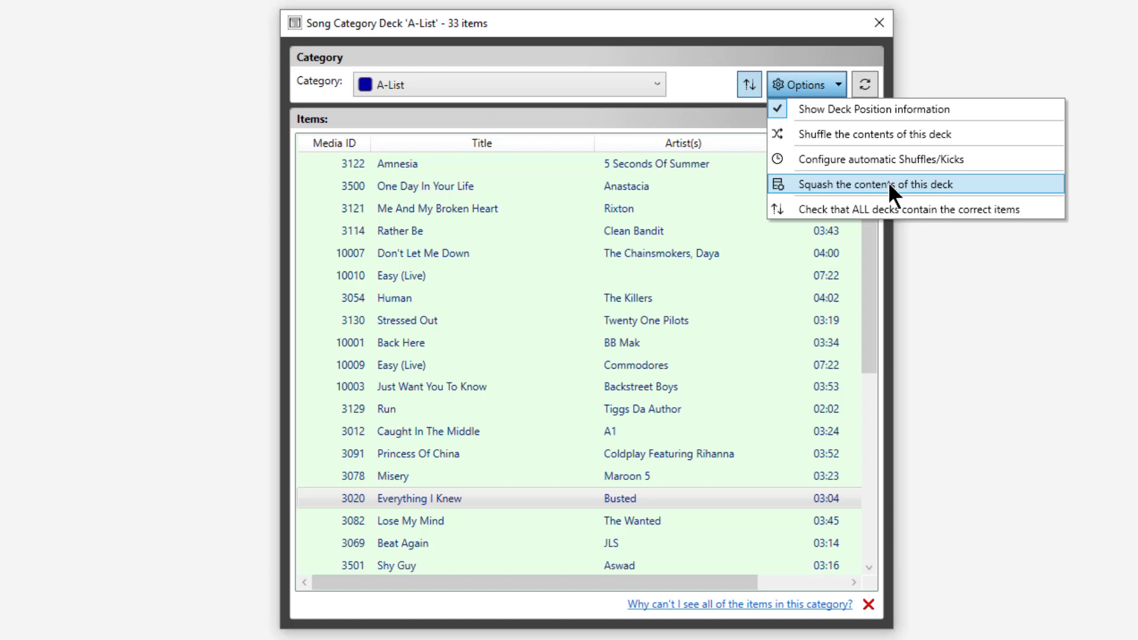
click(910, 208)
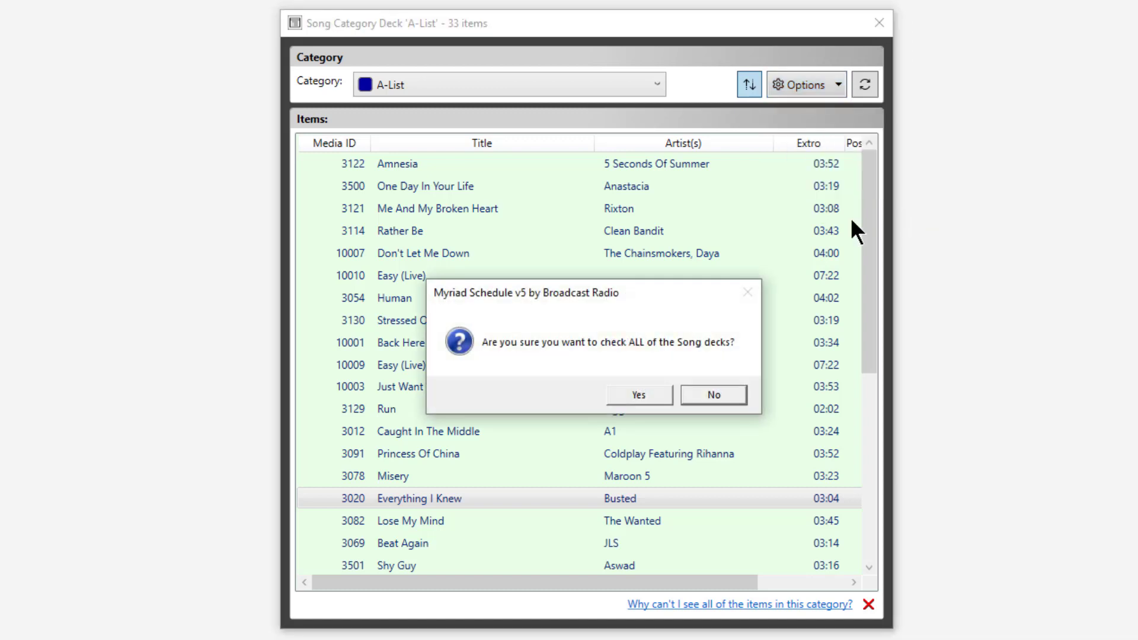
click(638, 391)
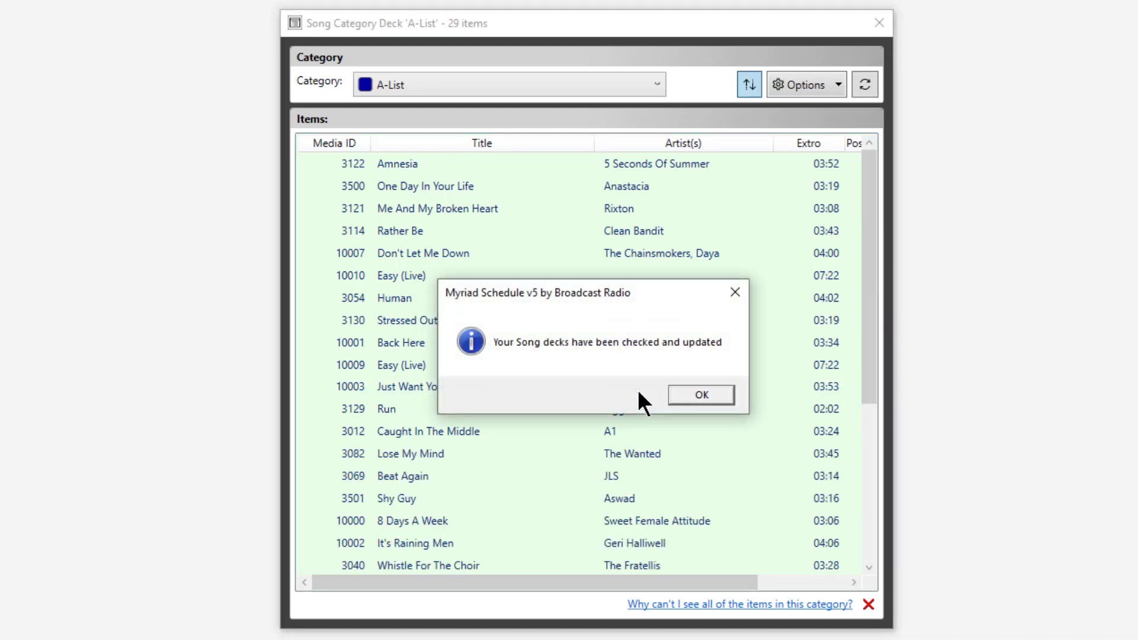
click(703, 394)
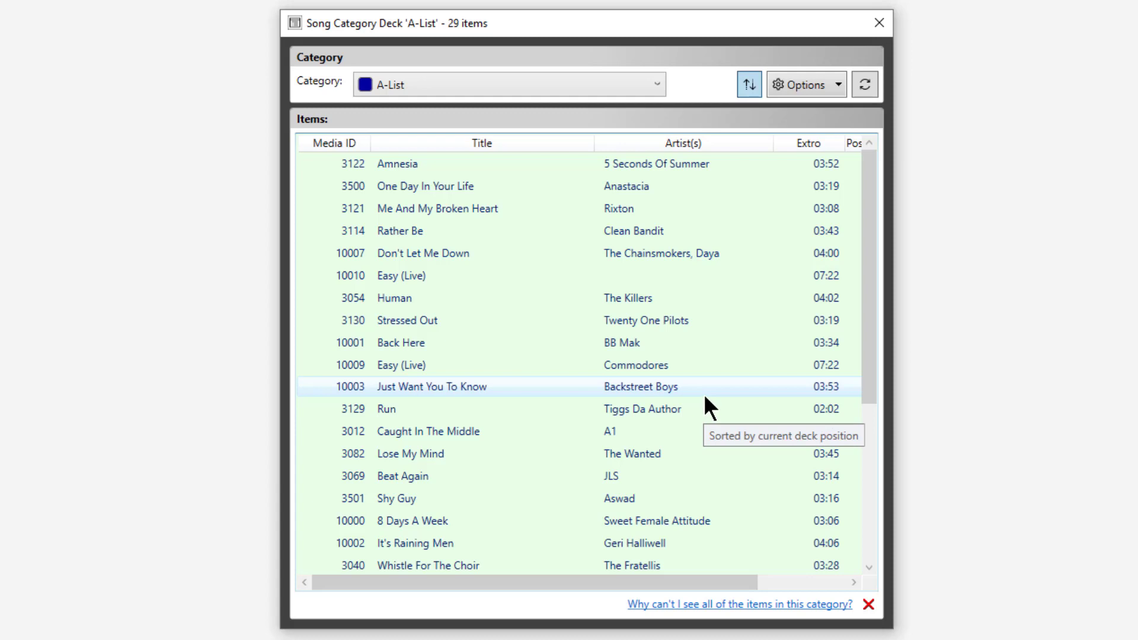
click(811, 85)
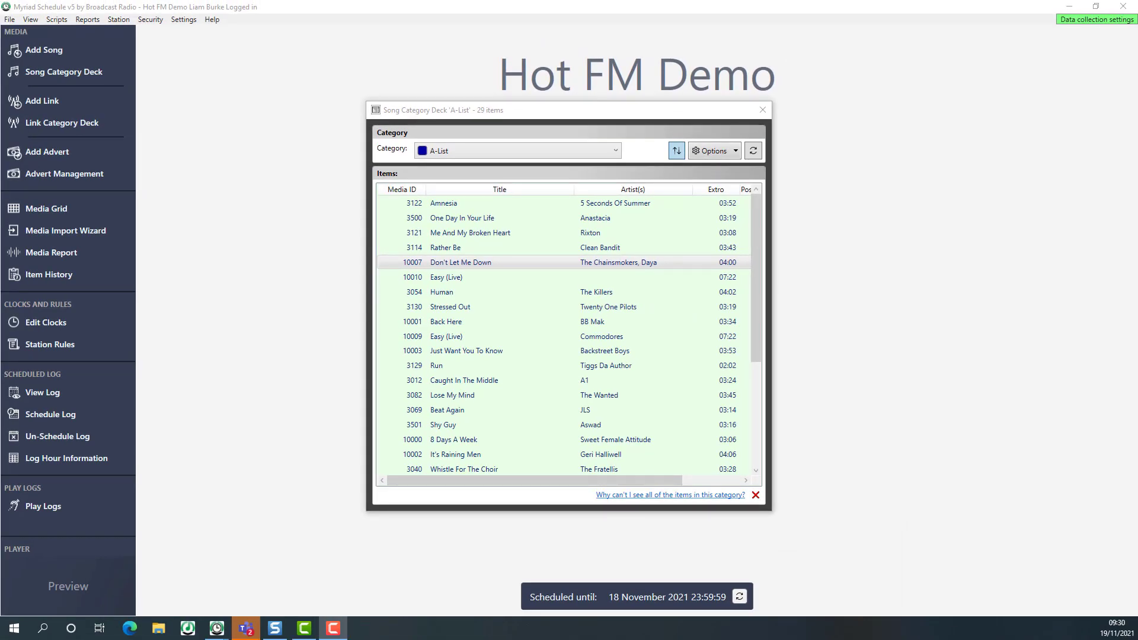
Open a second Song Category Deck, switch it to the Pop category and place it beside the A-List deck.
click(47, 74)
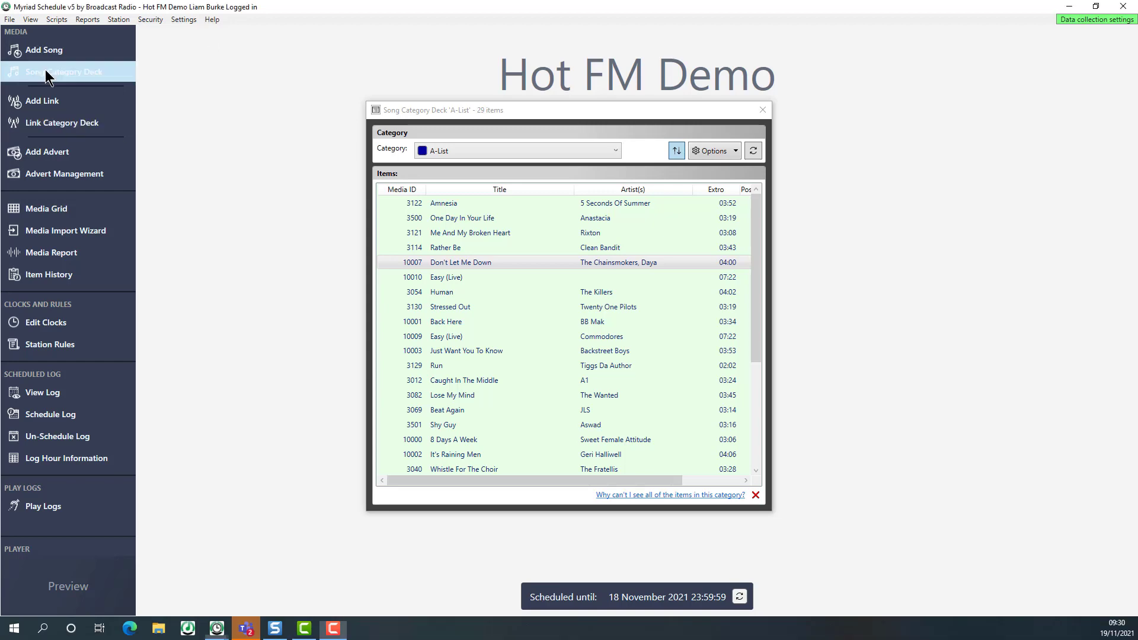
drag(501, 113, 738, 159)
click(710, 198)
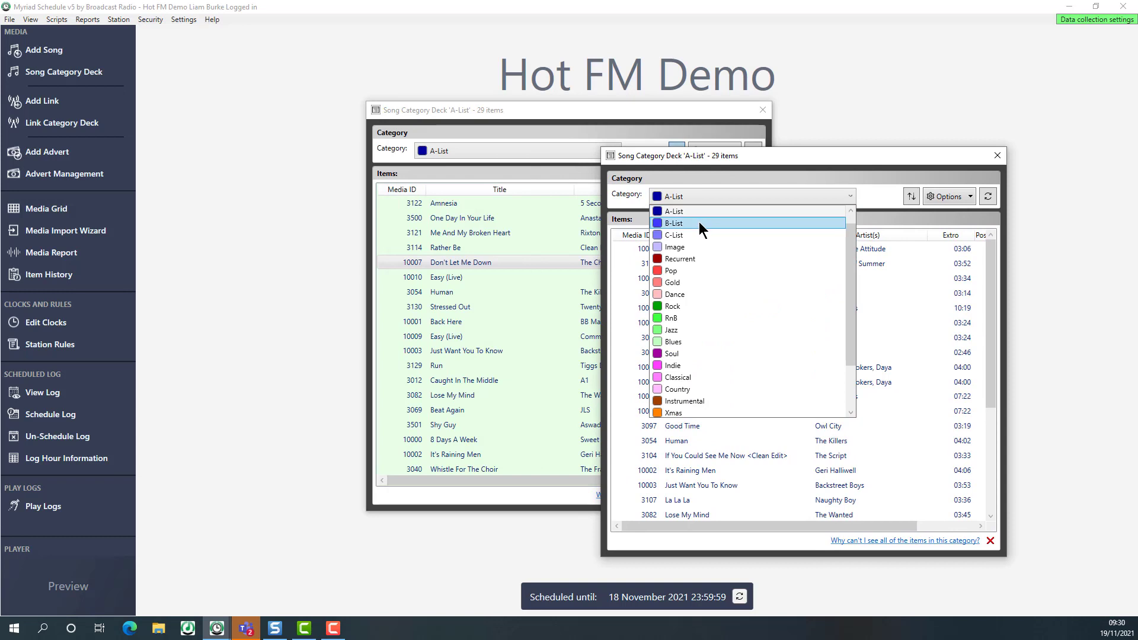
click(692, 272)
drag(774, 160, 879, 145)
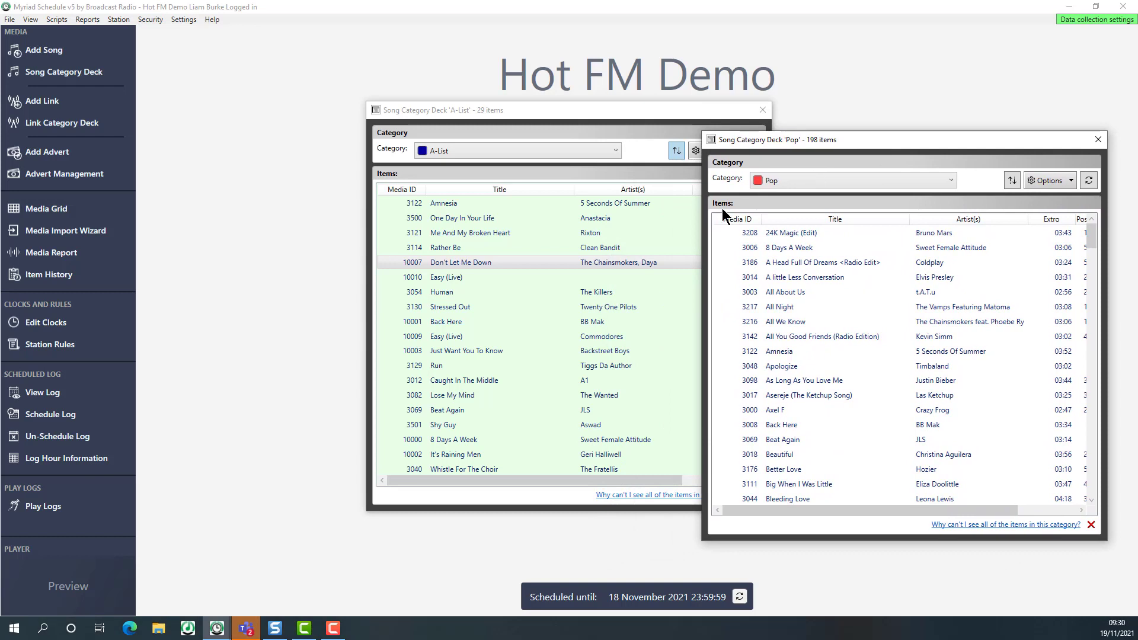
Add the song "Don't Let Me Down" from the A-List deck to the Pop deck.
click(485, 268)
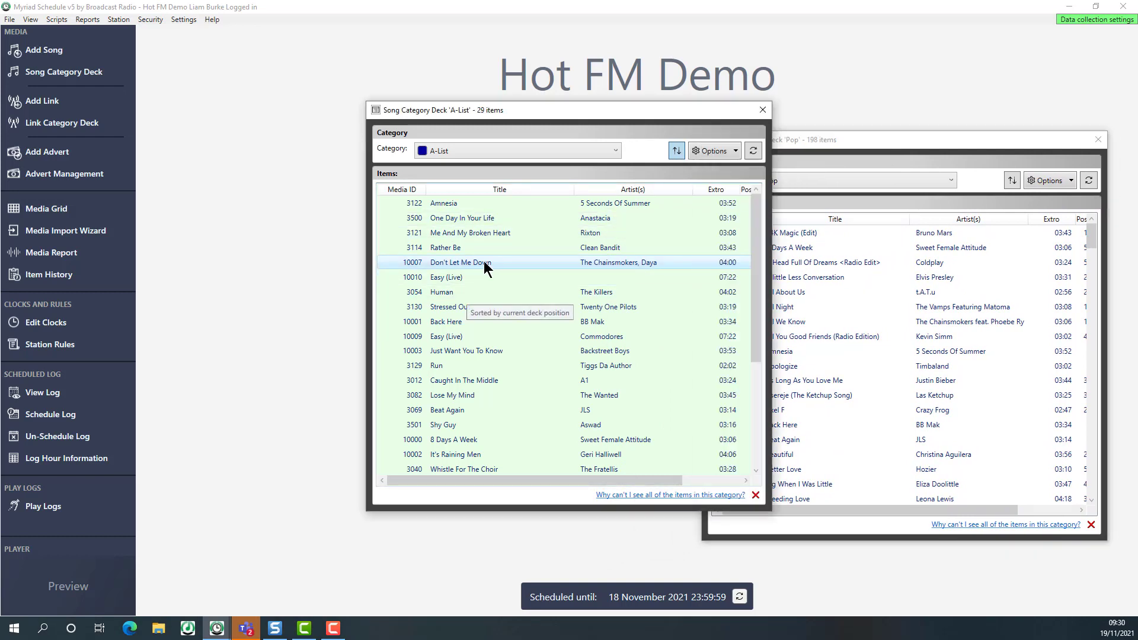
drag(487, 265, 887, 320)
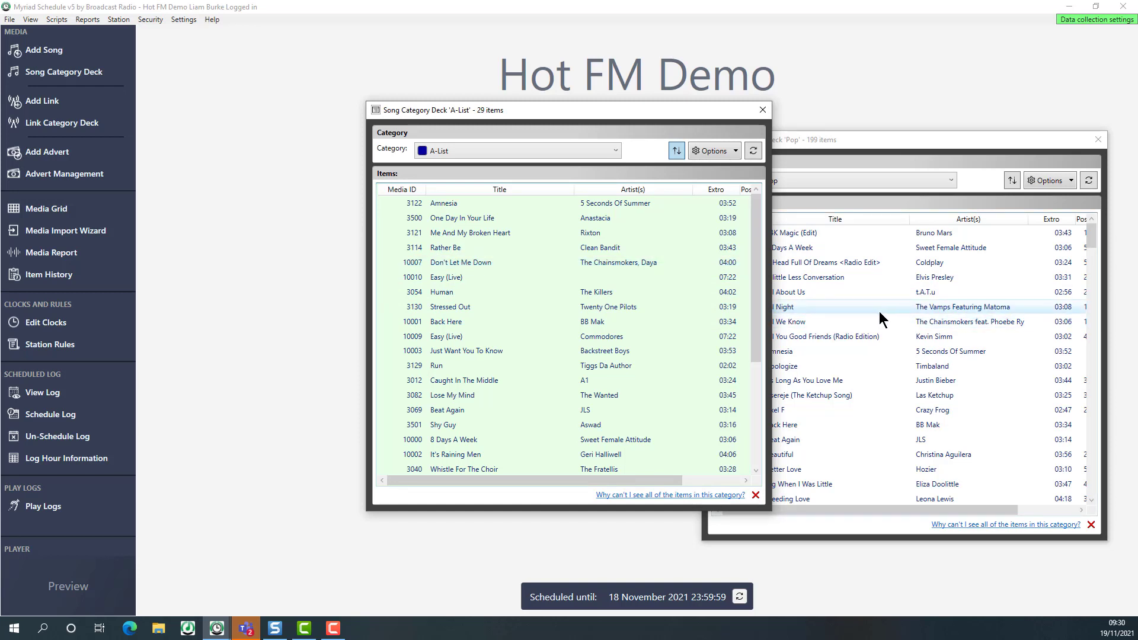
click(805, 143)
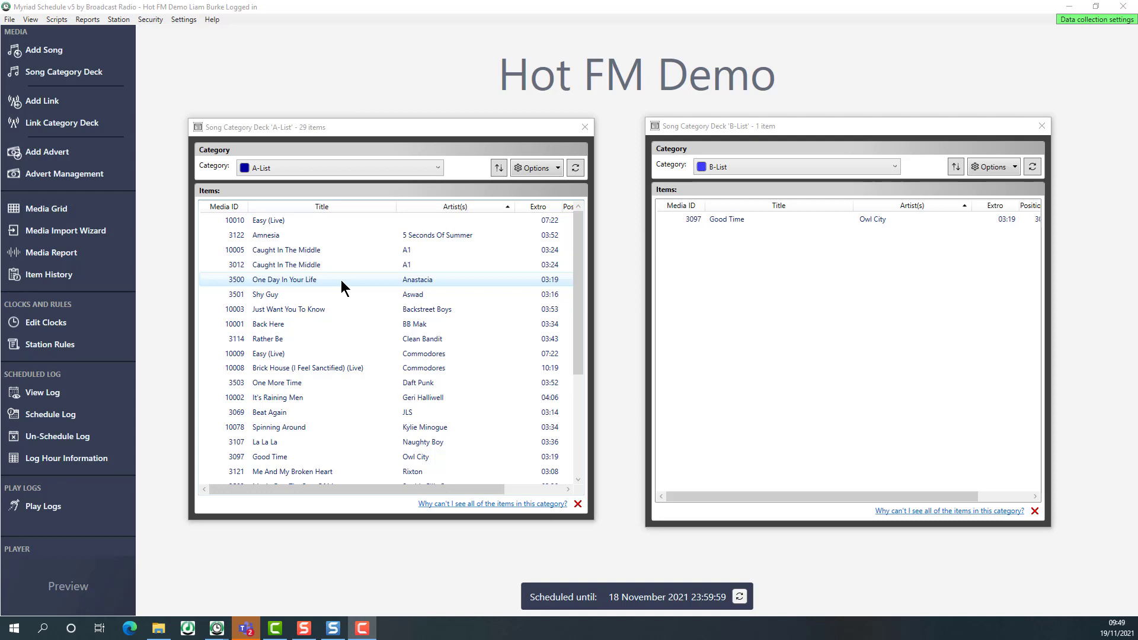
Add "One Day In Your Life" from the A-List deck to the B-List deck and check the song's categories.
drag(341, 280, 738, 255)
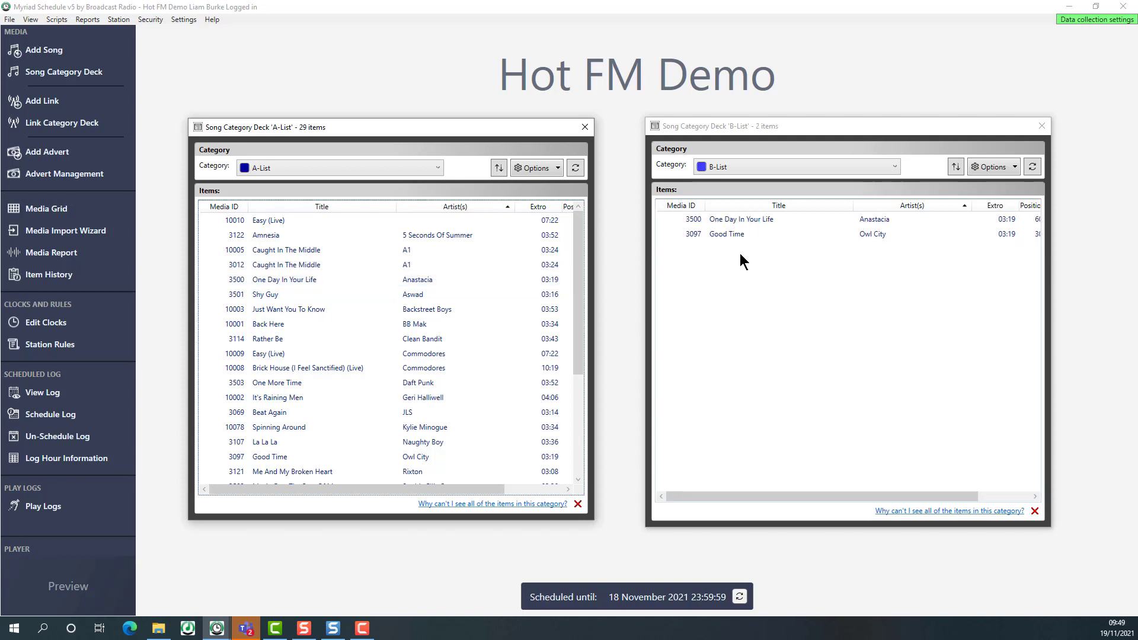
double_click(739, 222)
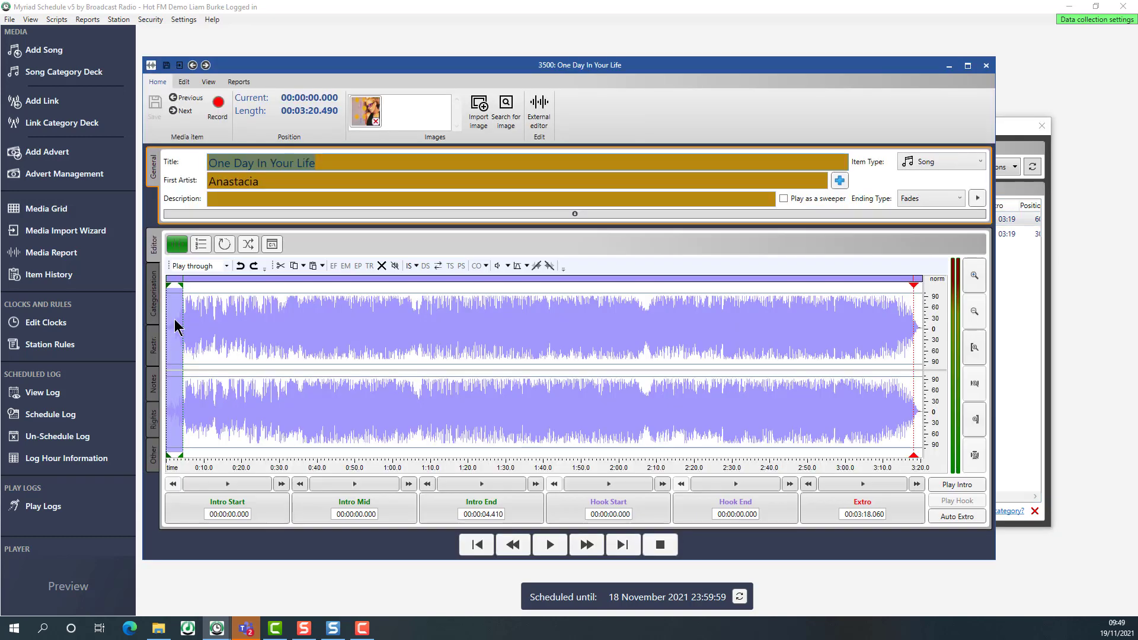
click(153, 295)
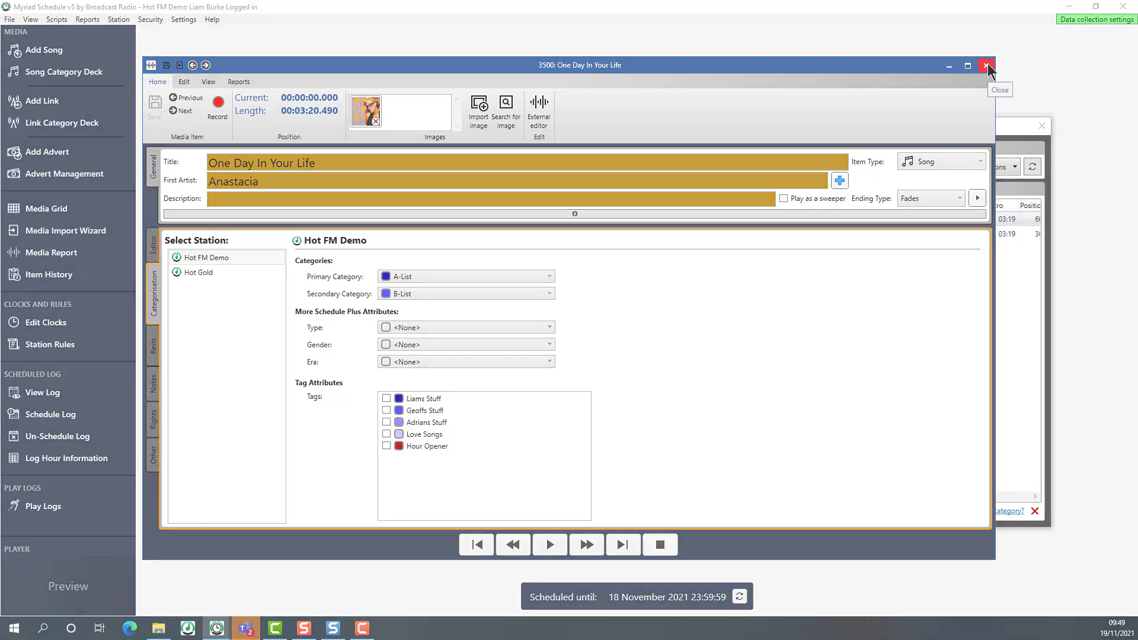
click(987, 65)
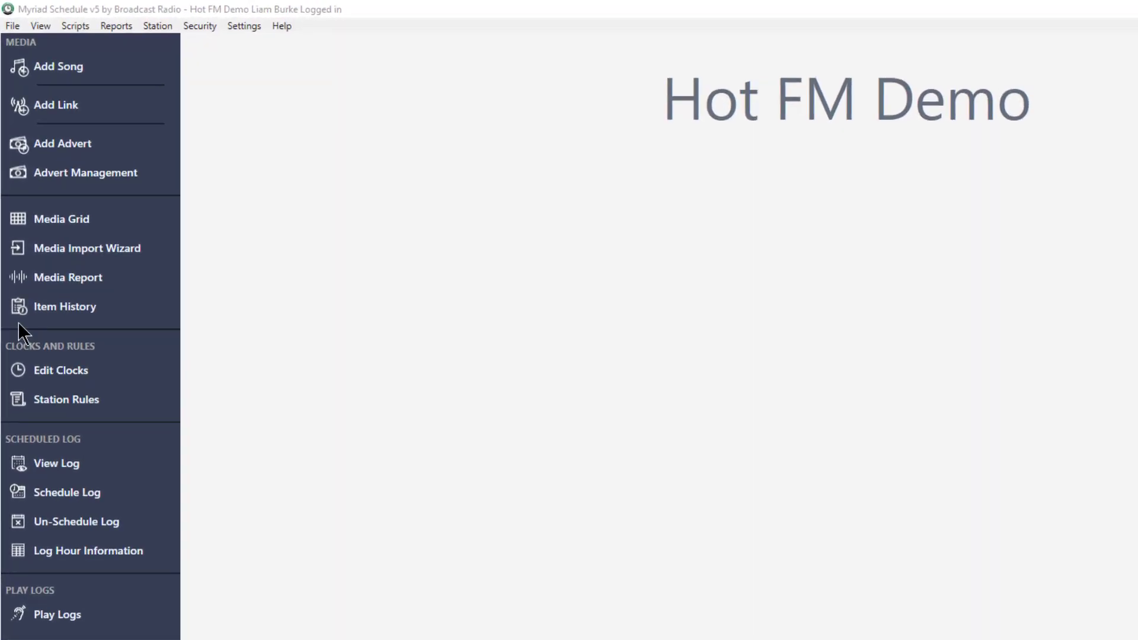
Create a new link item and import the Mixed Sweeper 3 Hot FM audio file from the Music folder into it.
click(88, 124)
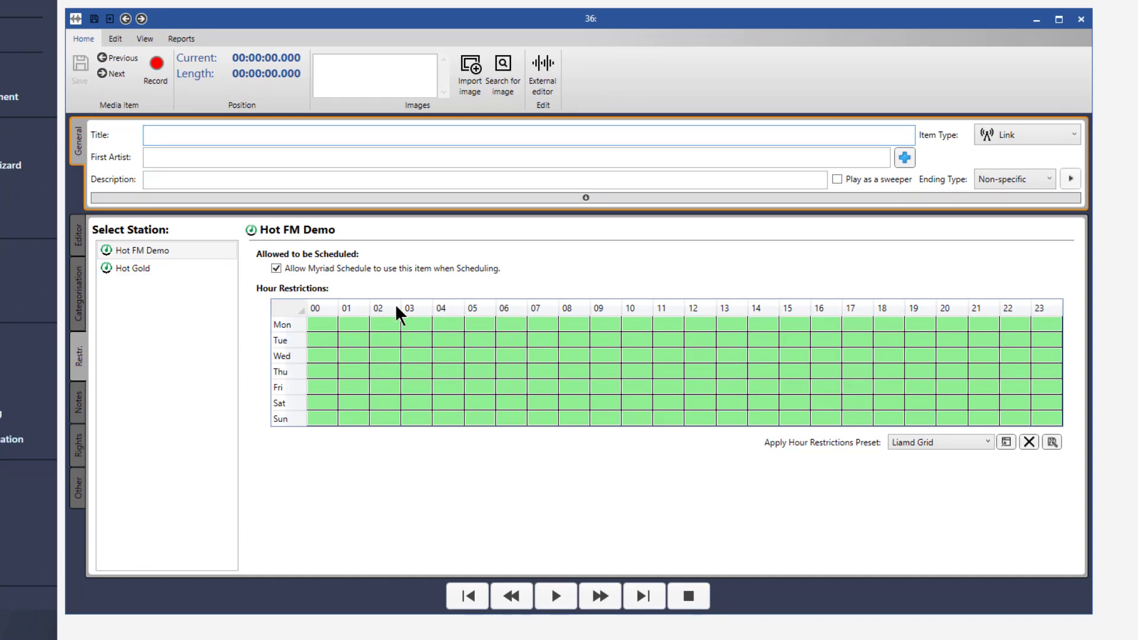
click(115, 38)
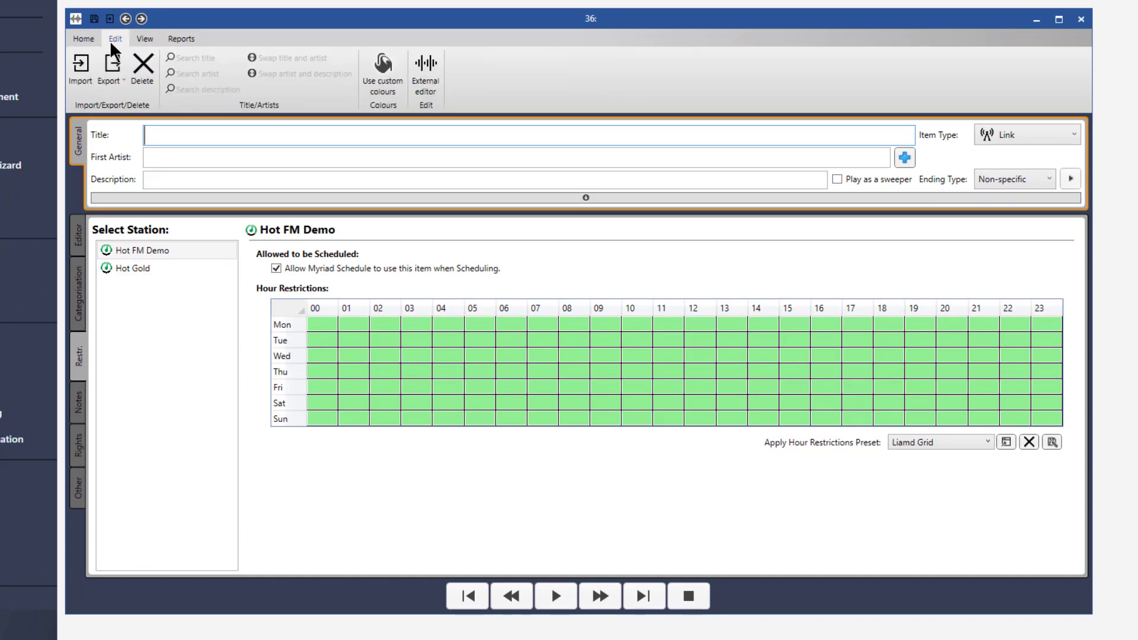
click(81, 67)
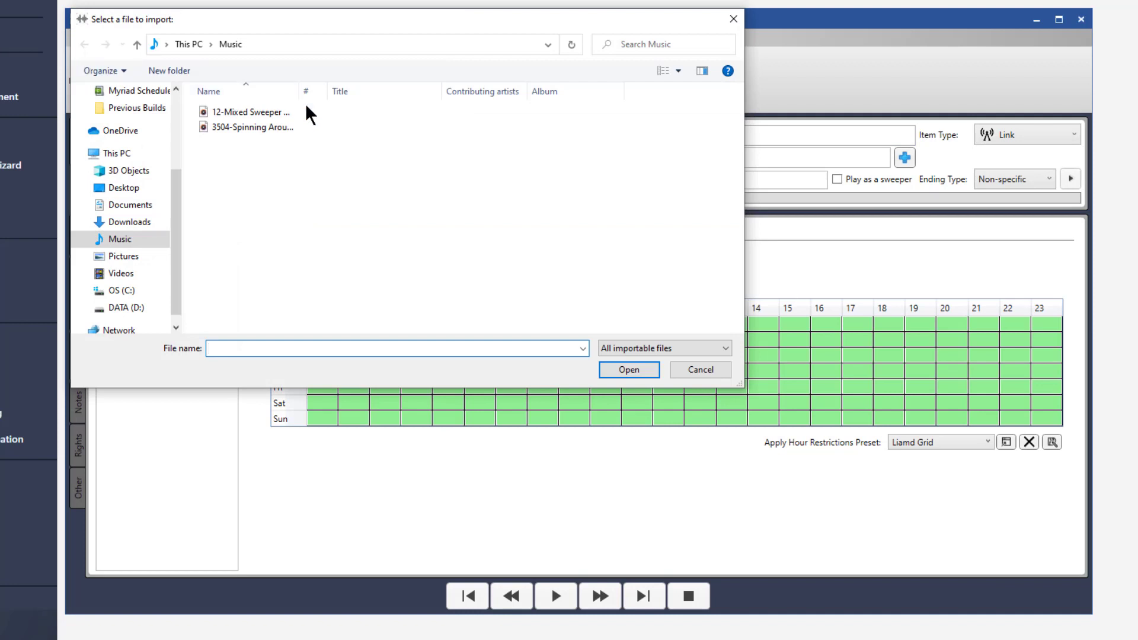
click(253, 115)
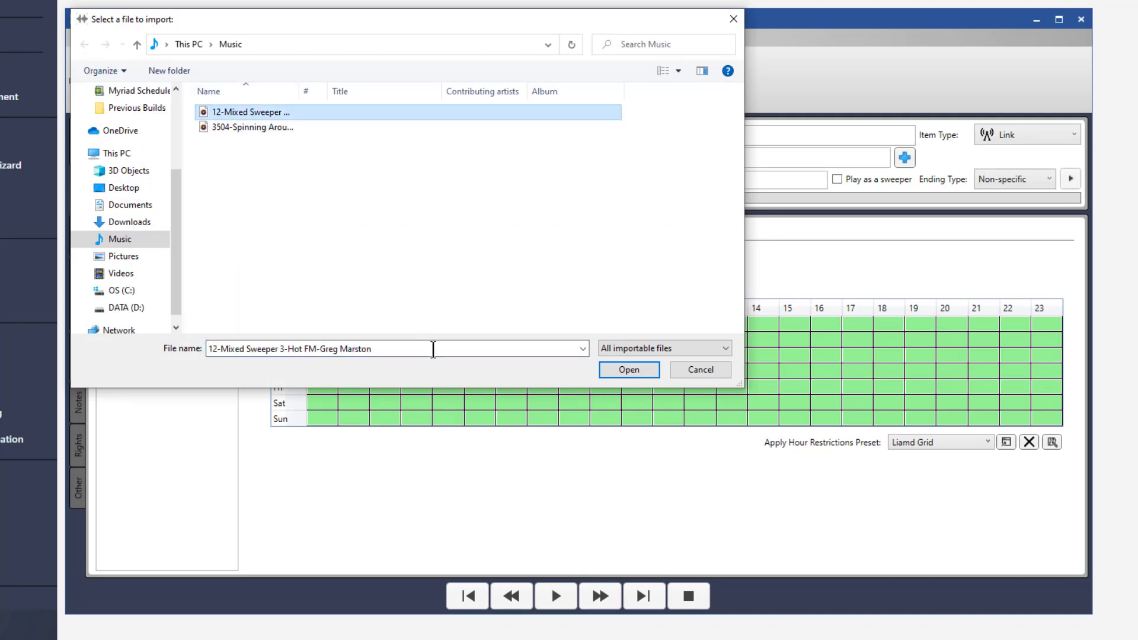
click(635, 370)
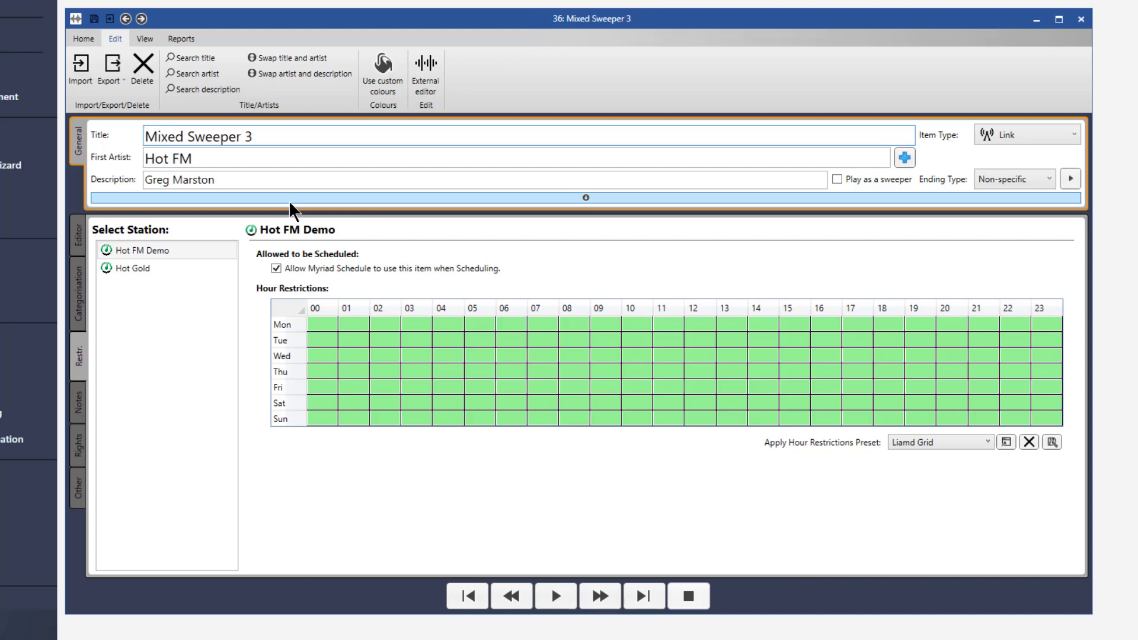
Review the imported link's audio and set its primary category to Station Id, with the type attribute left at None.
click(79, 237)
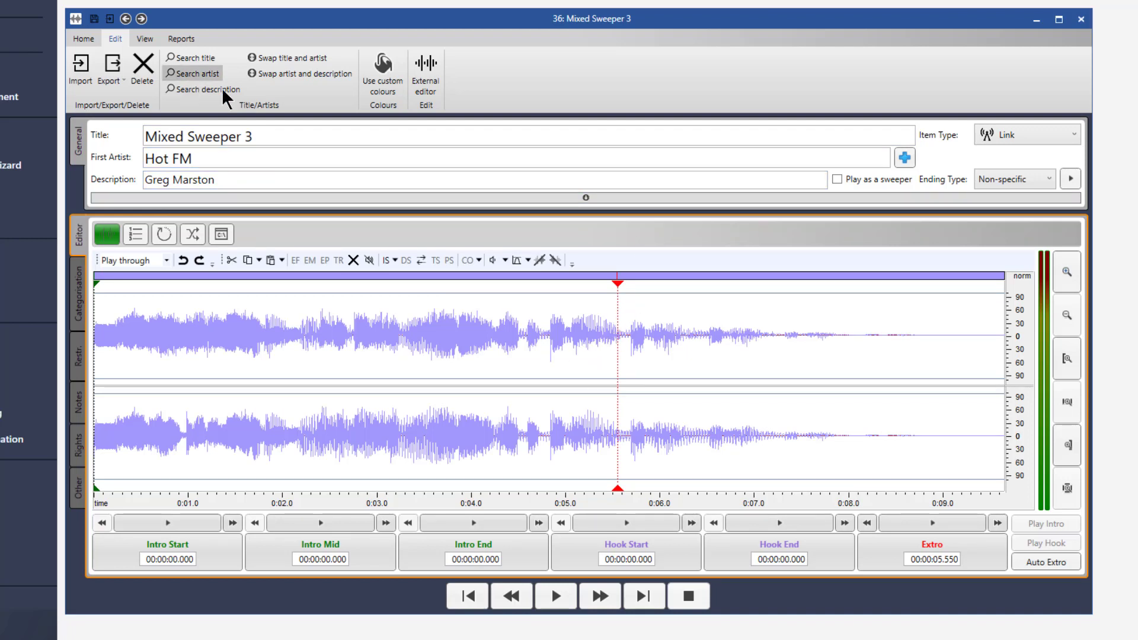
click(77, 290)
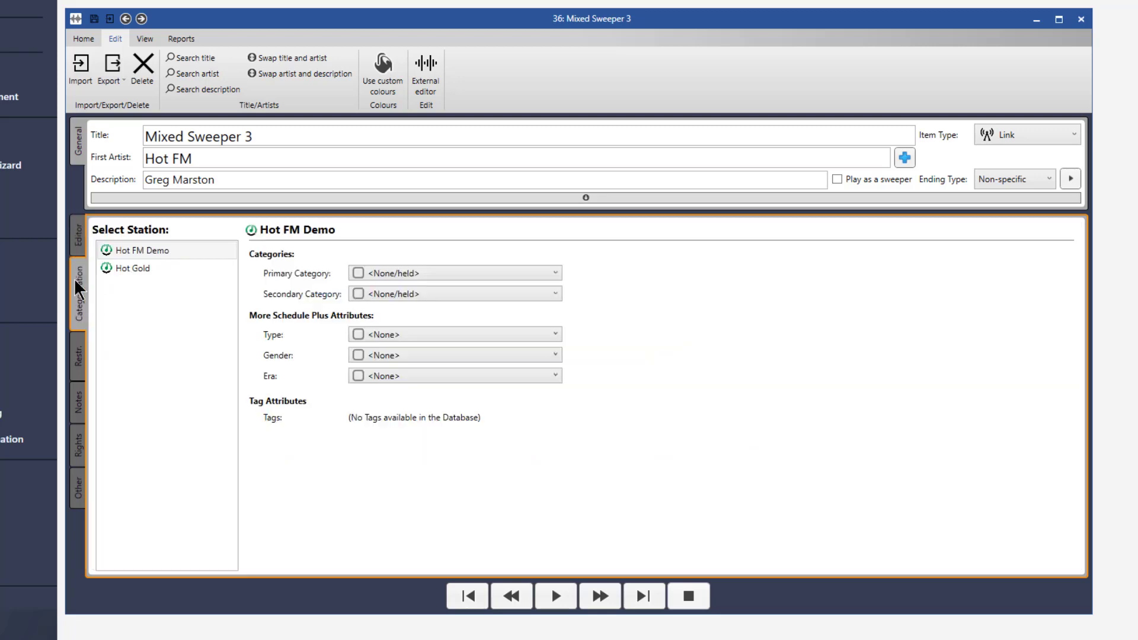
click(81, 359)
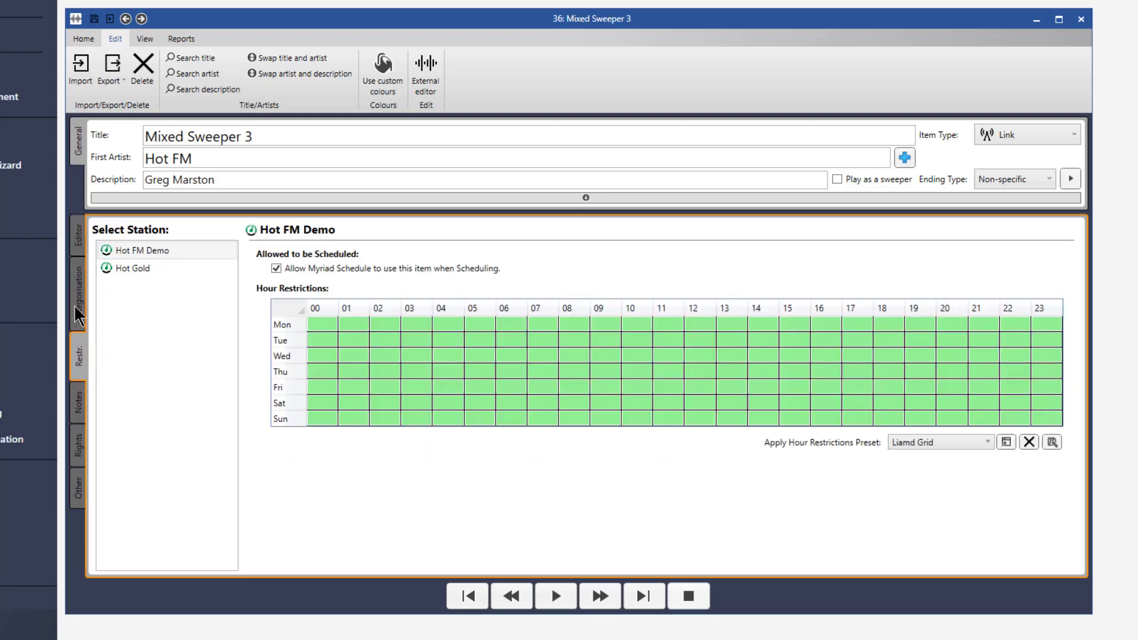
click(82, 291)
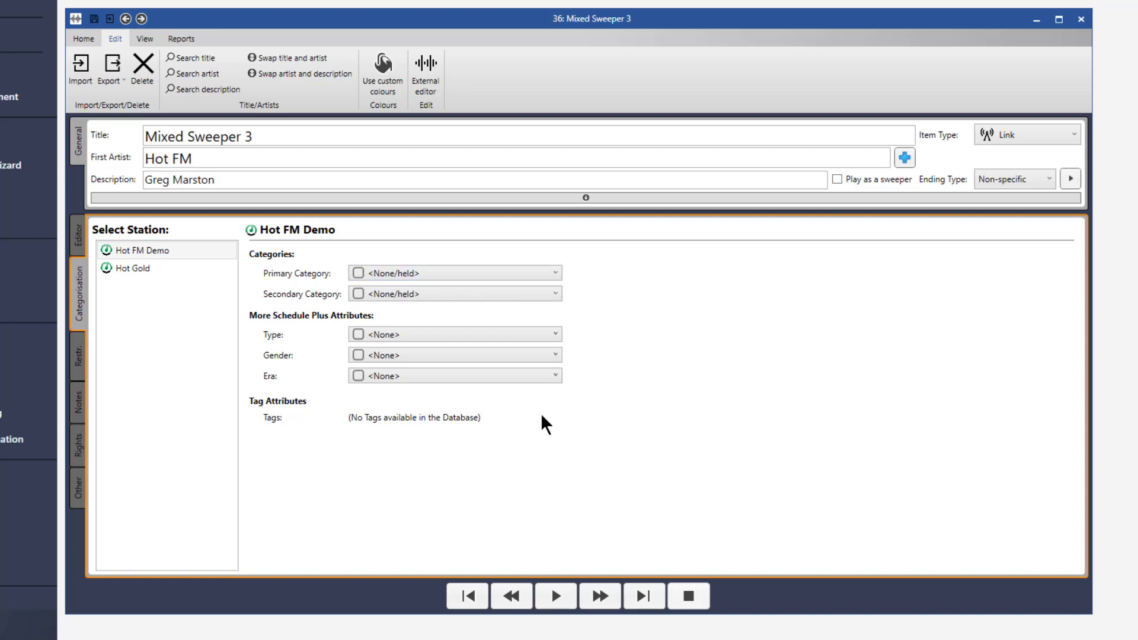
click(550, 274)
click(435, 307)
click(560, 334)
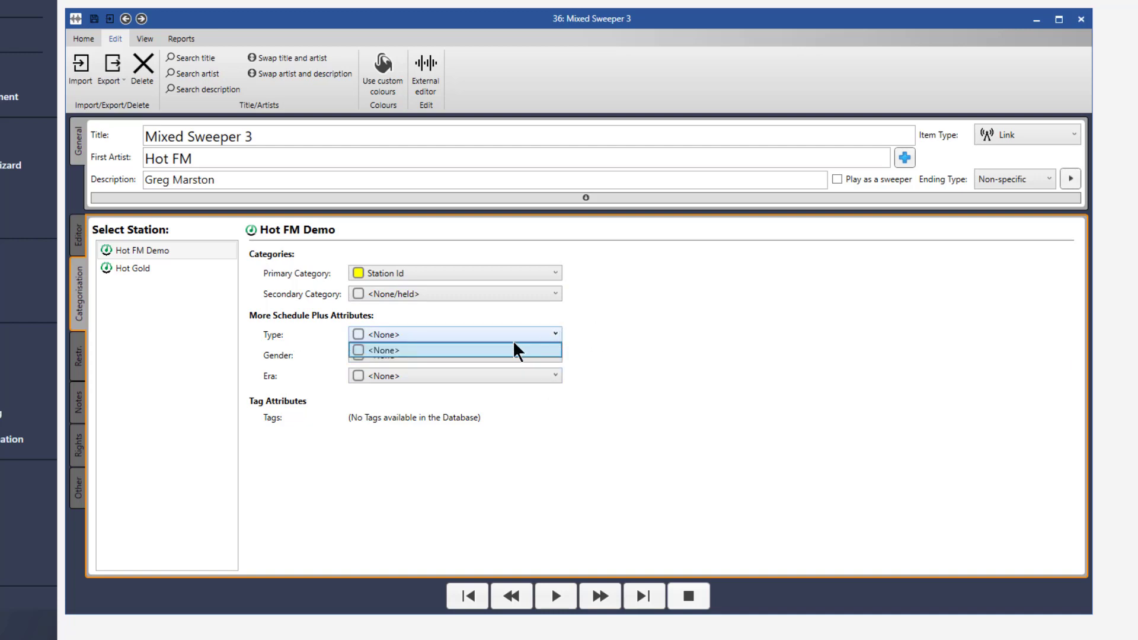
click(489, 349)
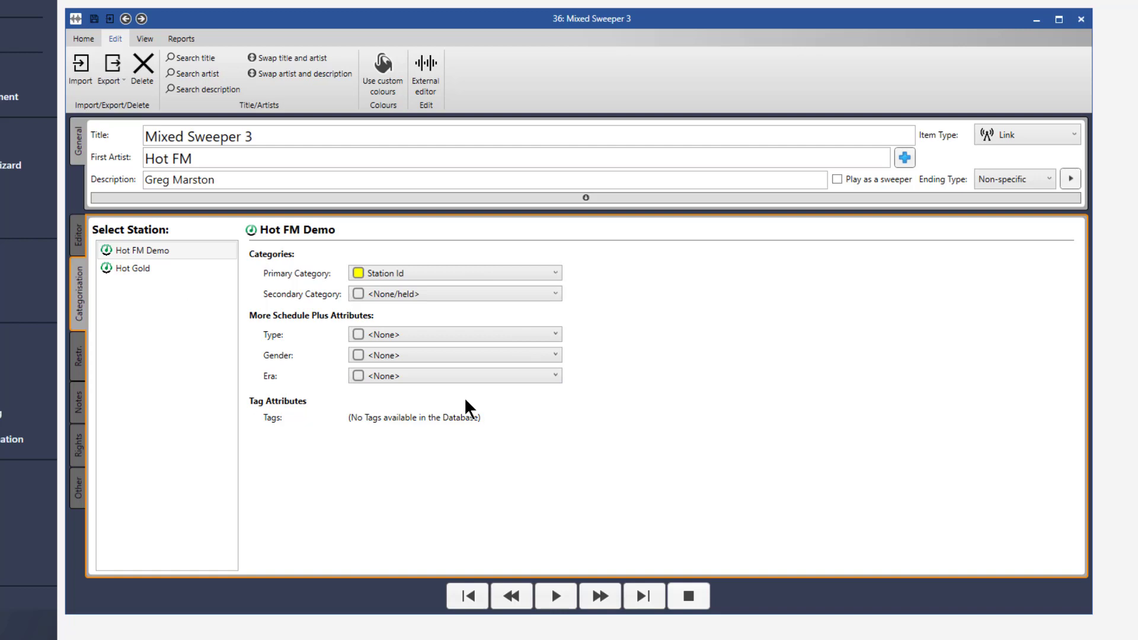
Restrict Mixed Sweeper 3 from scheduling in hours 07 to 09 and 13 to 14 on every day of the week.
click(83, 352)
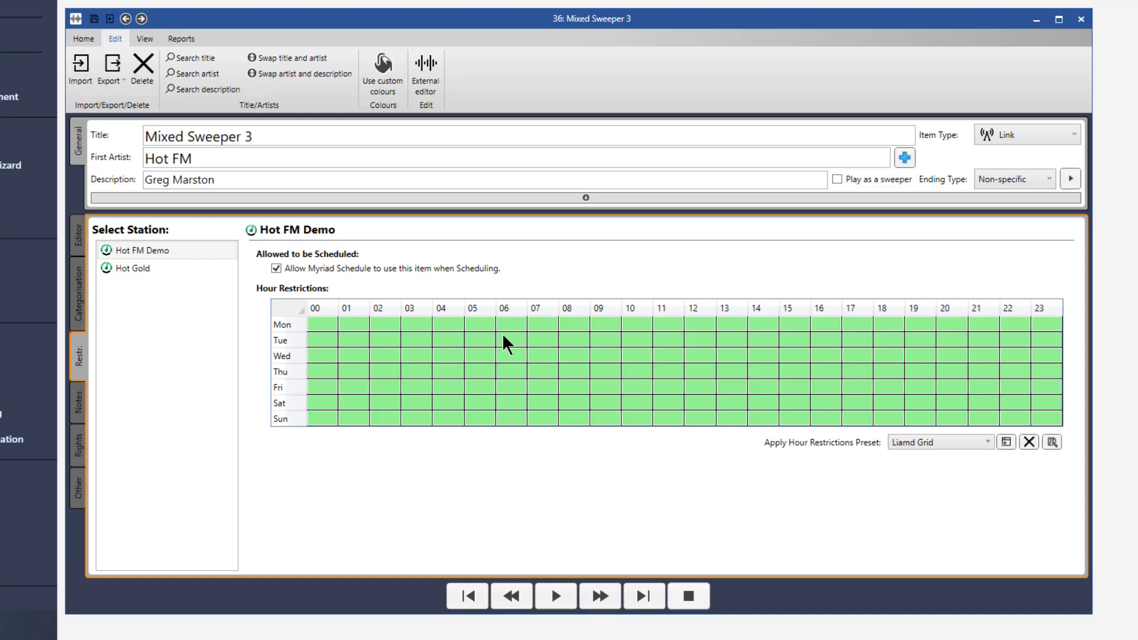
drag(549, 331, 606, 430)
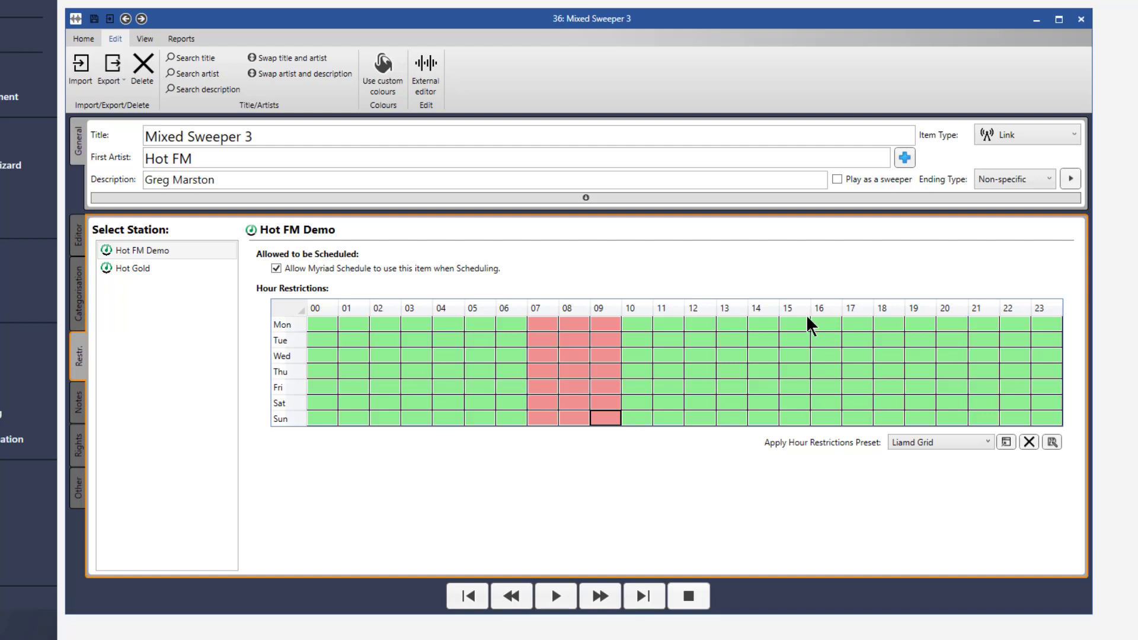
drag(795, 325, 731, 444)
drag(795, 325, 795, 439)
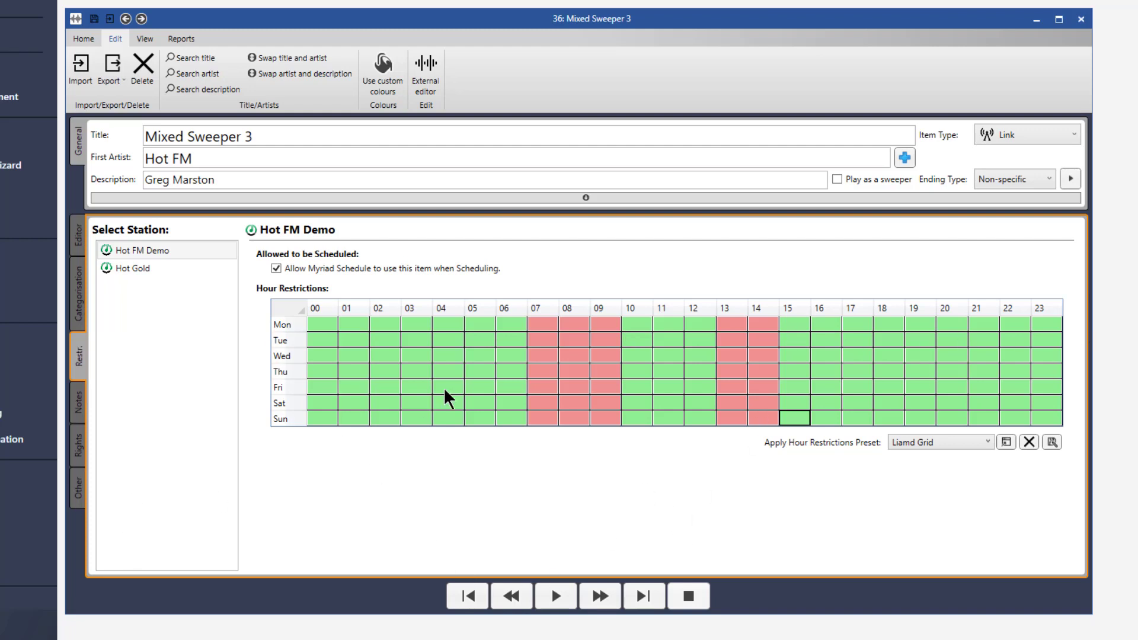
Review the rights, end date and audio settings of Mixed Sweeper 3, save the link and close it.
click(80, 447)
click(79, 492)
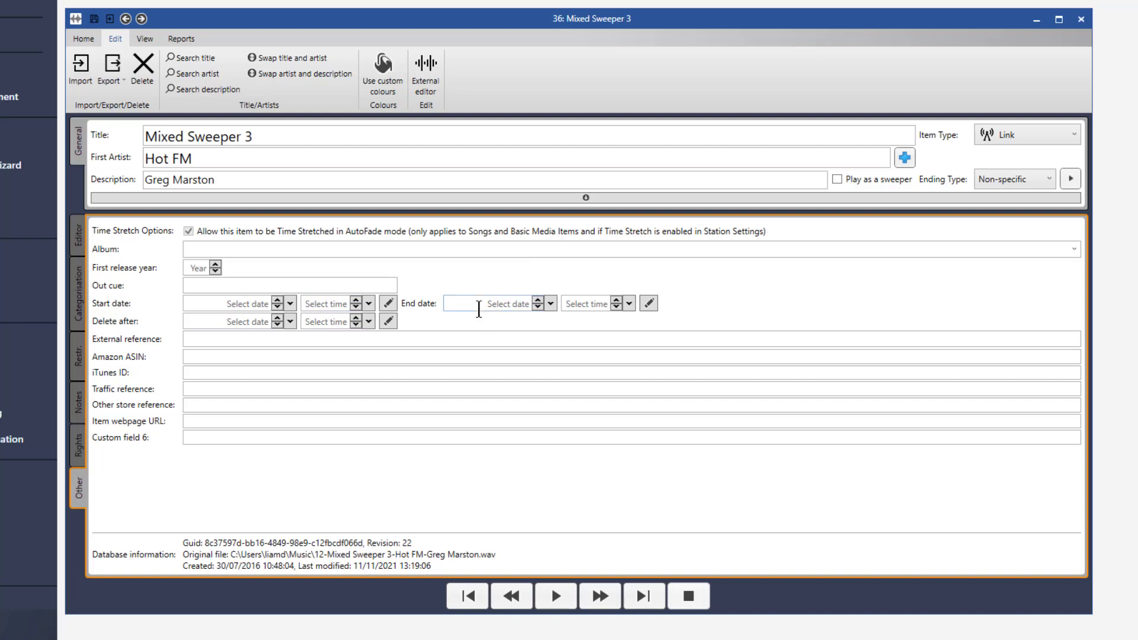
click(479, 306)
click(80, 235)
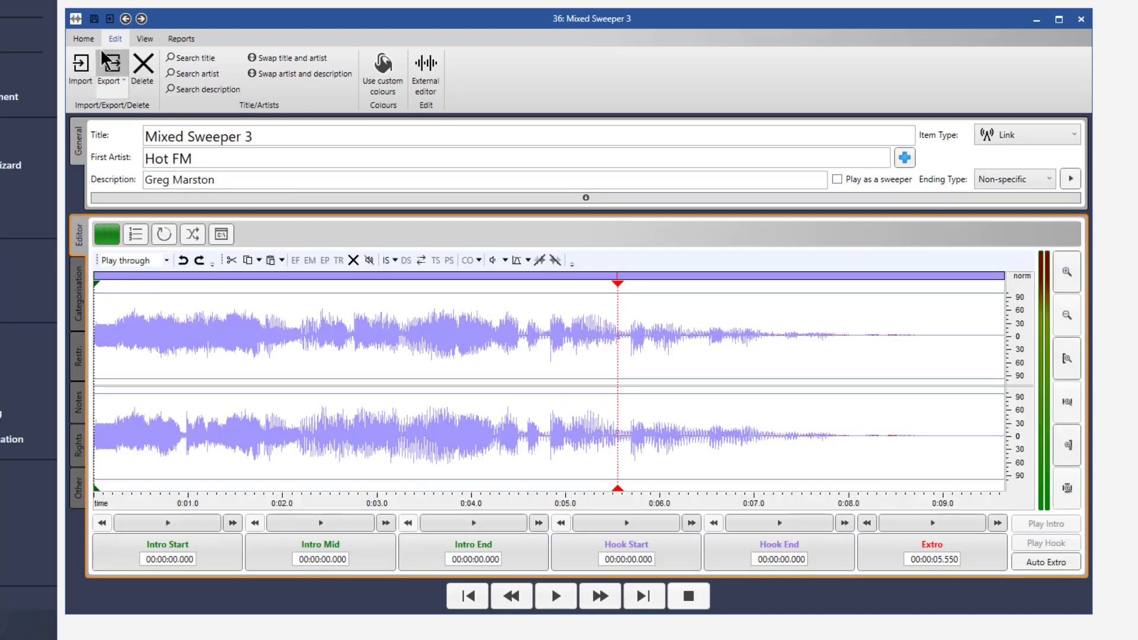
click(84, 40)
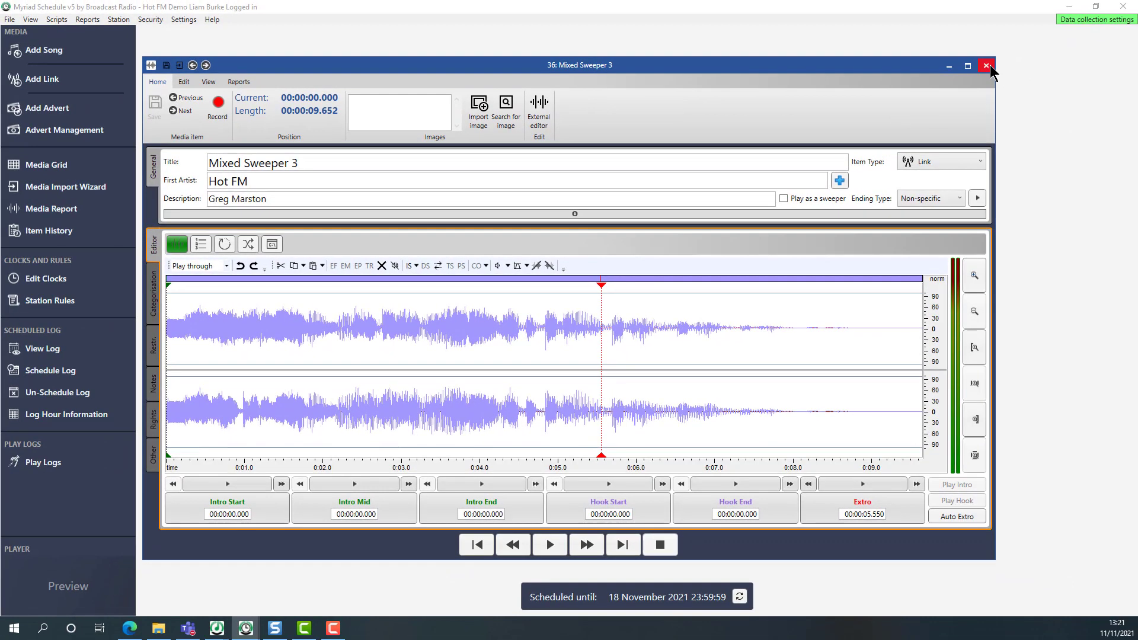
click(987, 66)
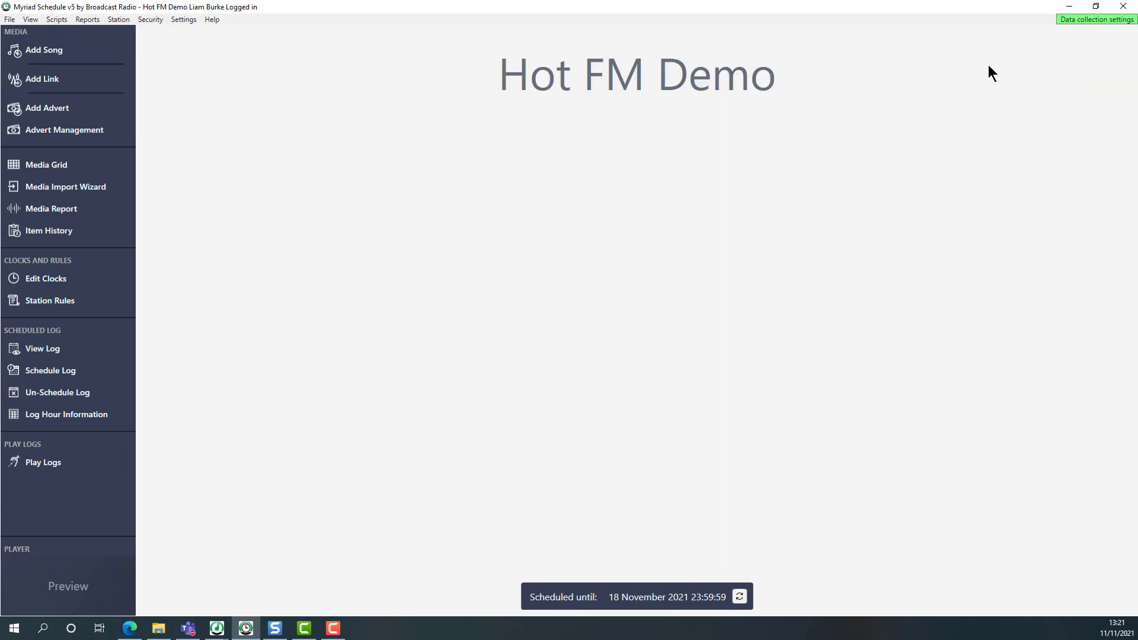
Find Top of Hour Promo 2 among the jingles in the Media Grid and open it for editing.
click(62, 167)
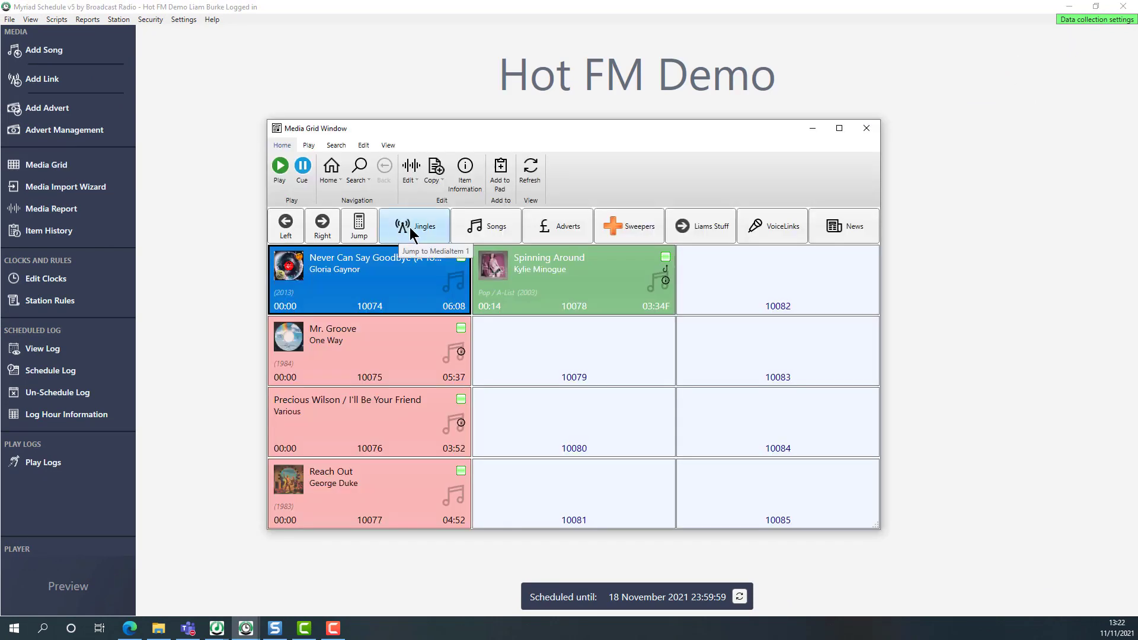
click(410, 226)
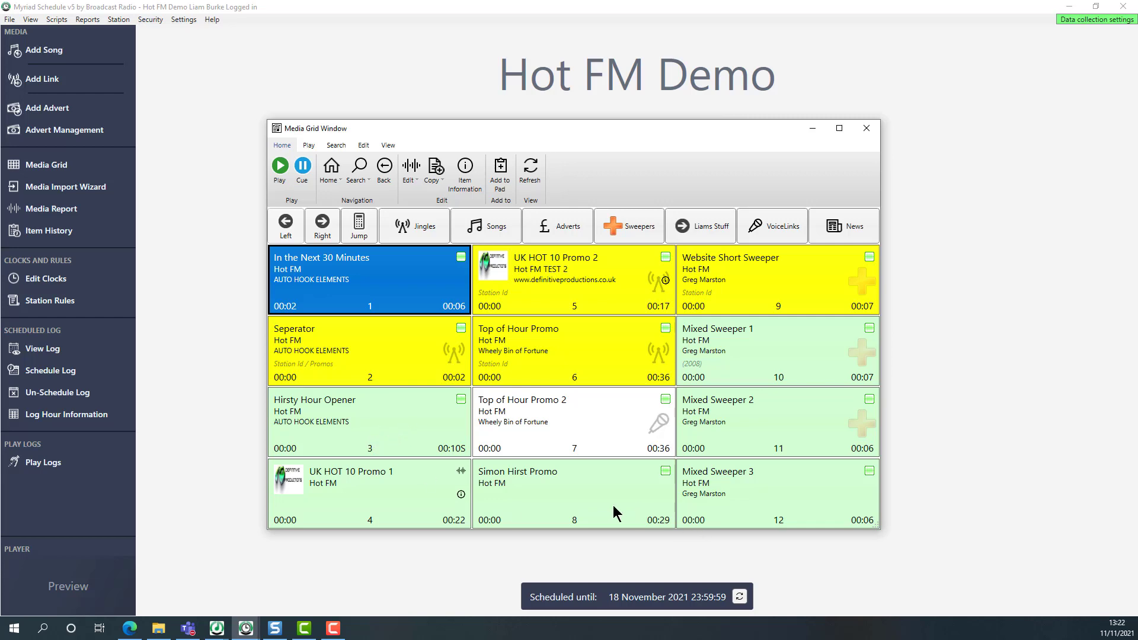
click(581, 418)
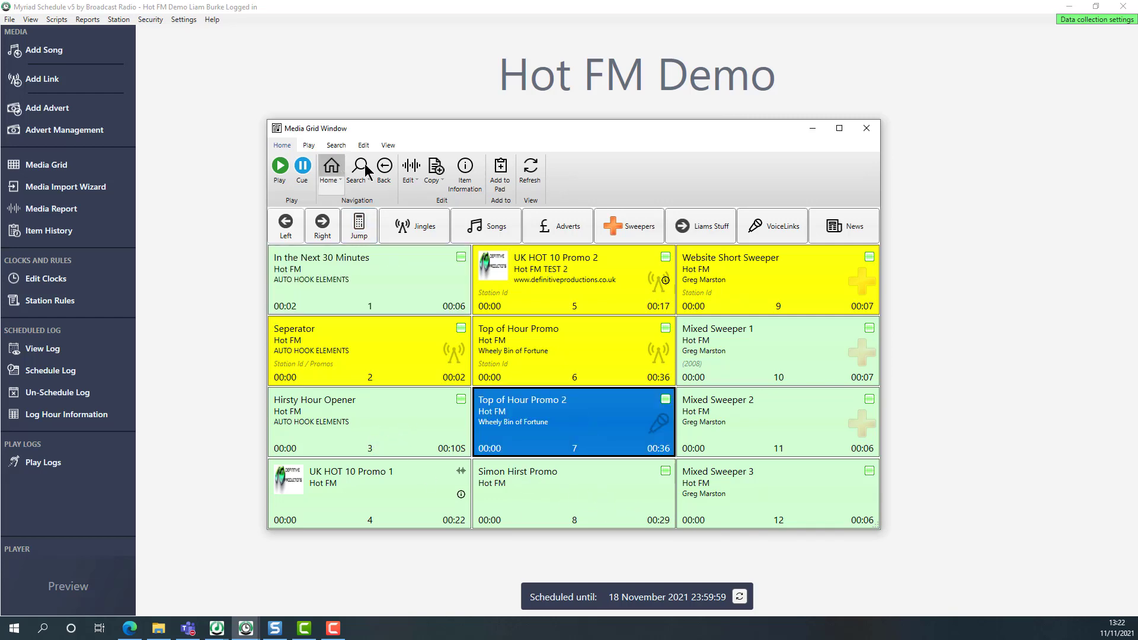
click(411, 167)
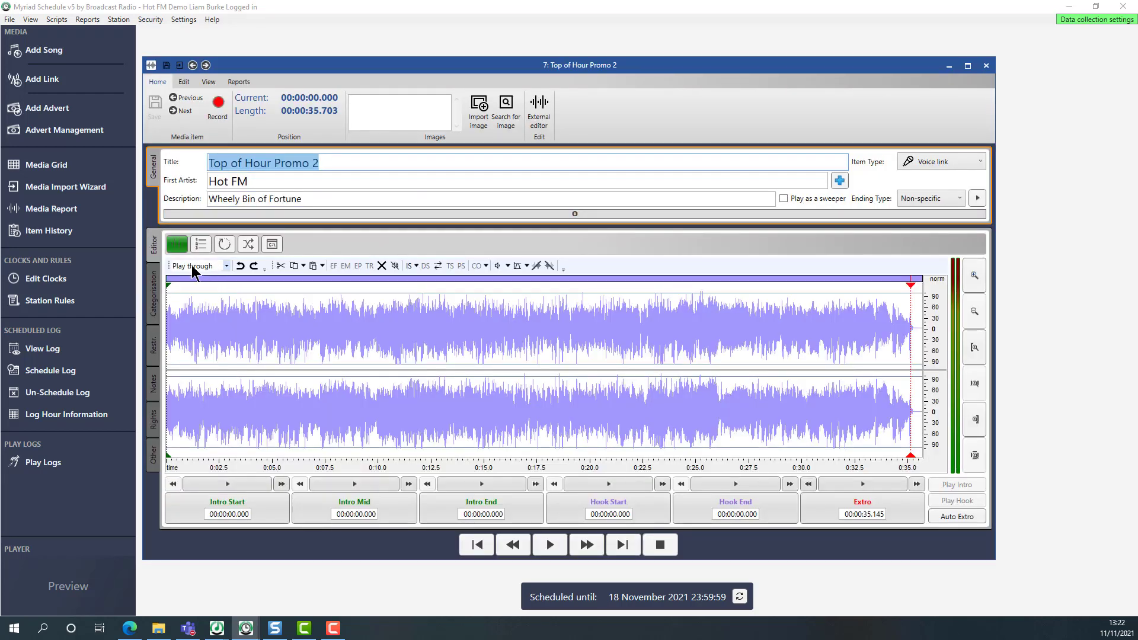
Change the item type of Top of Hour Promo 2 to Link and set its primary category to Promos.
click(153, 293)
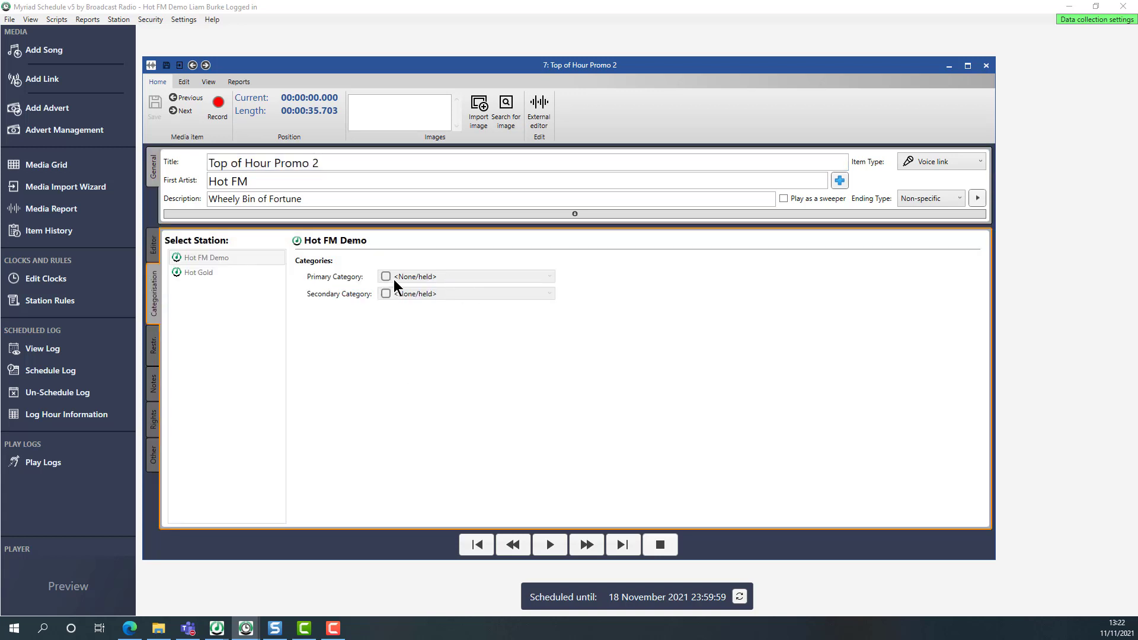
click(964, 164)
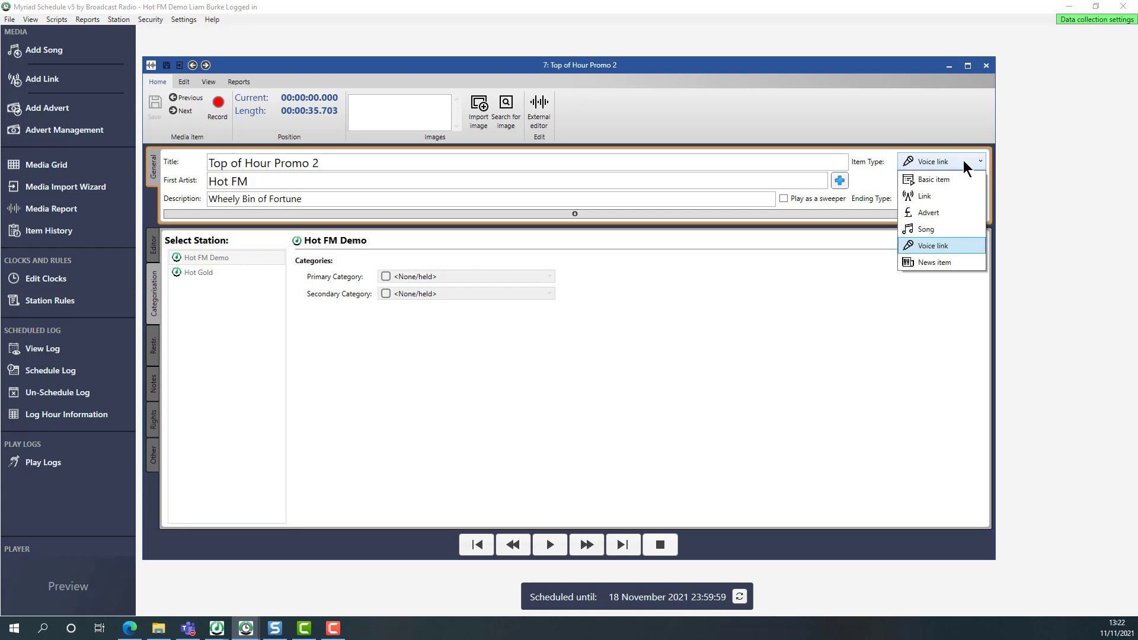
click(932, 197)
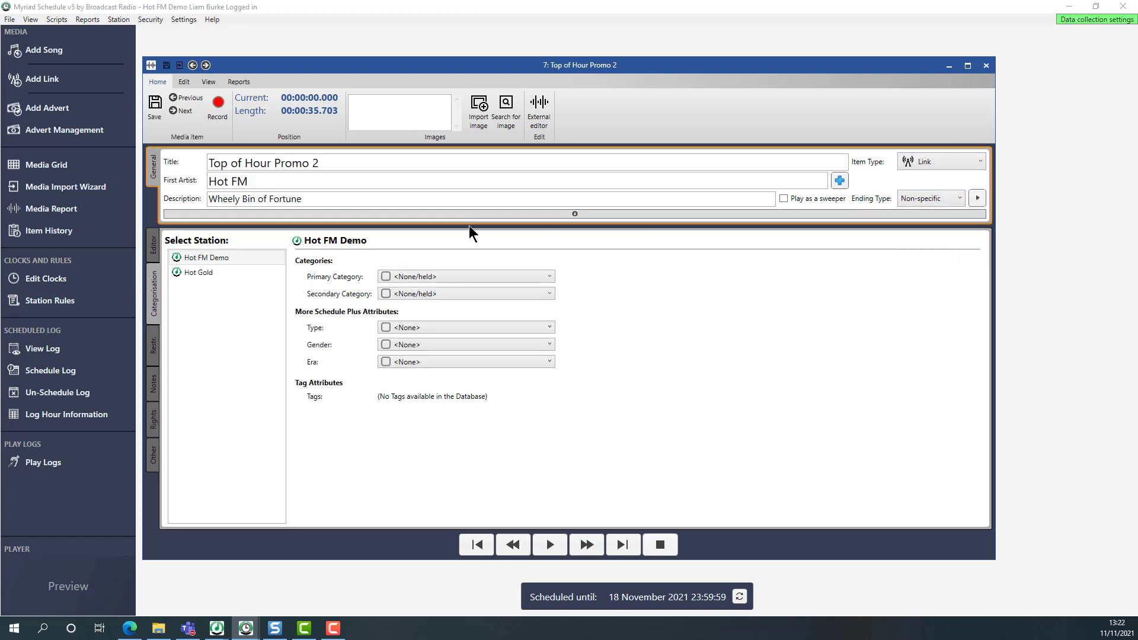
click(461, 278)
click(428, 319)
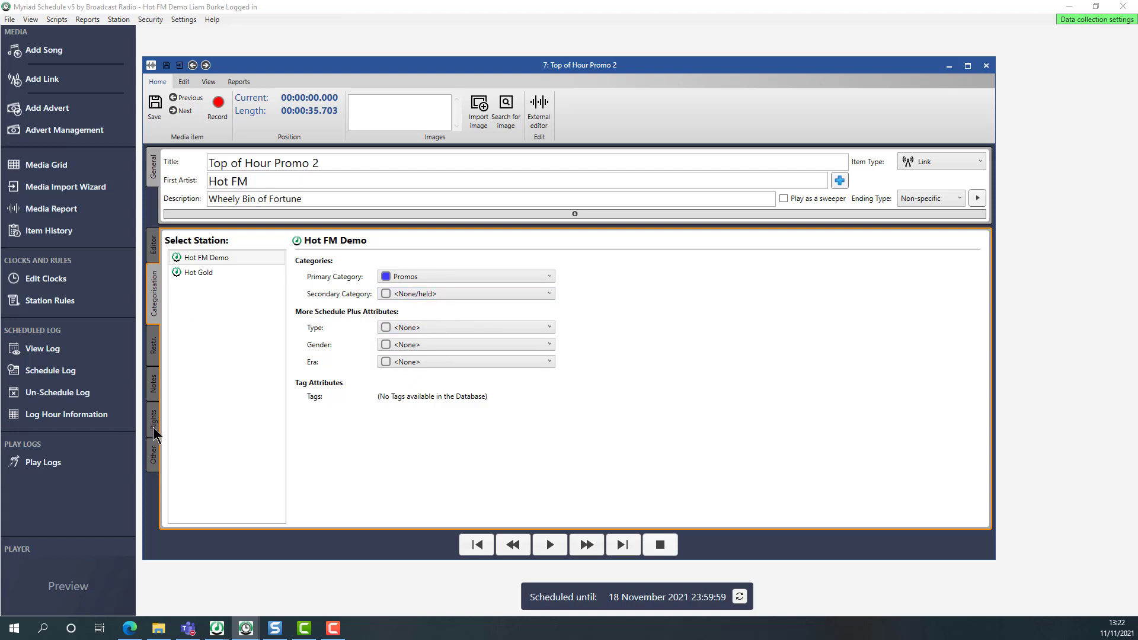
Set the end date of Top of Hour Promo 2 to 18 November 2021.
click(154, 458)
click(513, 304)
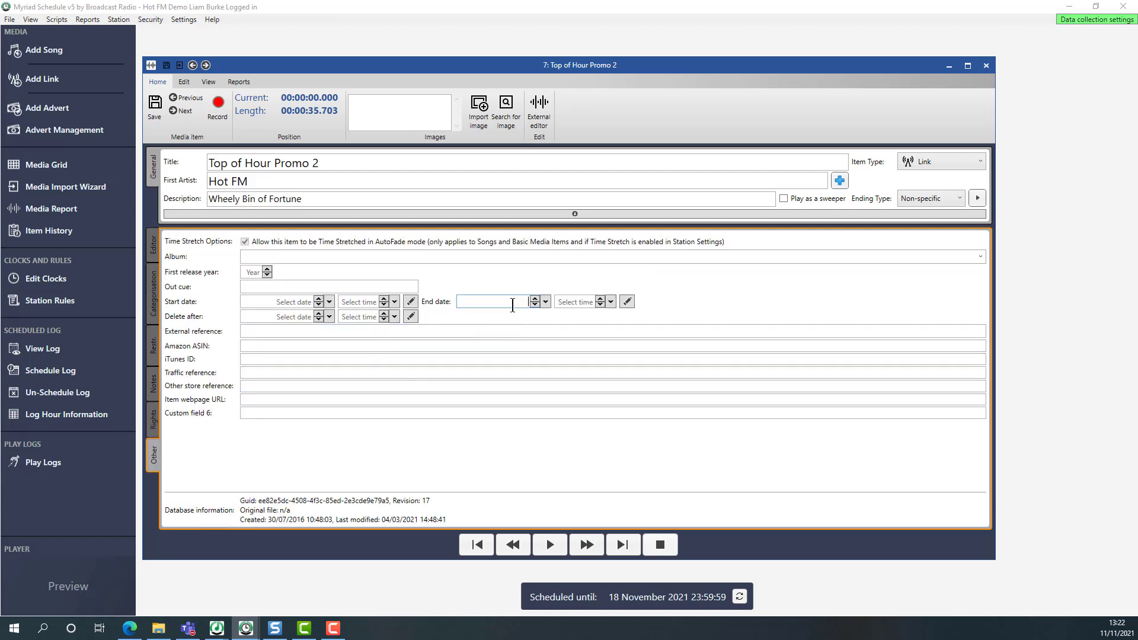
click(545, 302)
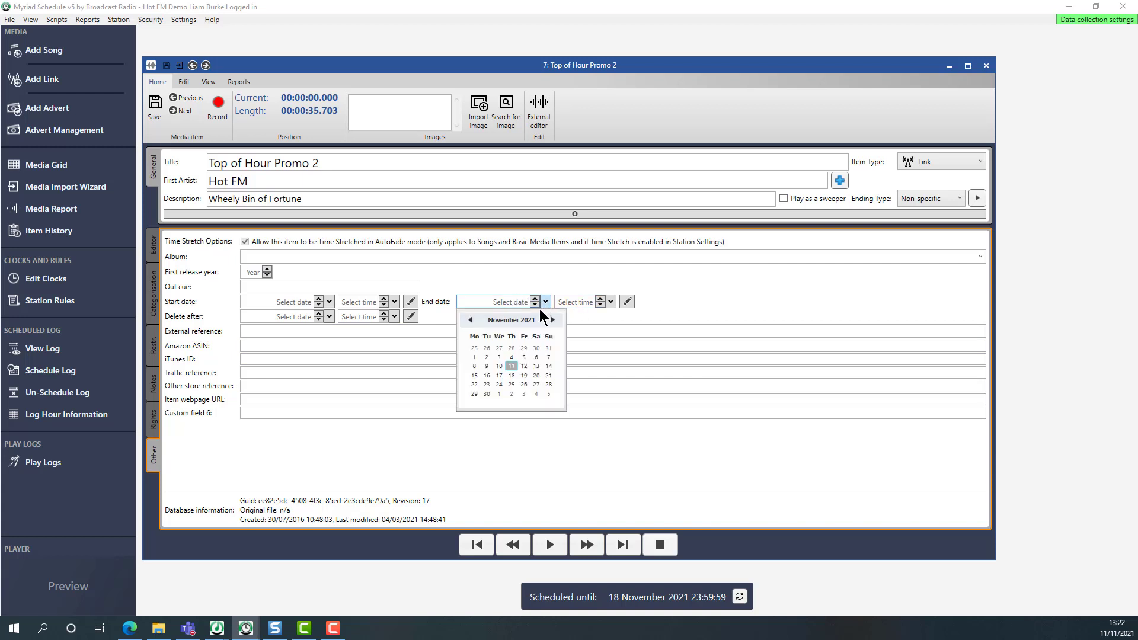
click(511, 375)
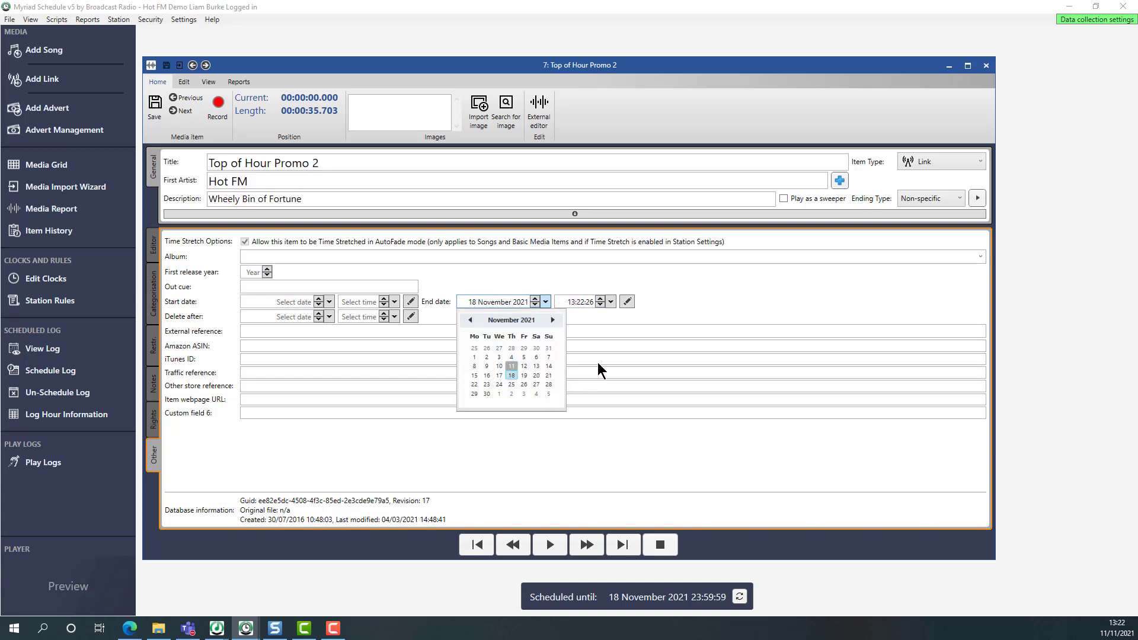
click(784, 281)
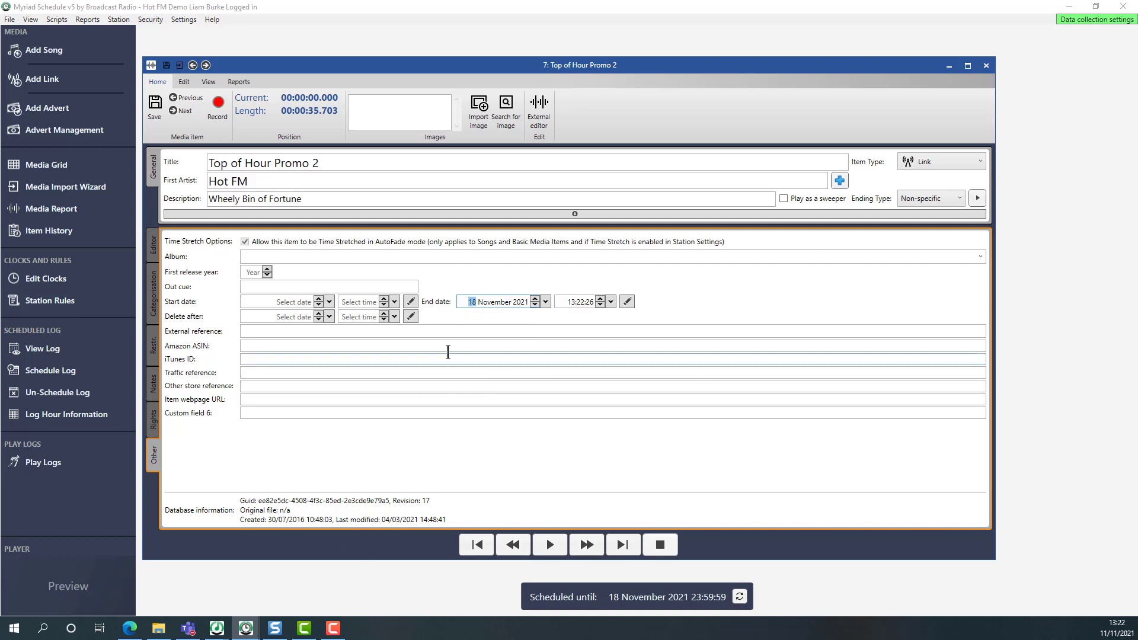
Save Top of Hour Promo 2, then close the item and the Media Grid.
click(155, 108)
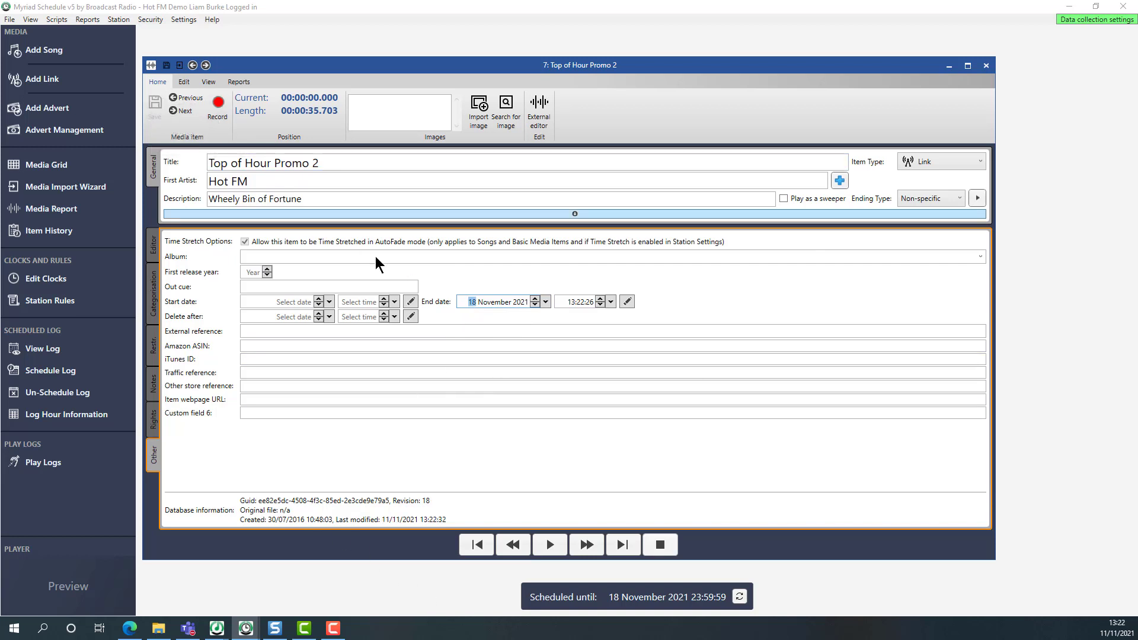
click(986, 65)
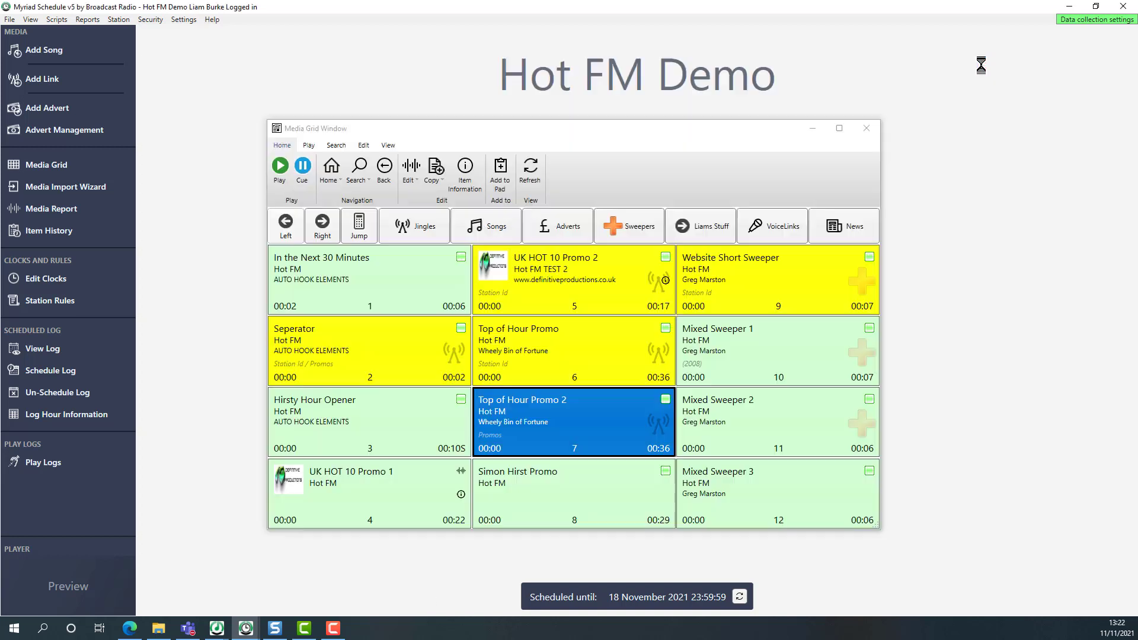
click(866, 128)
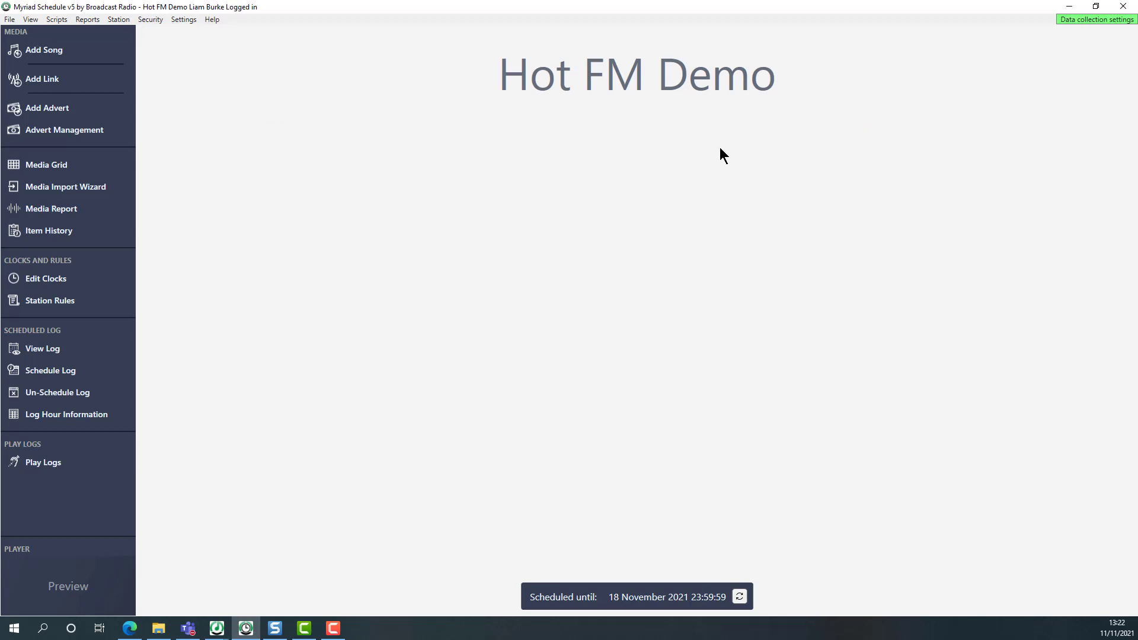
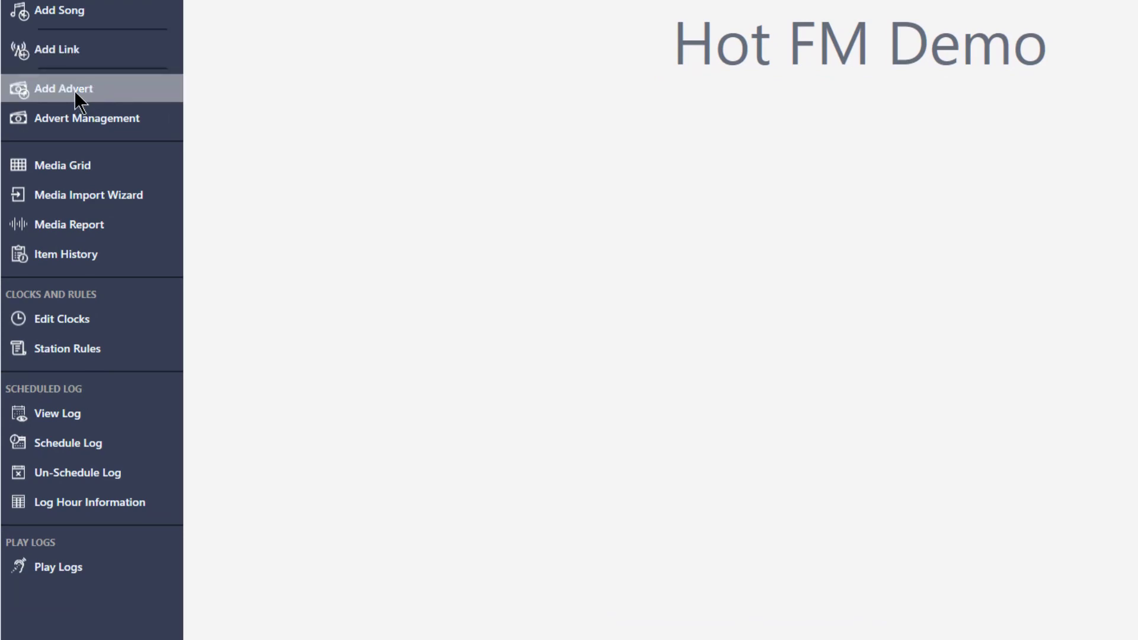
Create a new advert and import the audio file 906-SPECSAVERS-GOOD DEAL from the Music folder into it.
click(76, 93)
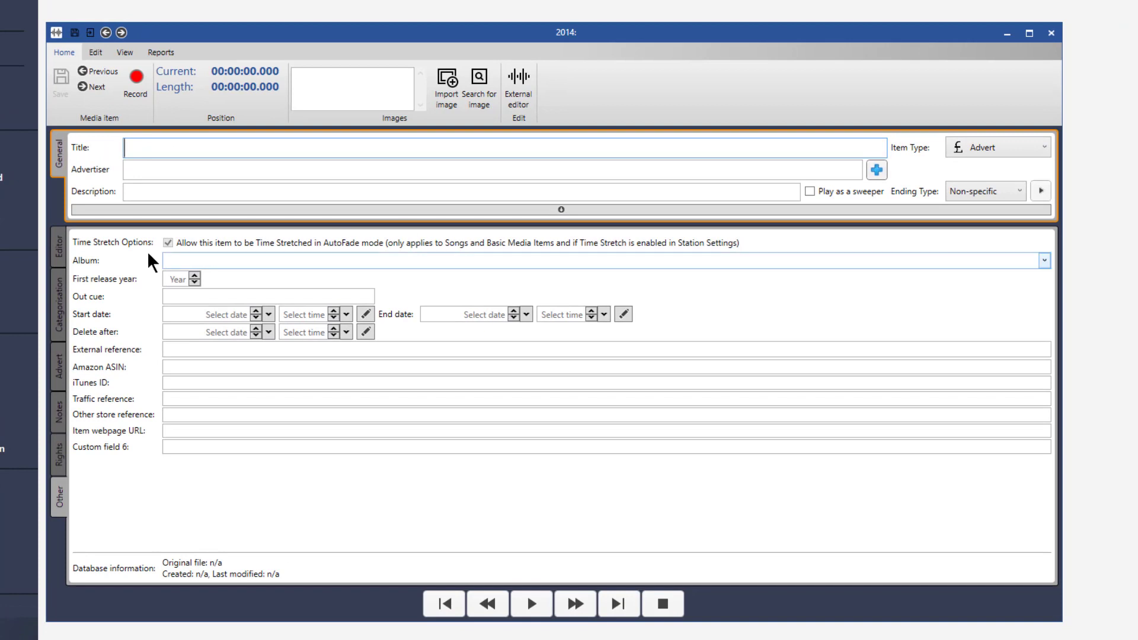
click(59, 248)
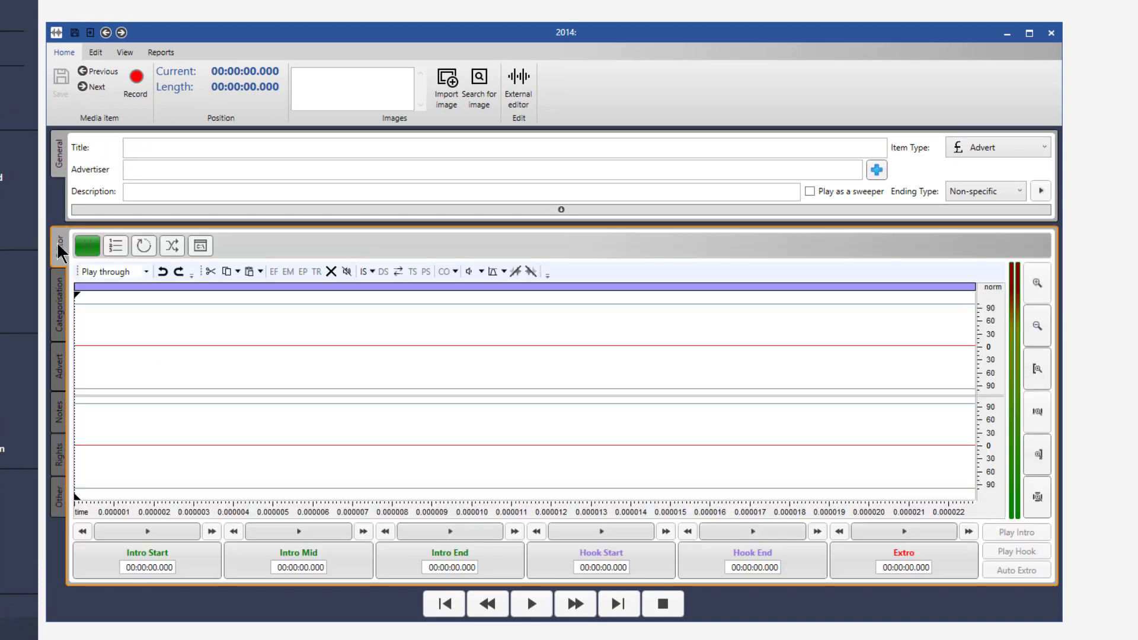
click(93, 52)
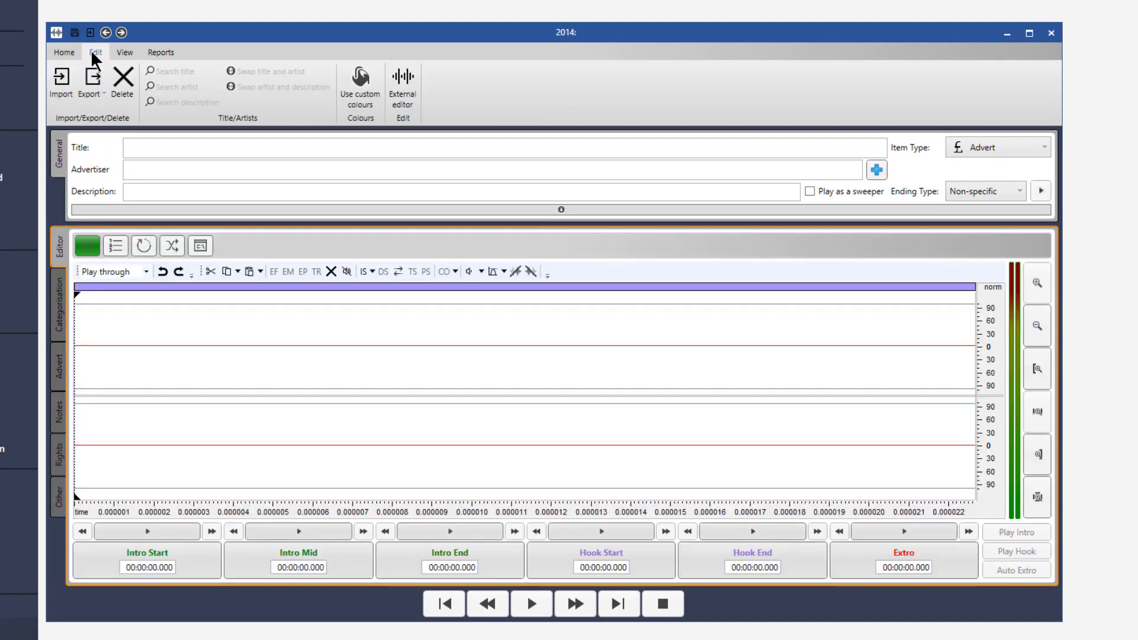
click(63, 78)
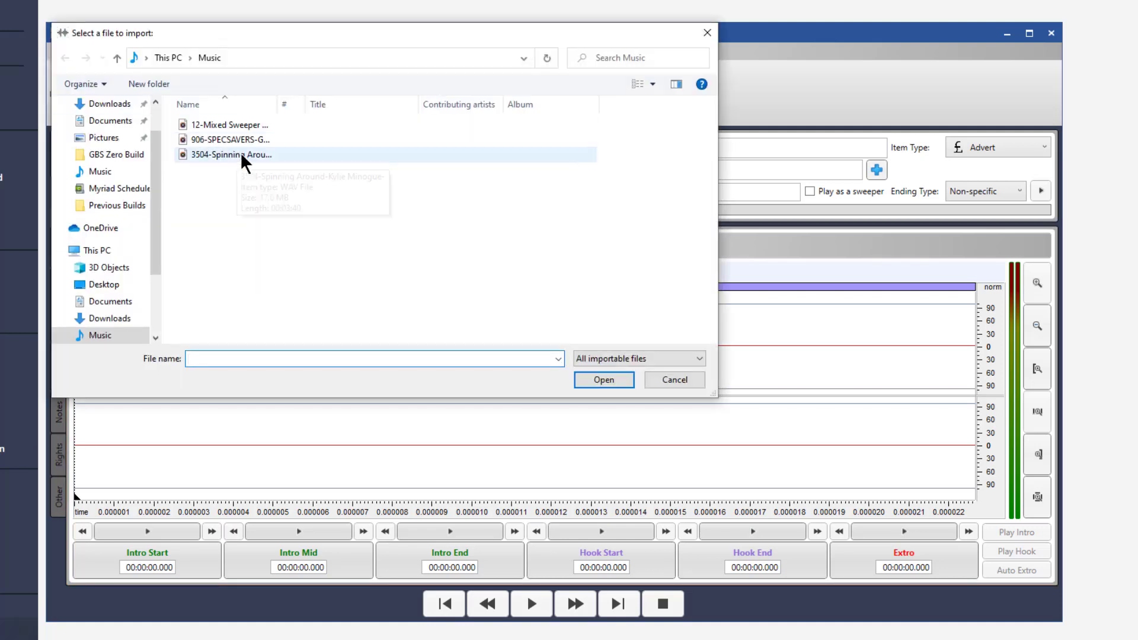
click(209, 145)
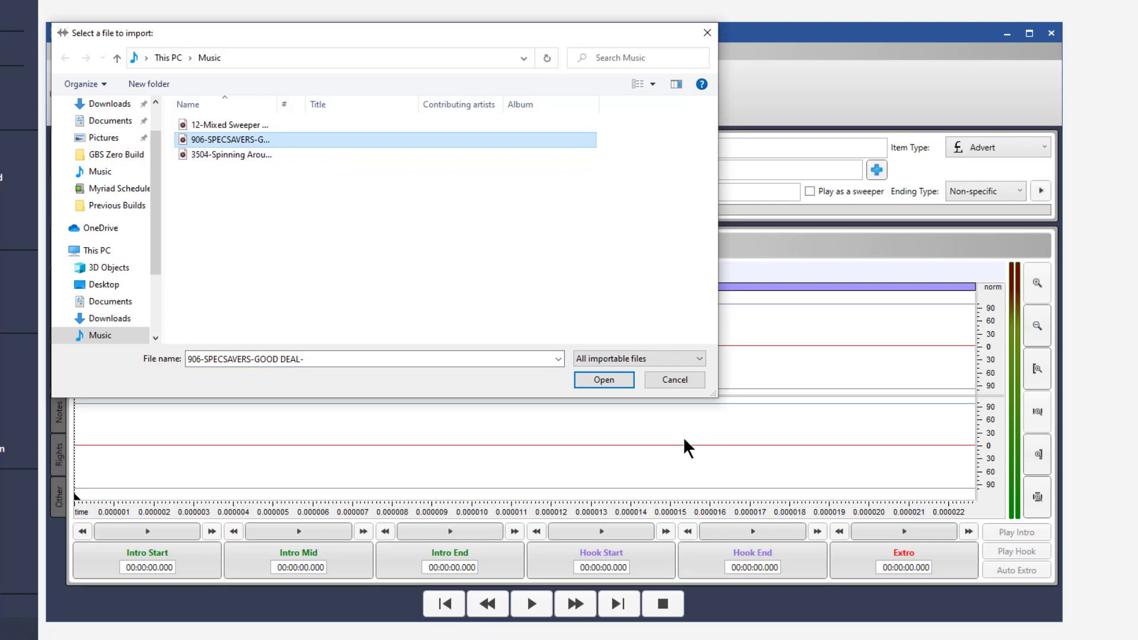
click(607, 382)
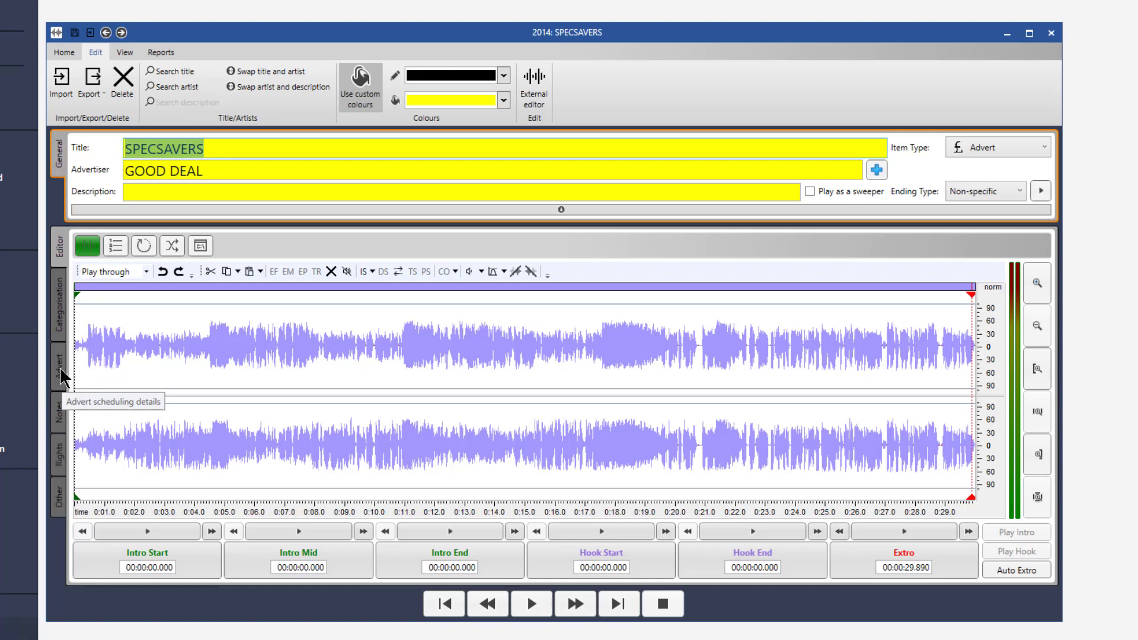
Set the SPECSAVERS advert's primary category to General for Hot FM Demo.
click(60, 315)
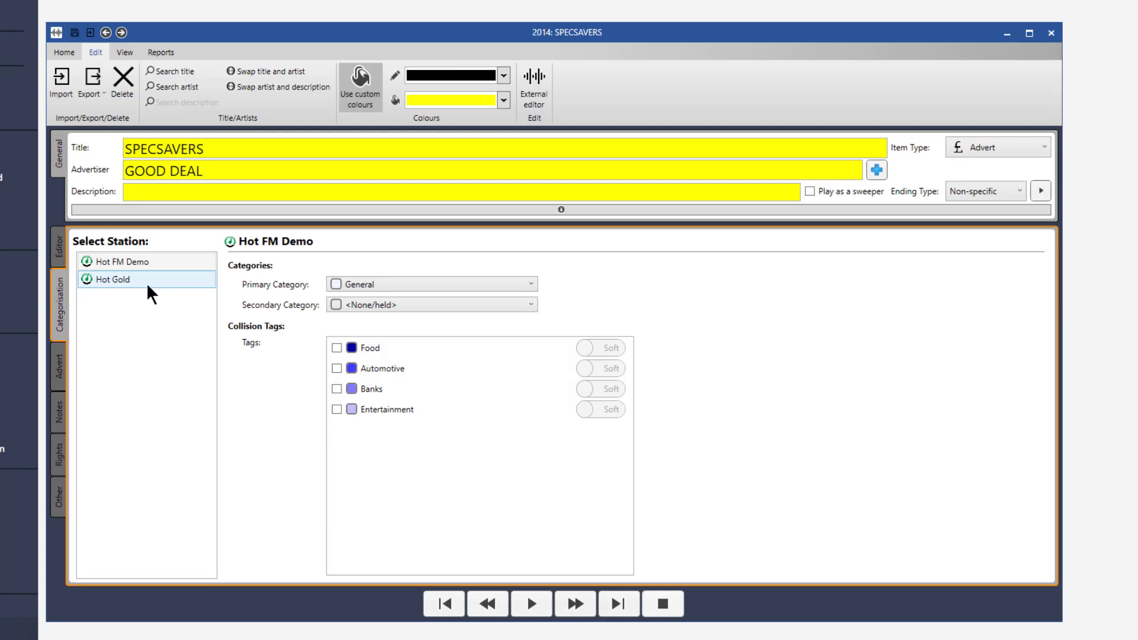
click(397, 286)
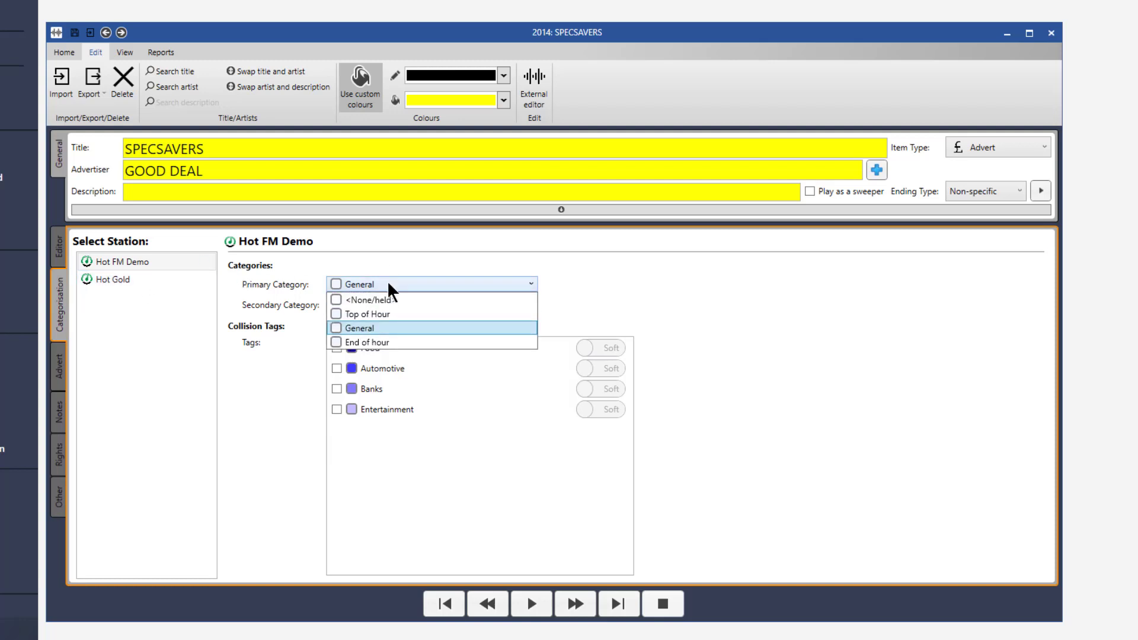
click(396, 330)
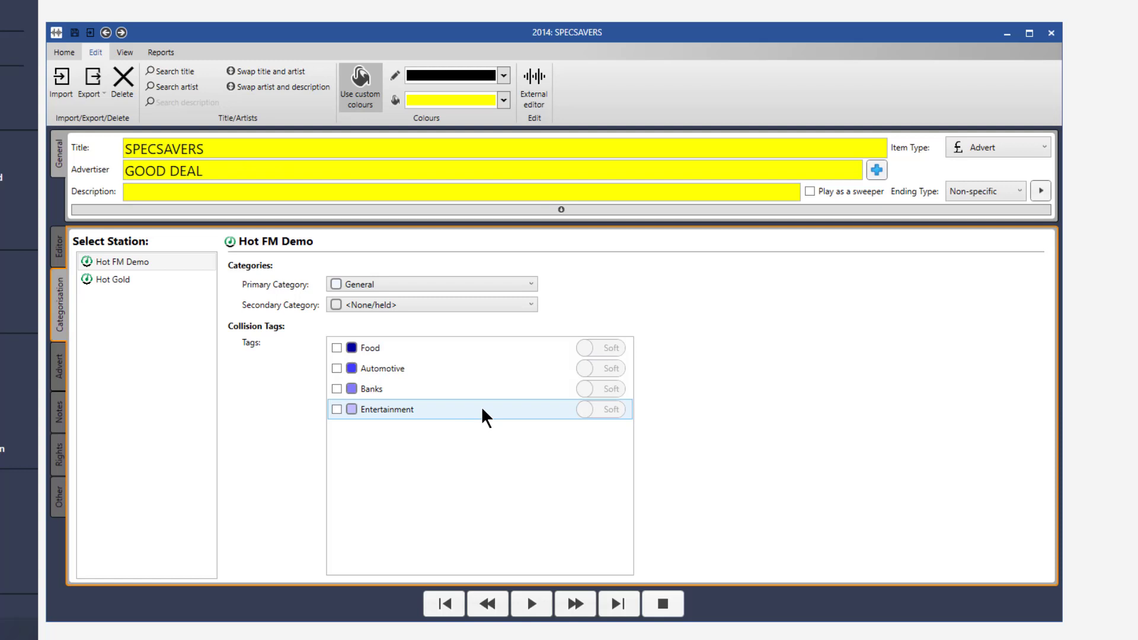
Assign the Banks collision tag to the SPECSAVERS advert and try its Hard and Soft settings.
click(336, 389)
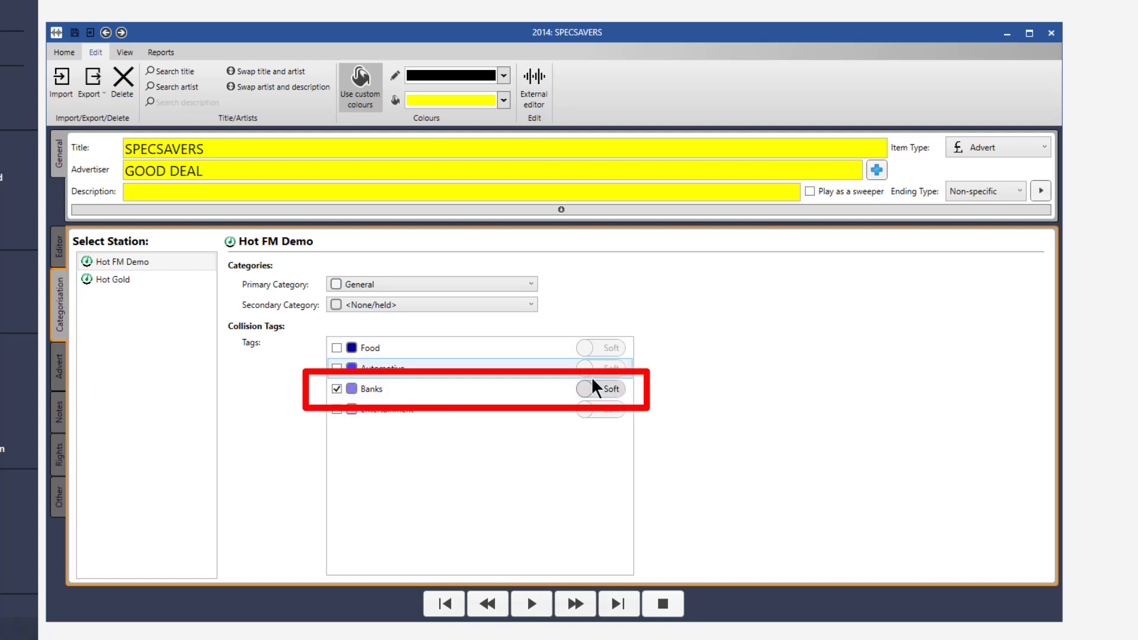
click(613, 396)
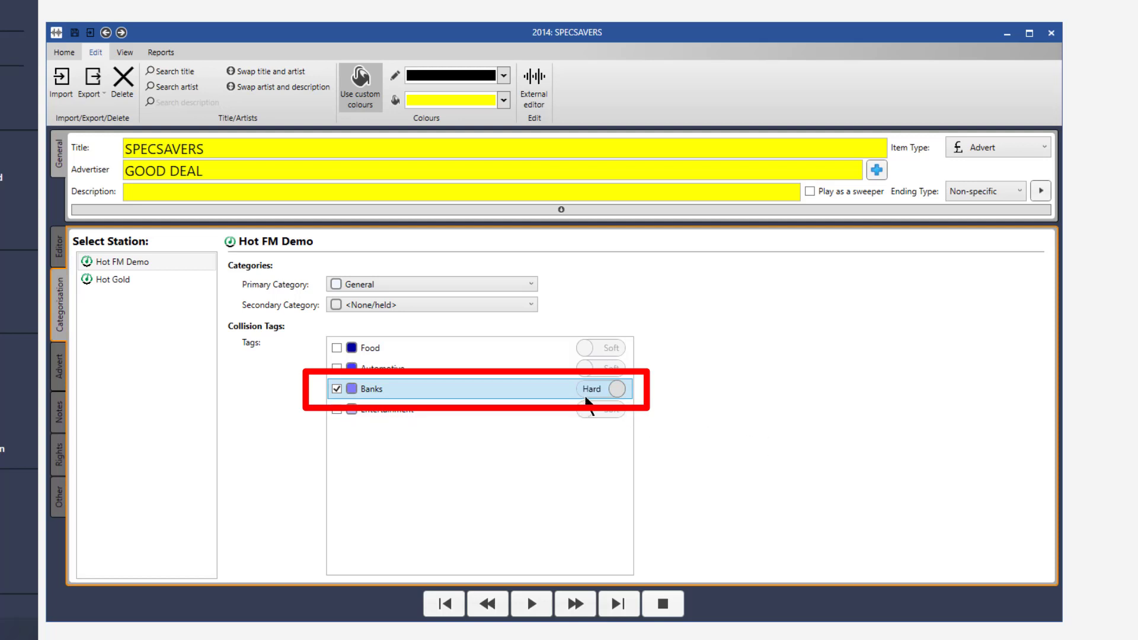
click(595, 401)
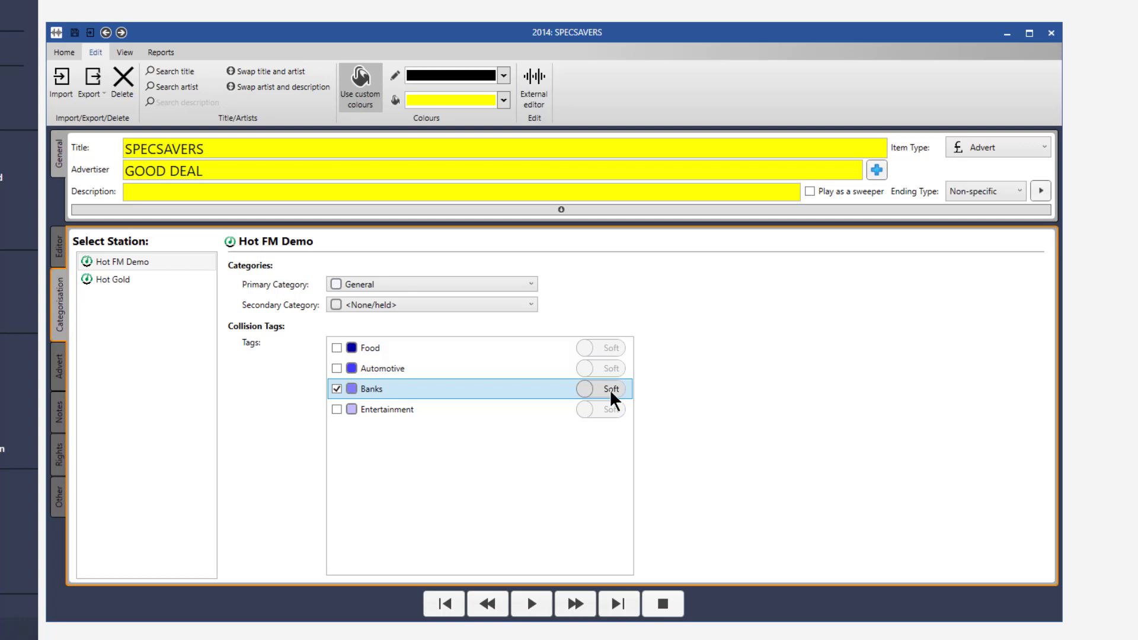
click(611, 393)
click(596, 388)
Allow the SPECSAVERS advert to be scheduled by Myriad and request 1 play in every hour of every day.
click(60, 367)
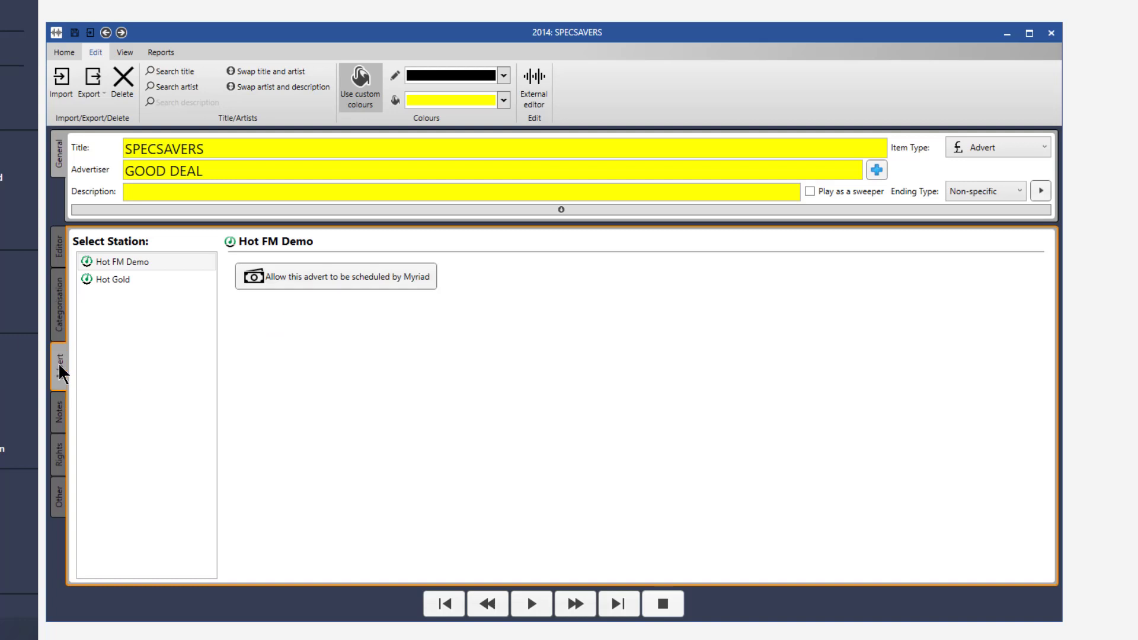
click(341, 290)
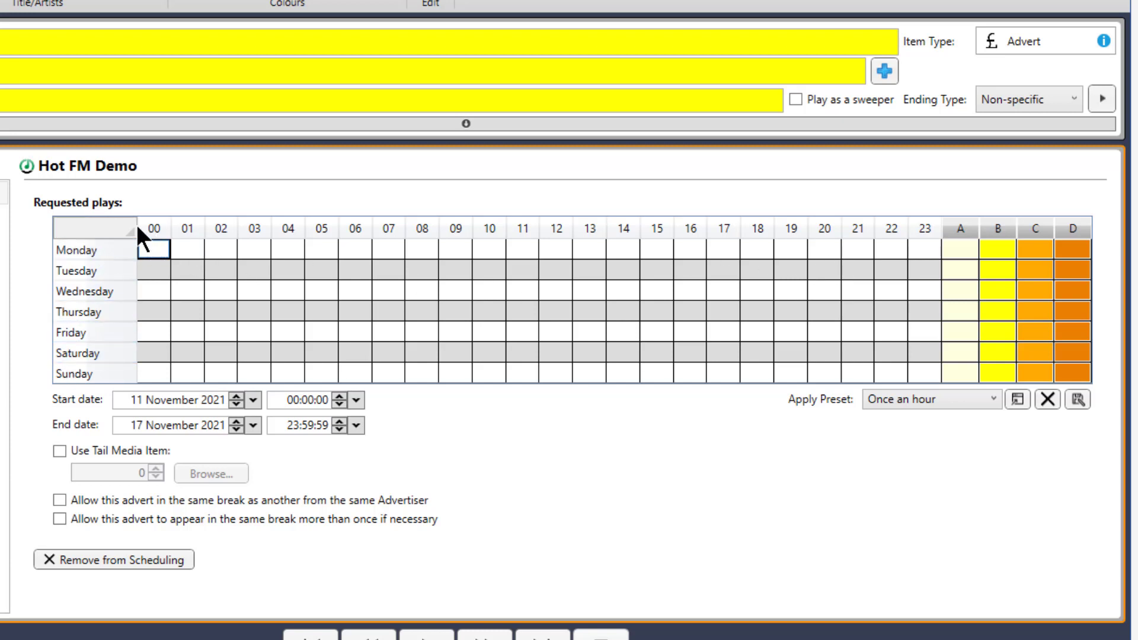
click(115, 226)
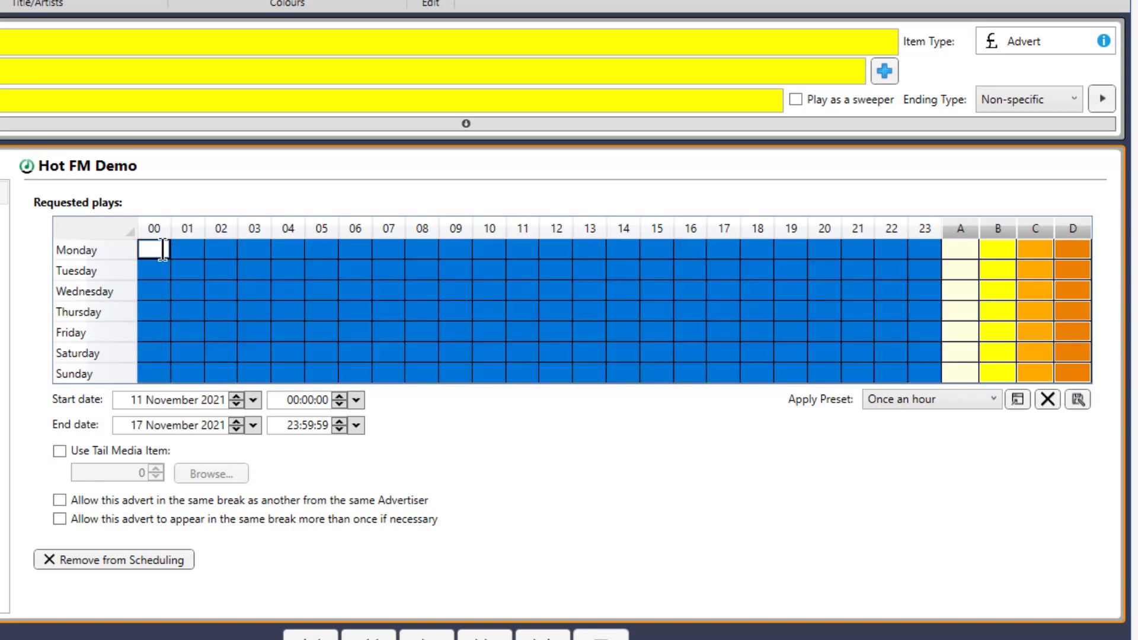
text(1)
key(Return)
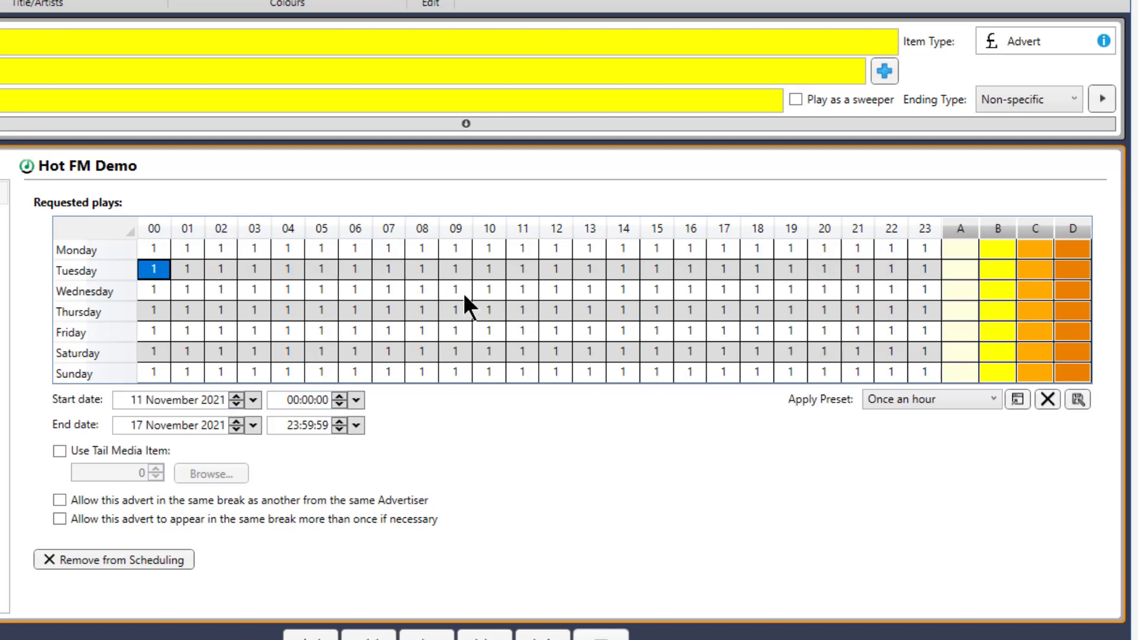
Request 2 plays of the advert in each of hours 08 and 09 on every day.
click(422, 230)
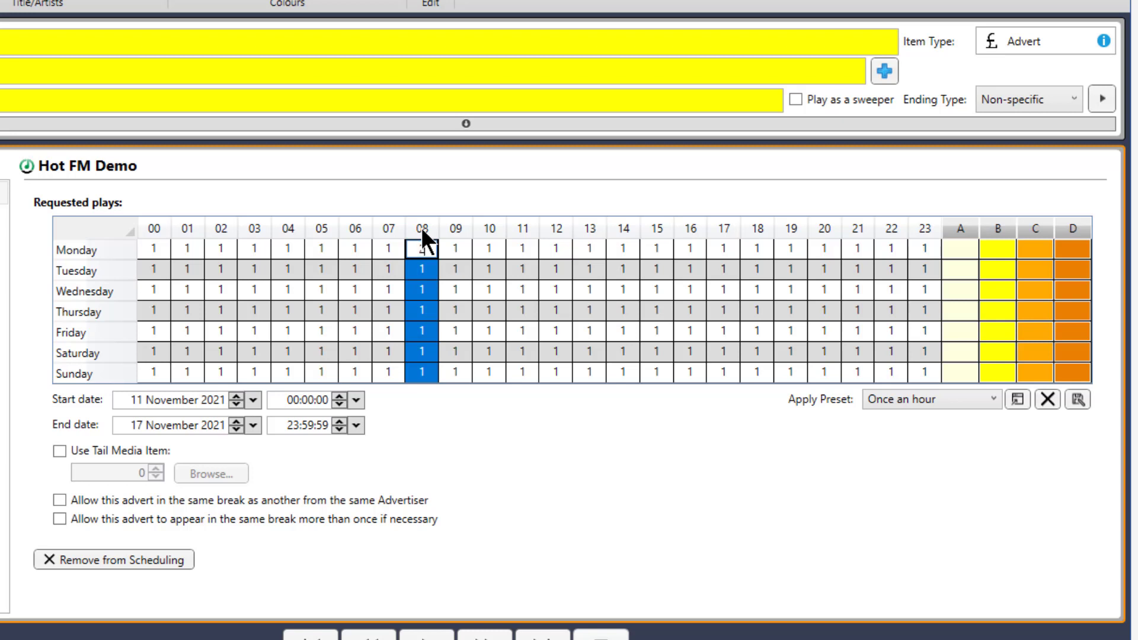
key(Return)
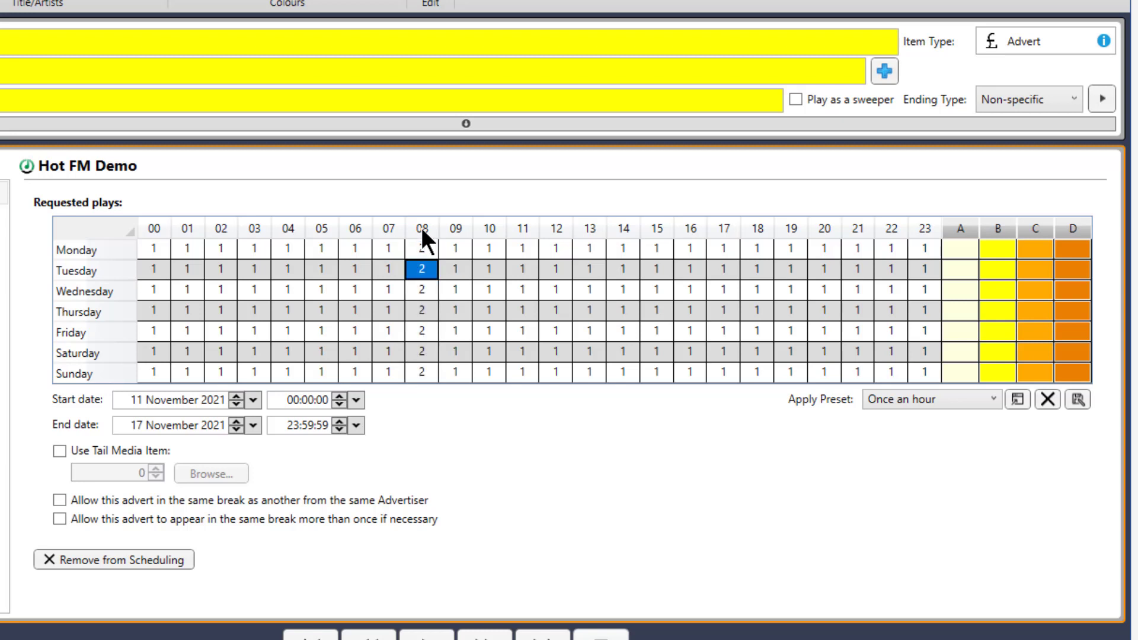
click(454, 230)
text(2)
key(Return)
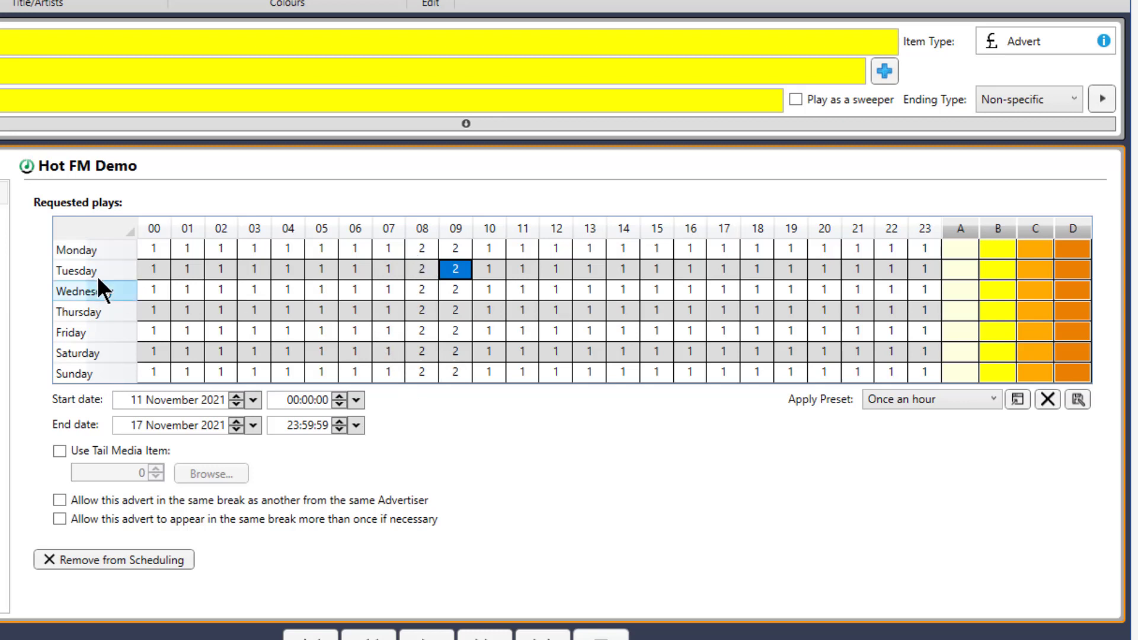
Assign hours 08 to 10 on every day to group A and request 2 plays in group A for each day.
drag(414, 247, 479, 379)
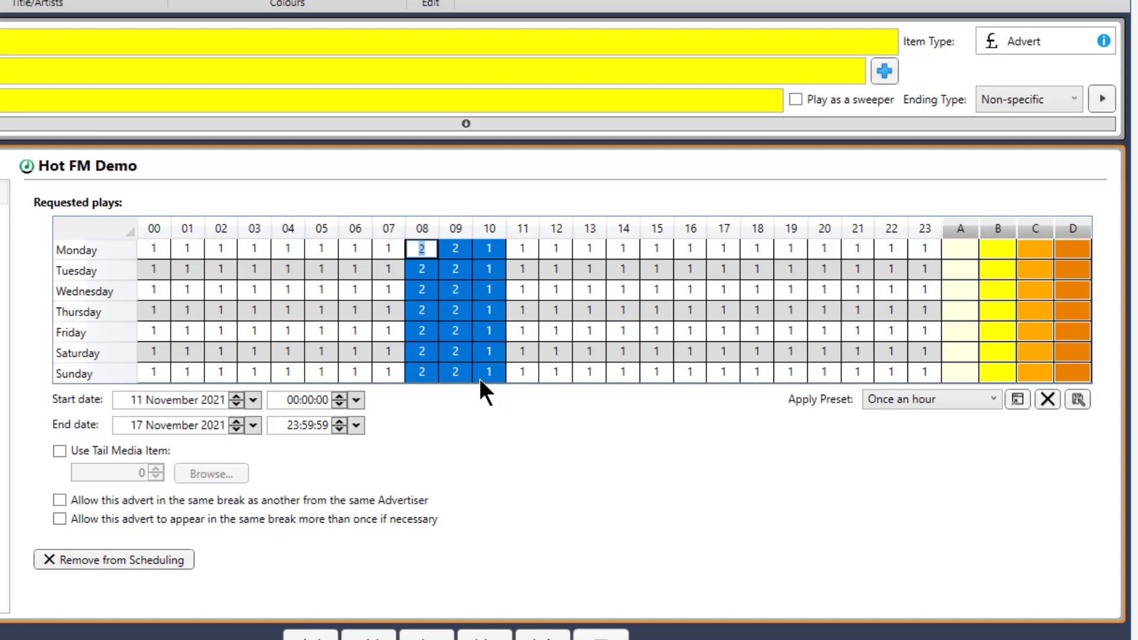
text(A)
key(Return)
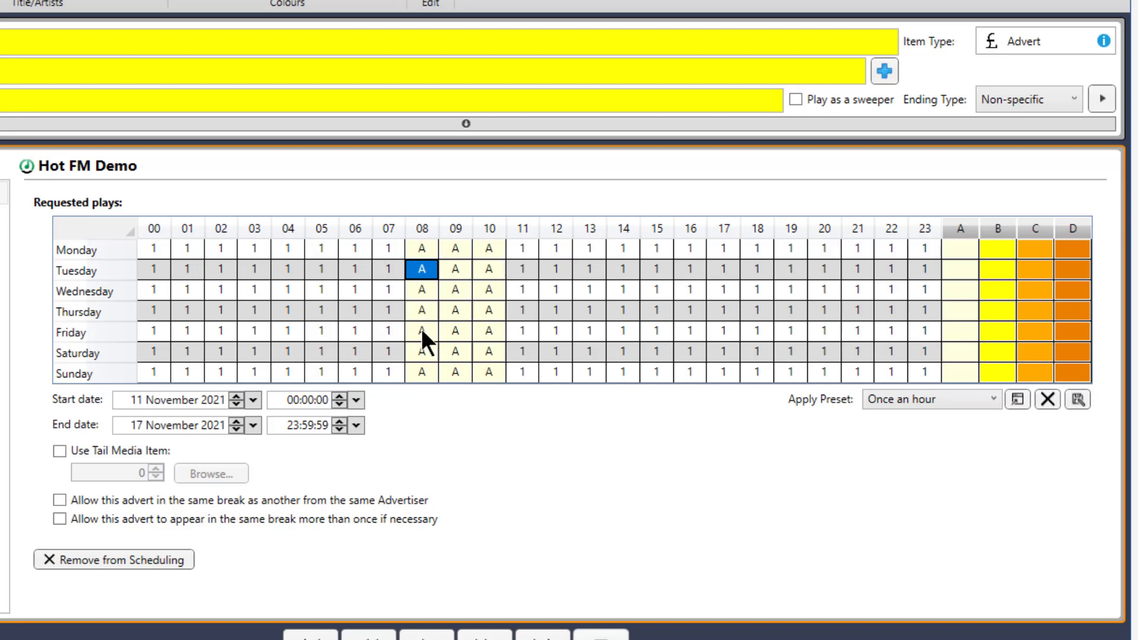
click(960, 250)
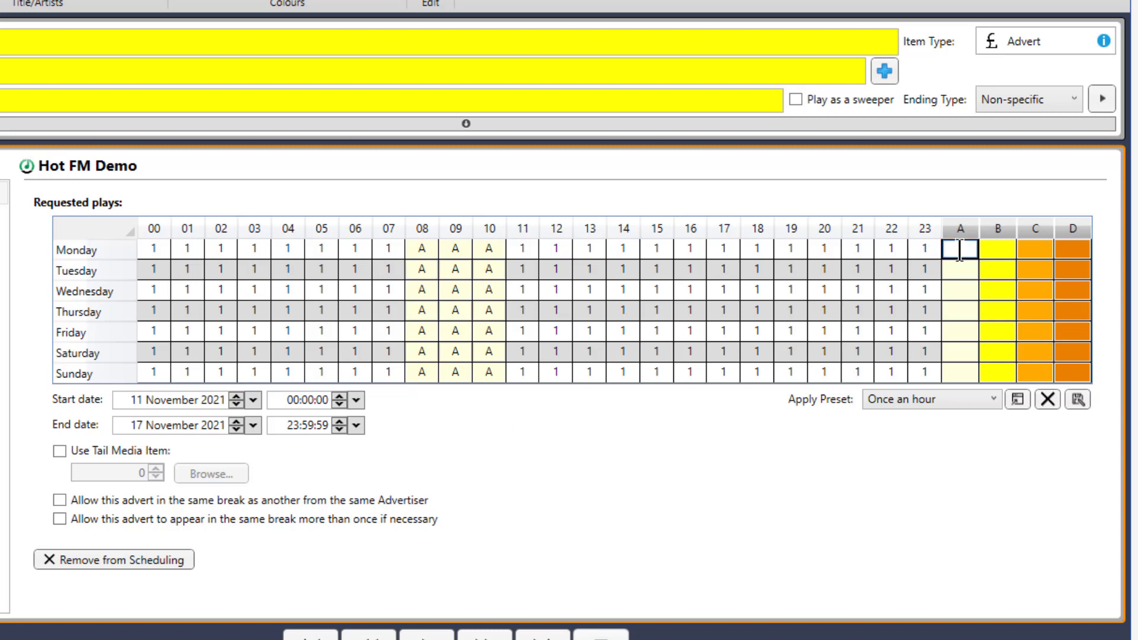
text(2)
shift+click(963, 373)
text(2)
key(Return)
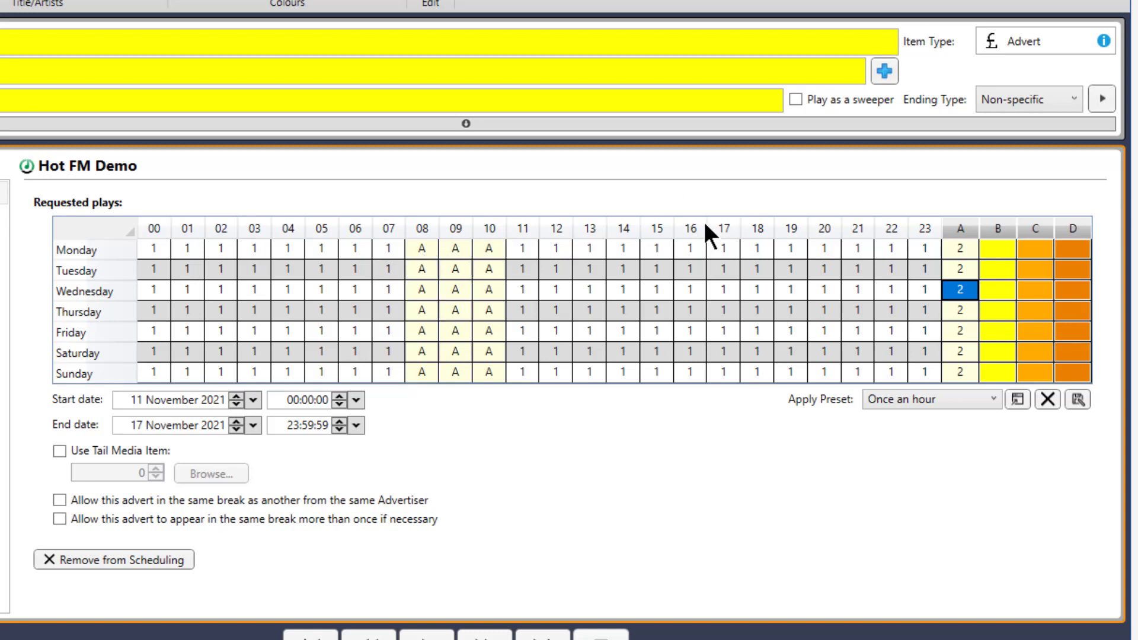
Assign hours 15 to 18 on every day to group B and request 2 plays in group B for each day.
drag(659, 246, 752, 372)
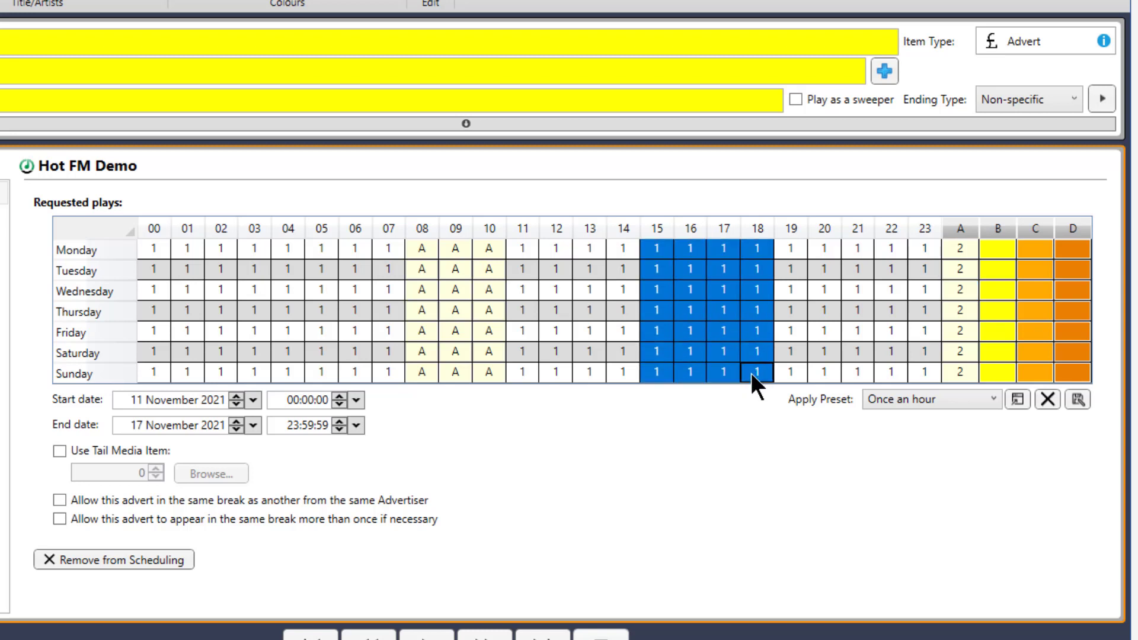
key(F2)
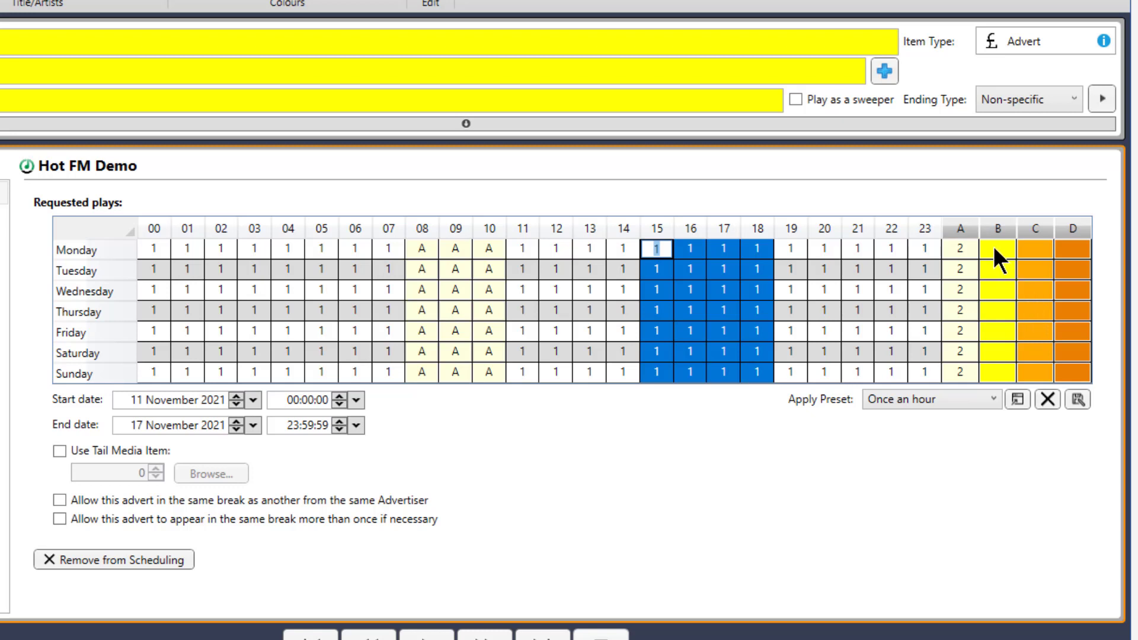
text(B)
key(Return)
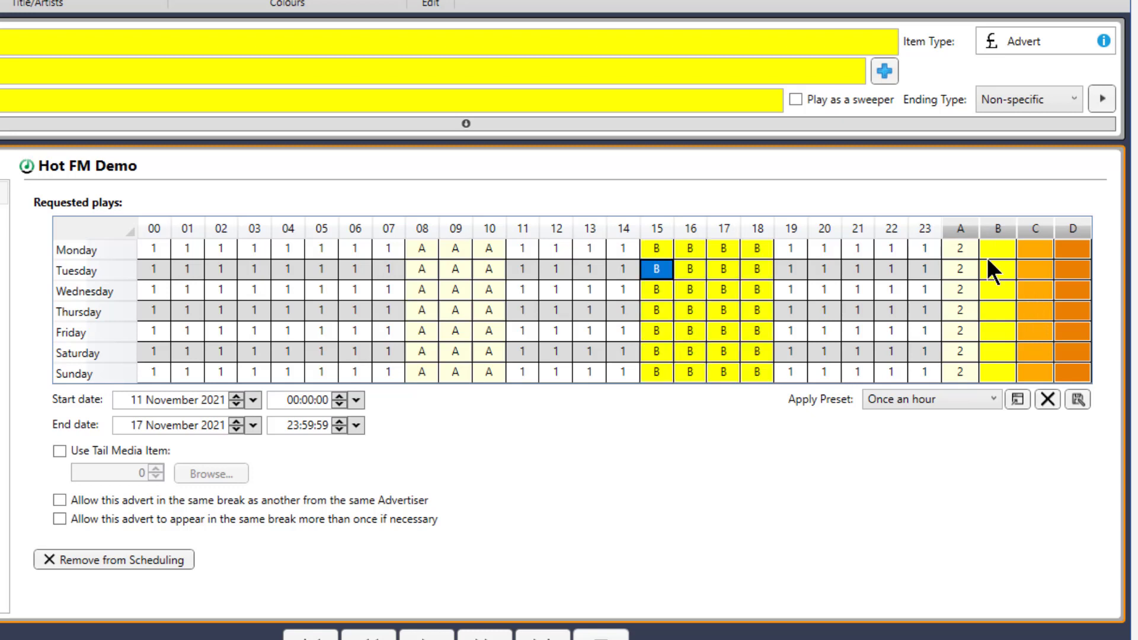
drag(1009, 241, 1005, 379)
text(2)
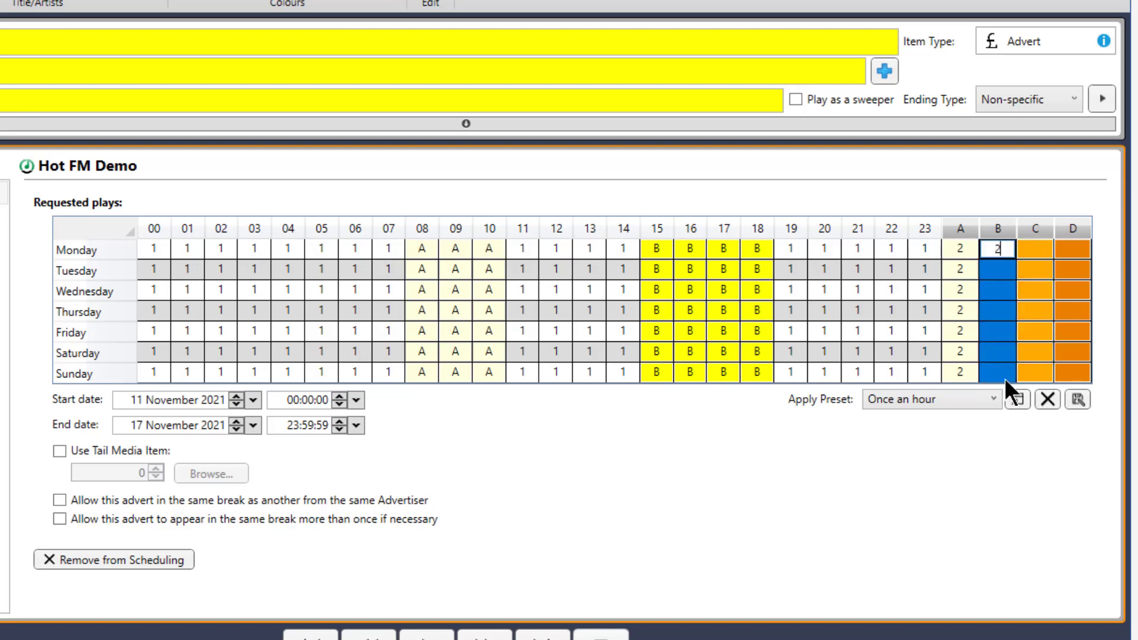
key(Return)
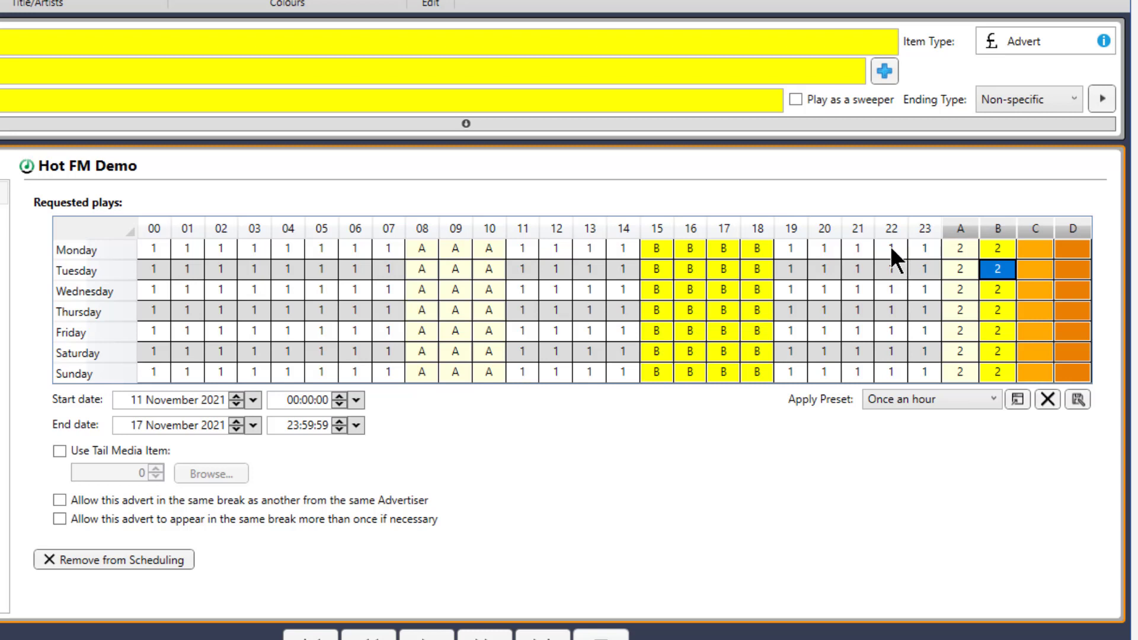
Assign hours 00 to 05 on every day to group C and request 4 plays in group C for each day.
drag(145, 248, 329, 396)
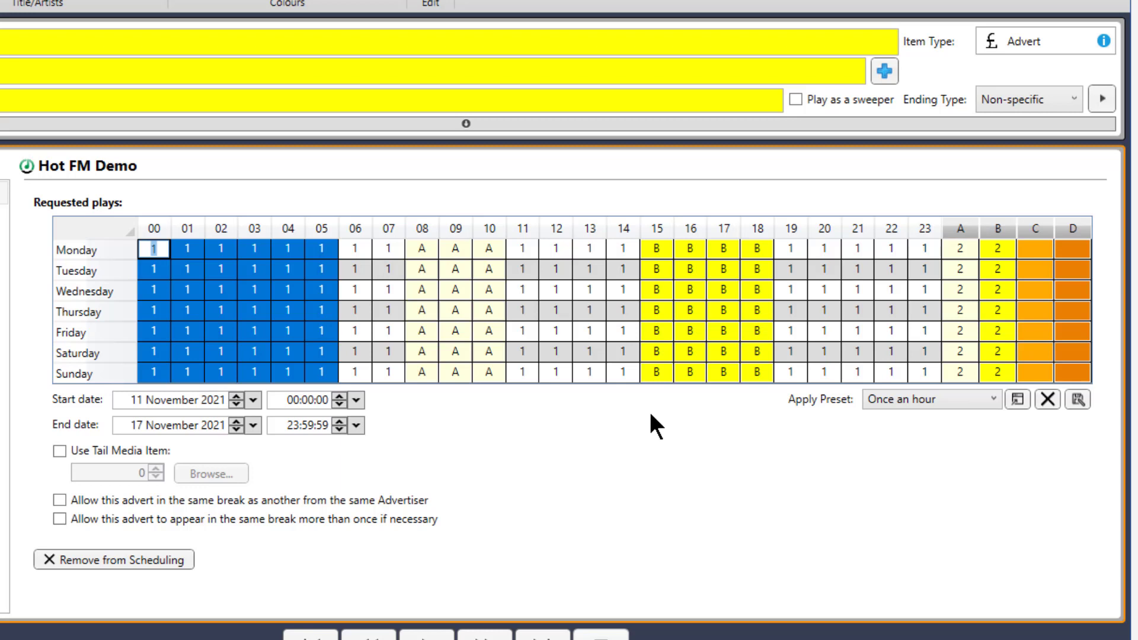
text(C)
key(Return)
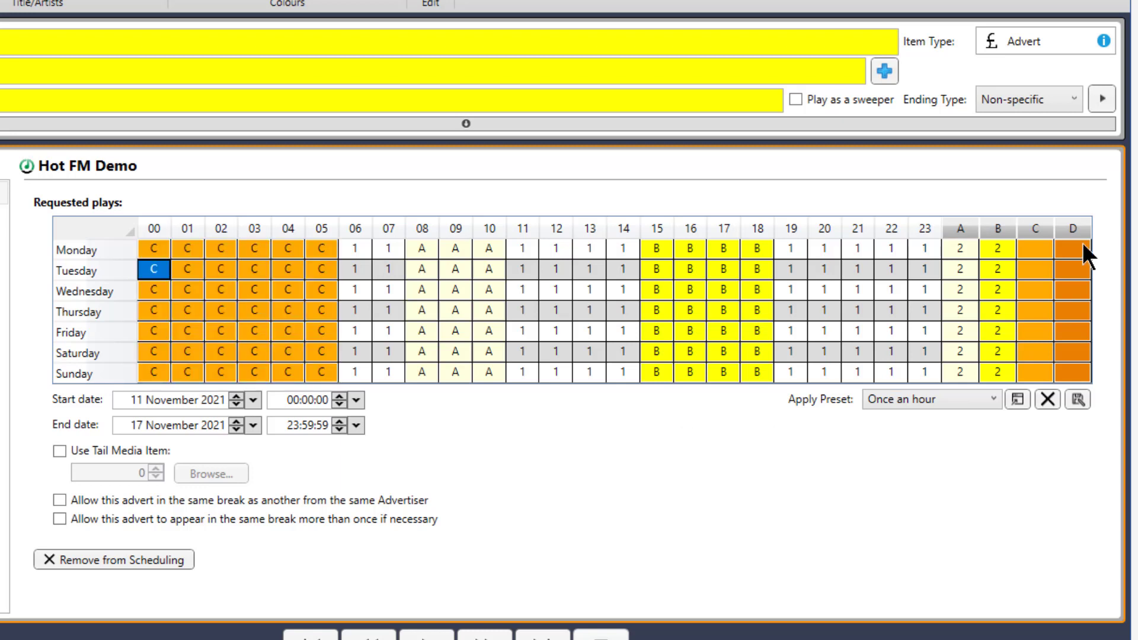
drag(1038, 253, 1029, 373)
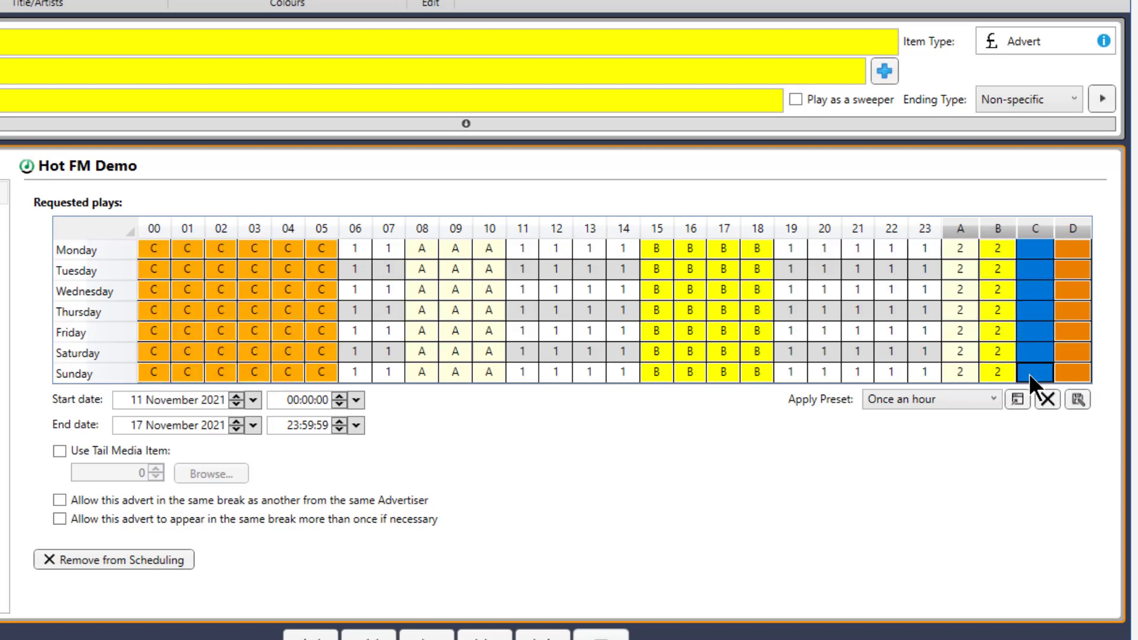
text(4)
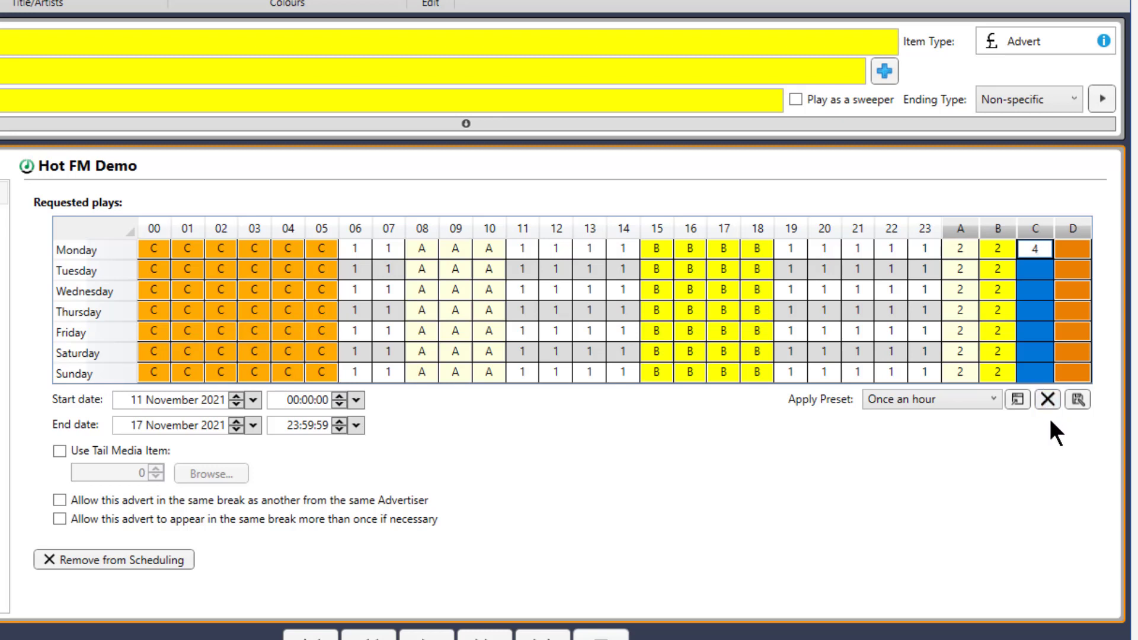
key(Return)
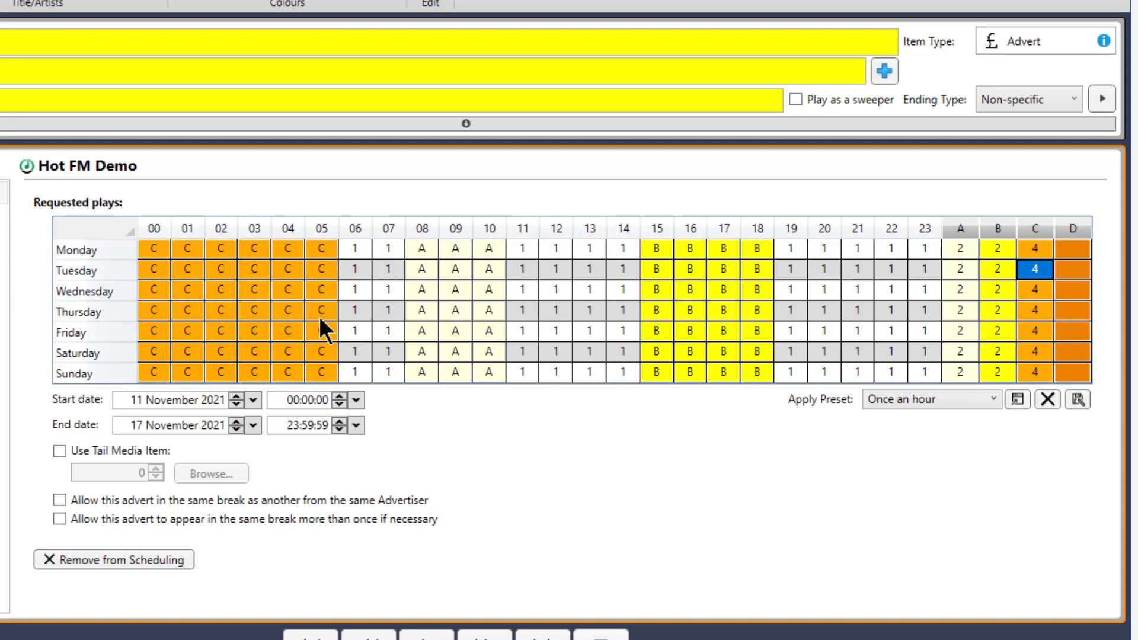
Save the current requested plays layout as a preset named Natwest Deal.
click(995, 395)
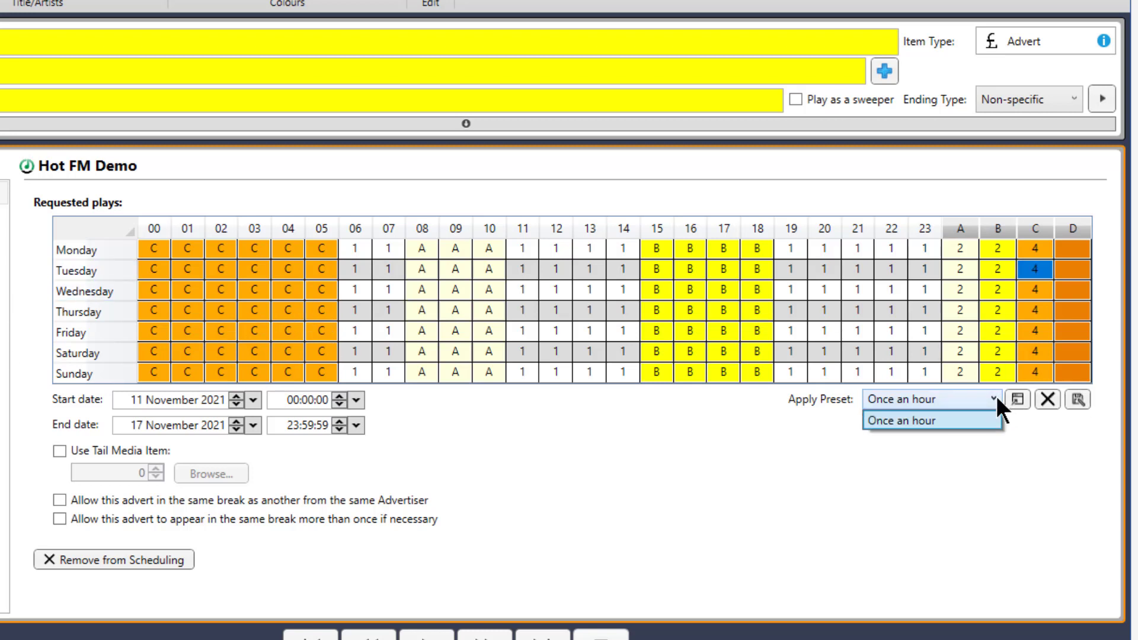
click(993, 395)
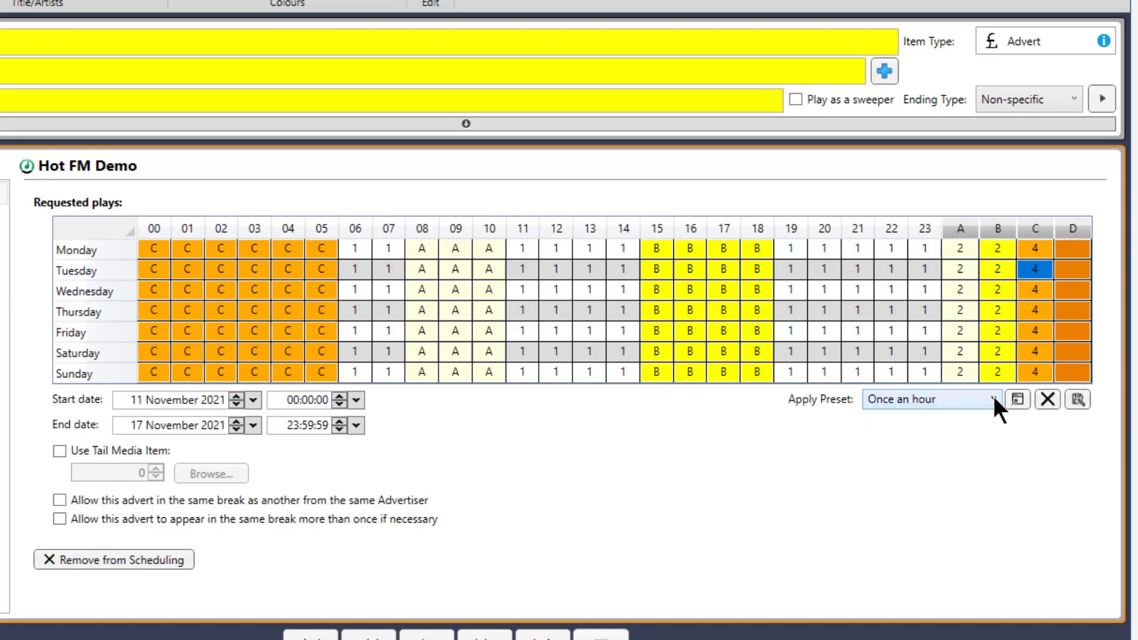
click(1077, 399)
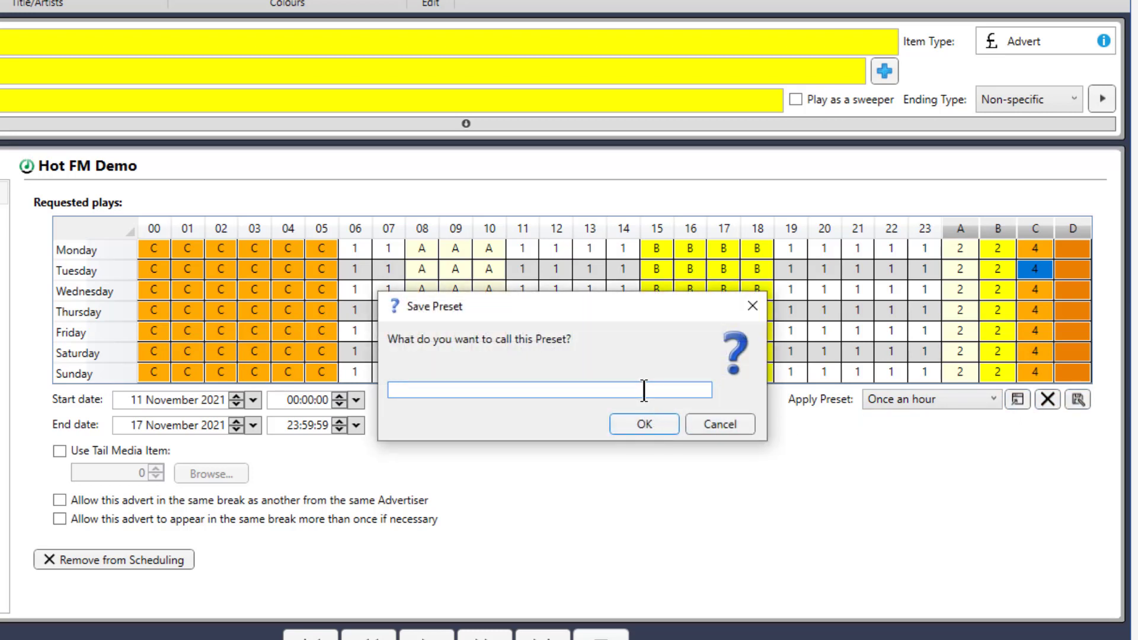
text(Natwest Deal)
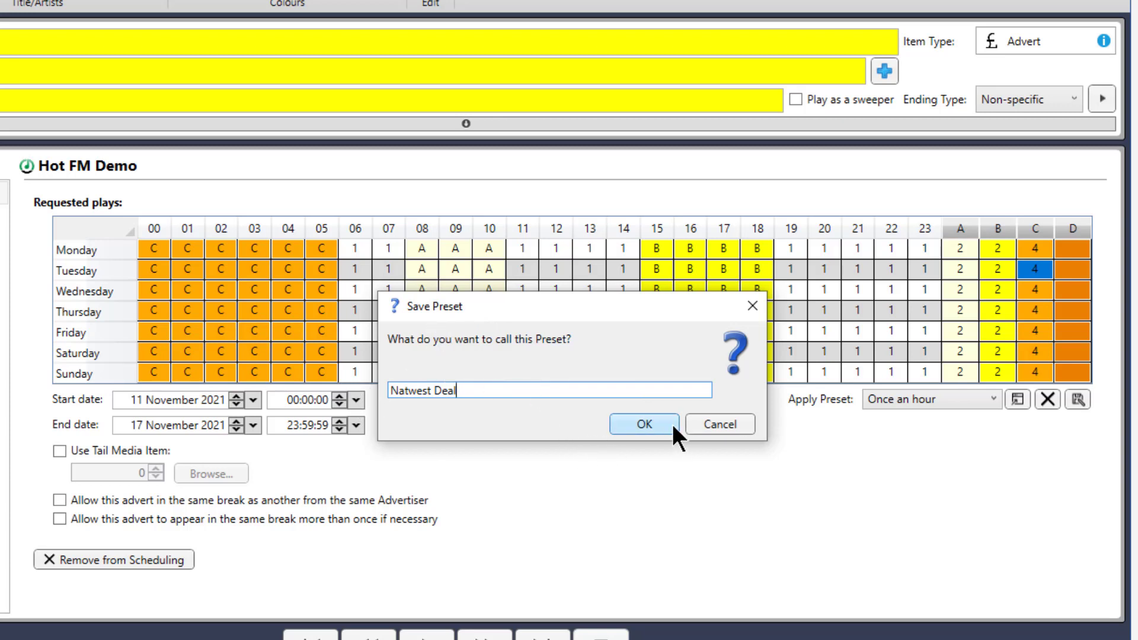
click(650, 422)
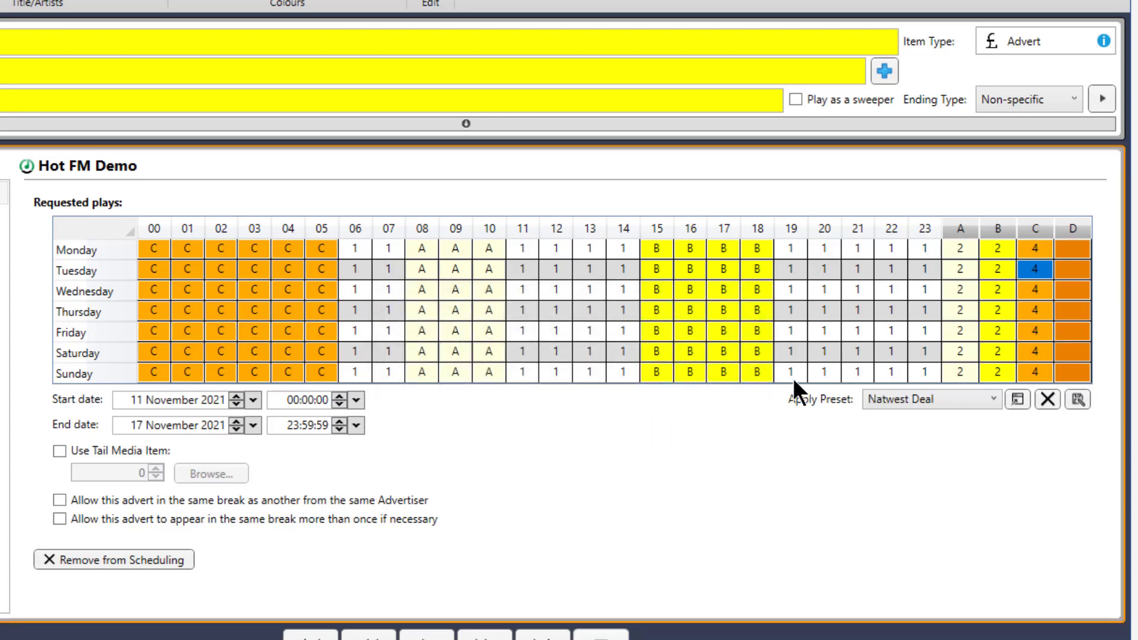
Try the Once an hour preset on the requested plays and reapply the Natwest Deal preset.
click(994, 398)
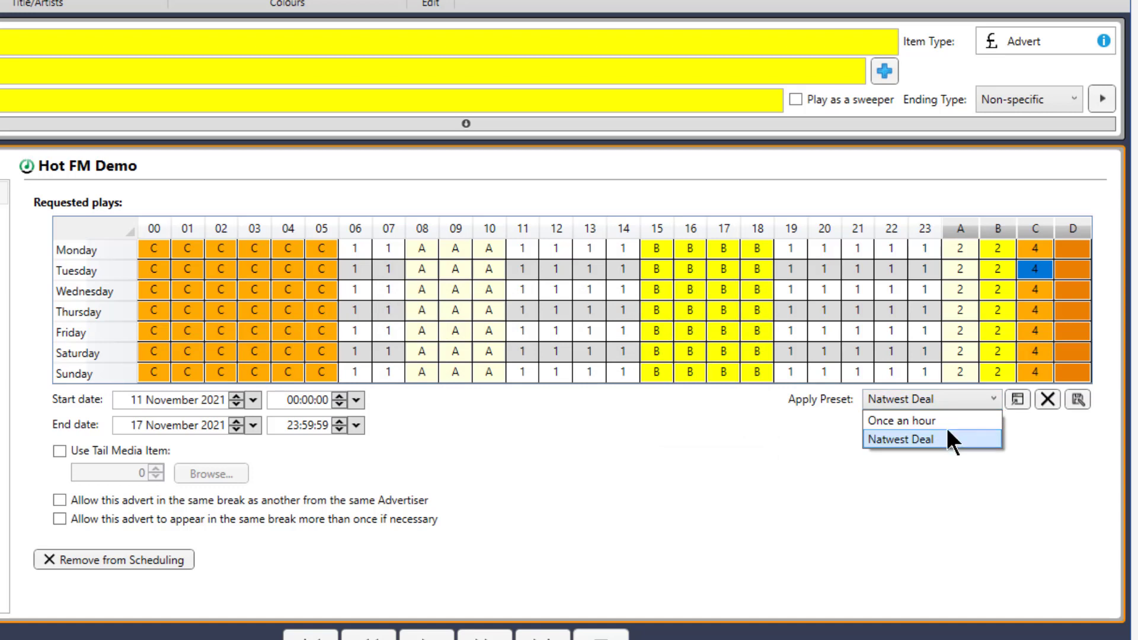
click(955, 420)
click(1018, 399)
click(936, 399)
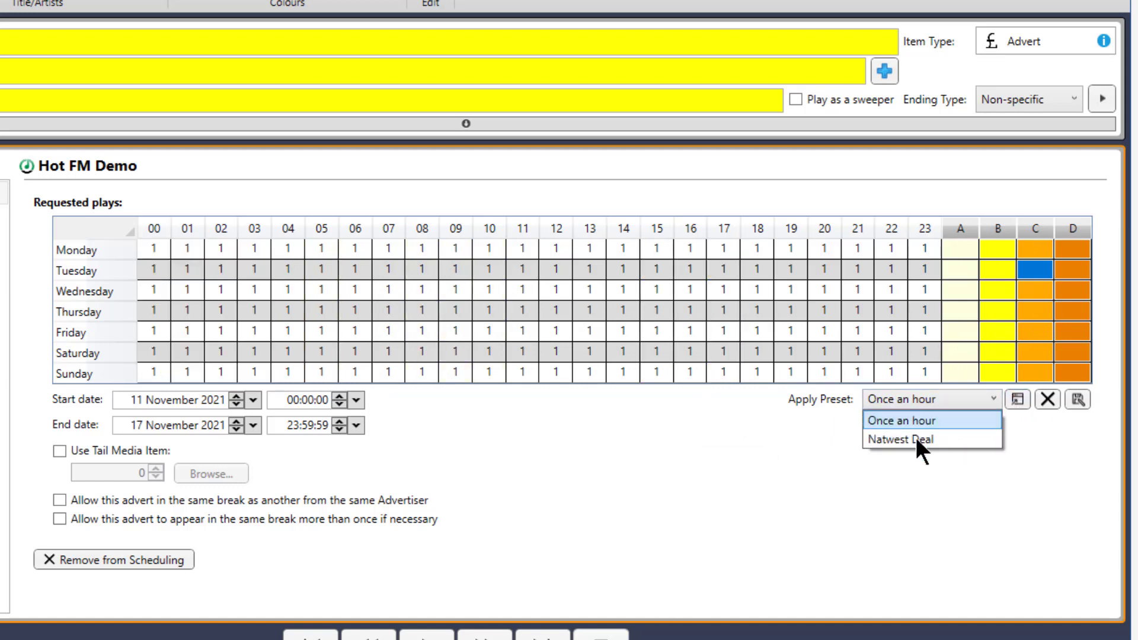
click(902, 441)
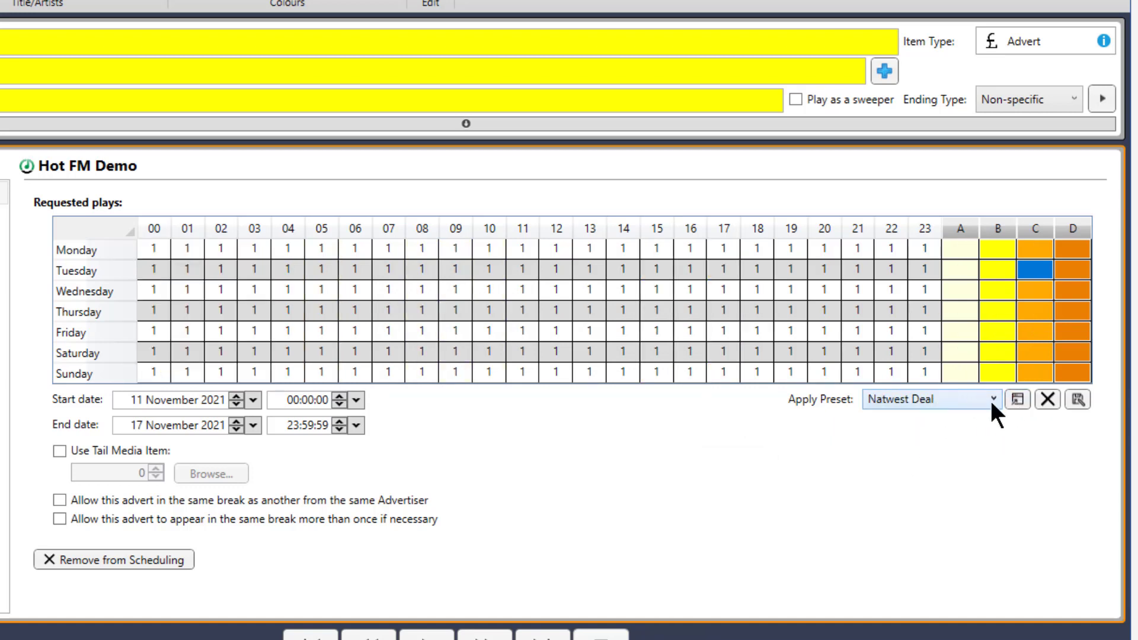
click(1017, 399)
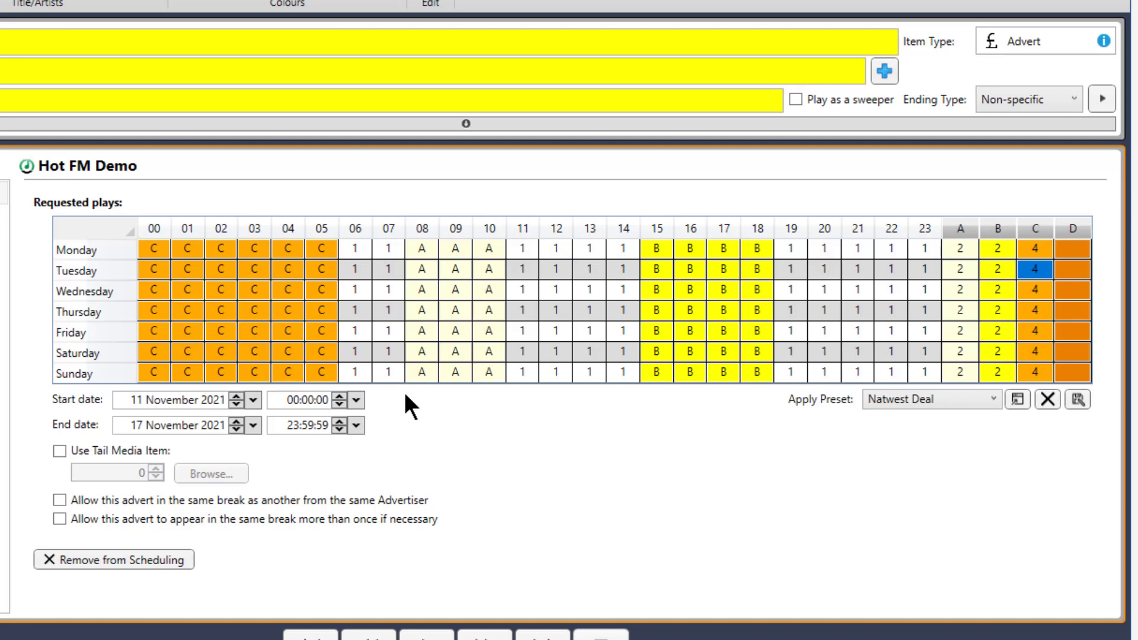
Set the advert's scheduling end date to 30 November 2021.
click(253, 425)
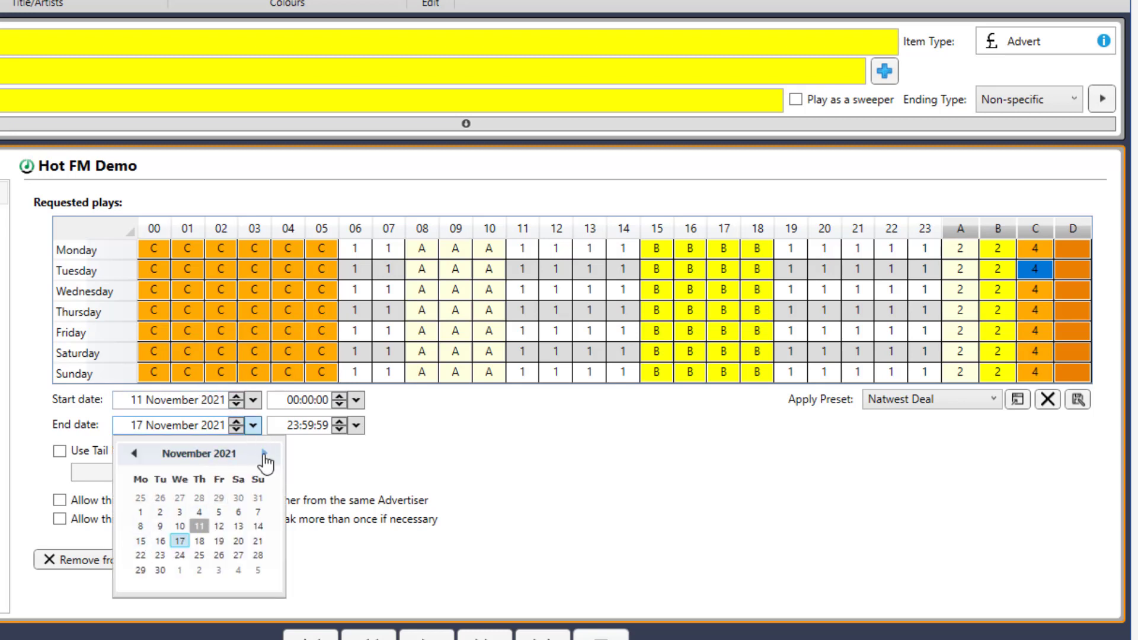
click(264, 453)
click(179, 498)
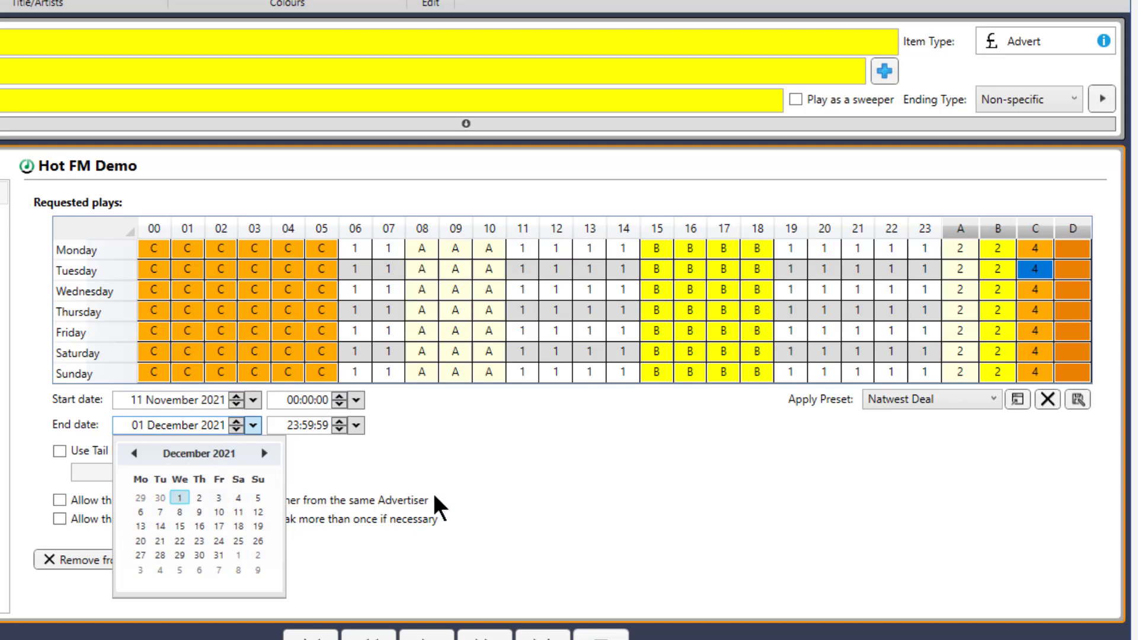
click(499, 455)
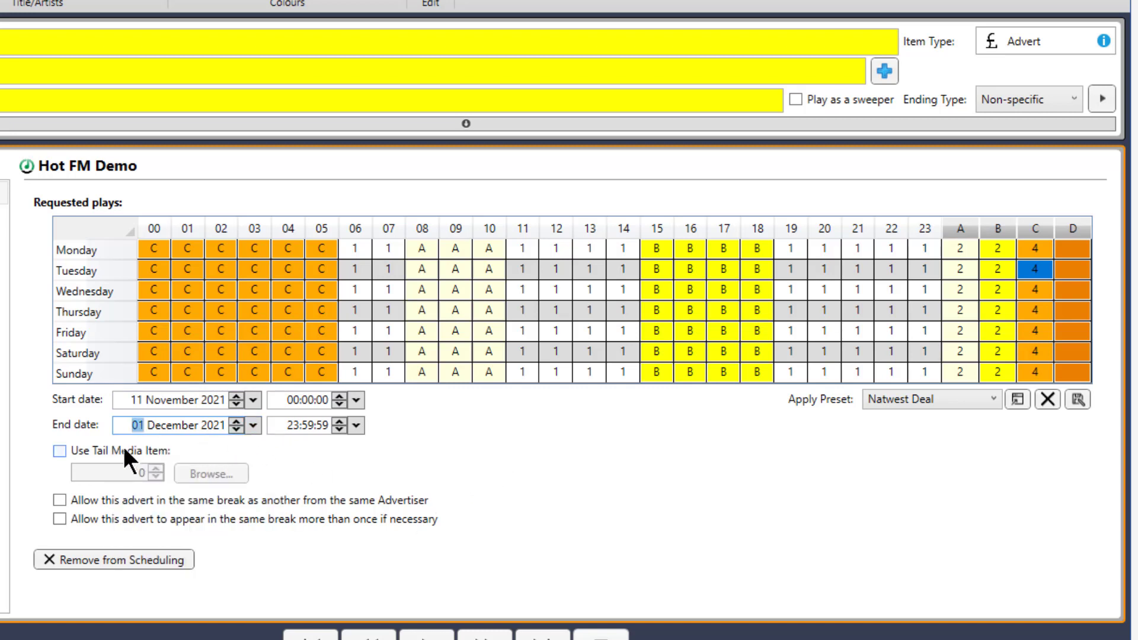
click(254, 425)
click(160, 498)
Enable a tail media item for the advert and choose item 909, Natwest "Telephone On Hold".
click(60, 450)
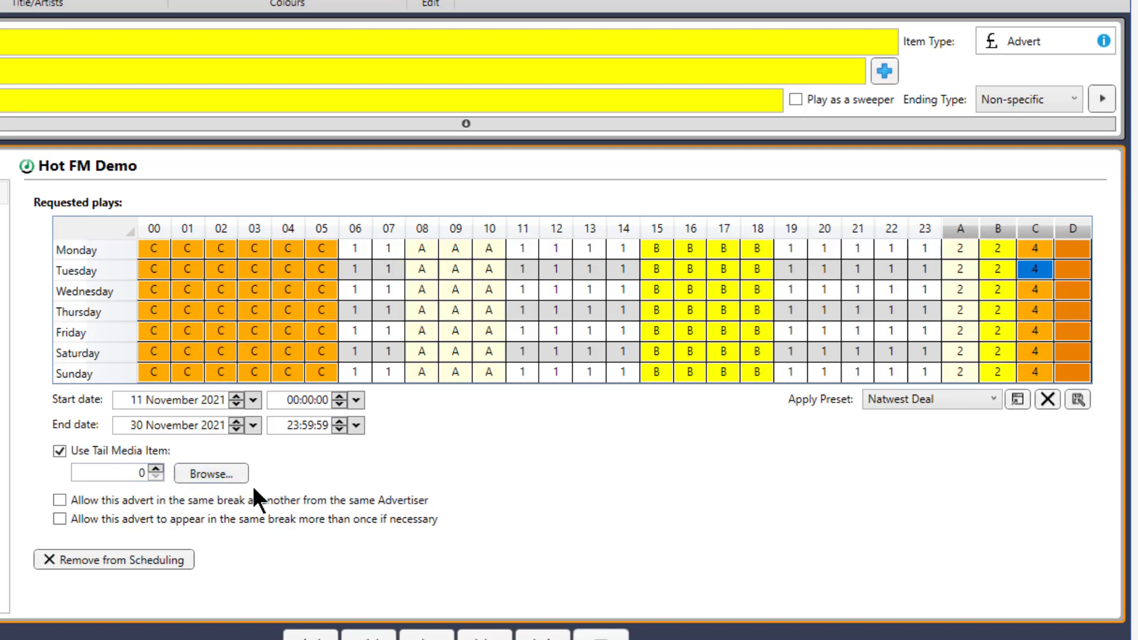
click(228, 481)
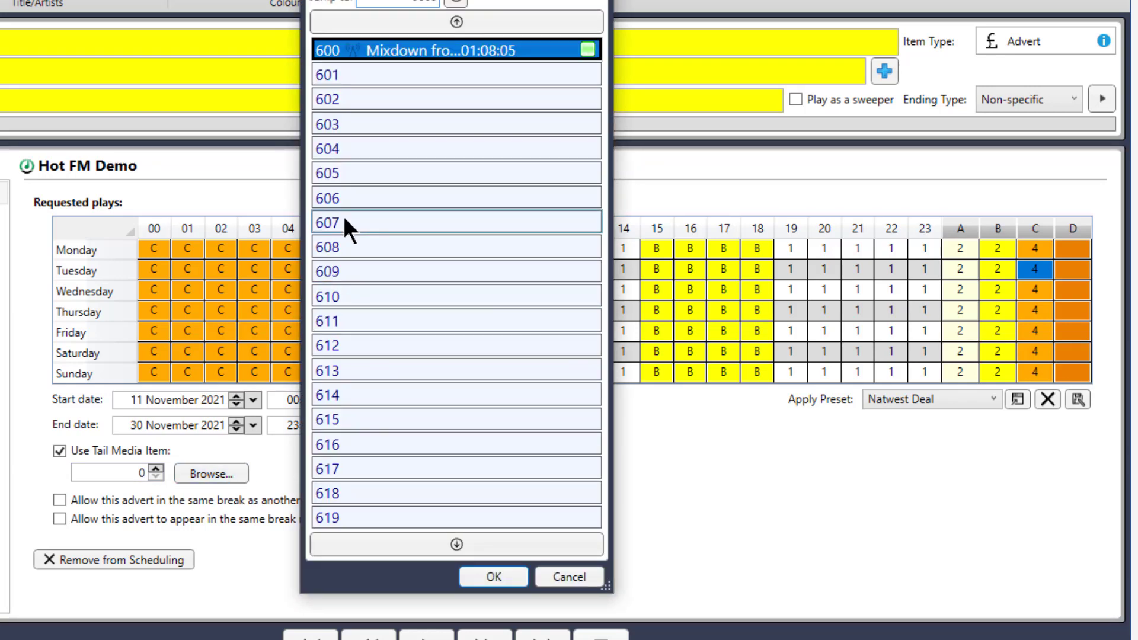
text(9000)
key(Return)
text(9)
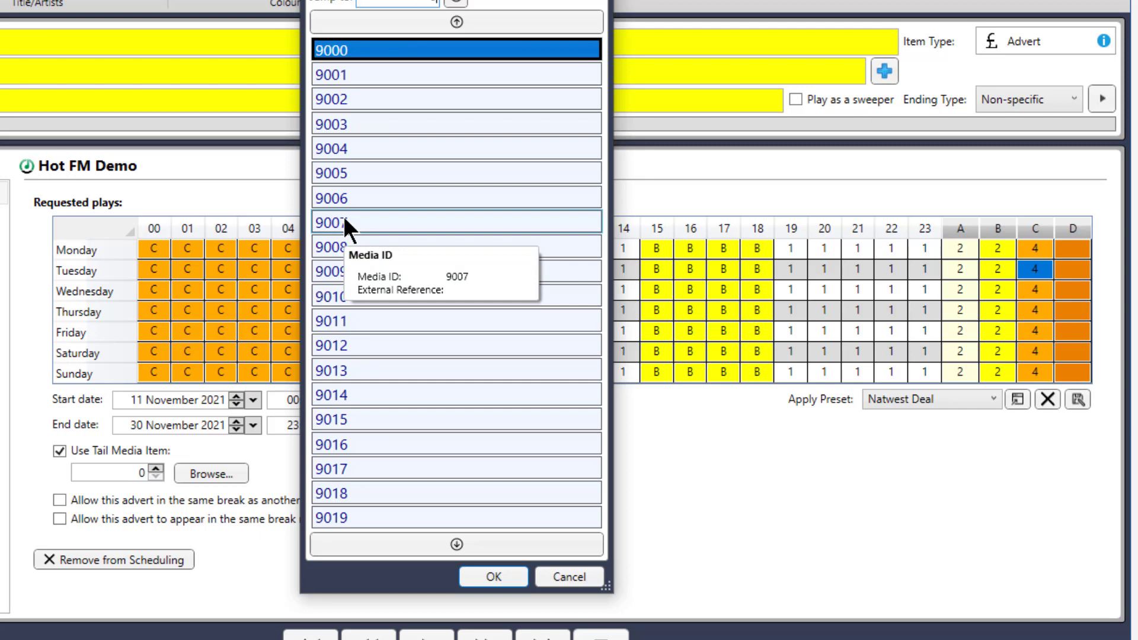
text(00)
key(Return)
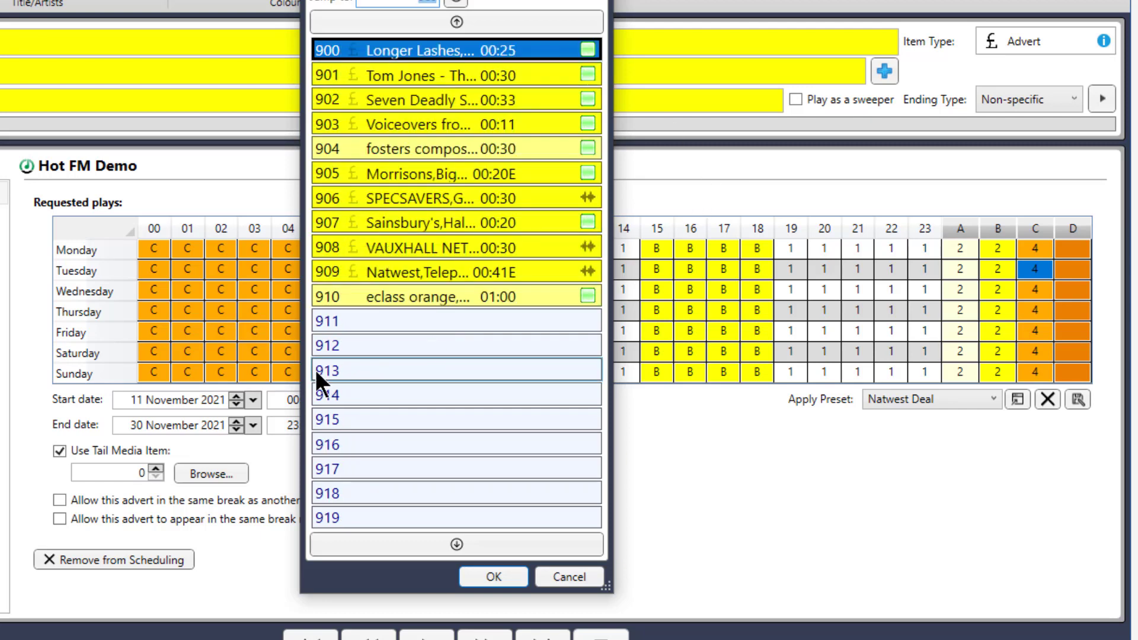
double_click(432, 277)
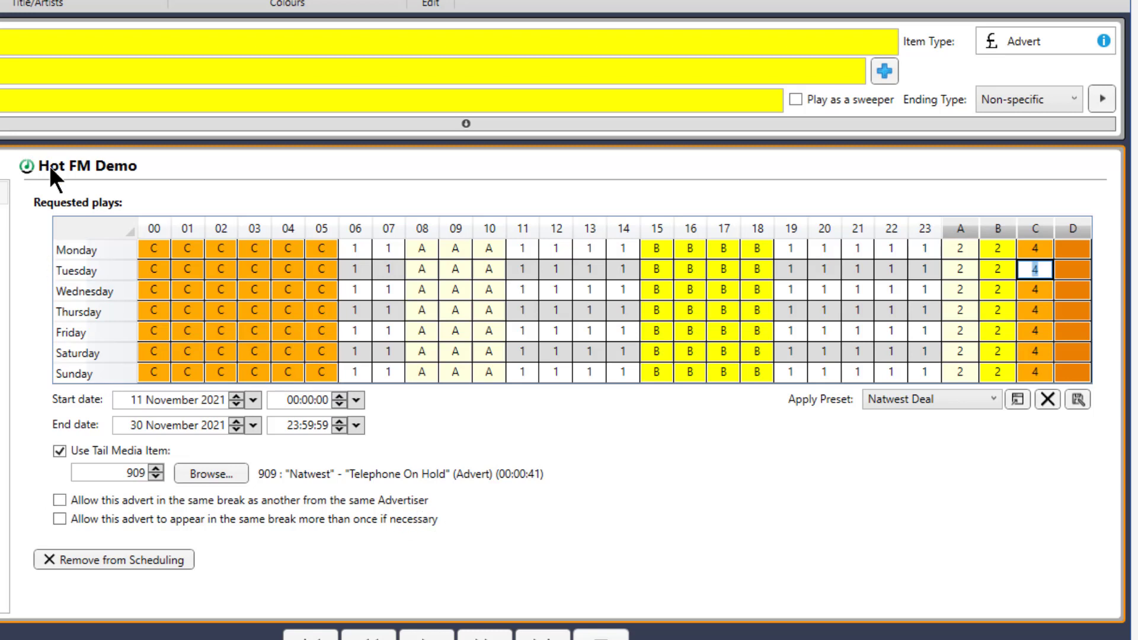
click(42, 68)
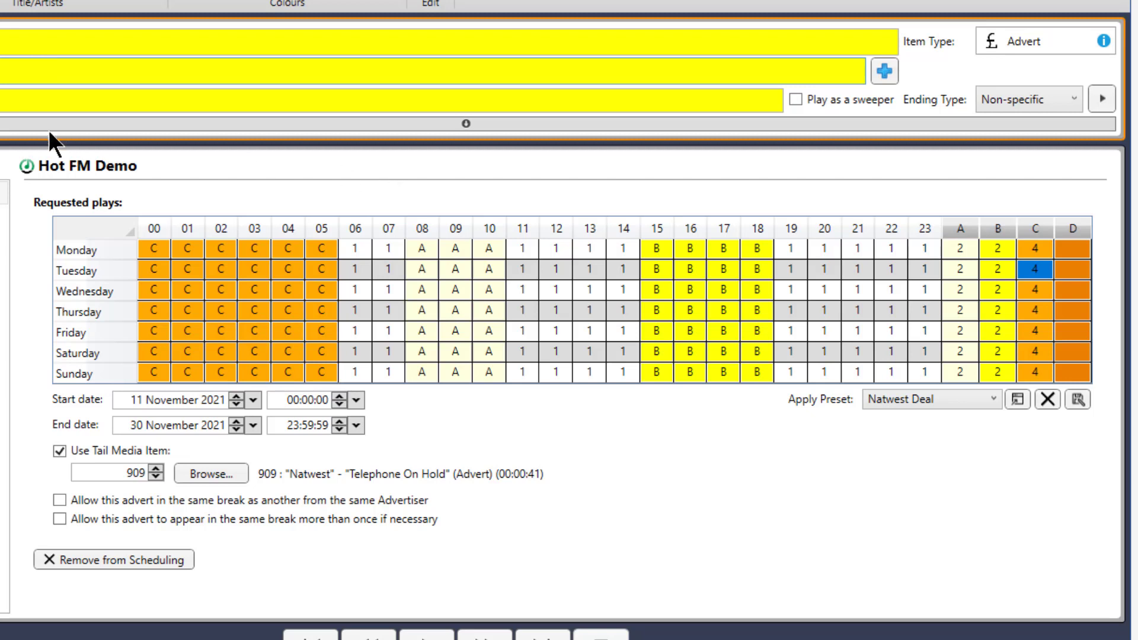
click(13, 40)
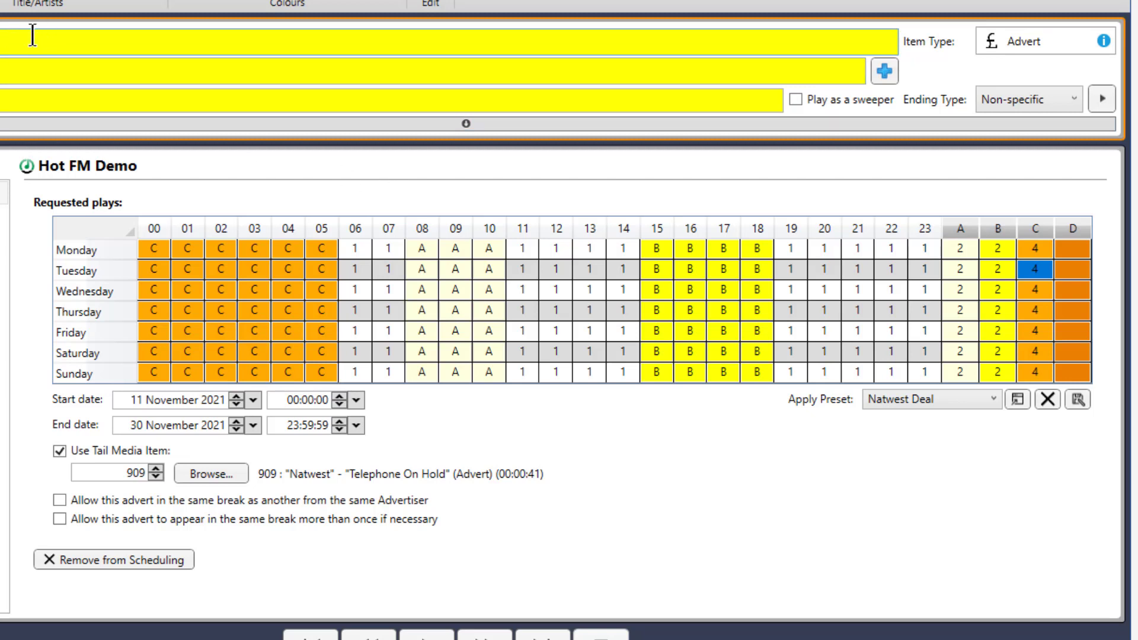
click(19, 61)
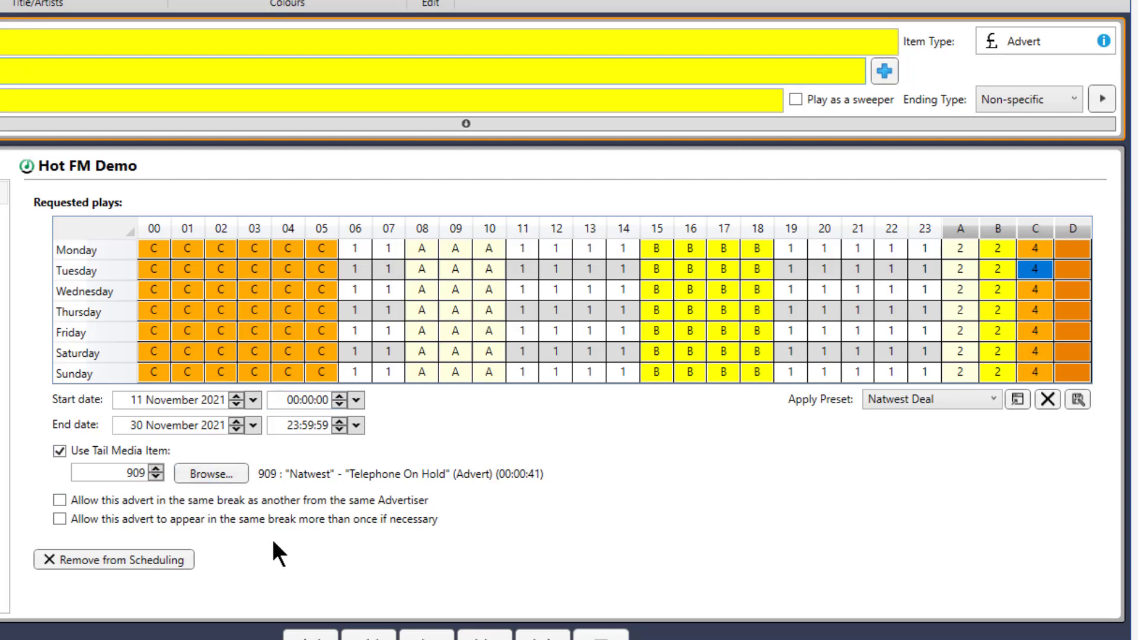
click(58, 501)
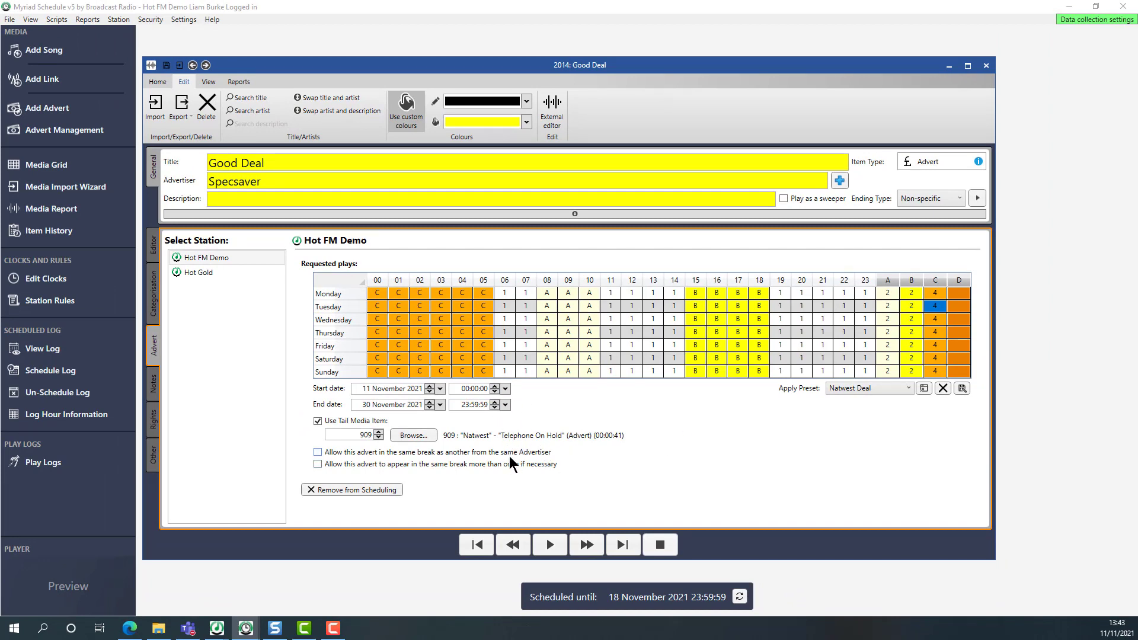
Review the advert's categories and collision tags for Hot FM Demo and save the advert.
click(153, 291)
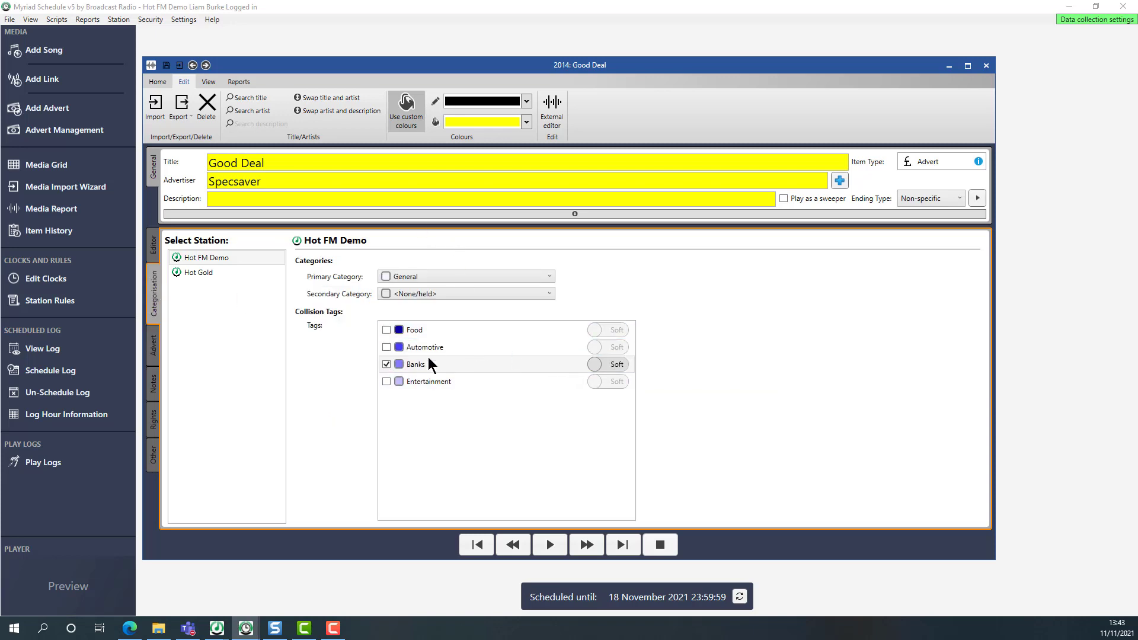
click(153, 354)
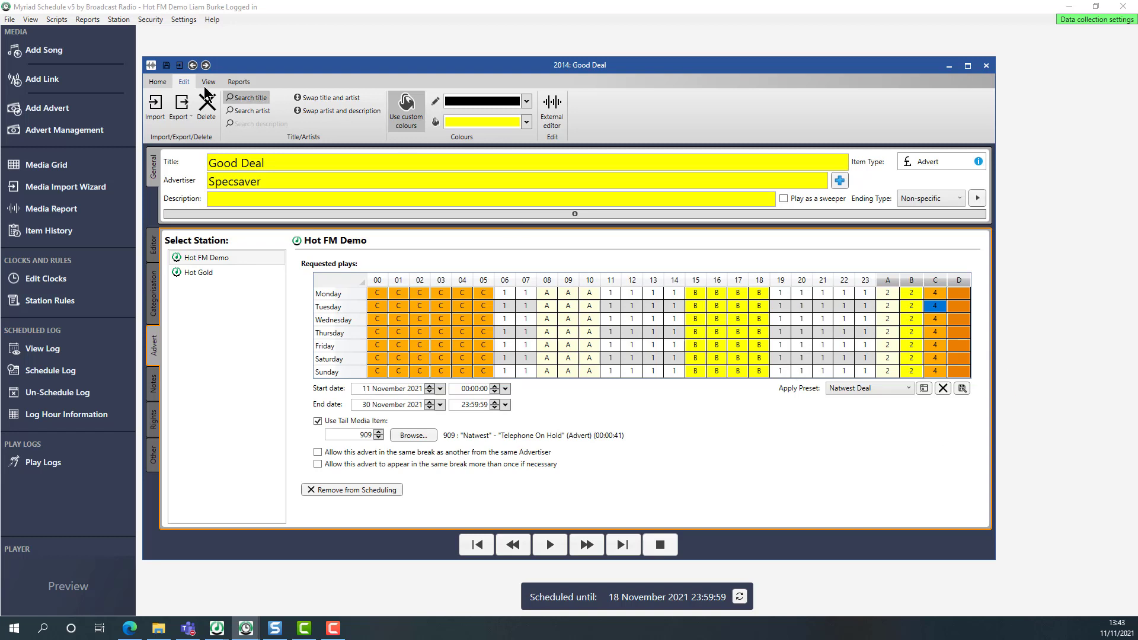
click(157, 82)
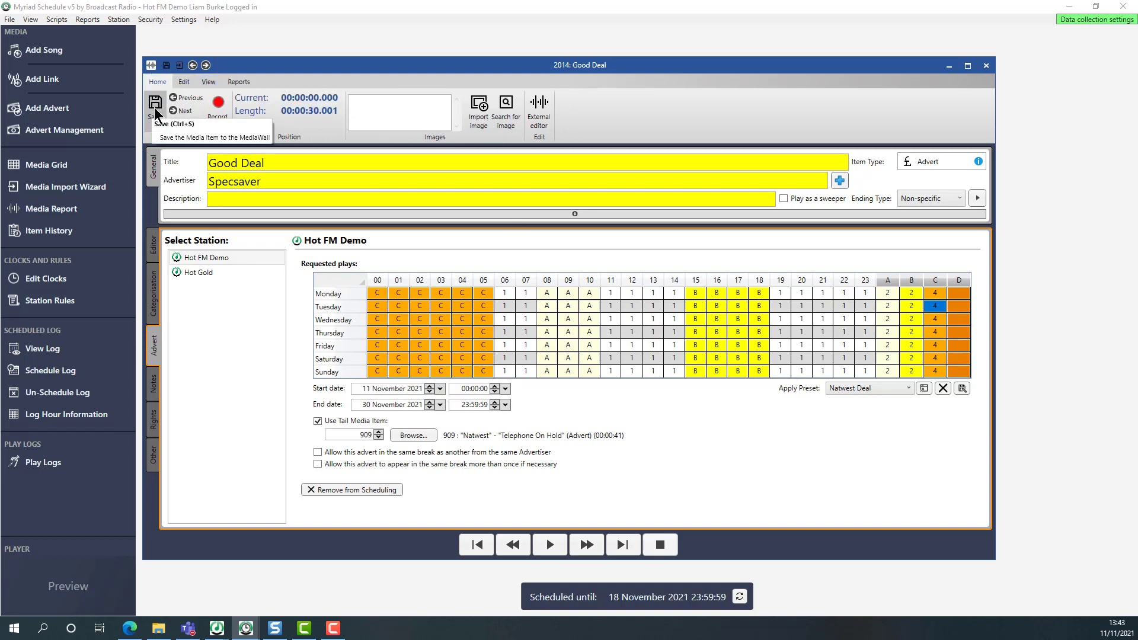
click(156, 109)
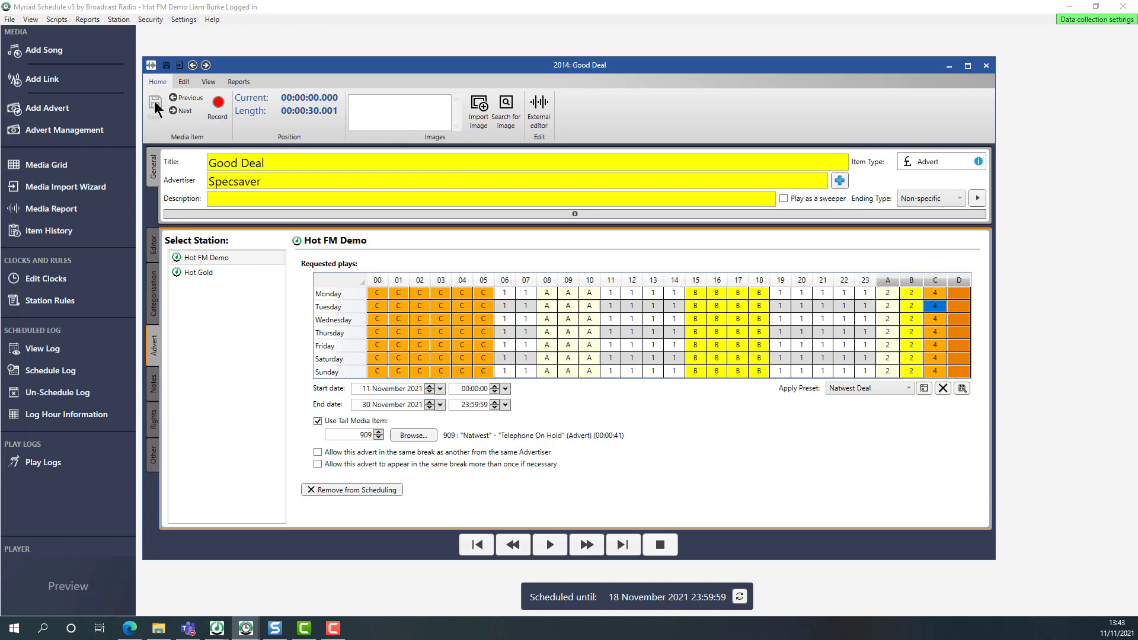
Close the saved Good Deal advert and search Advert Management for today's adverts.
click(986, 66)
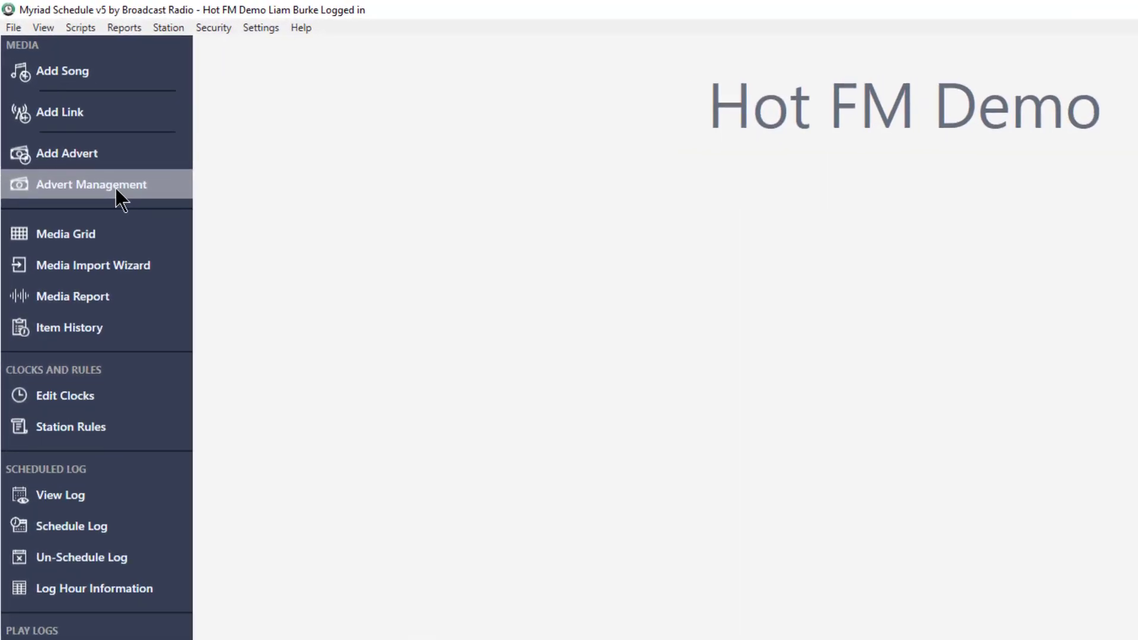
click(115, 187)
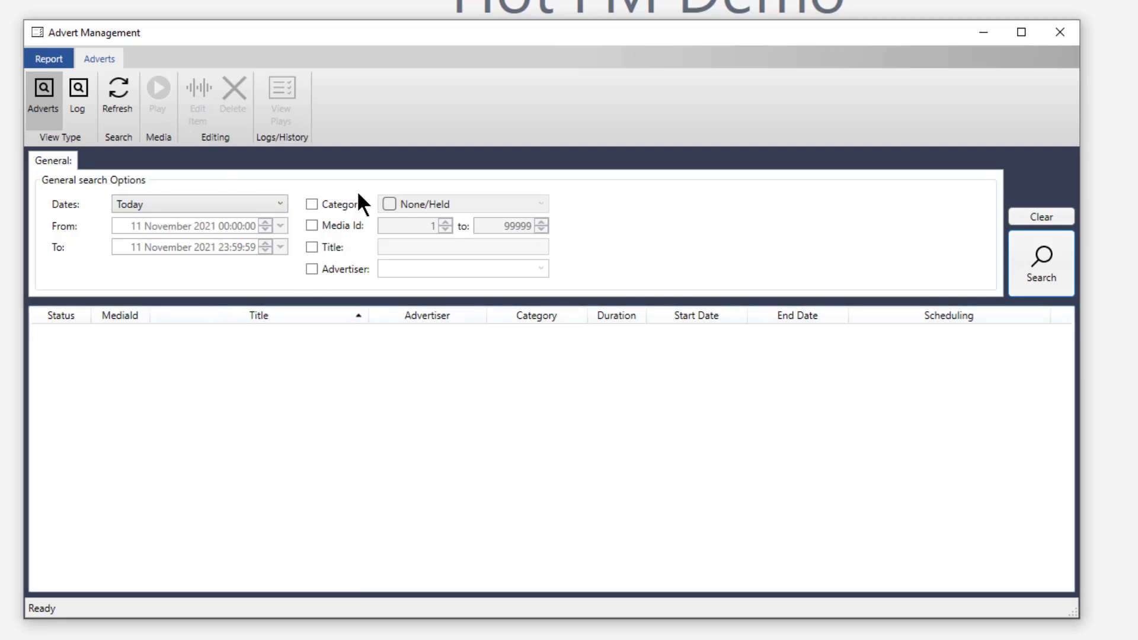
click(281, 204)
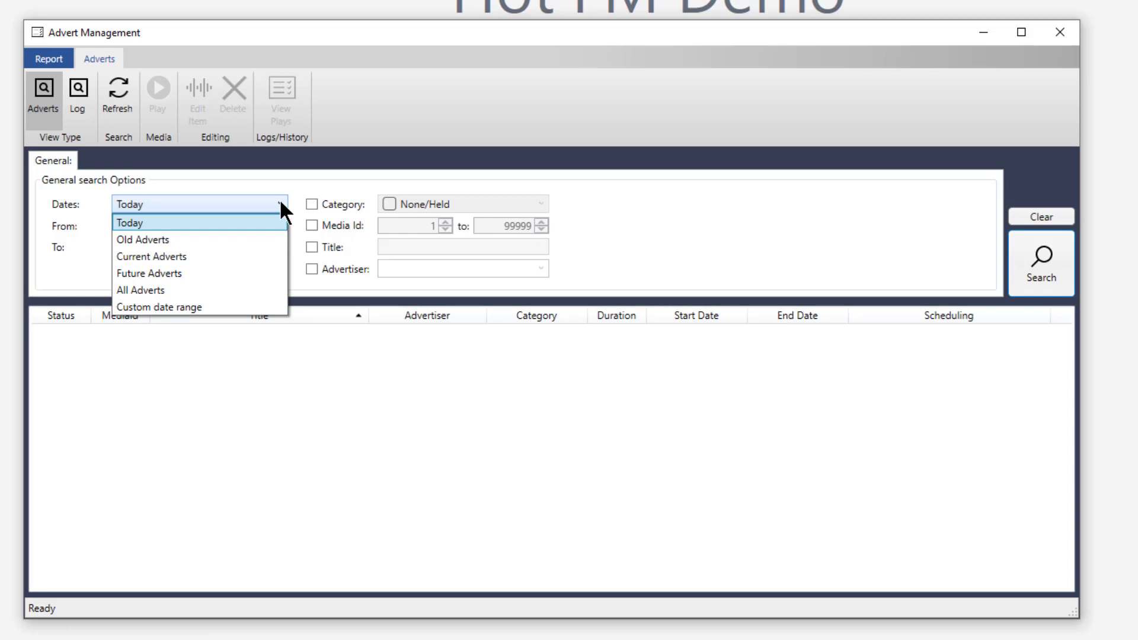
click(281, 204)
click(1041, 265)
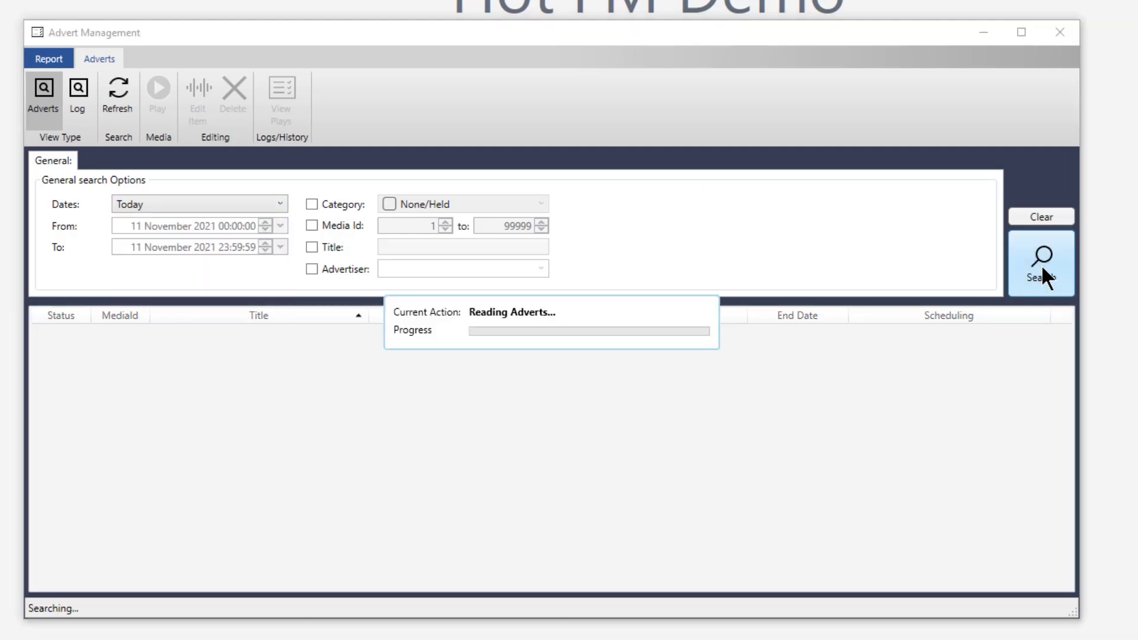
Look through the listed adverts' scheduling status and dates, and sort the list by status.
scroll(299, 383, down, 12)
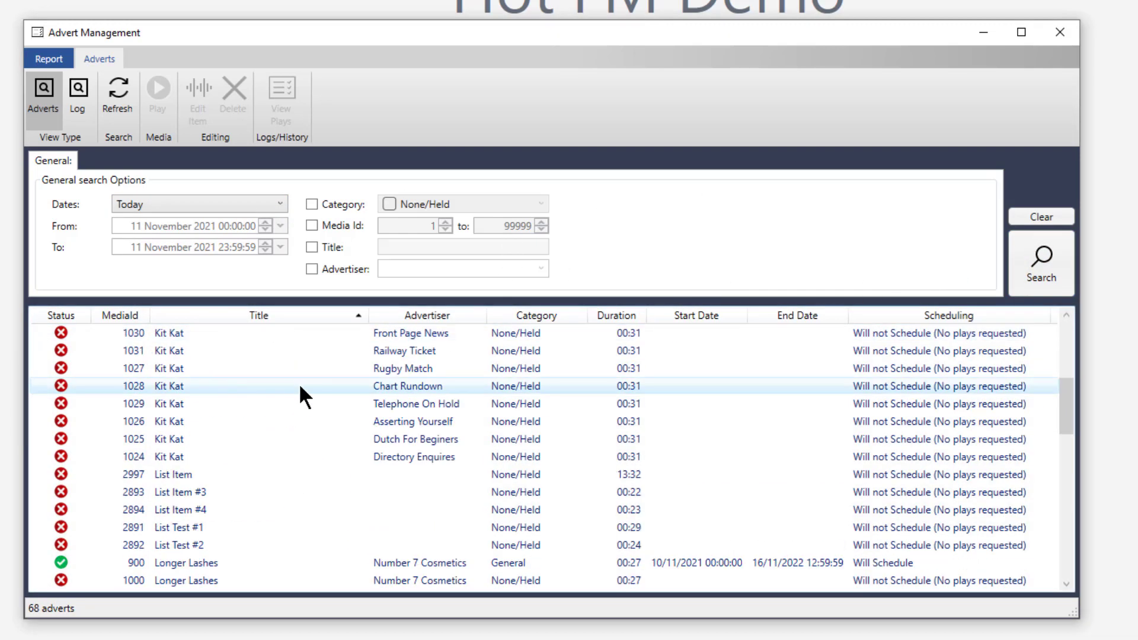
scroll(300, 381, up, 12)
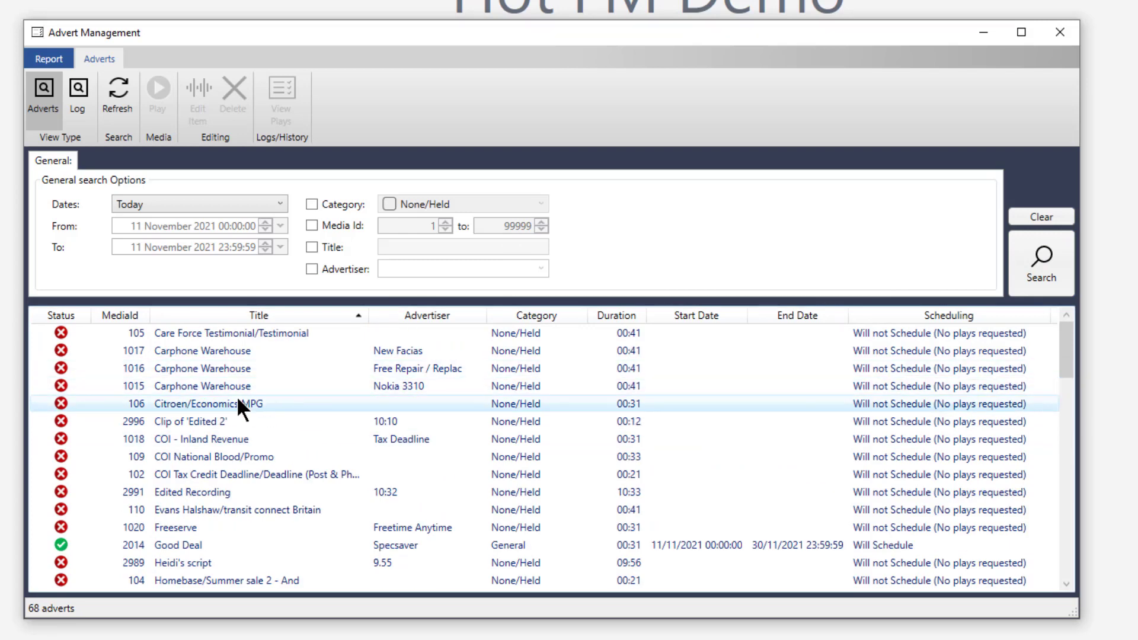
scroll(302, 409, down, 2)
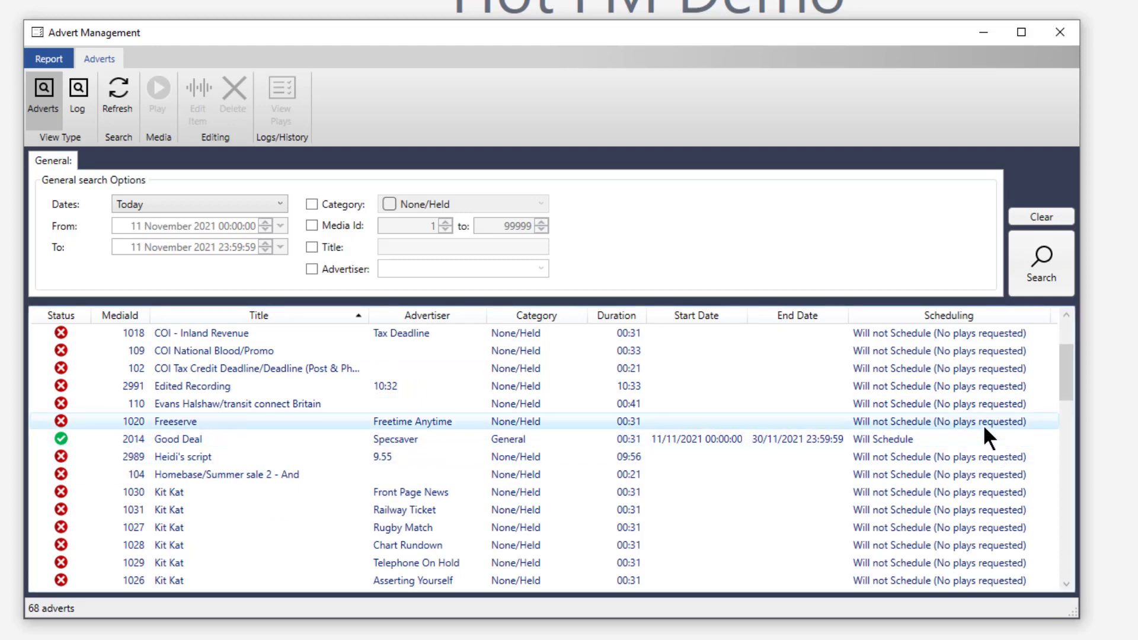
scroll(983, 425, down, 5)
scroll(983, 424, down, 1)
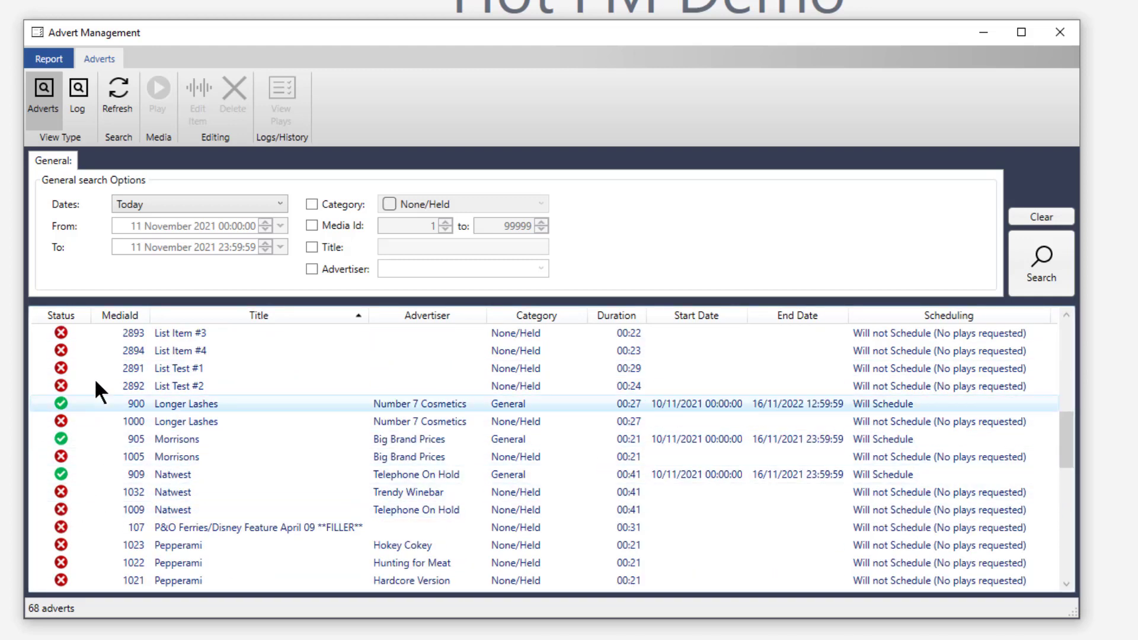
click(70, 317)
scroll(177, 404, down, 15)
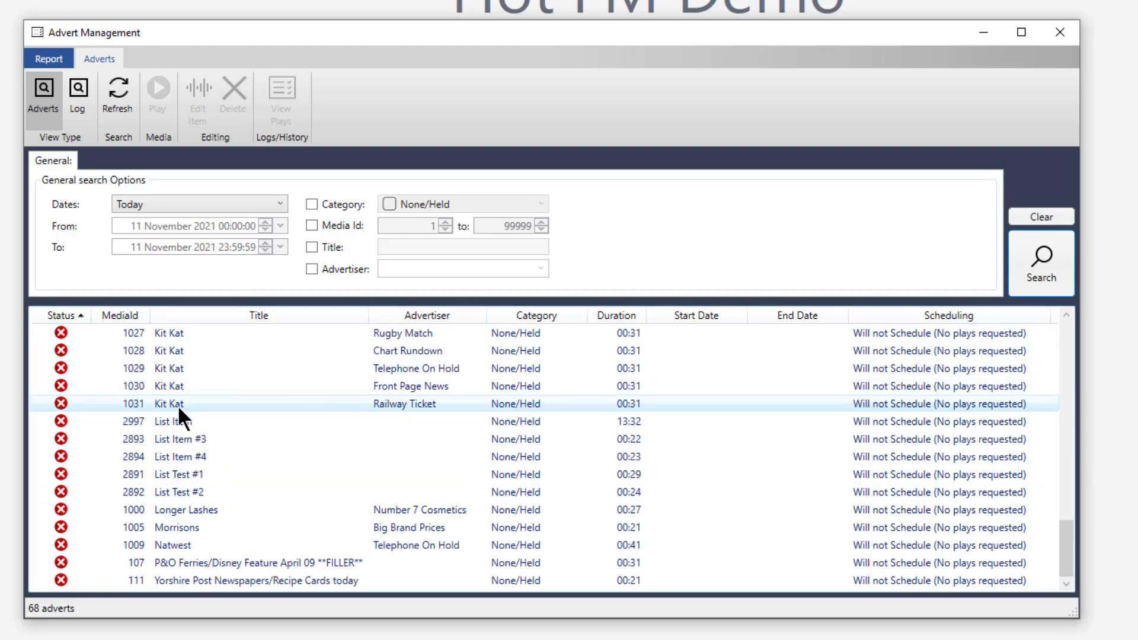
scroll(177, 393, up, 17)
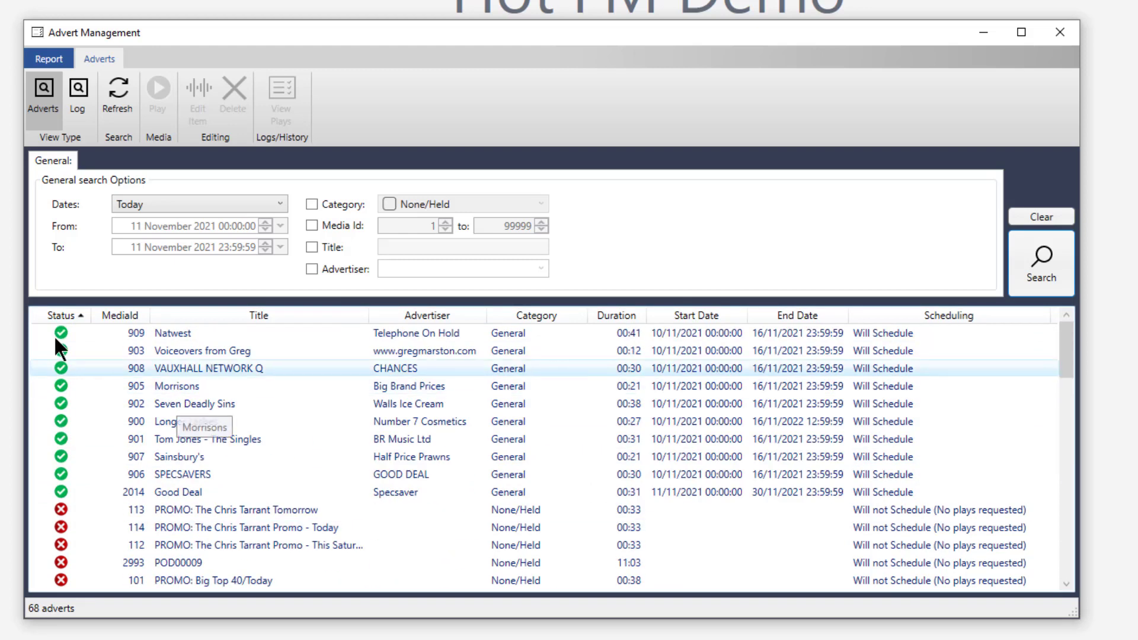
Search for Current Adverts and check the other date range choices.
click(251, 202)
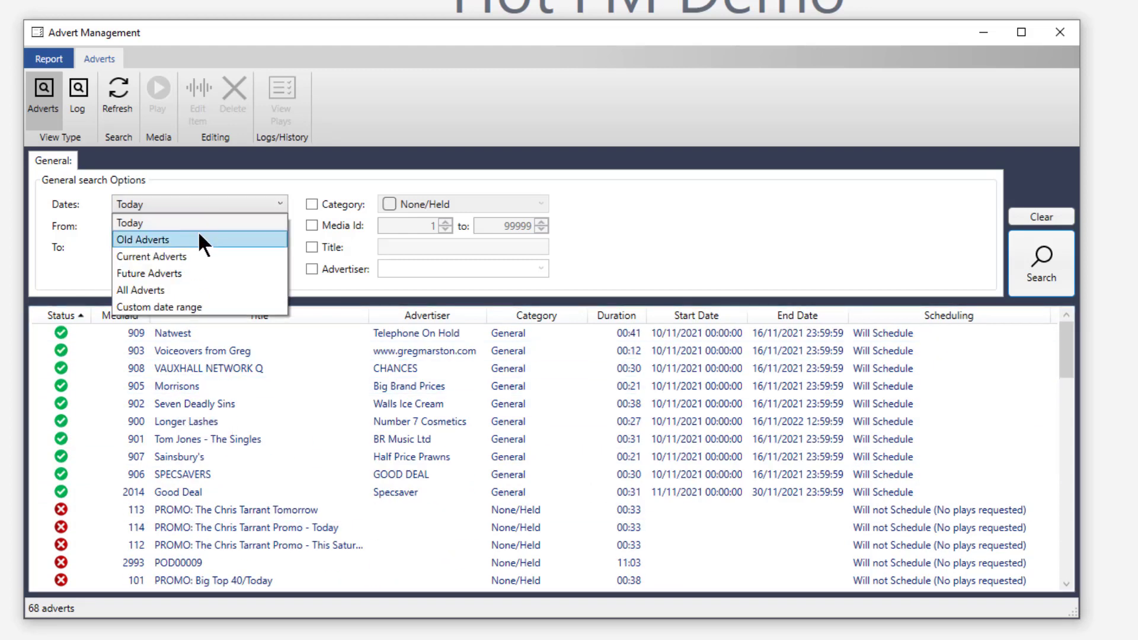
click(193, 259)
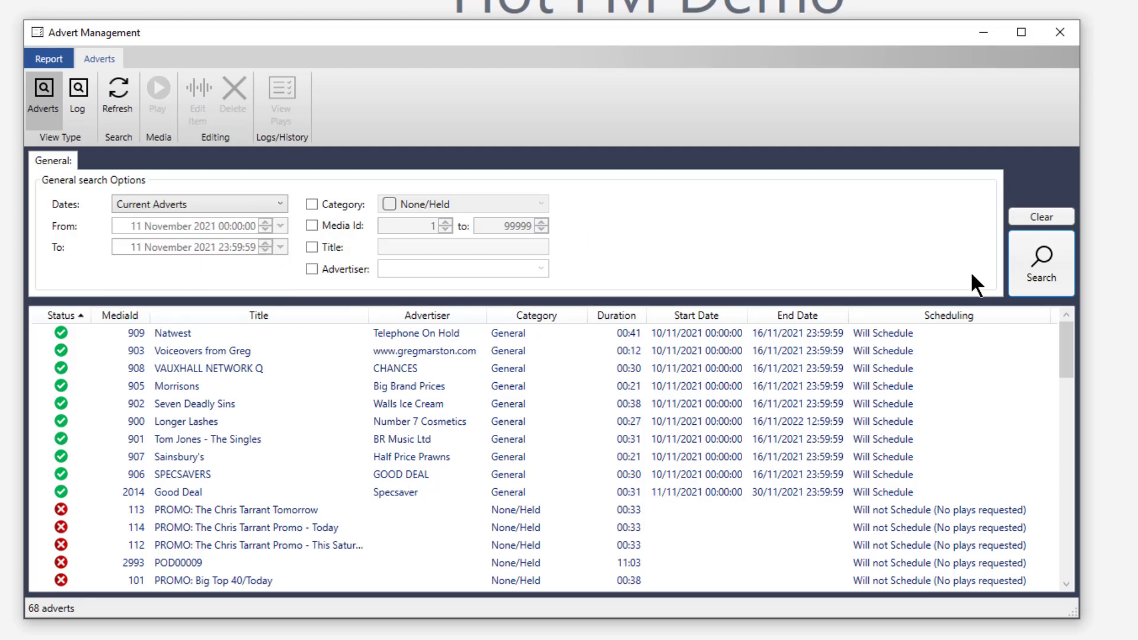
click(1037, 265)
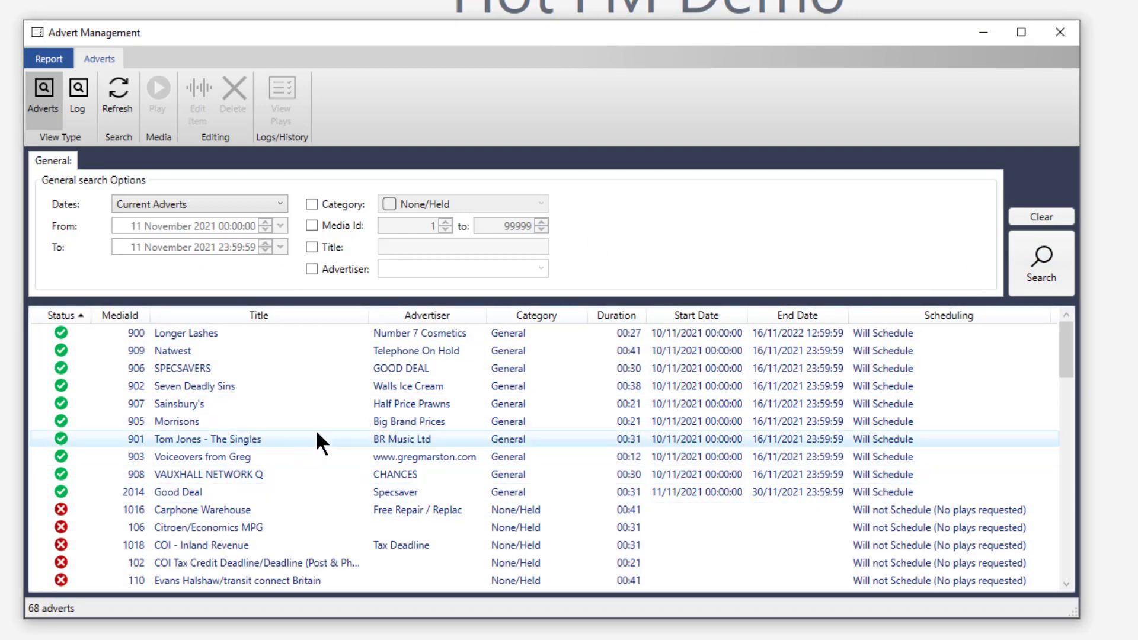
click(281, 203)
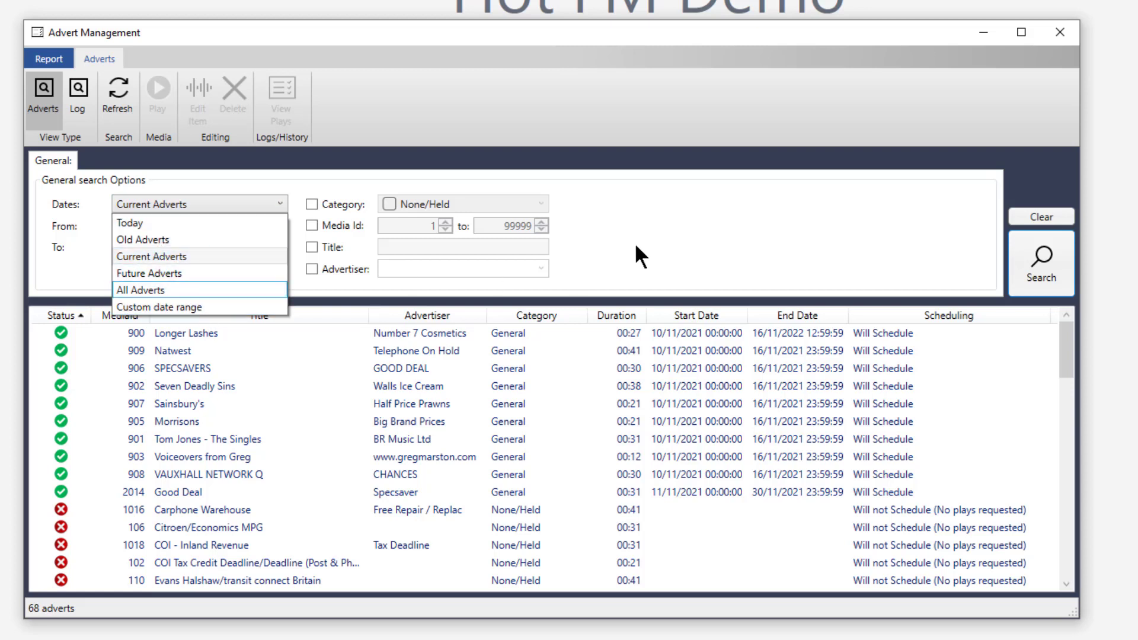
click(697, 216)
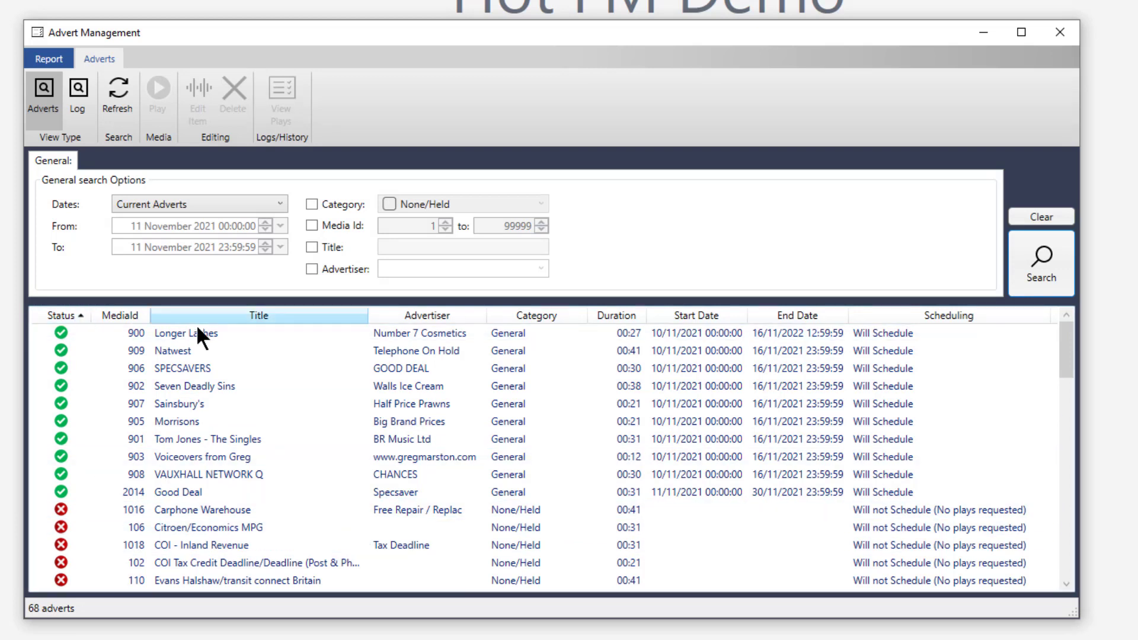
Run the log report Number of Advert Breaks in Log for This Week, and close Advert Management.
click(81, 84)
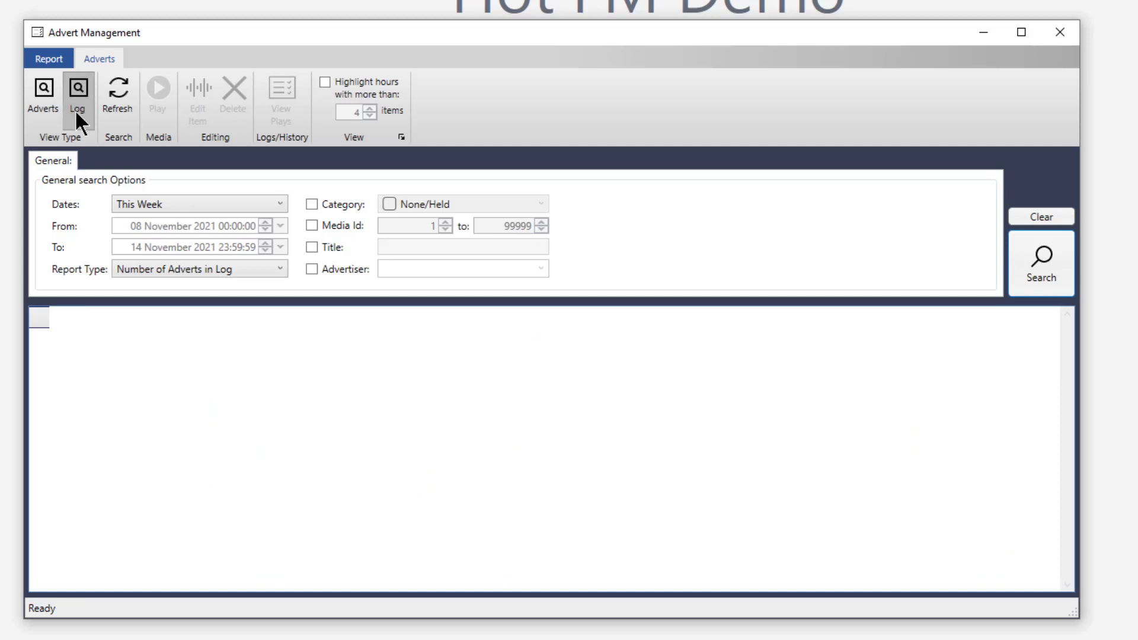
click(257, 265)
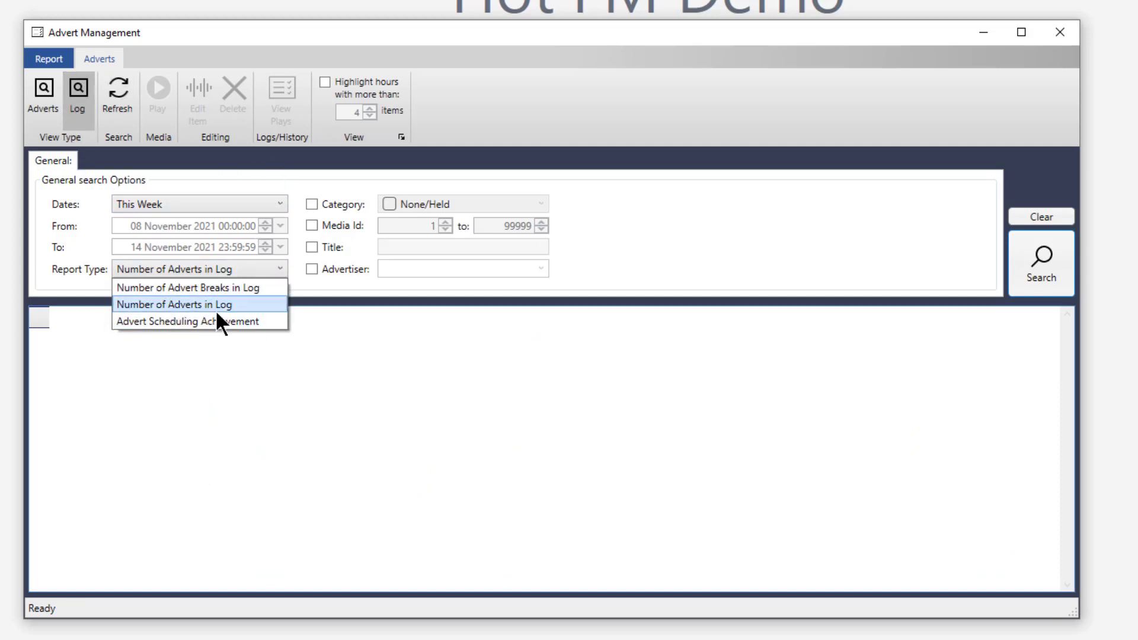
click(259, 290)
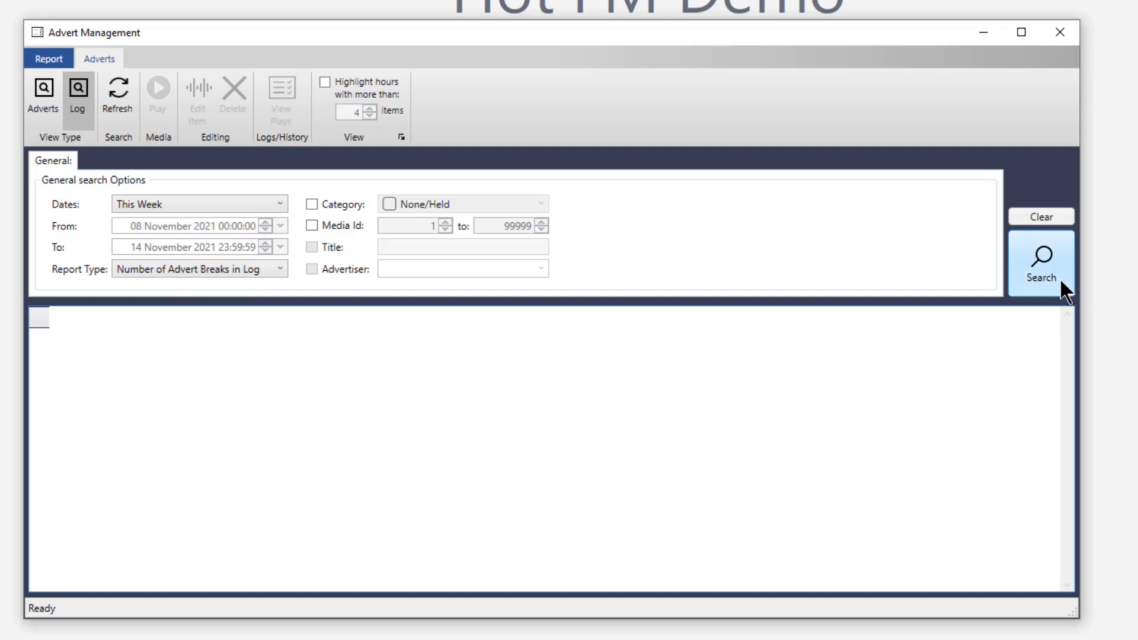
click(1047, 270)
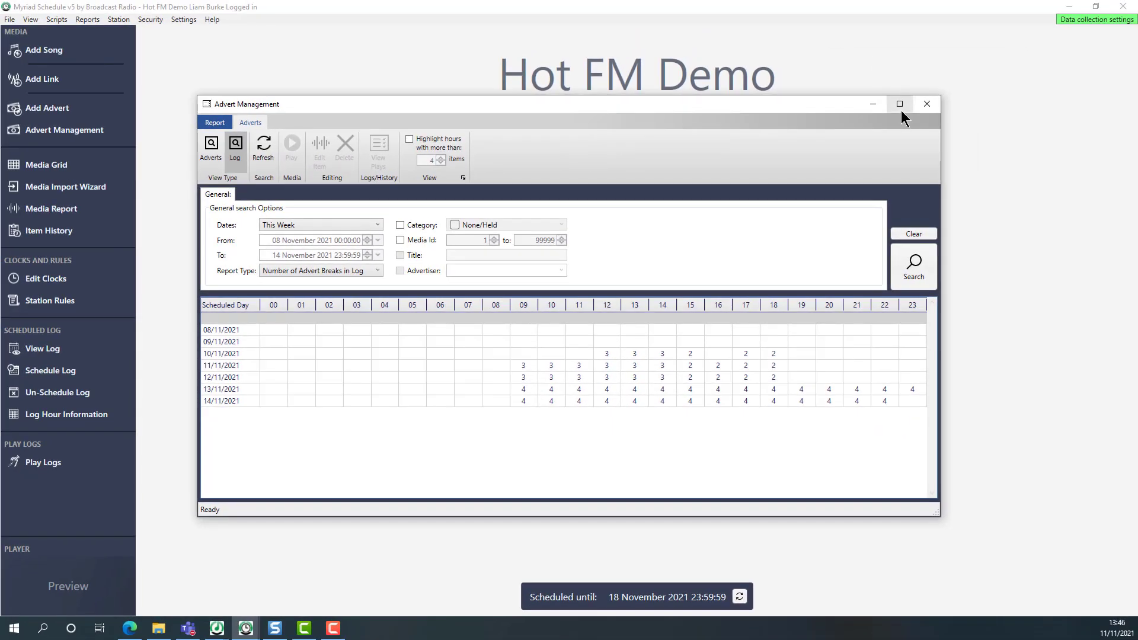
click(927, 104)
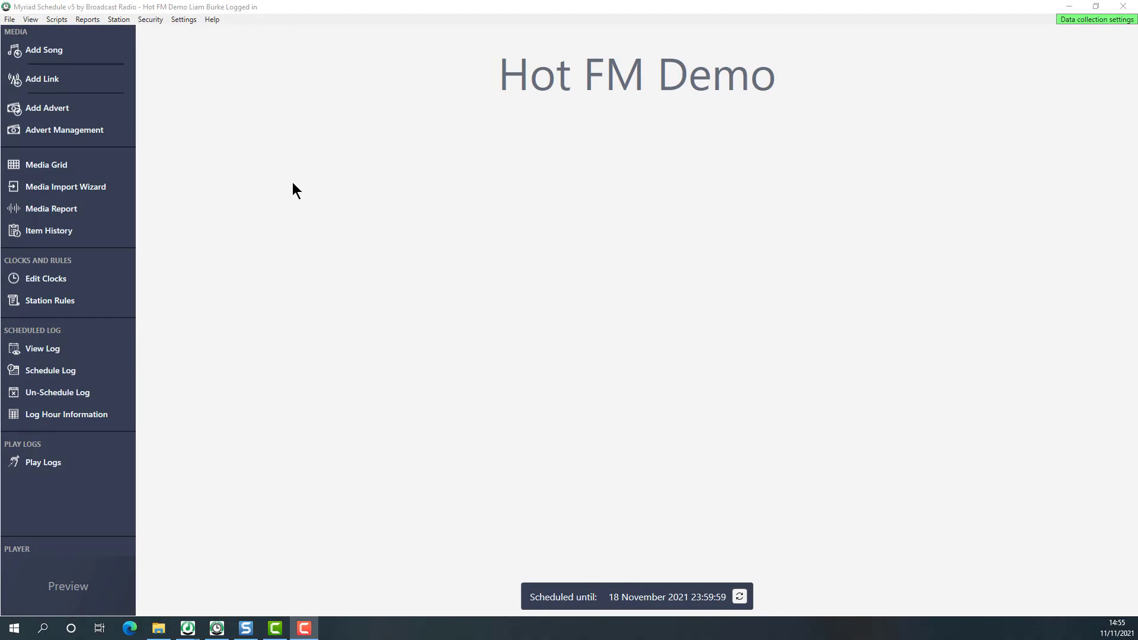
Open the Media Grid, browse its items and jump sections, and select item 1501, First Show Jingle 1.
click(62, 166)
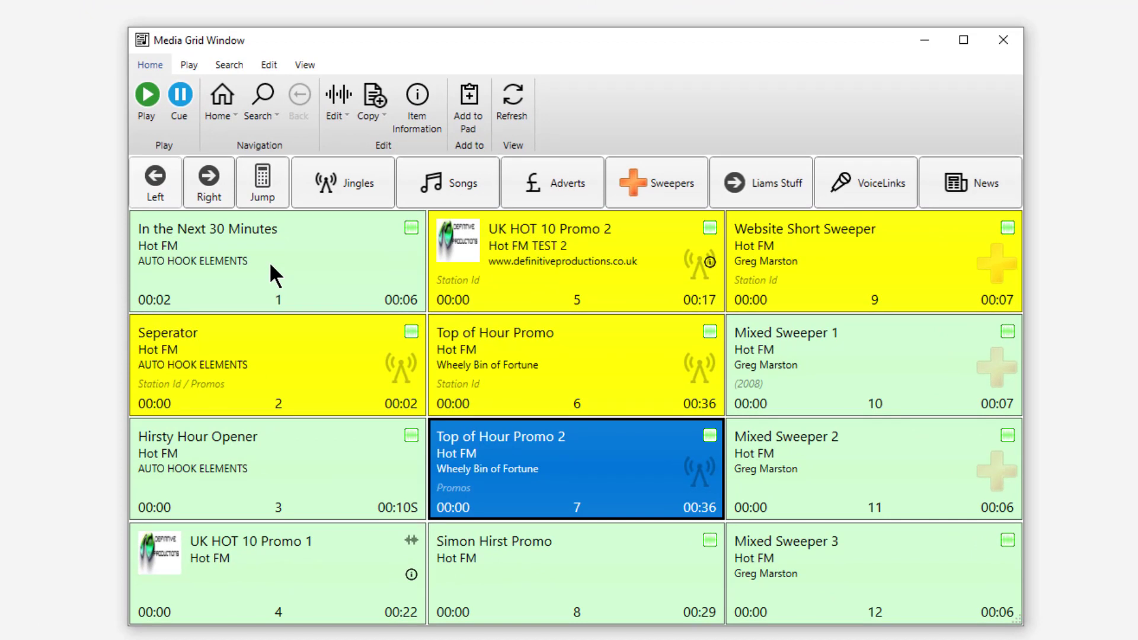
click(318, 470)
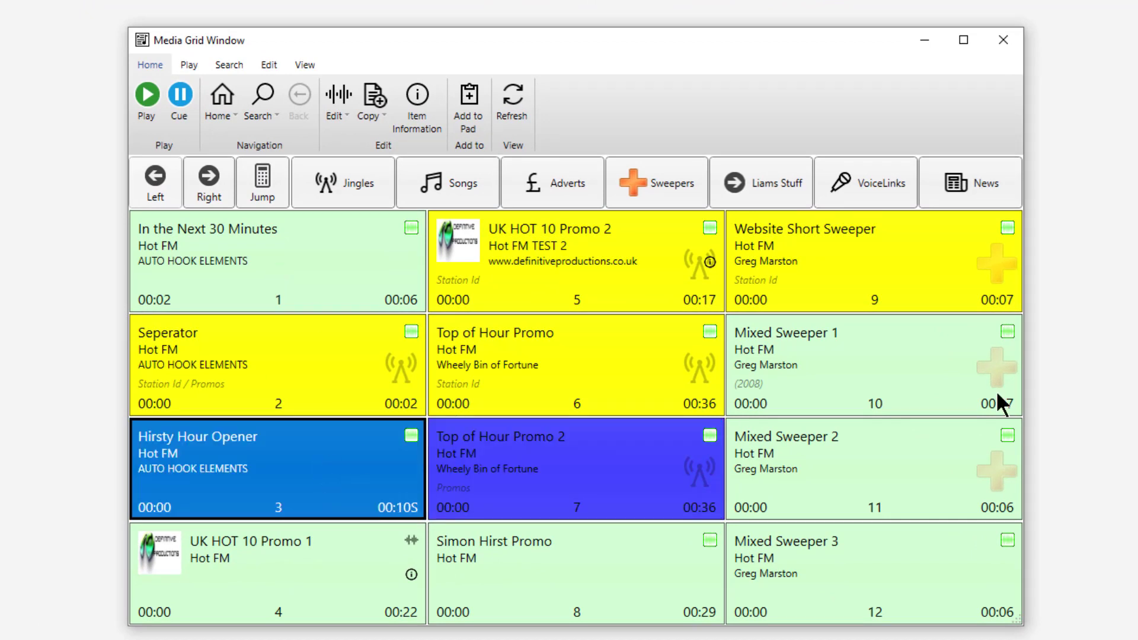
click(842, 483)
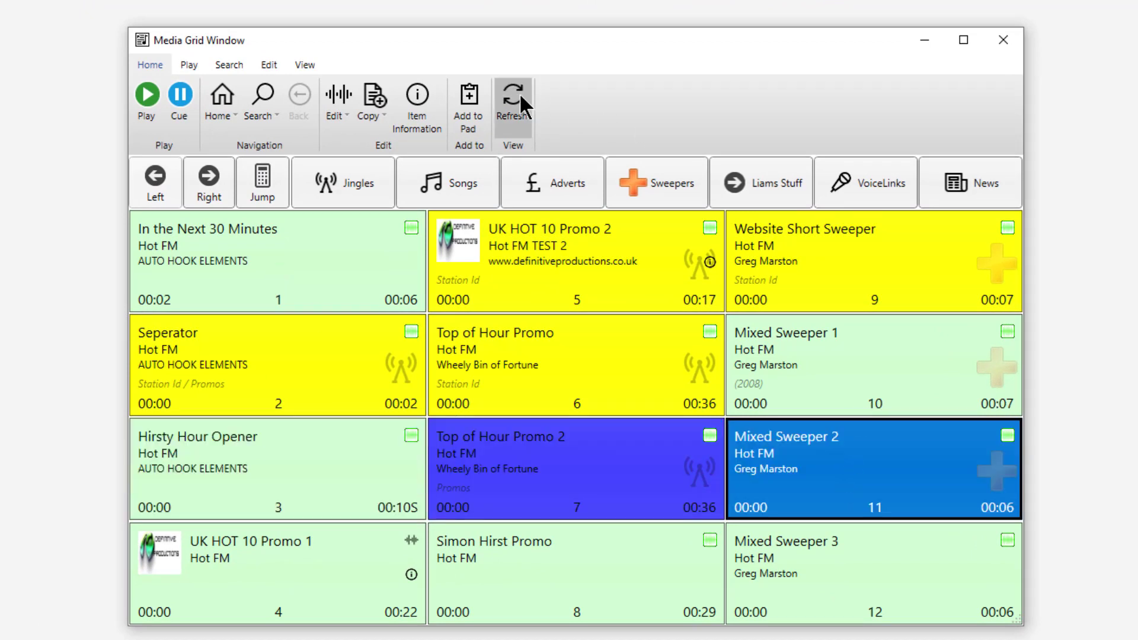
click(438, 189)
click(655, 179)
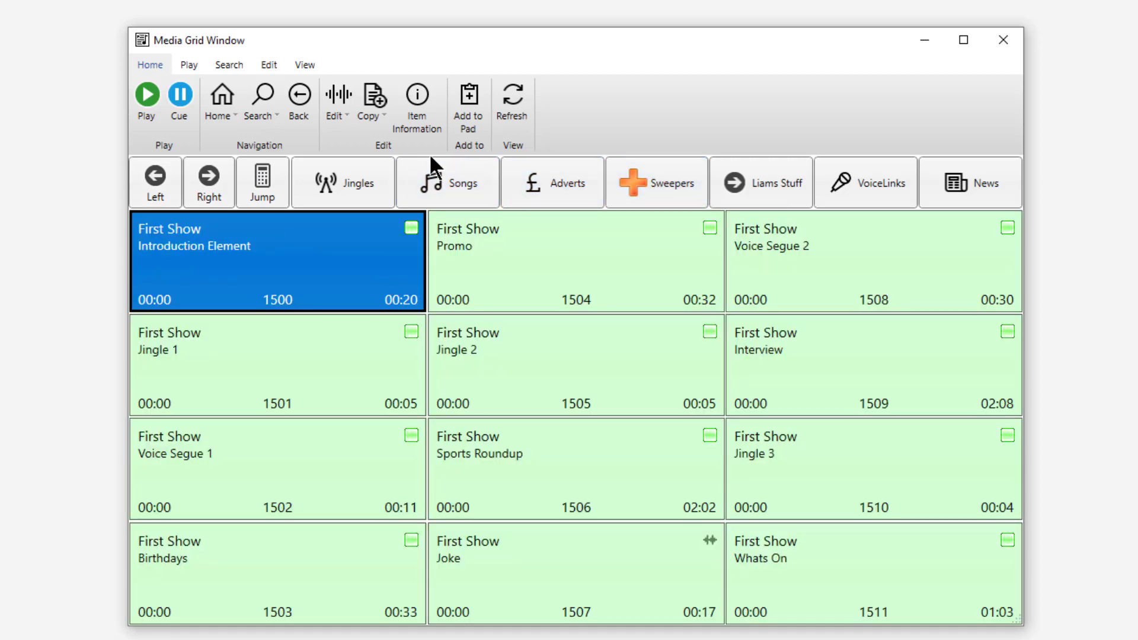
click(254, 401)
Examine the Media Grid's search, play, edit and view options, and select item 1502, Voice Segue 1.
click(339, 95)
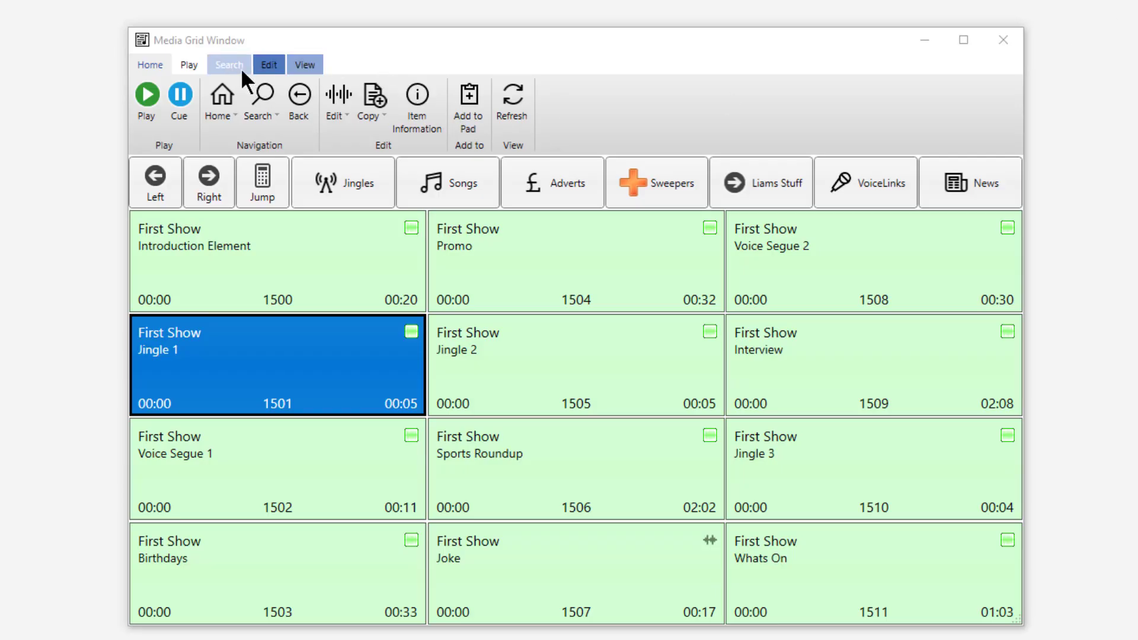
click(229, 66)
click(188, 65)
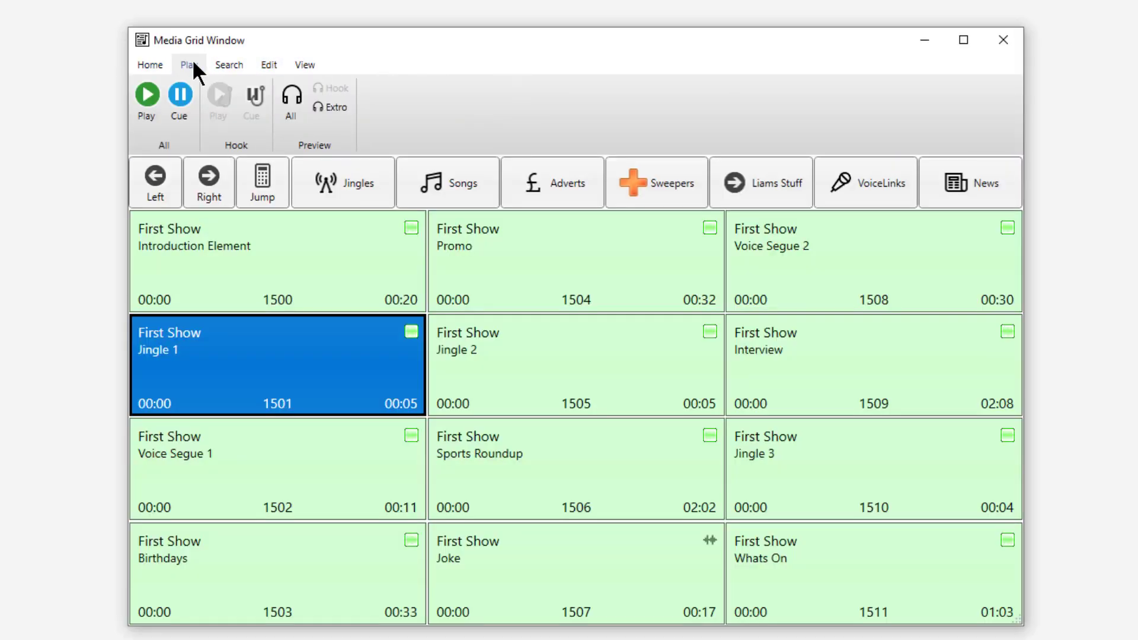
click(268, 70)
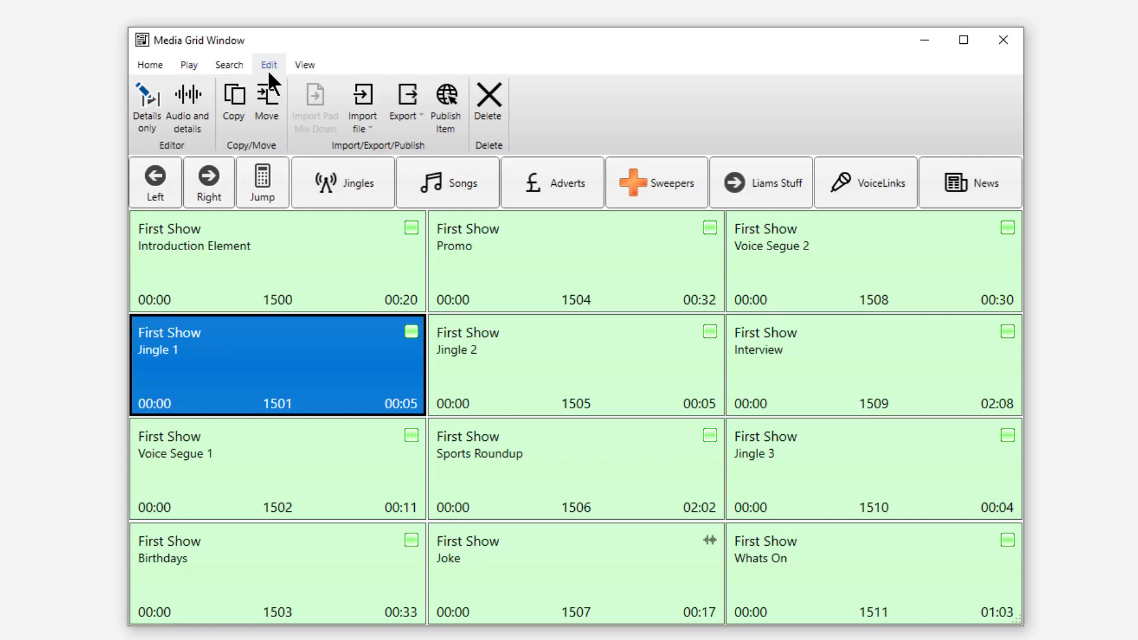
click(310, 64)
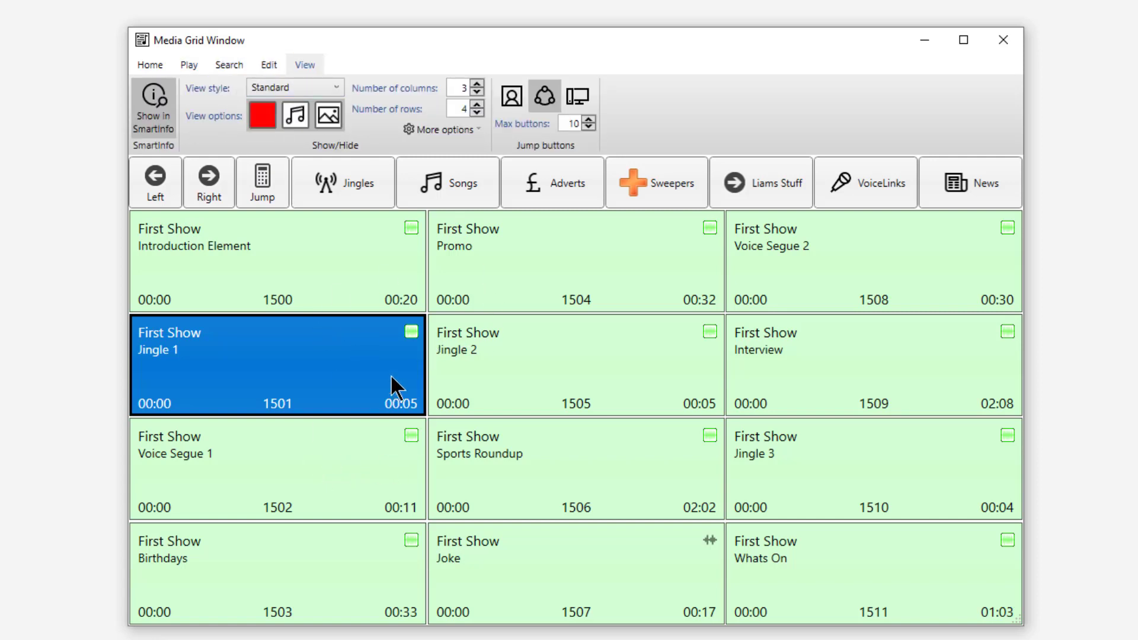
click(368, 485)
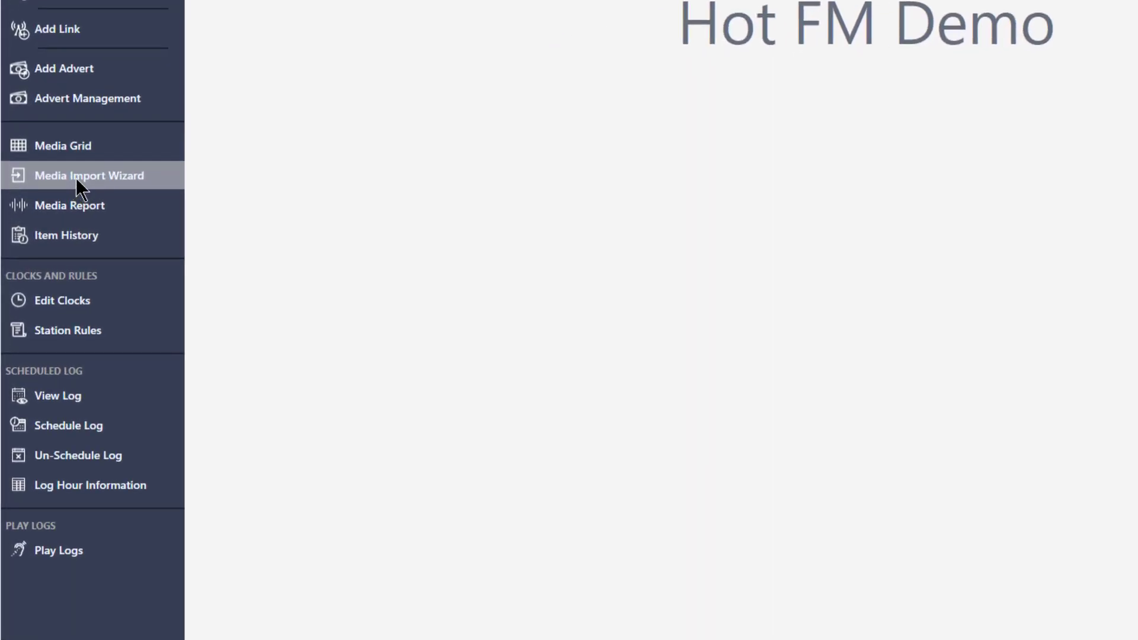
Add the Top of Hour Promo and News IN SKY Version files from My Audio to the media import and check the item titling options.
click(77, 178)
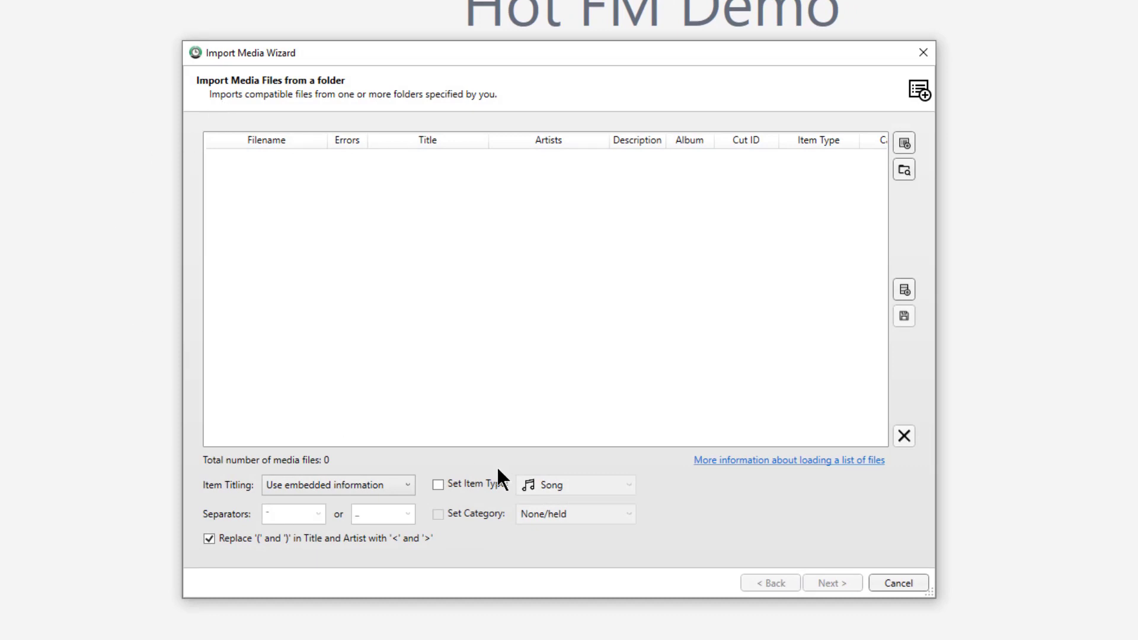
click(905, 141)
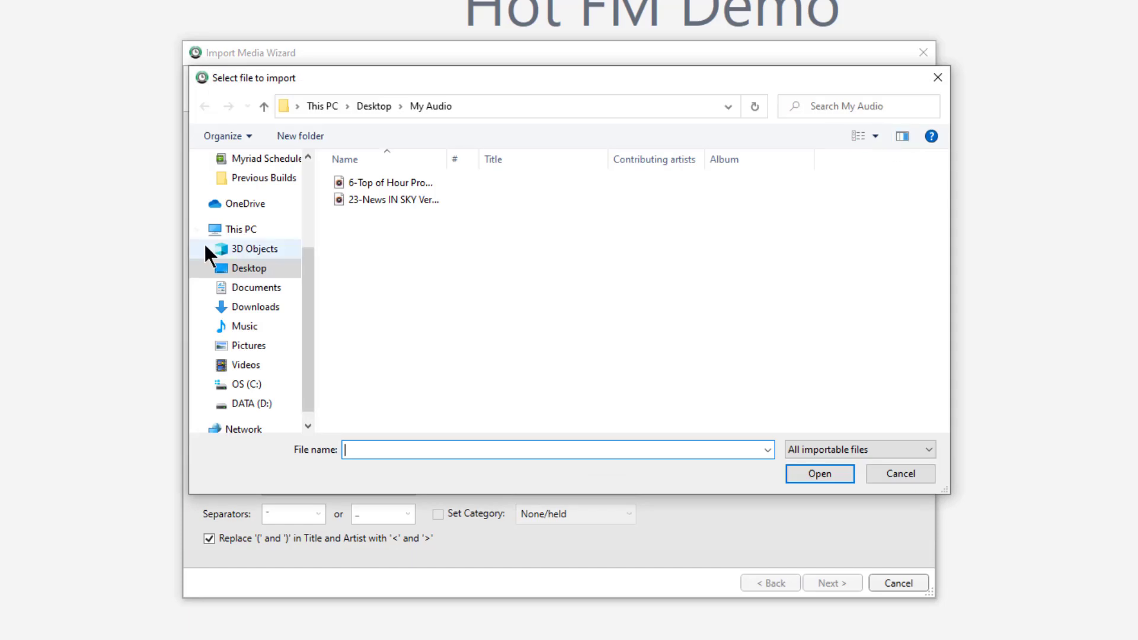
drag(464, 255, 323, 159)
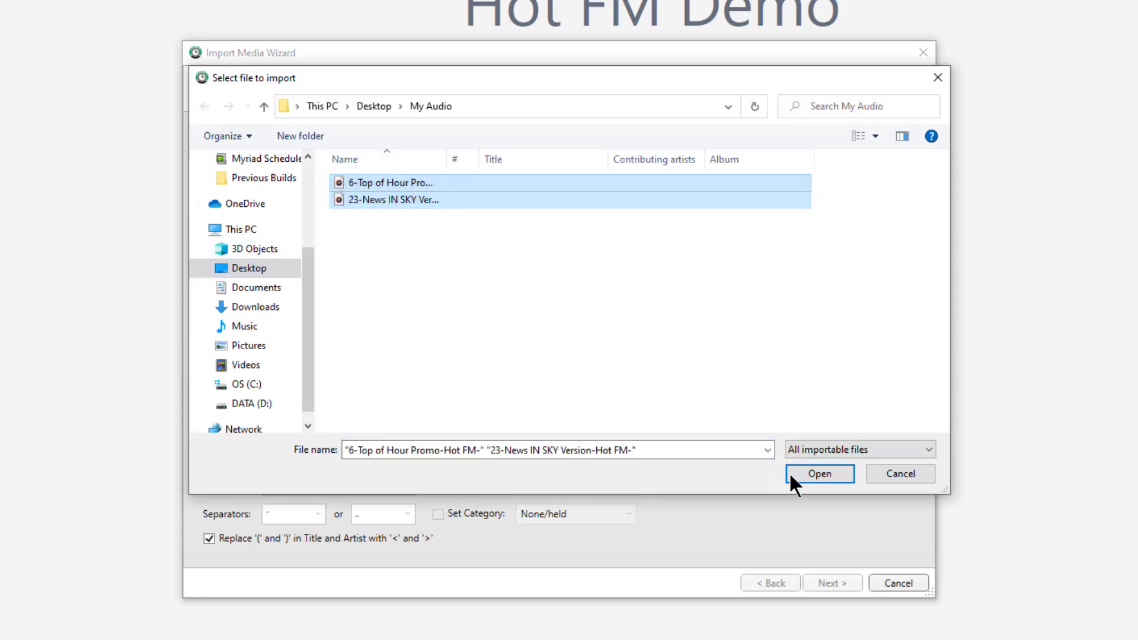
click(815, 474)
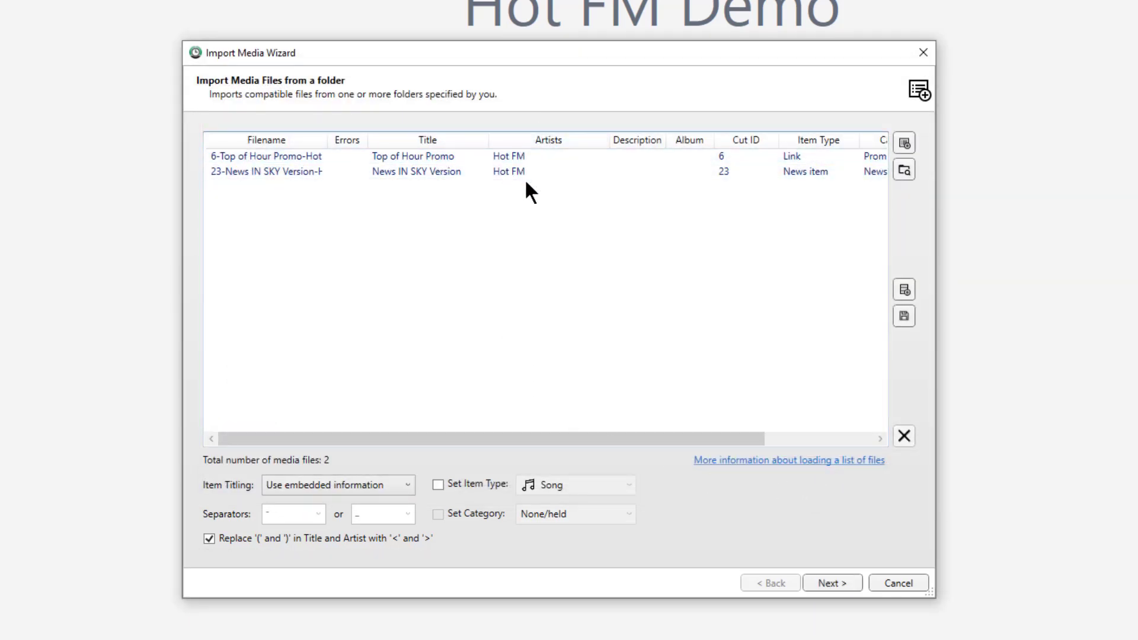
click(379, 499)
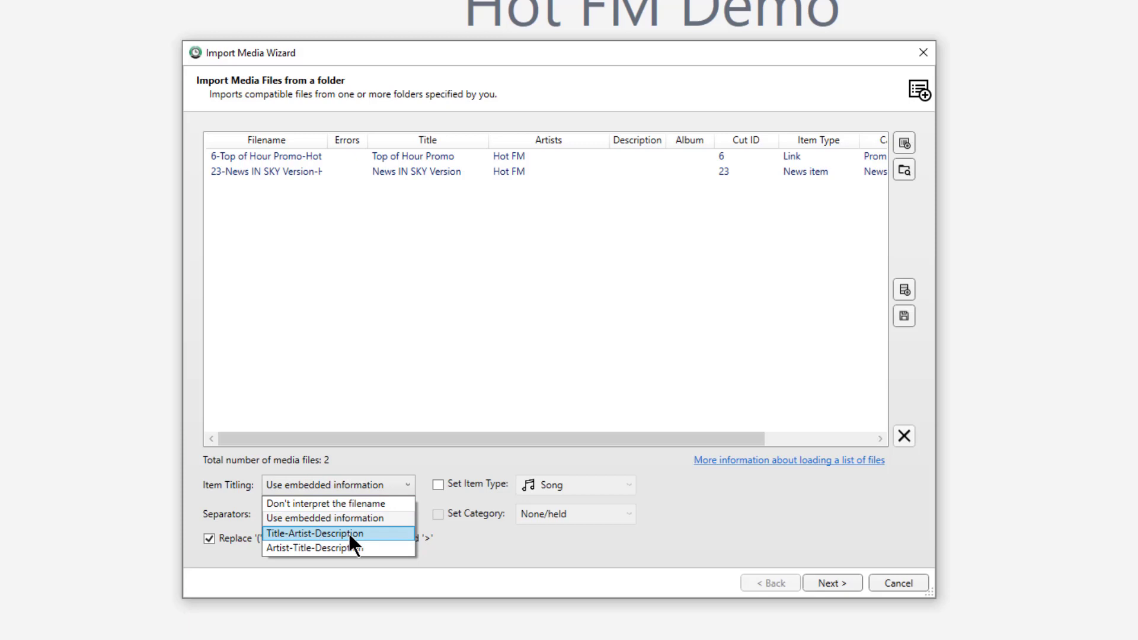
click(470, 425)
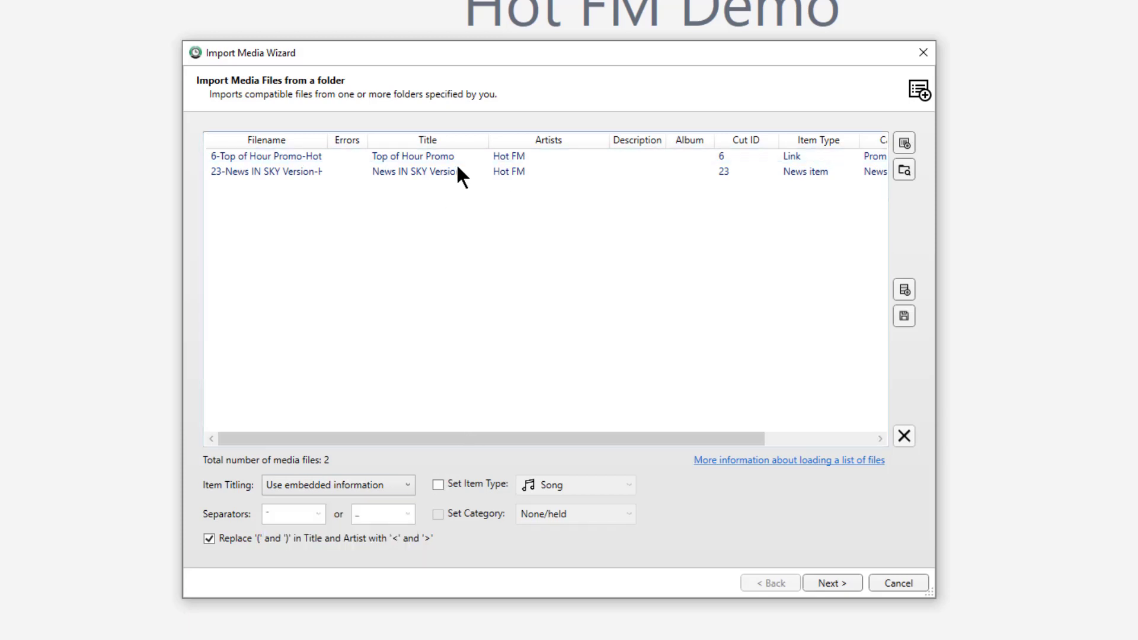
Set the item type of the imported files to Link and their category to Station Id.
click(442, 485)
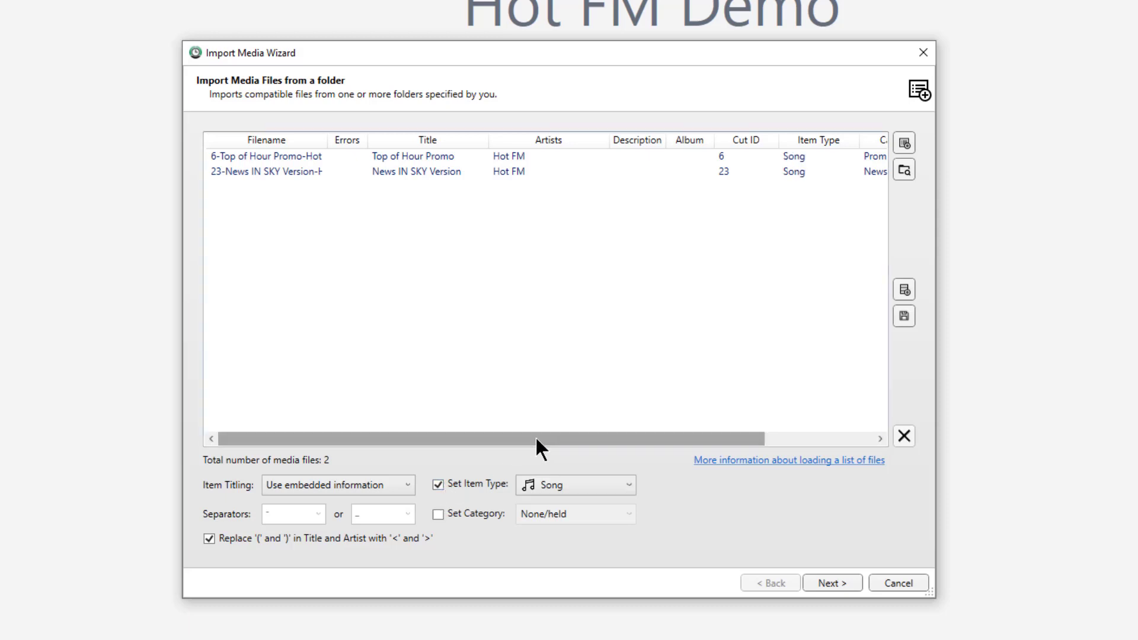
click(561, 483)
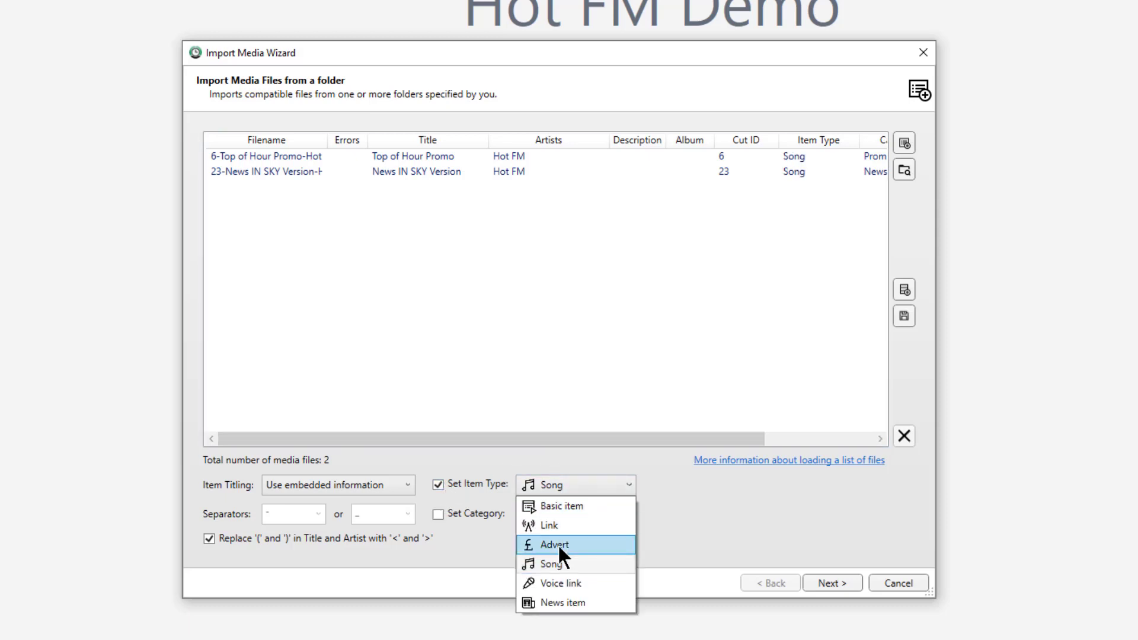
click(562, 525)
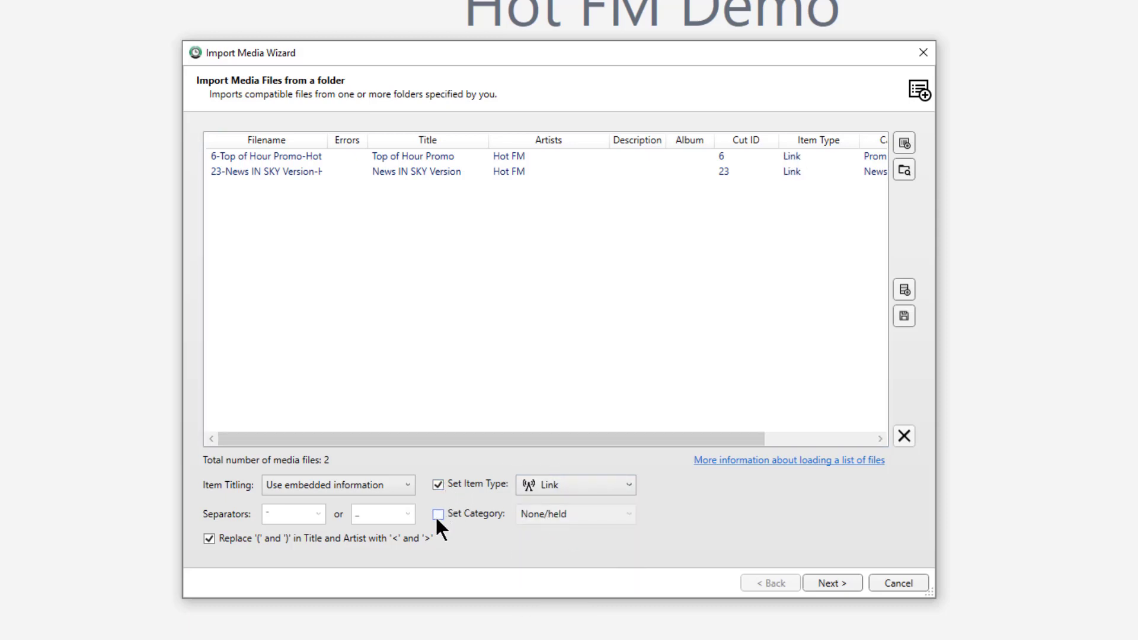
click(439, 514)
click(542, 514)
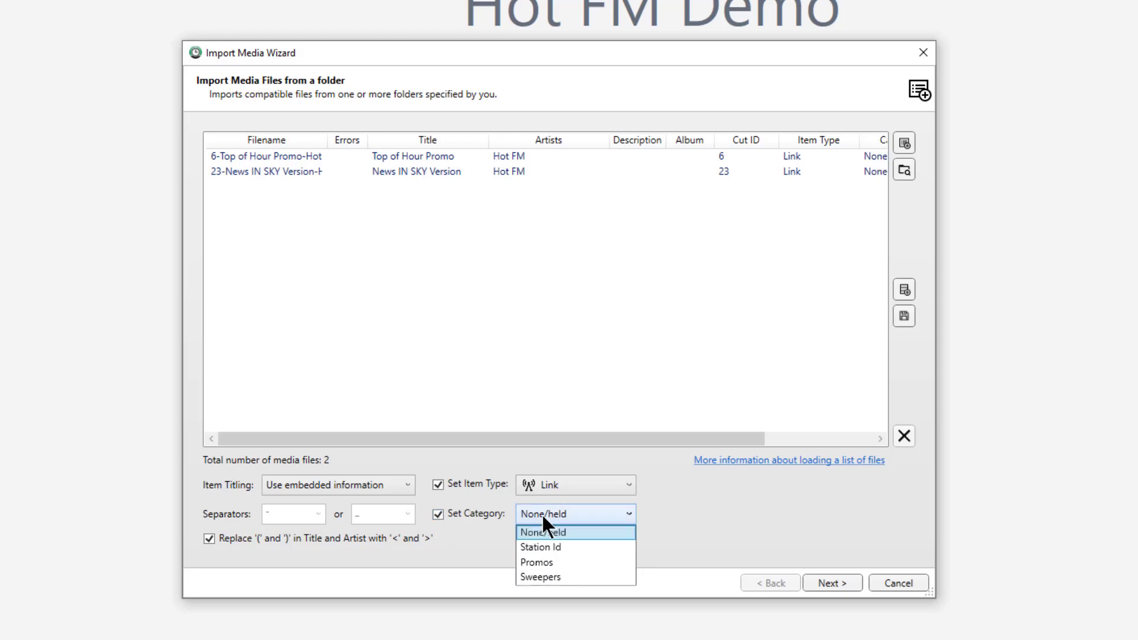
click(545, 547)
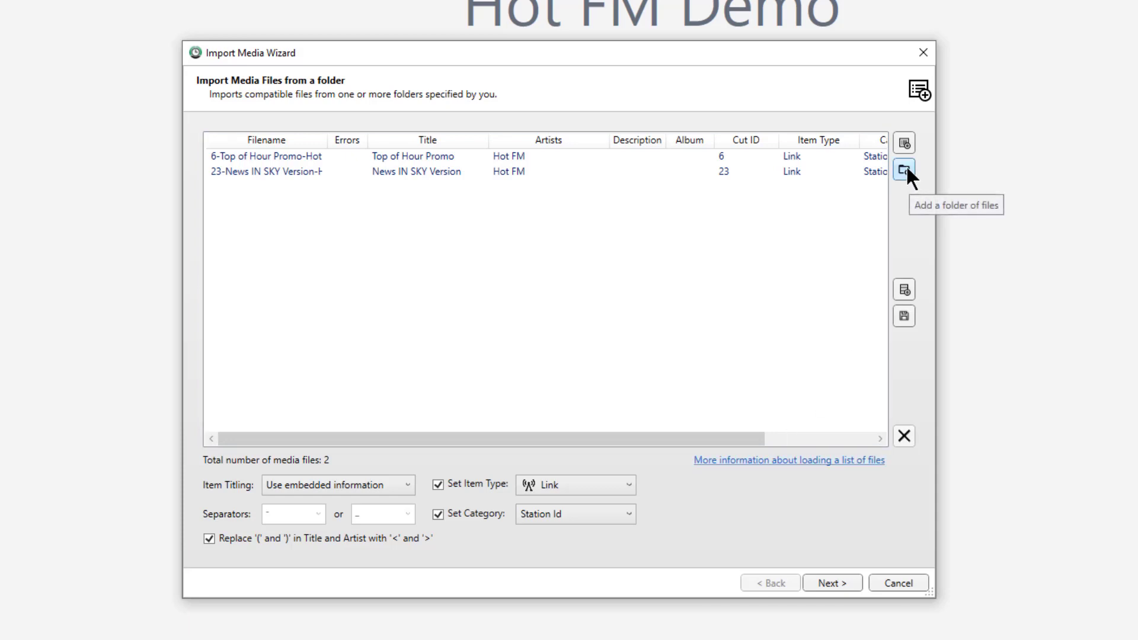
Keep the MediaWall audio format and sequential import from Media ID 37, and search the database for duplicates of the files.
click(838, 578)
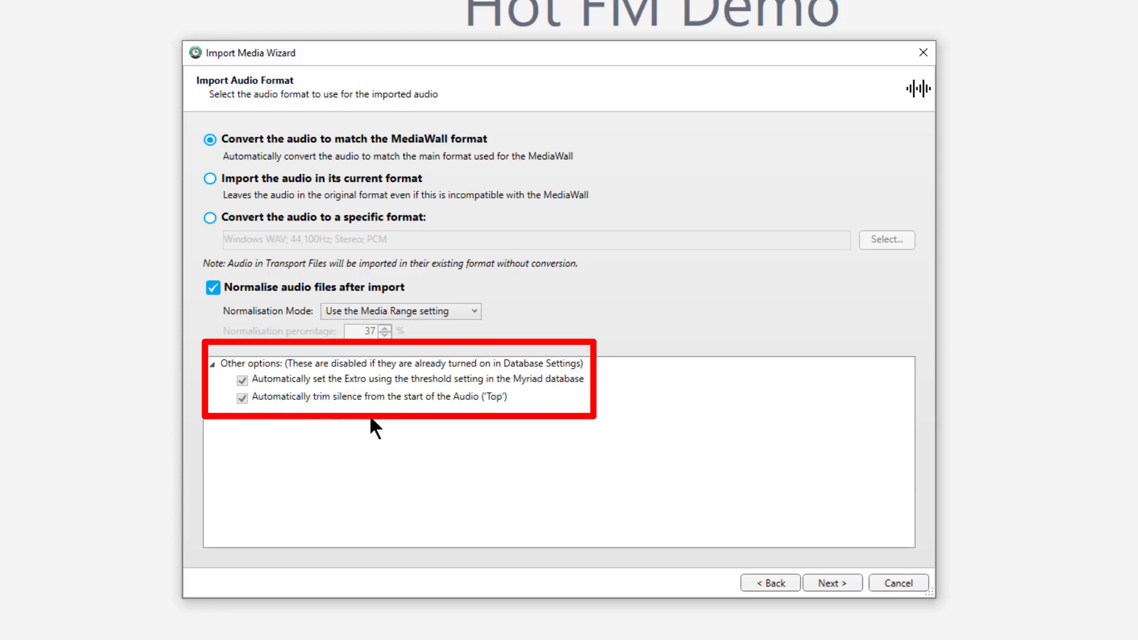
click(830, 583)
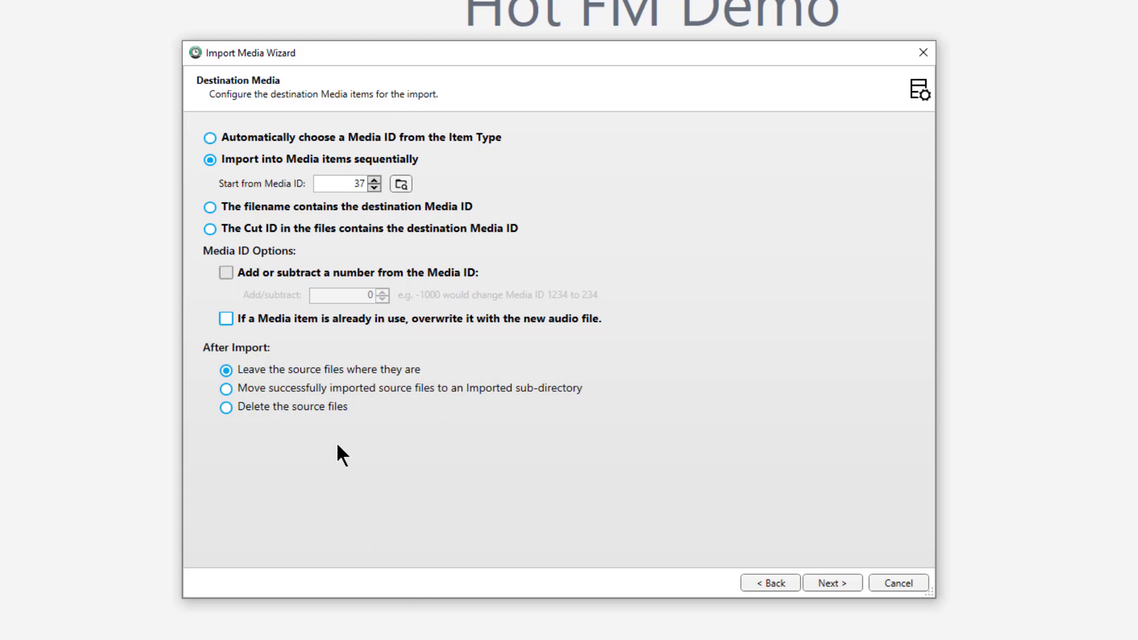
click(820, 580)
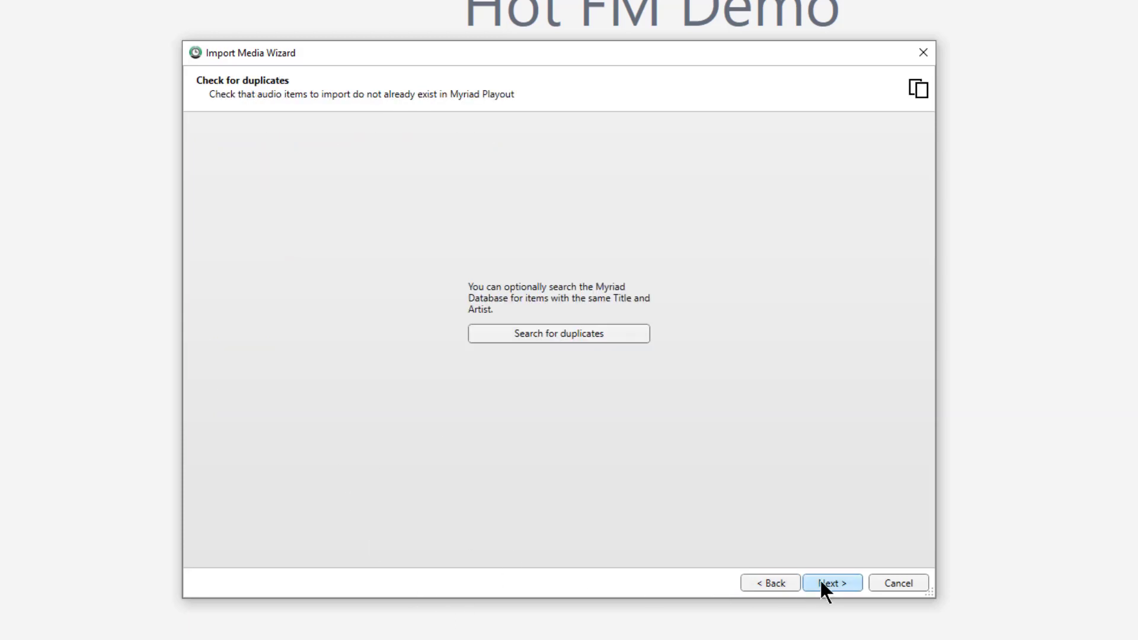
click(521, 334)
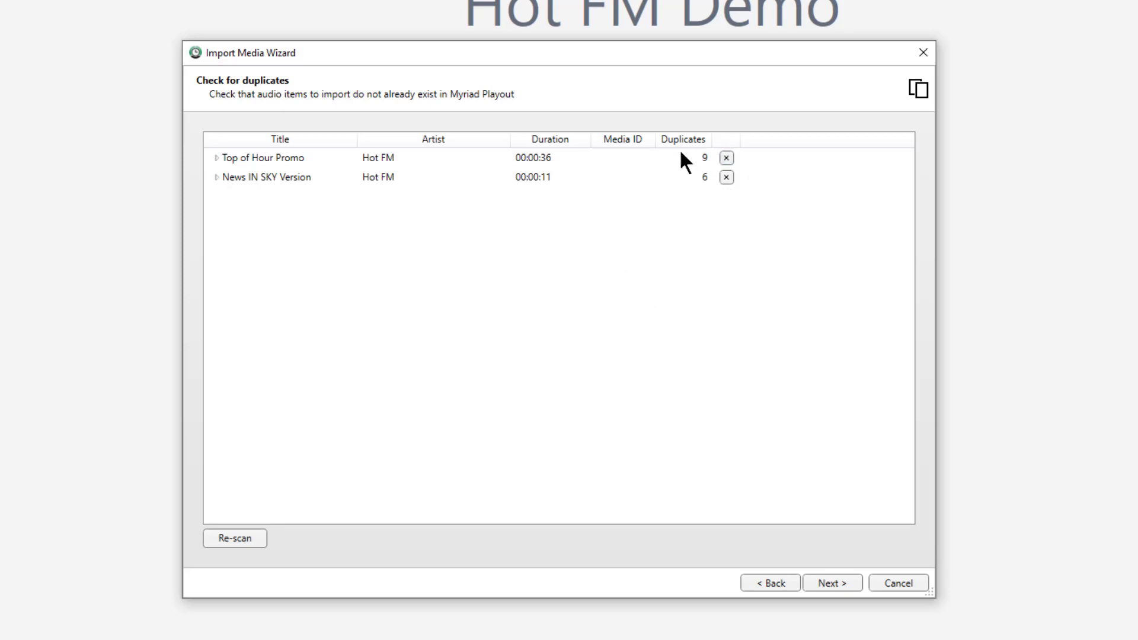
click(825, 583)
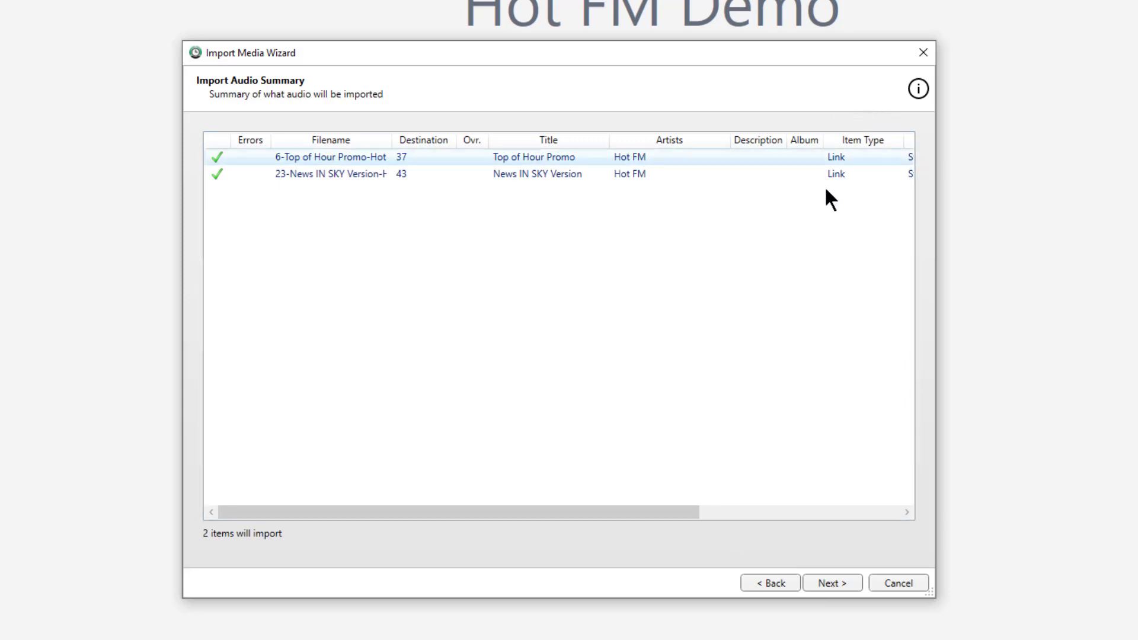
Review the import summary, import the two audio files, and view the import report.
drag(524, 511, 818, 513)
click(833, 586)
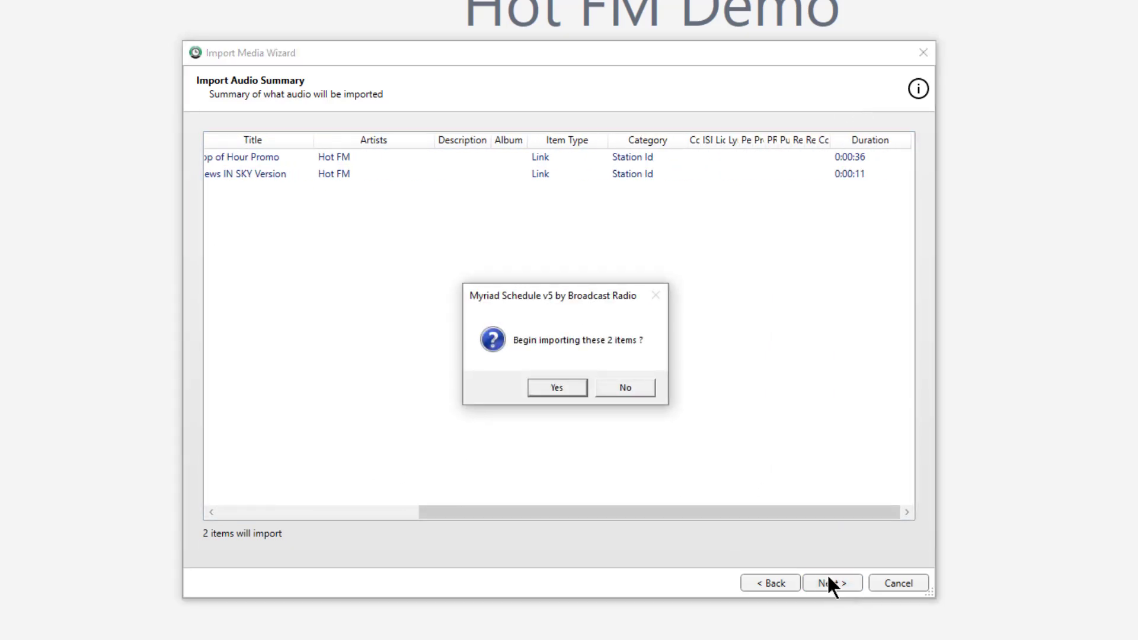
click(556, 389)
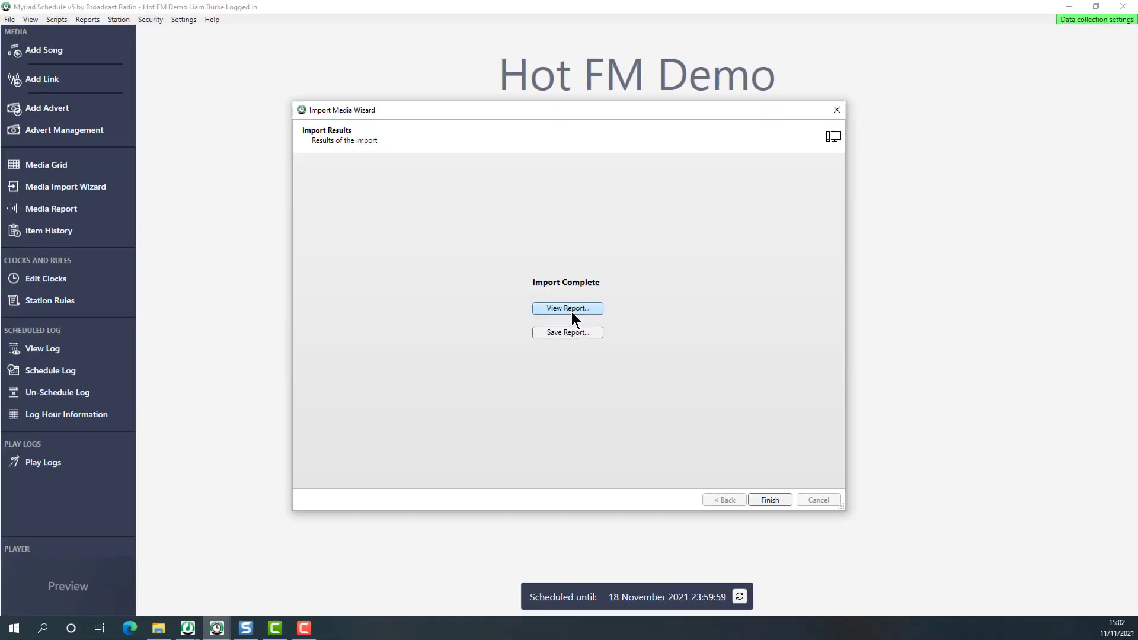
click(571, 311)
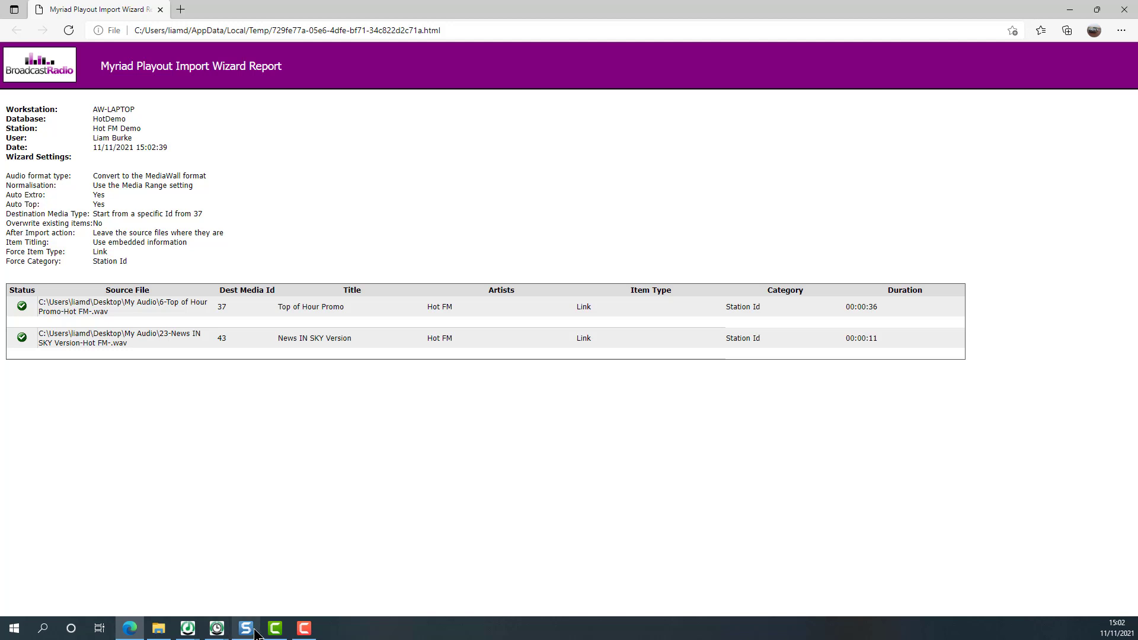
click(305, 629)
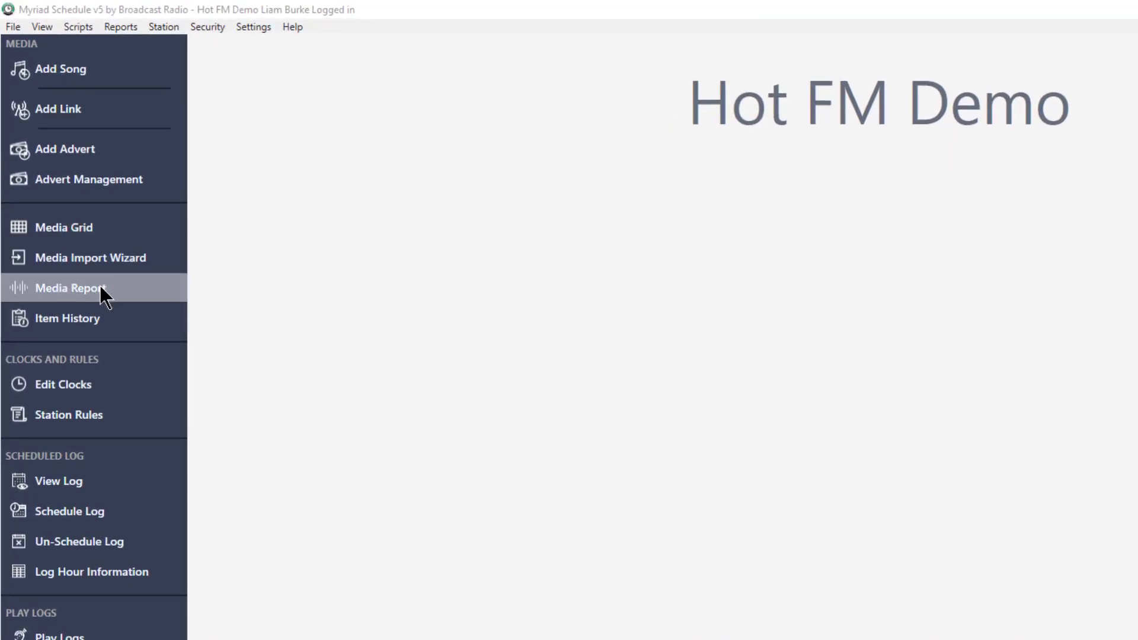
Open the Media Report and list the songs in the A-List category.
click(122, 25)
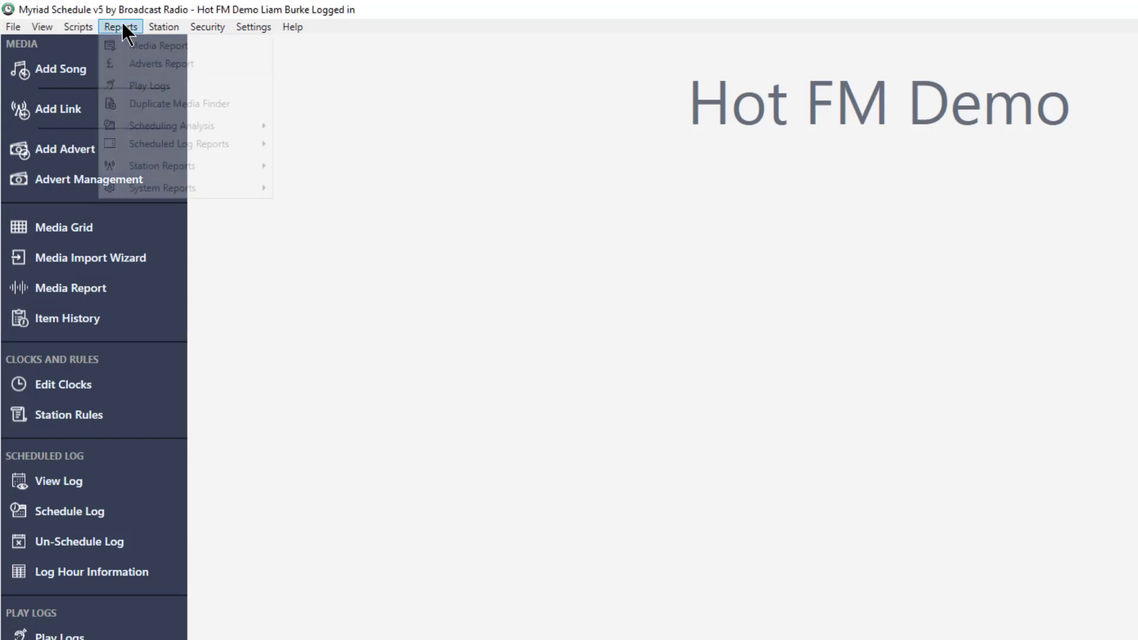
click(478, 350)
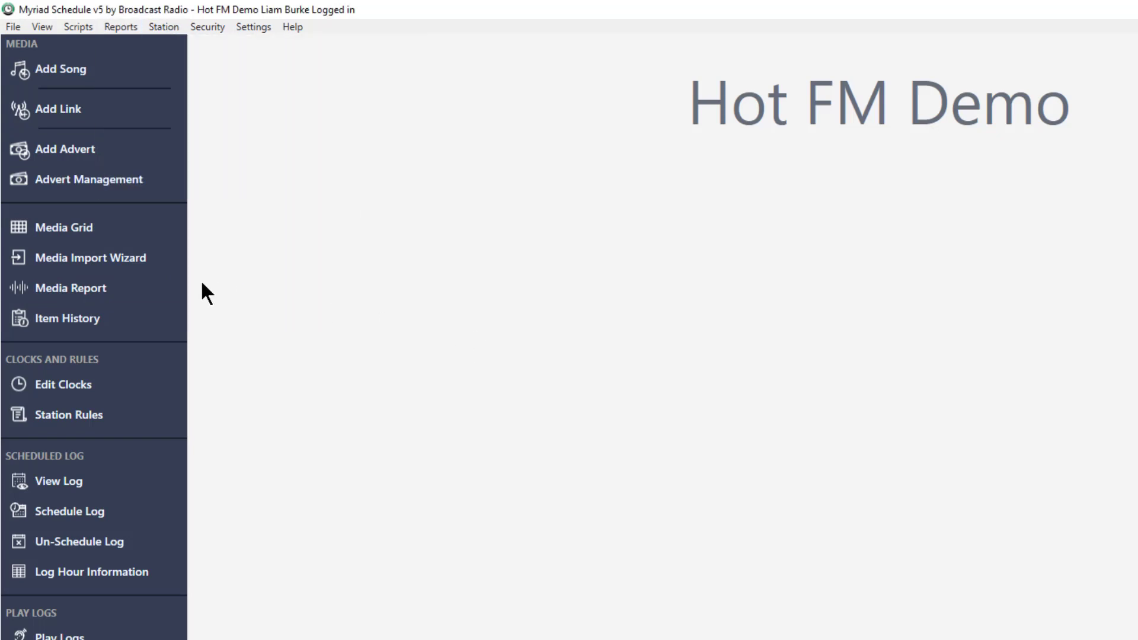
click(94, 293)
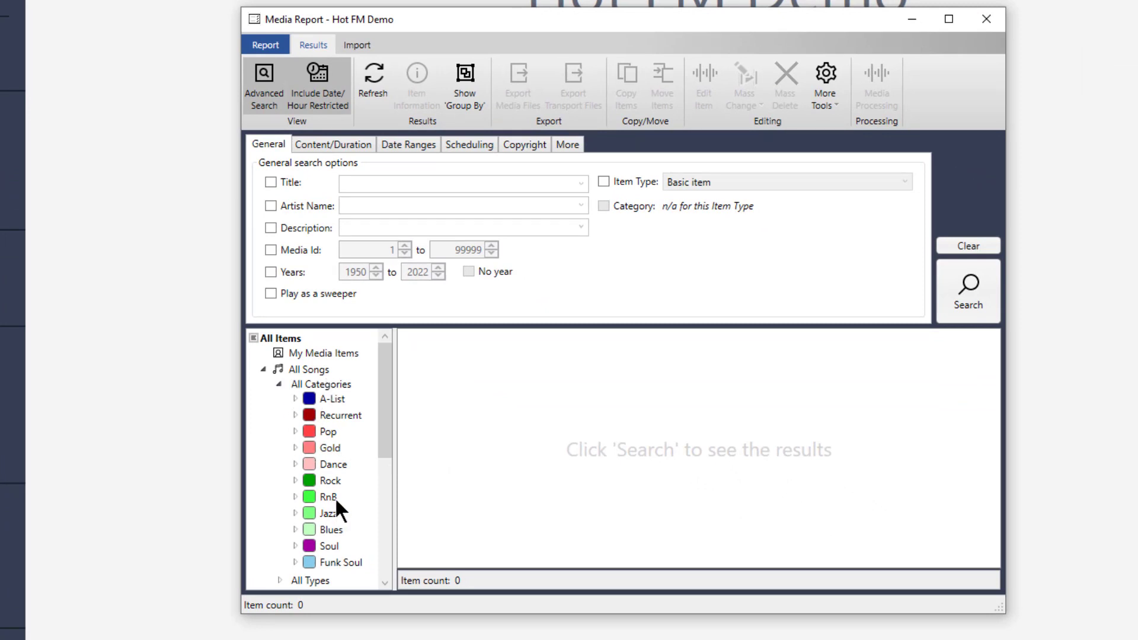
scroll(338, 489, down, 2)
scroll(341, 474, up, 2)
click(334, 395)
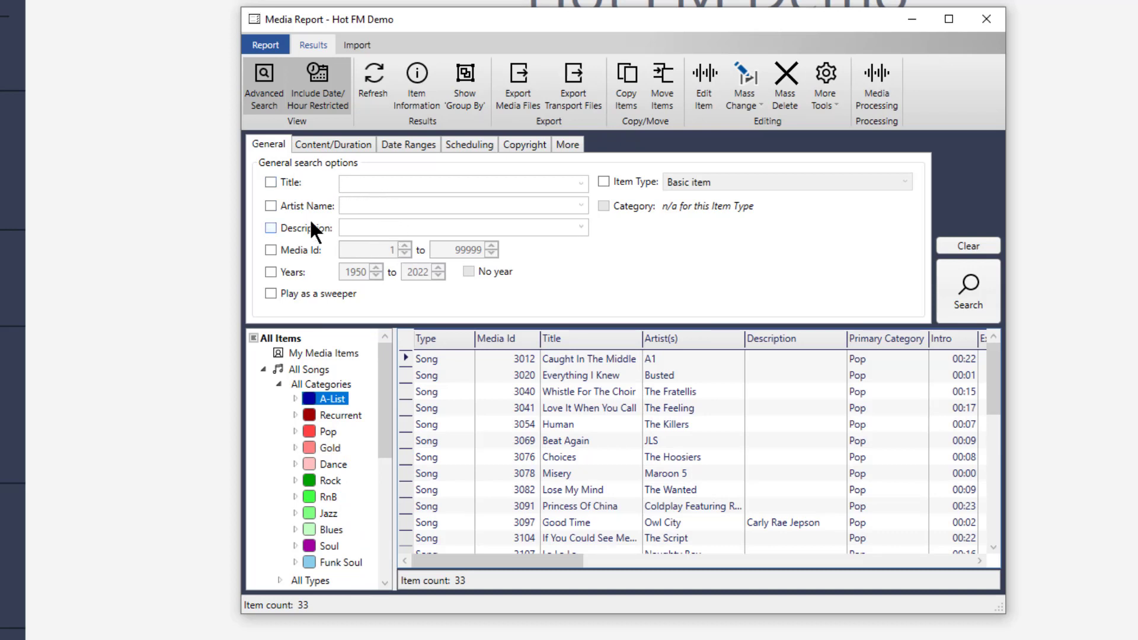
Examine the Media Report's content, date, scheduling, copyright and other search options, and the Media Processing window.
click(332, 143)
click(408, 145)
click(465, 143)
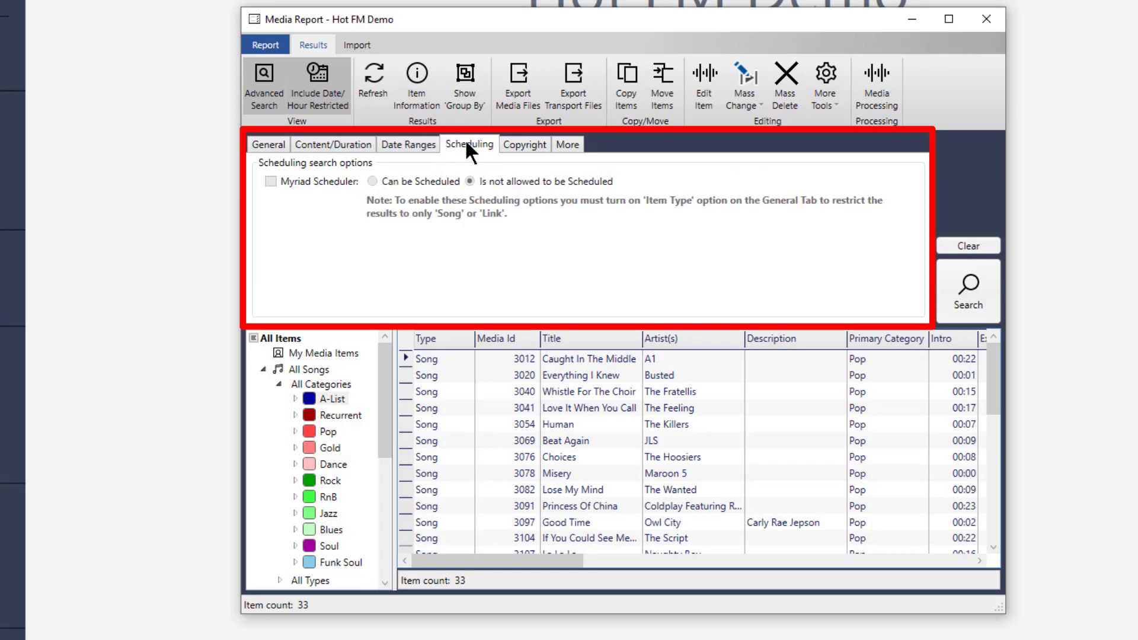
click(534, 143)
click(568, 145)
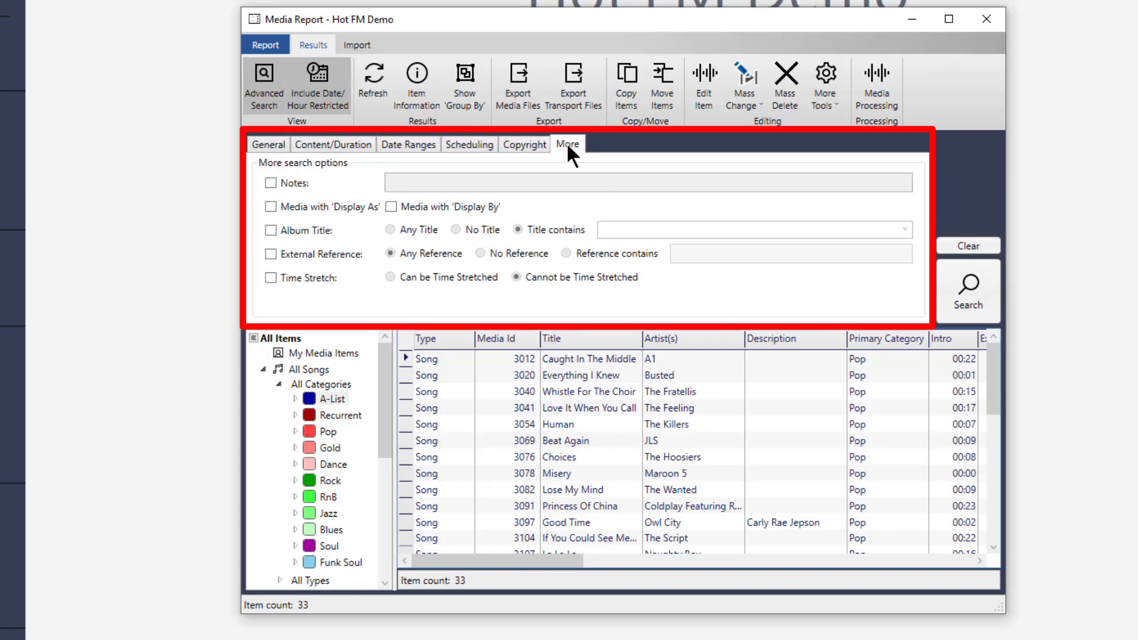
click(262, 146)
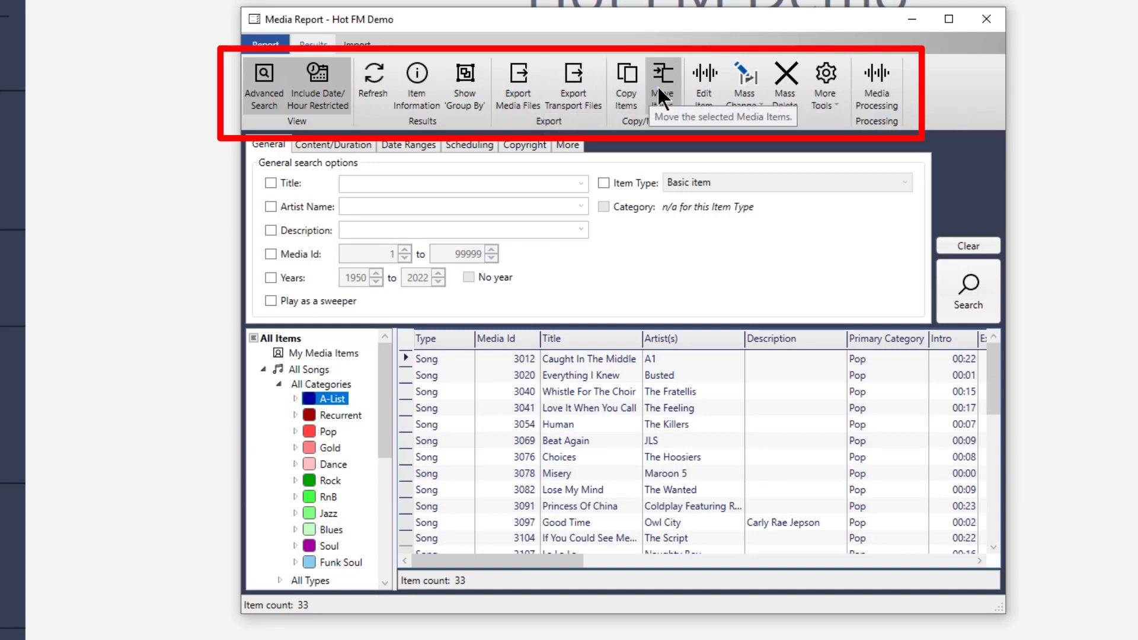
click(872, 89)
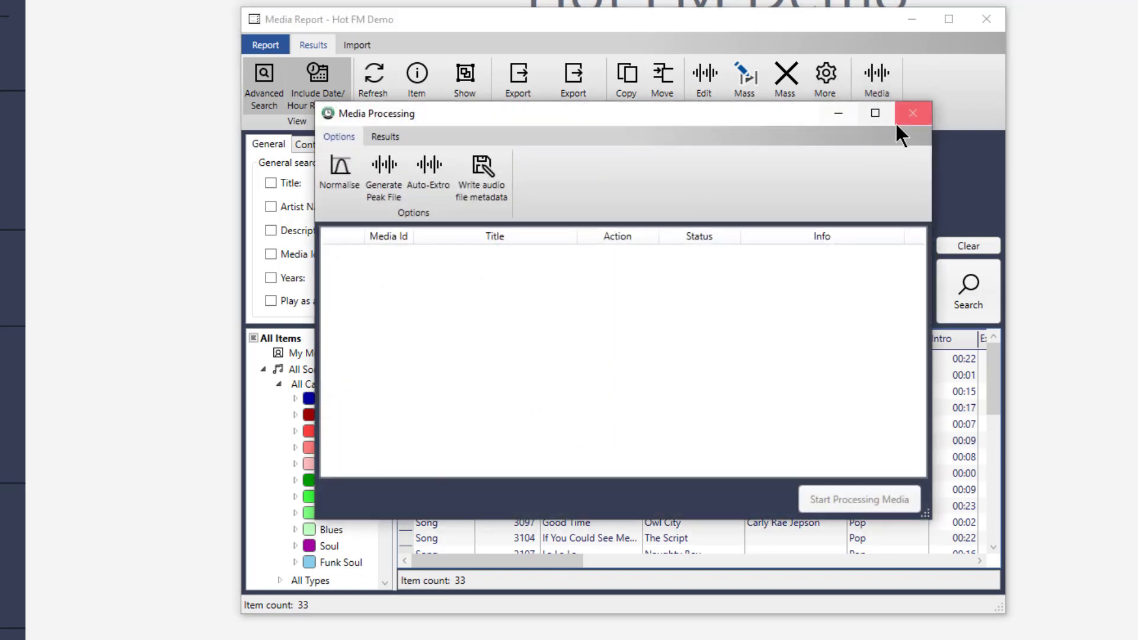
click(903, 110)
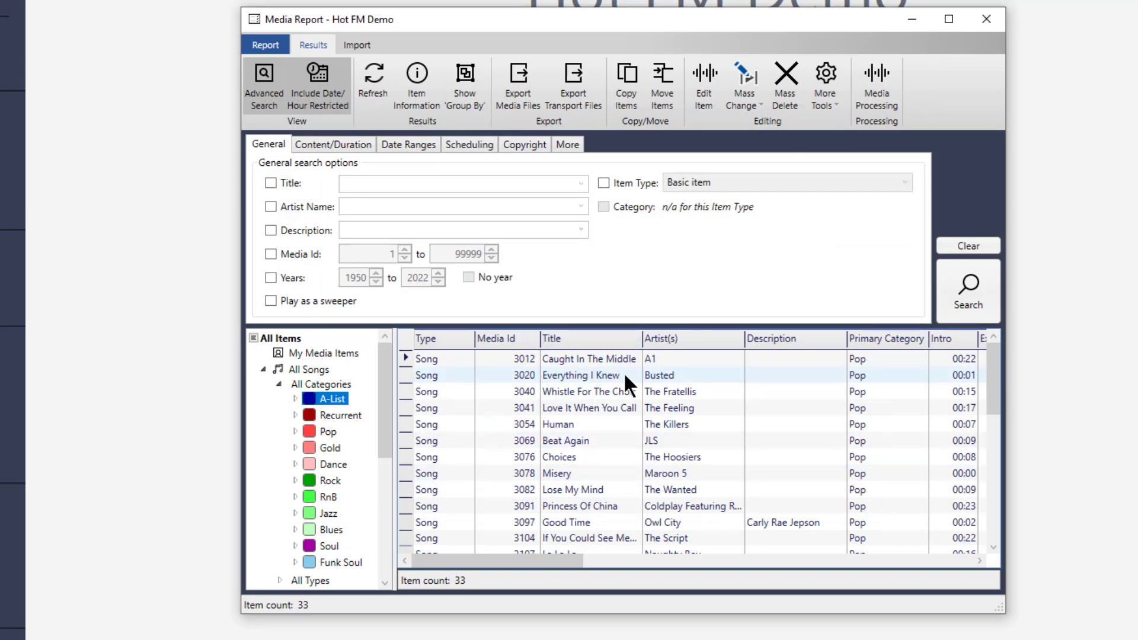
Try a multiple selection of Everything I Knew, Love It When You Call, Misery and Good Time, and replace it with Beat Again.
scroll(652, 453, down, 7)
scroll(652, 453, up, 7)
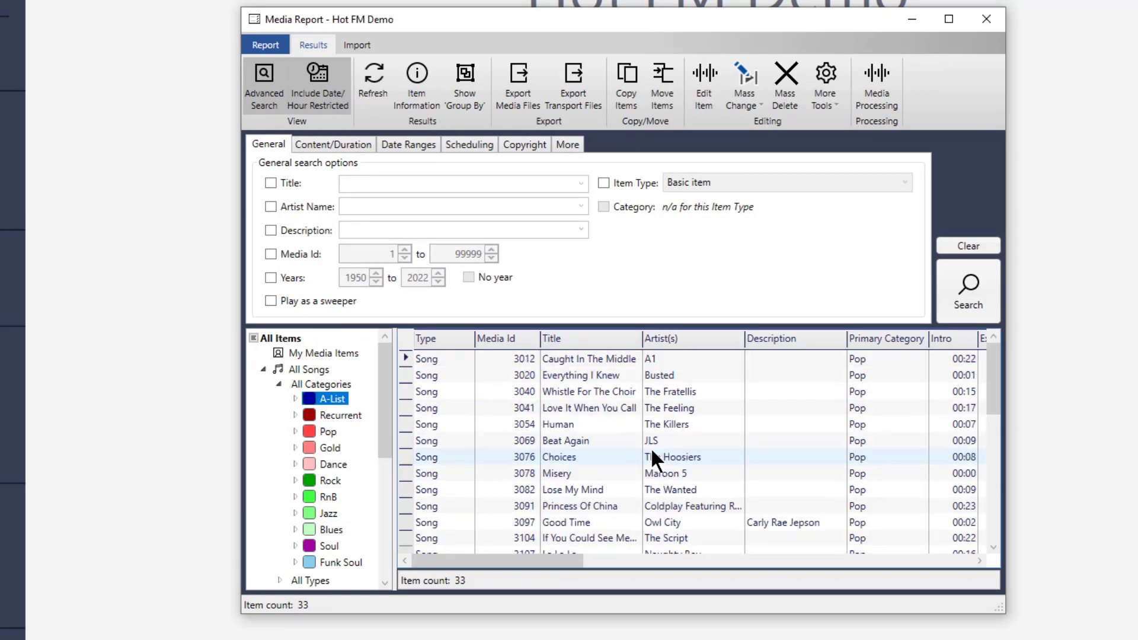
click(589, 375)
ctrl+click(578, 406)
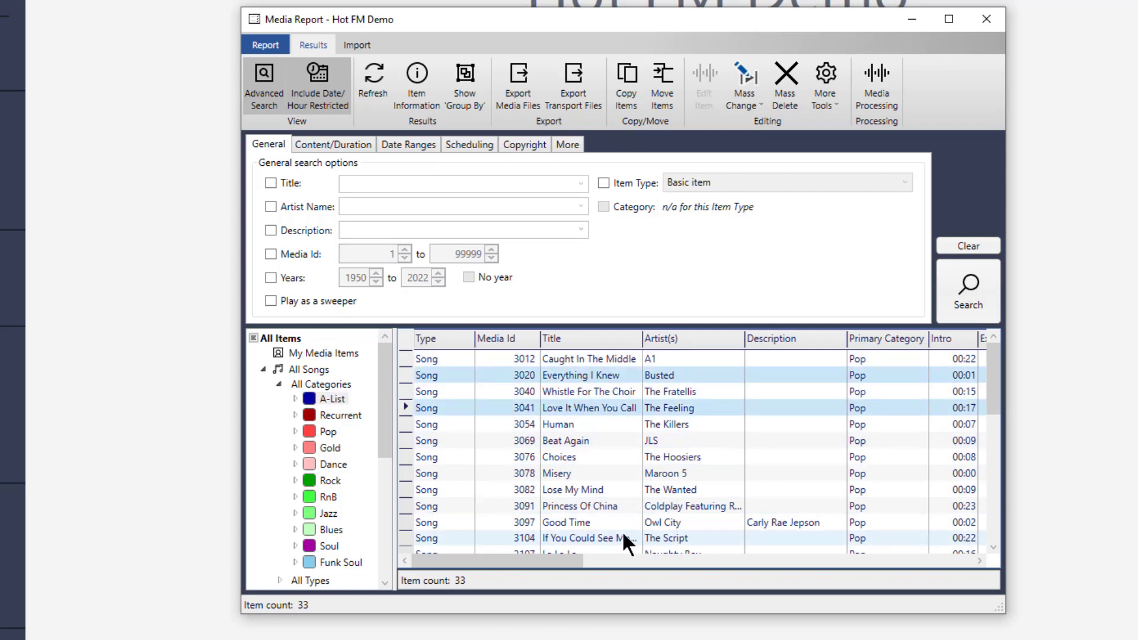
ctrl+click(595, 473)
ctrl+click(578, 522)
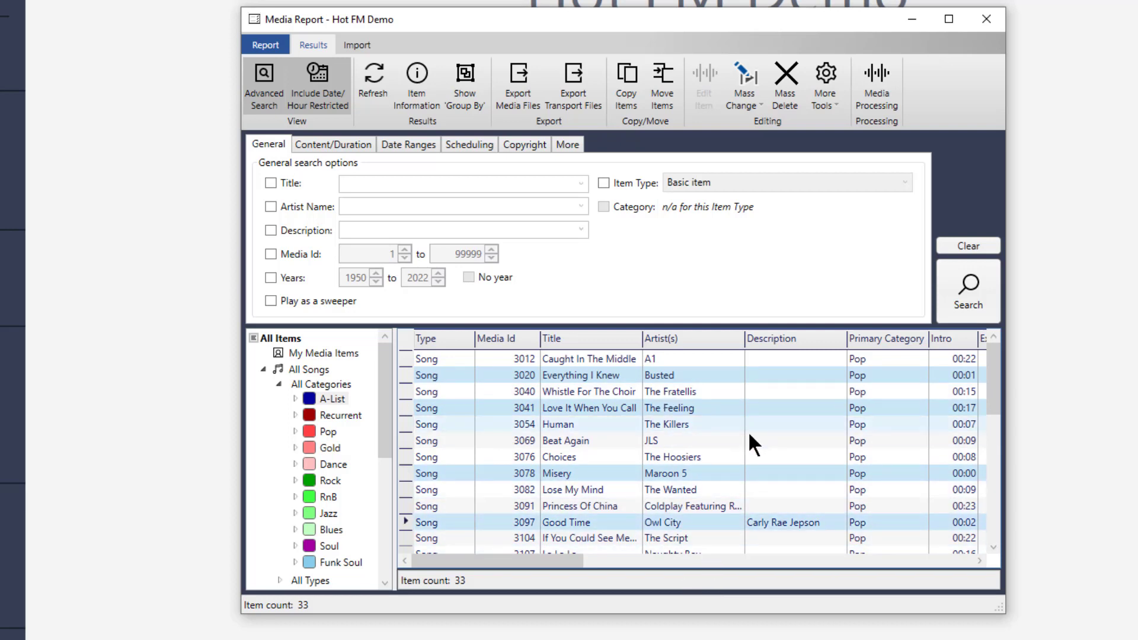
click(613, 443)
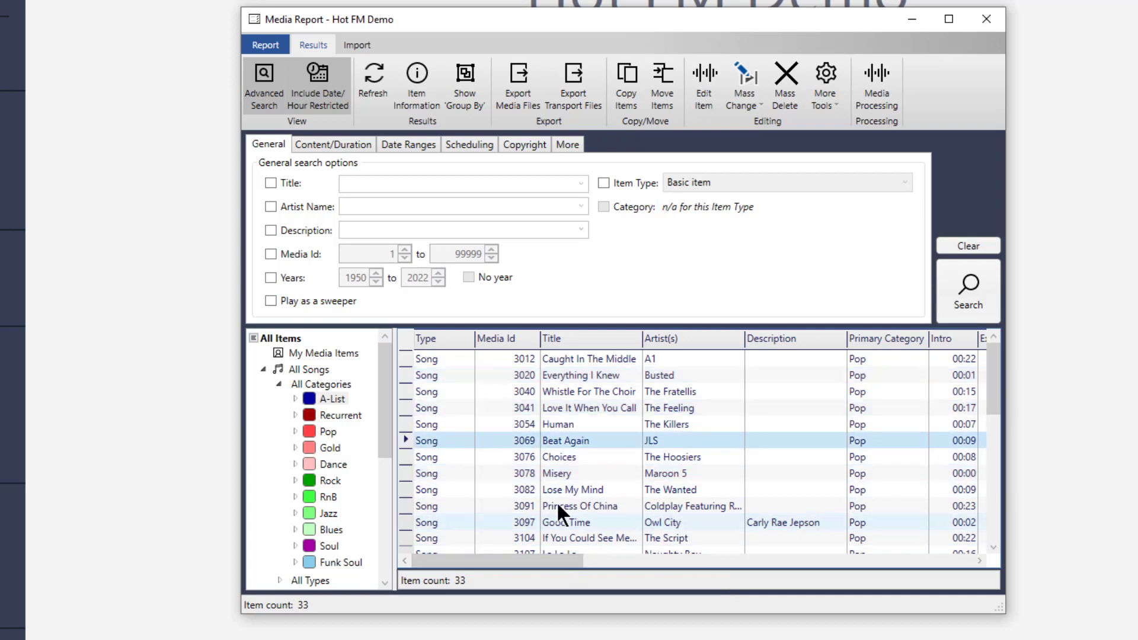
List the A-List songs again and examine their extro, year, ending, secondary category and date columns.
click(331, 398)
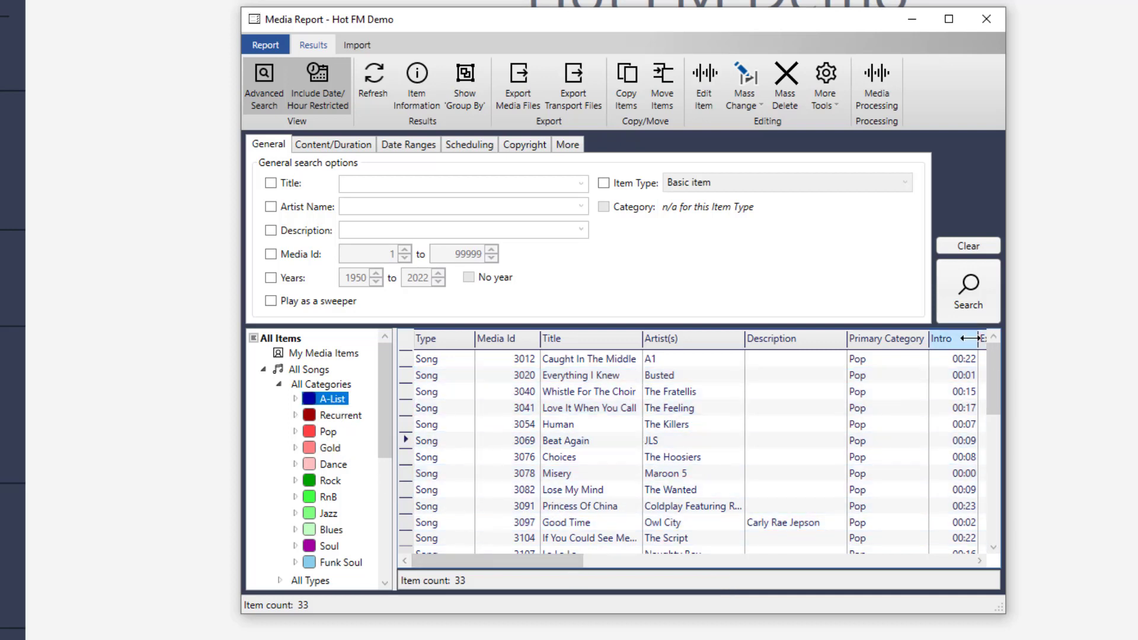
drag(544, 561, 699, 509)
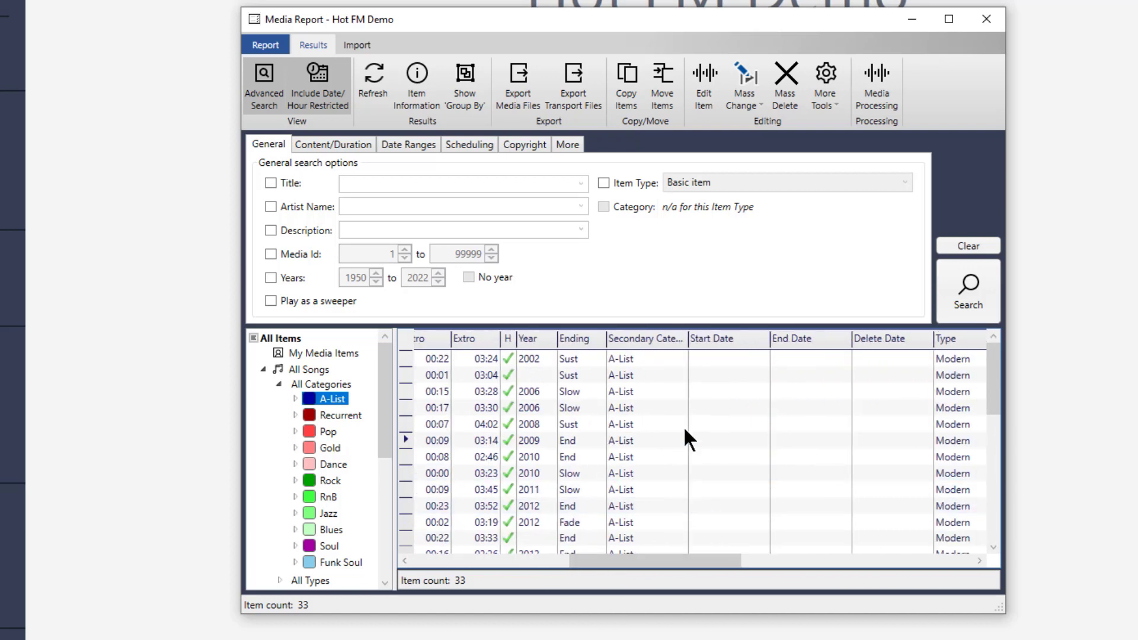
scroll(652, 391, down, 2)
scroll(656, 407, down, 1)
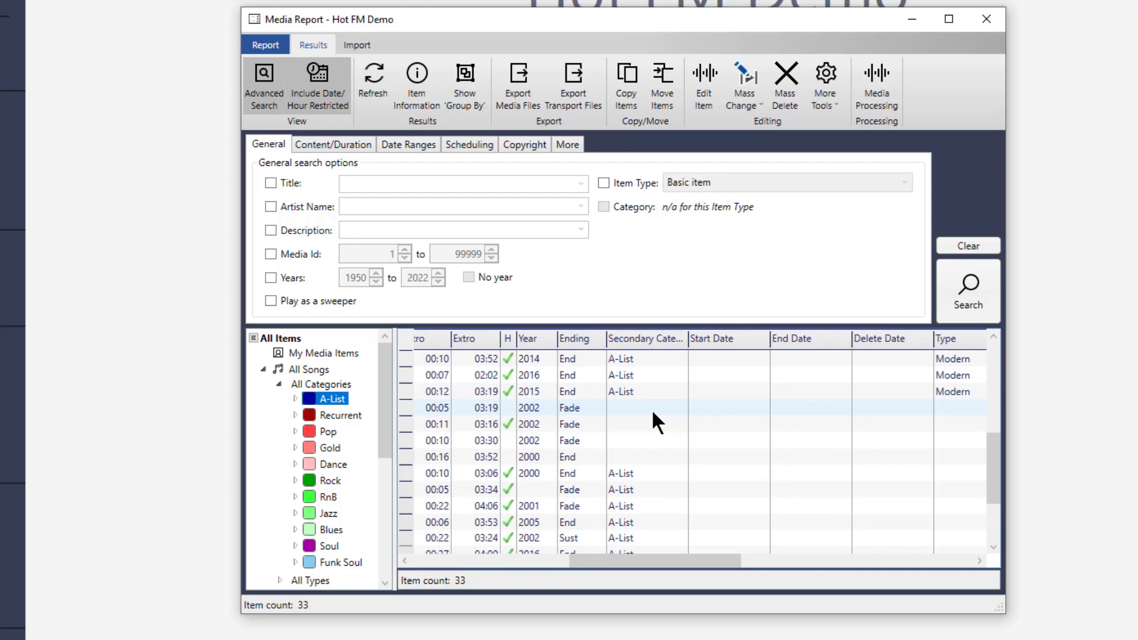
scroll(648, 408, up, 3)
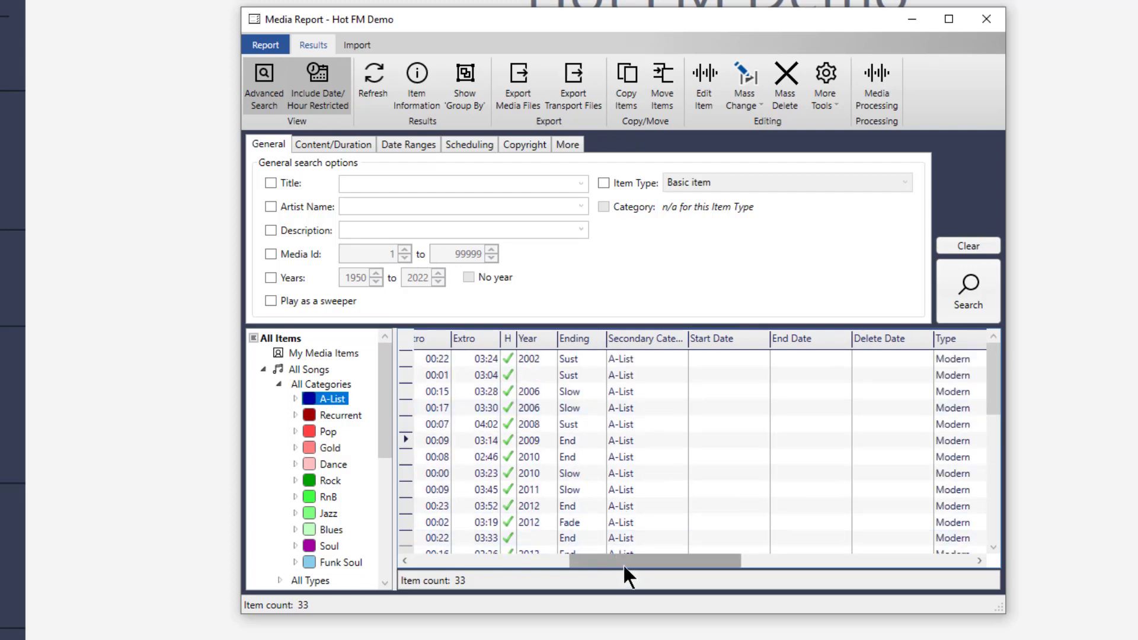
drag(624, 564, 434, 520)
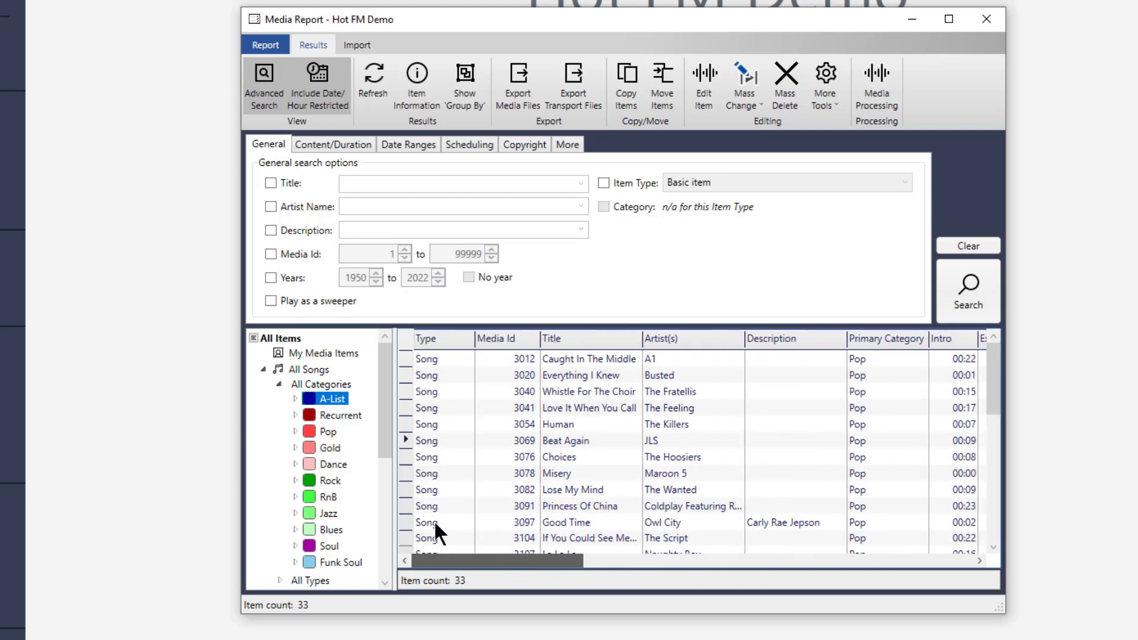
Select Everything I Knew, Love It When You Call, Misery and Princess Of China, and open a mass change for this station.
click(635, 372)
ctrl+click(589, 405)
ctrl+click(589, 473)
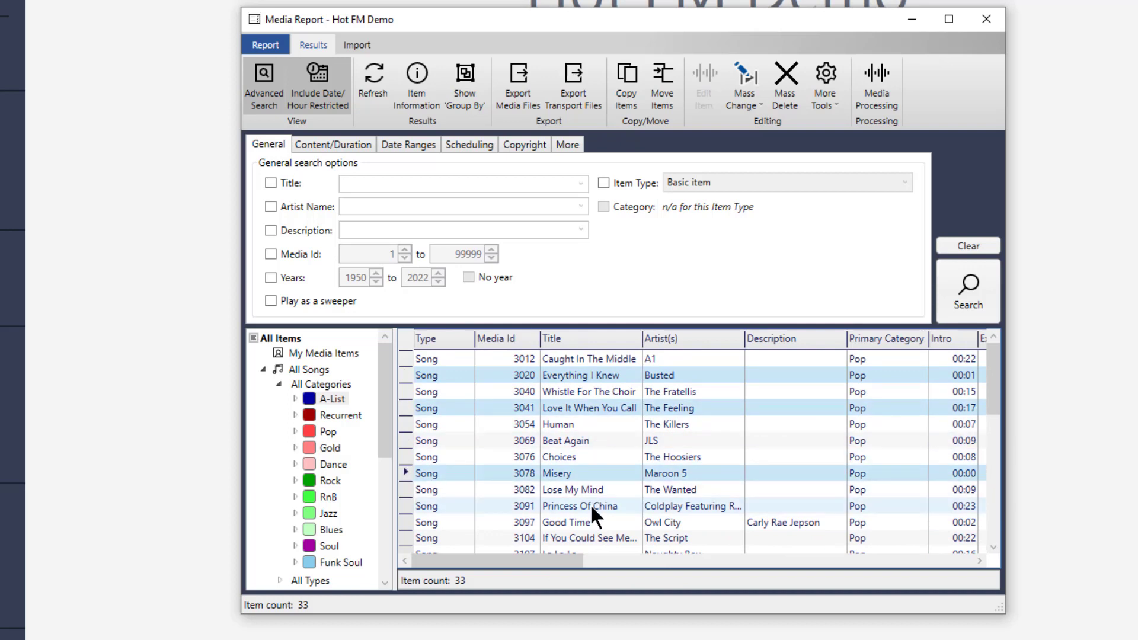
ctrl+click(590, 507)
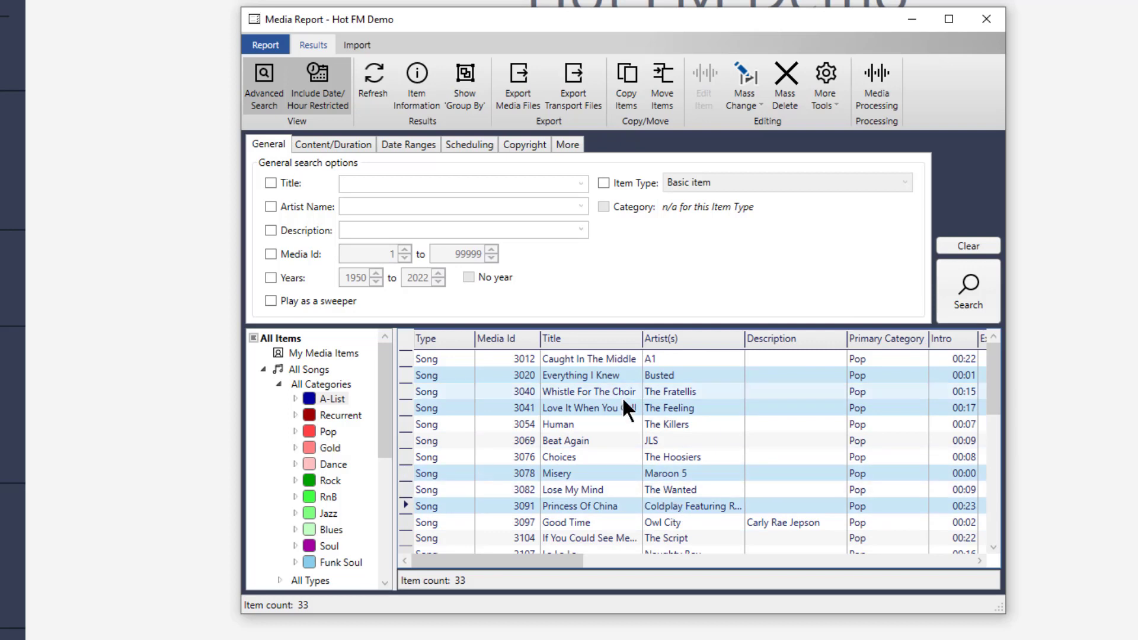
click(747, 84)
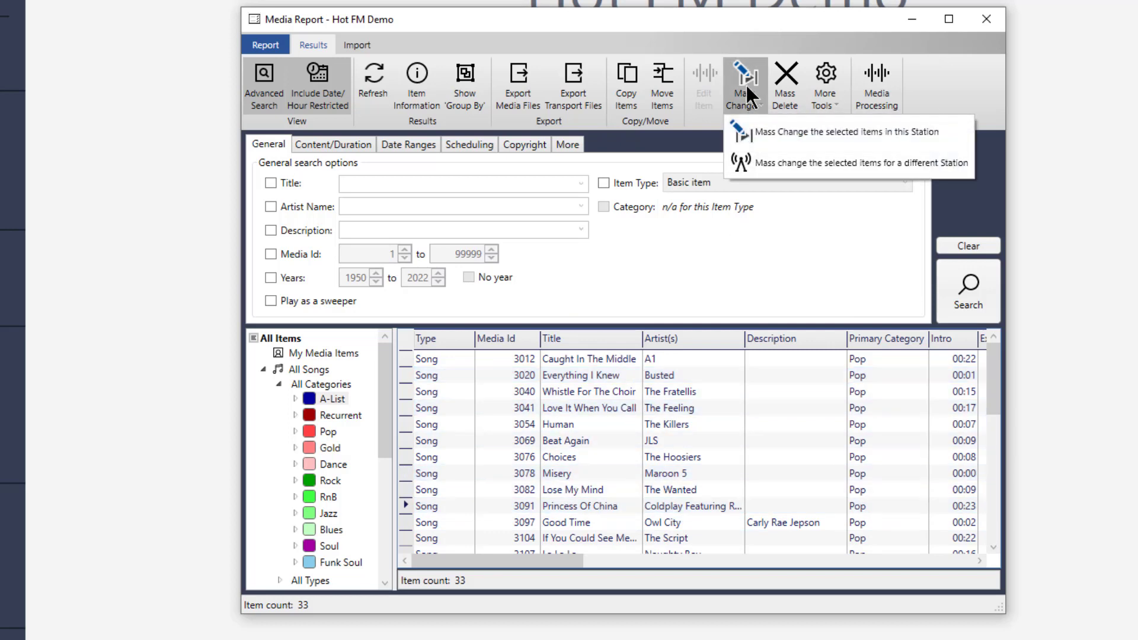
click(926, 133)
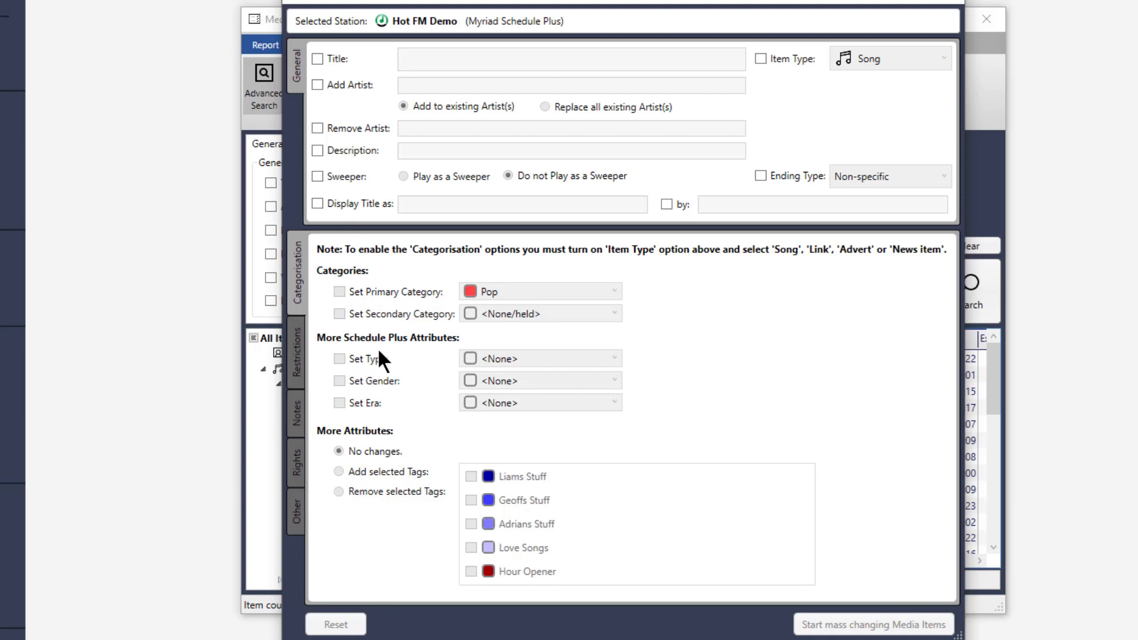
Mass change the selected songs' secondary category to <None/held>, with the item type enabled as Song, and confirm the change.
click(761, 59)
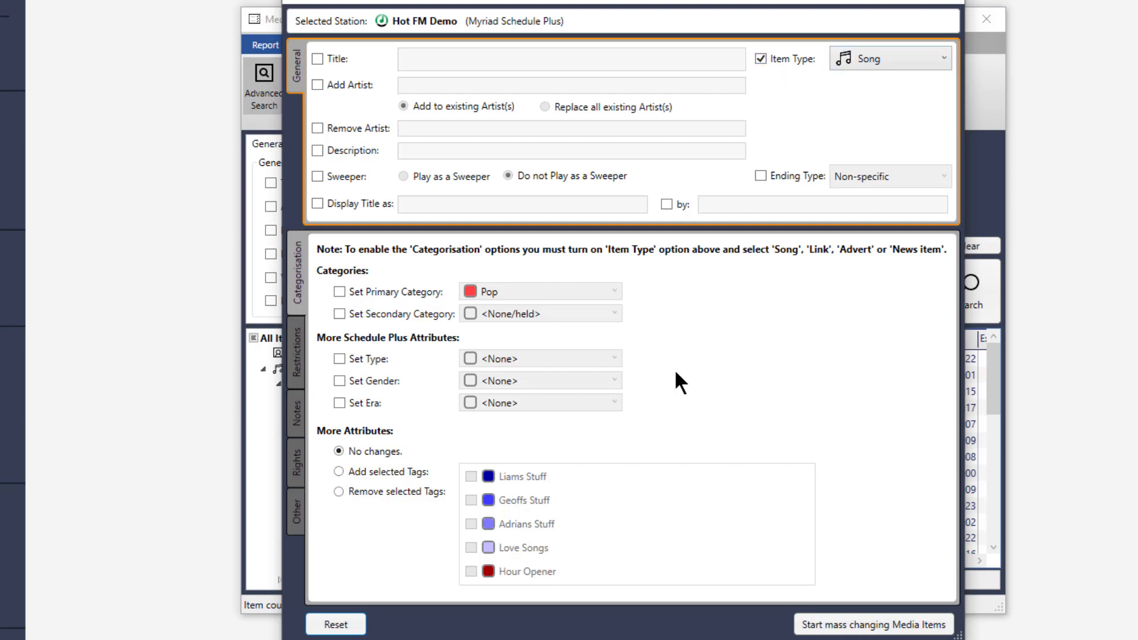
click(339, 314)
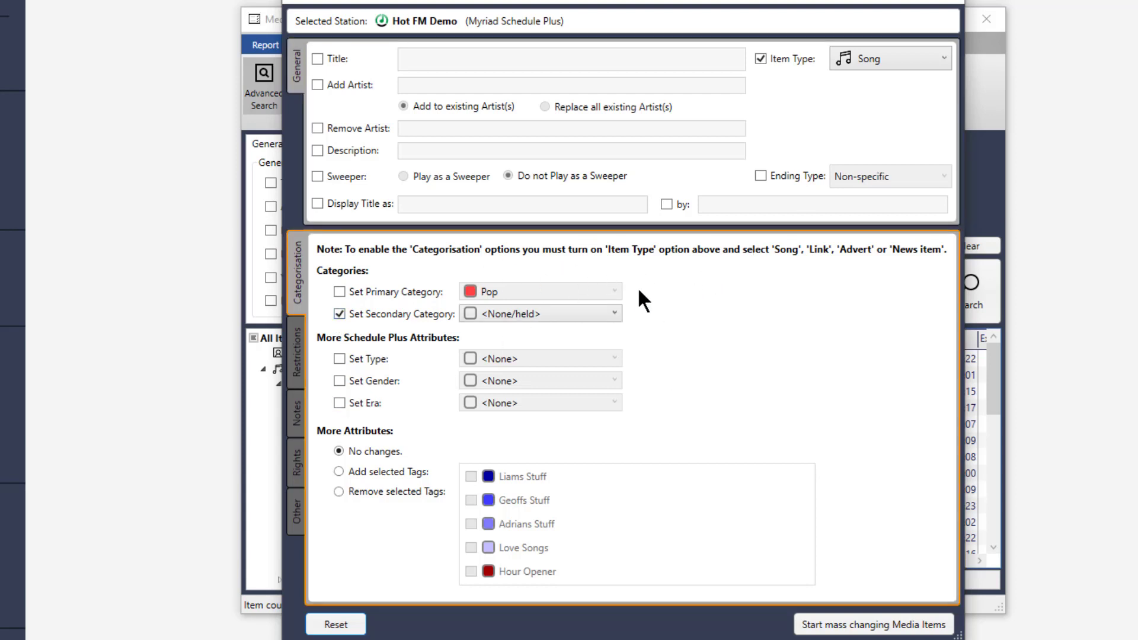
click(615, 315)
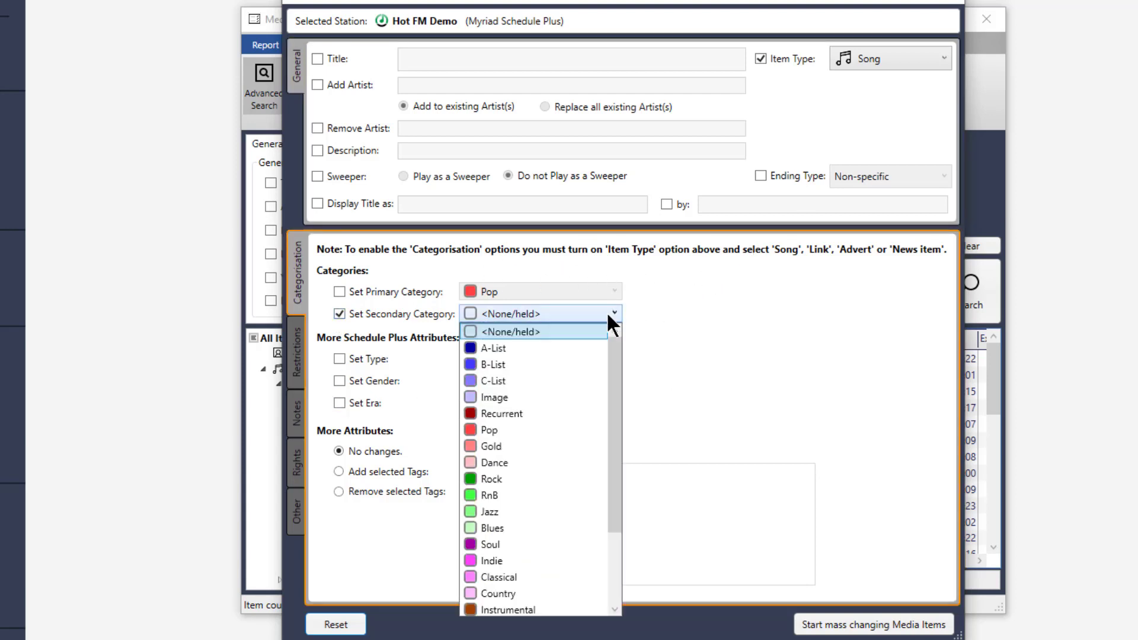
click(521, 332)
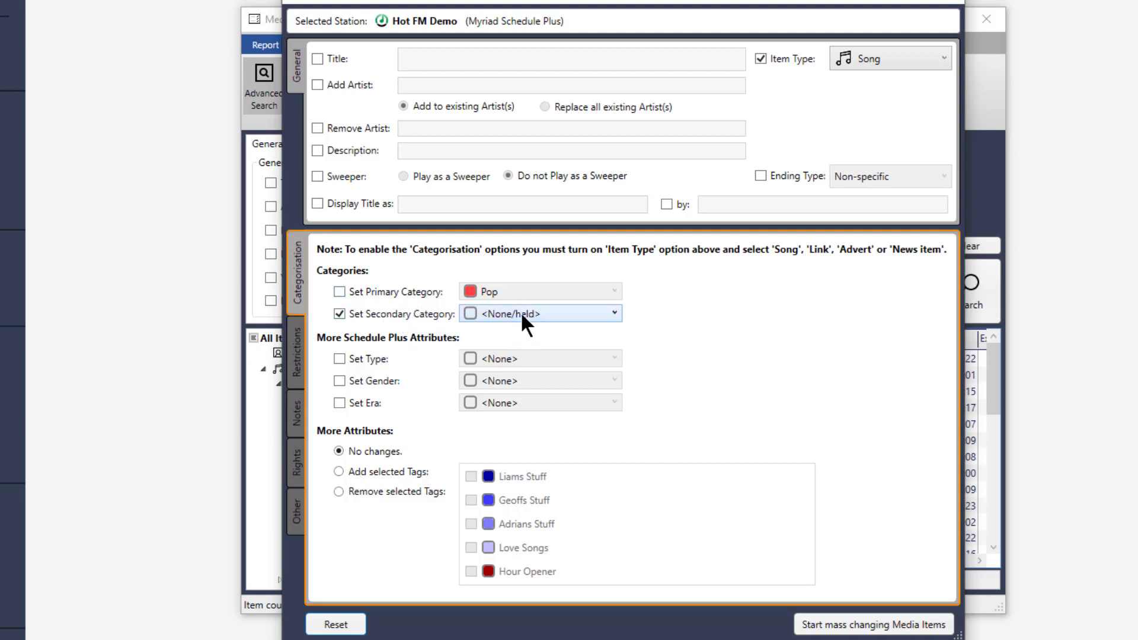
click(860, 632)
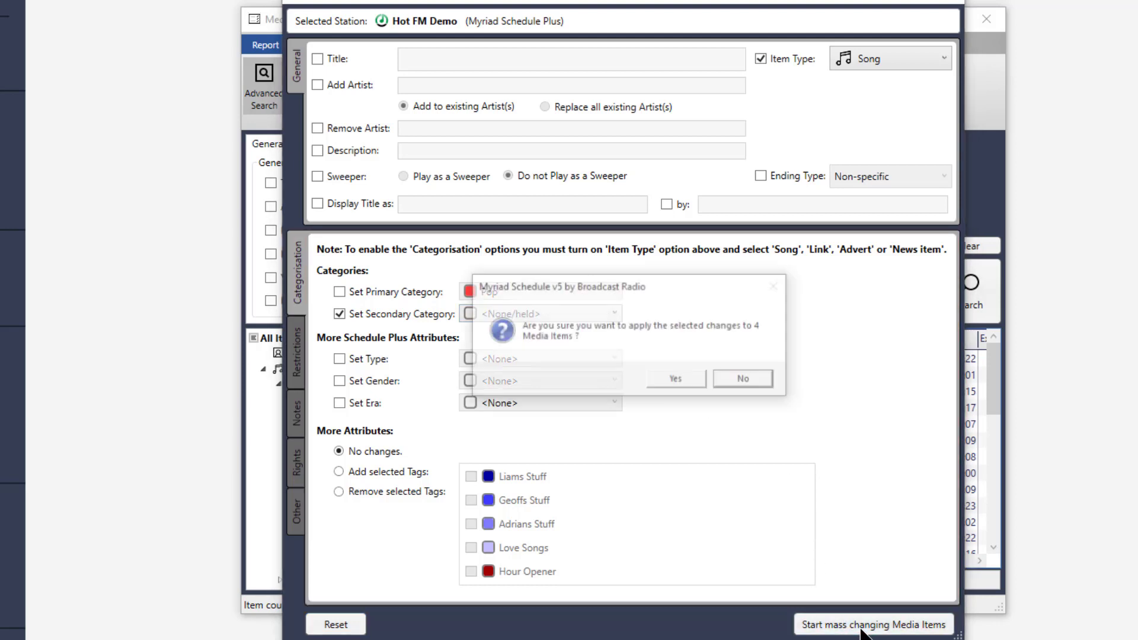
click(675, 379)
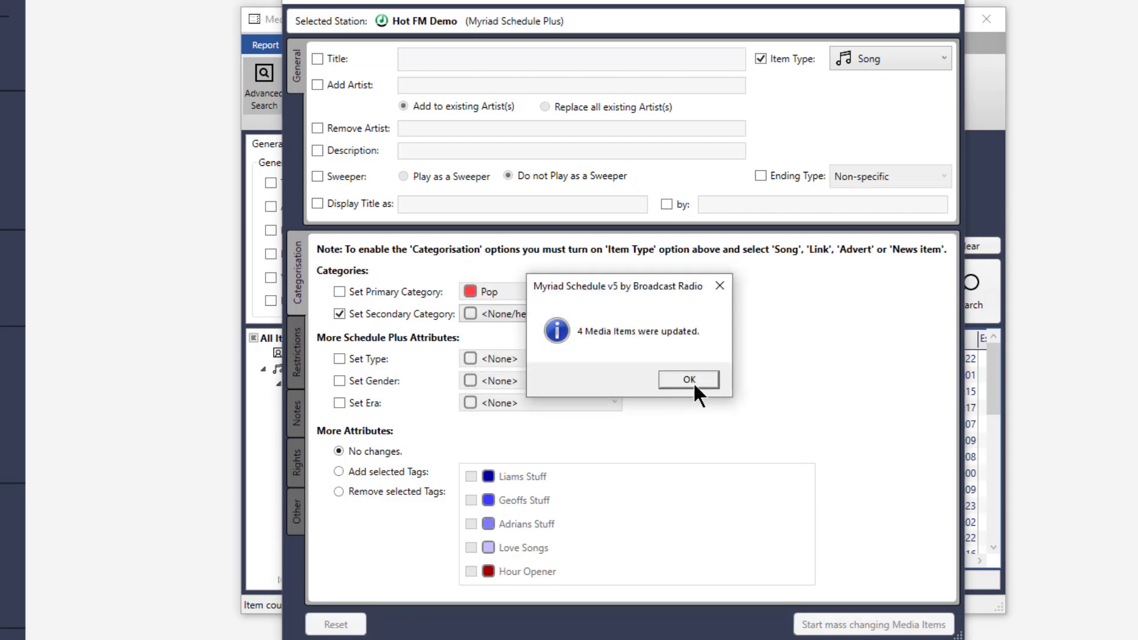
click(693, 382)
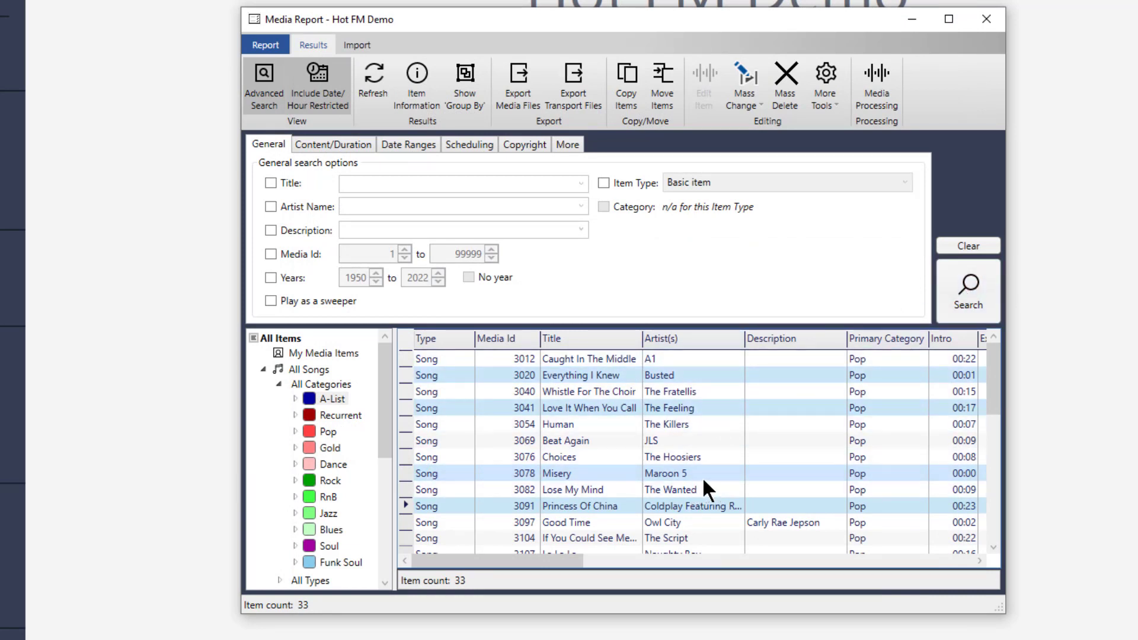
Rerun the A-List search to check which songs are still listed, and switch to the Pop category.
click(970, 282)
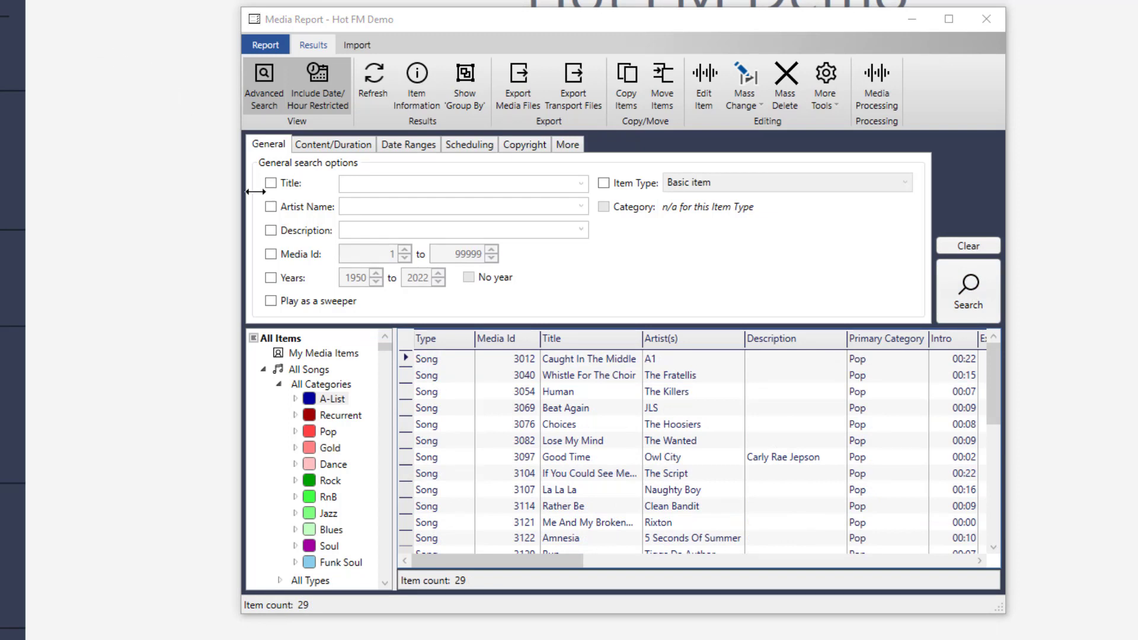
drag(492, 560, 449, 574)
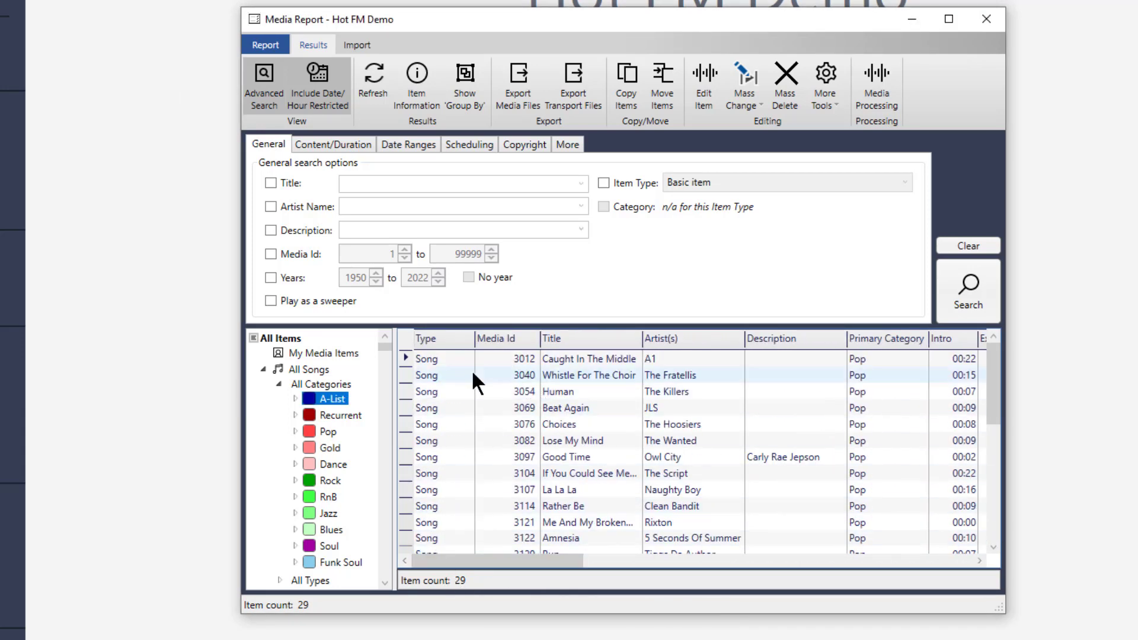
click(313, 430)
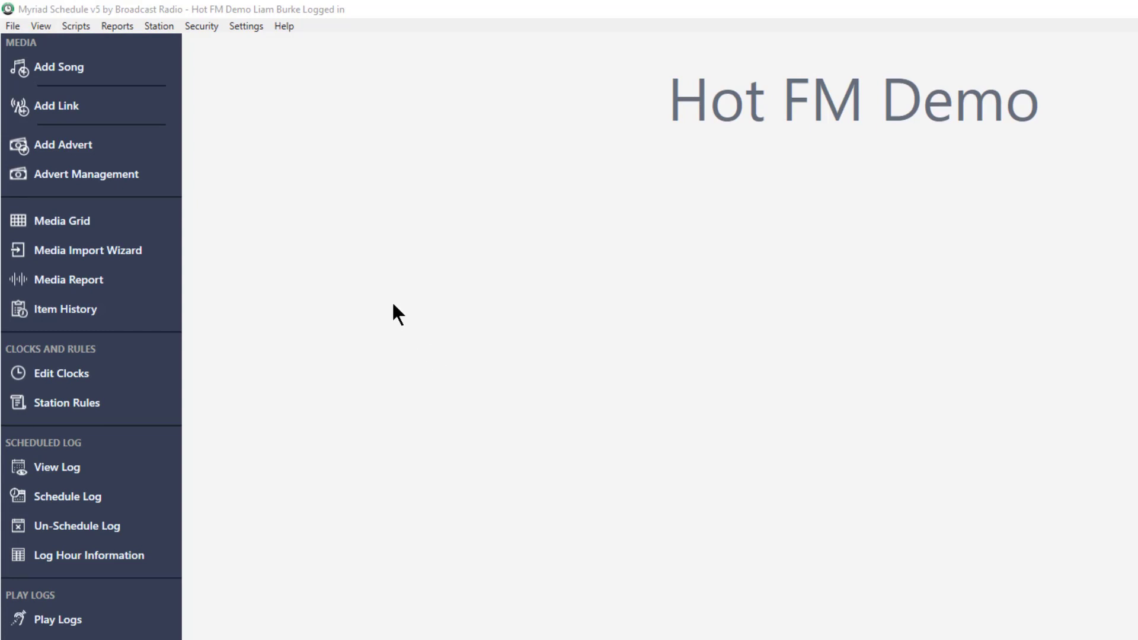
Open Item History and load the scheduling history of media ID 10005.
click(92, 306)
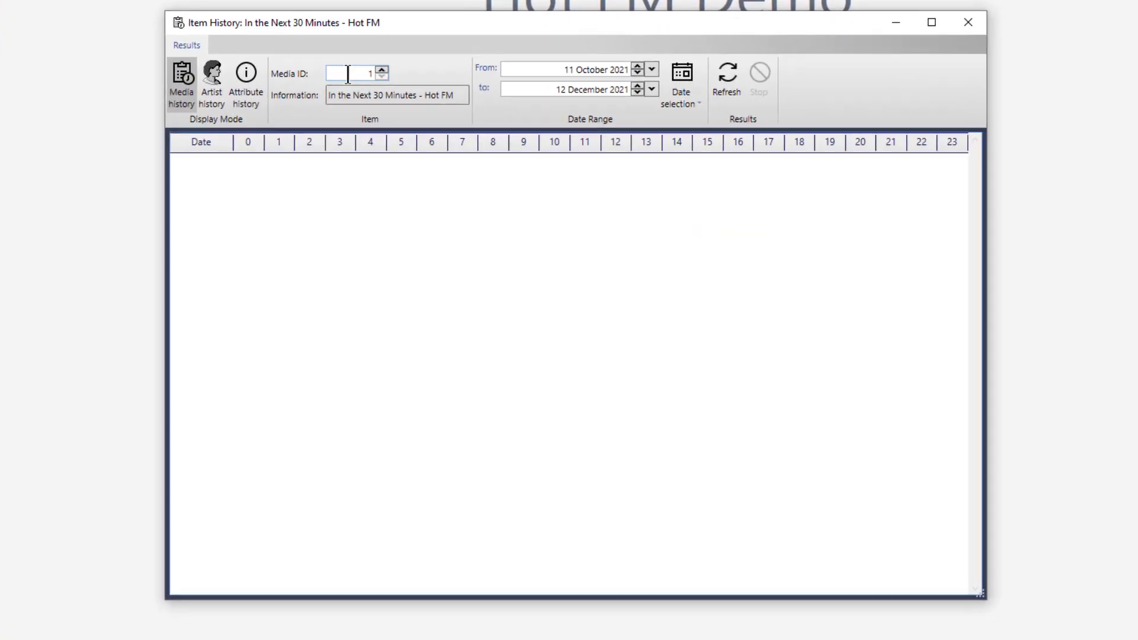
double_click(533, 180)
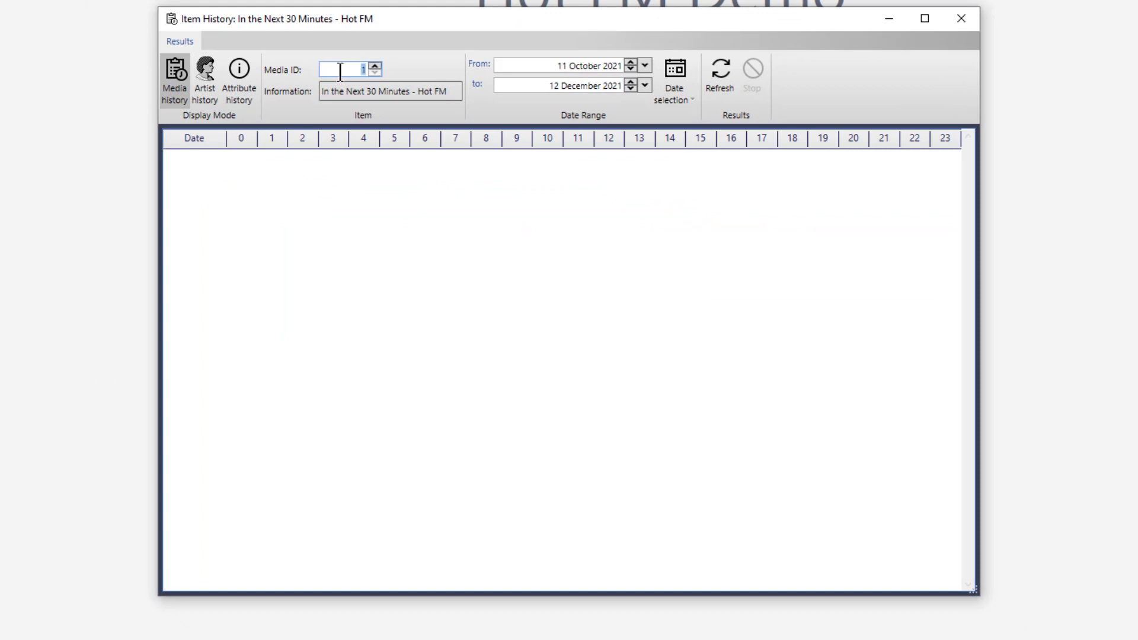
text(10005)
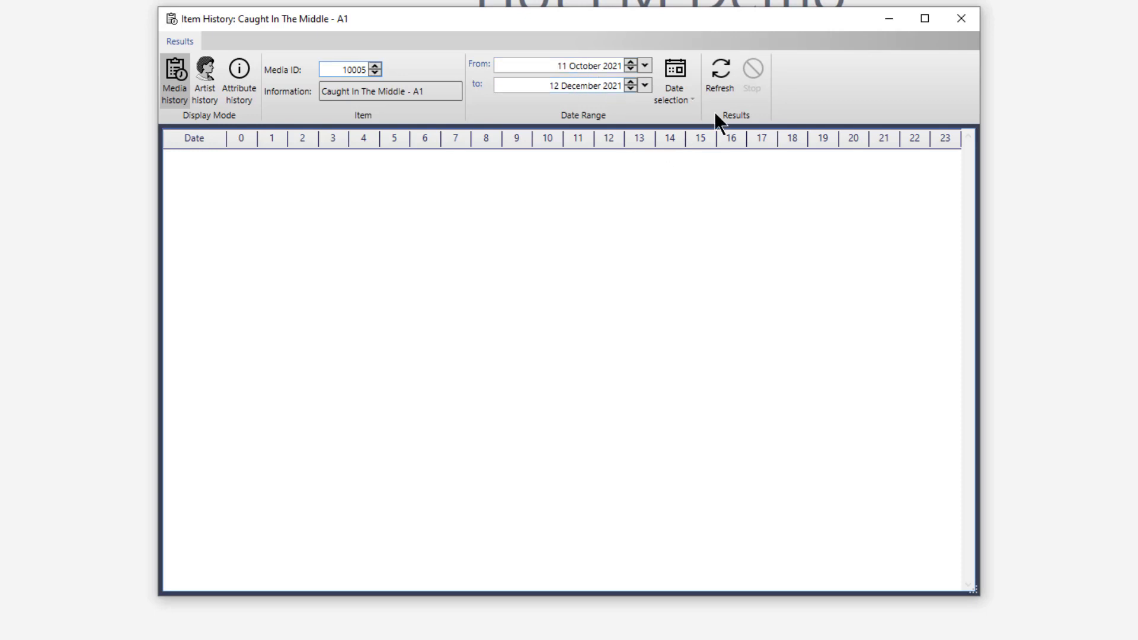
click(716, 73)
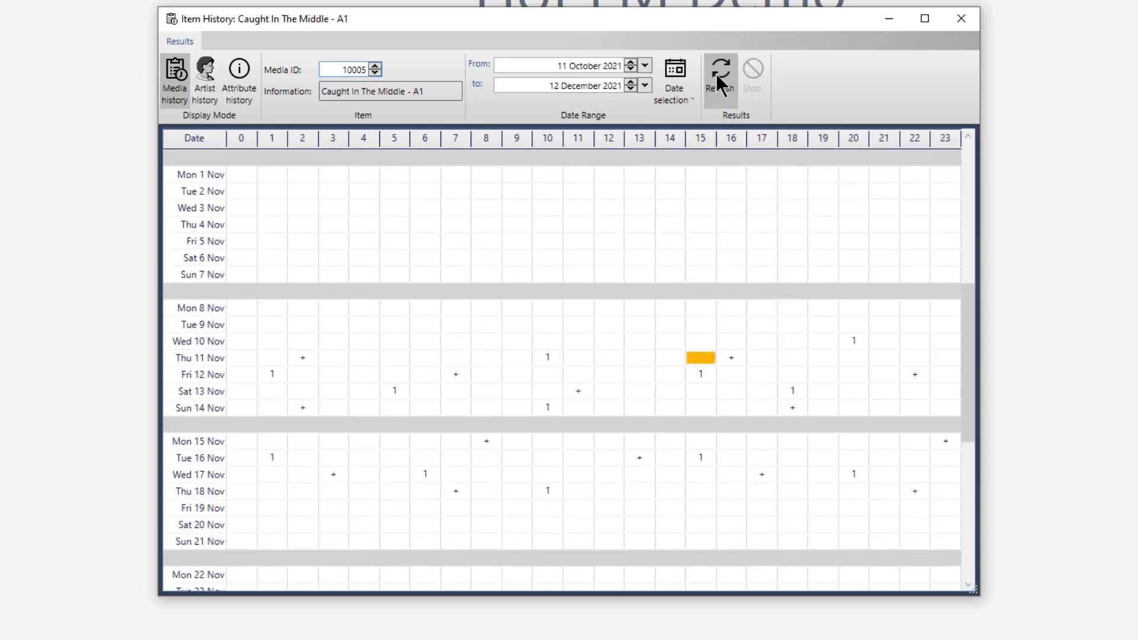
View the log for the 01:00 hour on Fri 12 Nov from the history grid, and close it again.
mouse_move(513, 421)
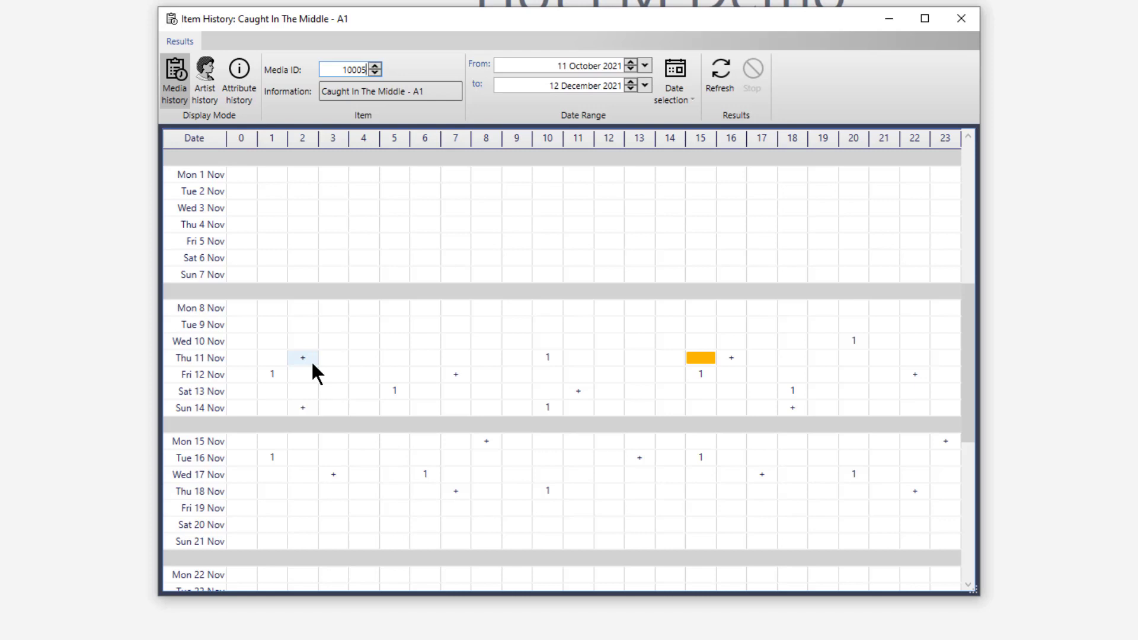
double_click(275, 374)
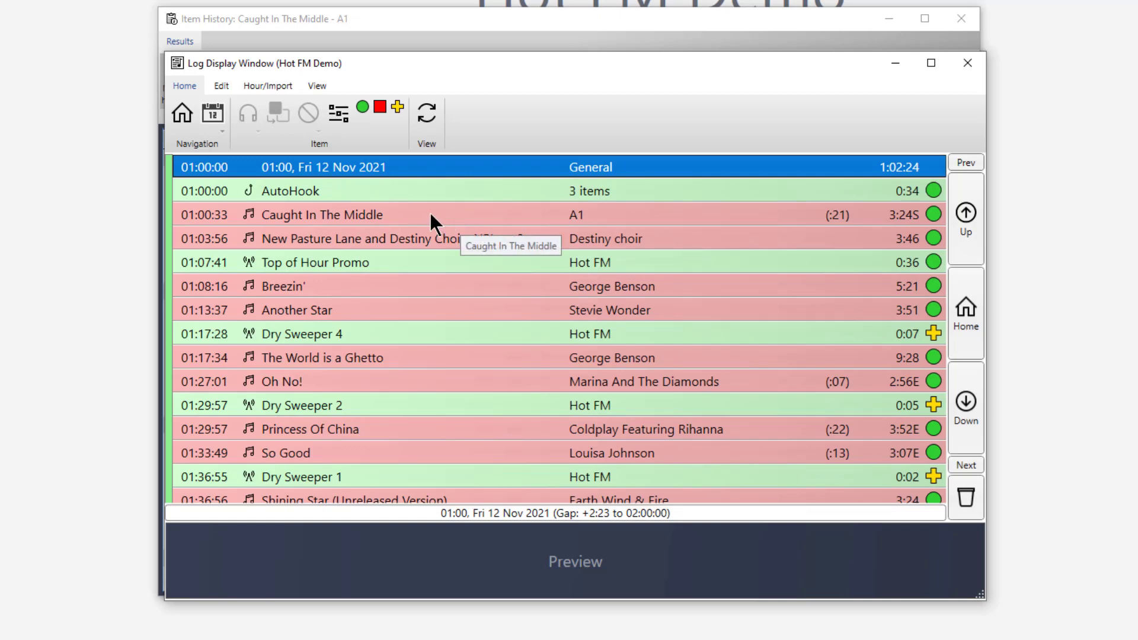
click(967, 64)
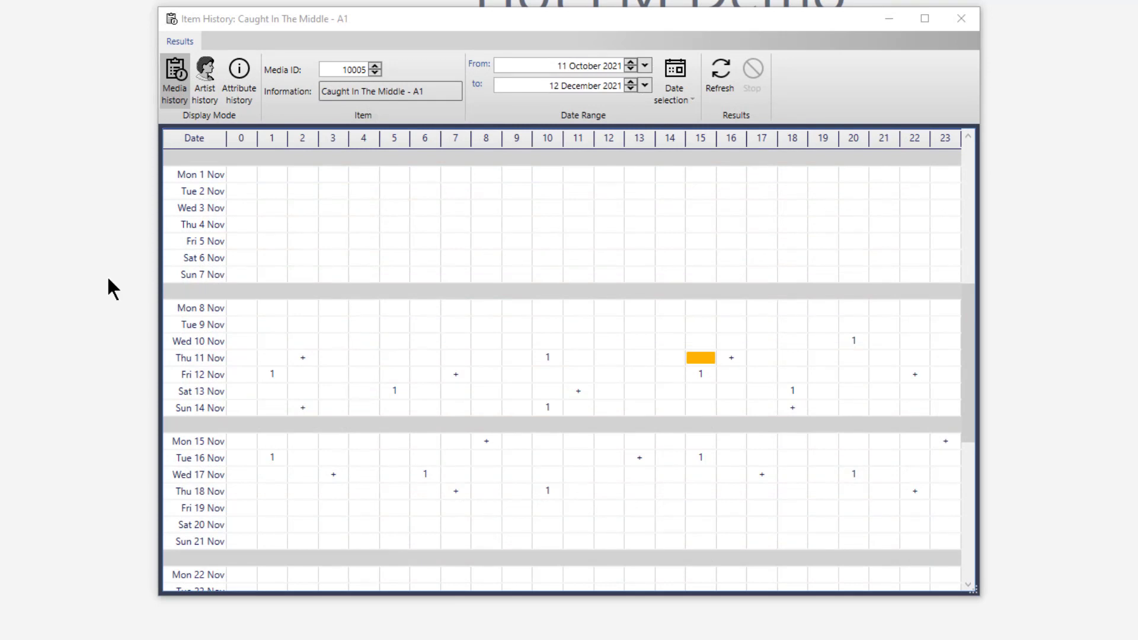
Switch to artist history, load the history for Spears, Britney, and look through the date grid.
click(206, 77)
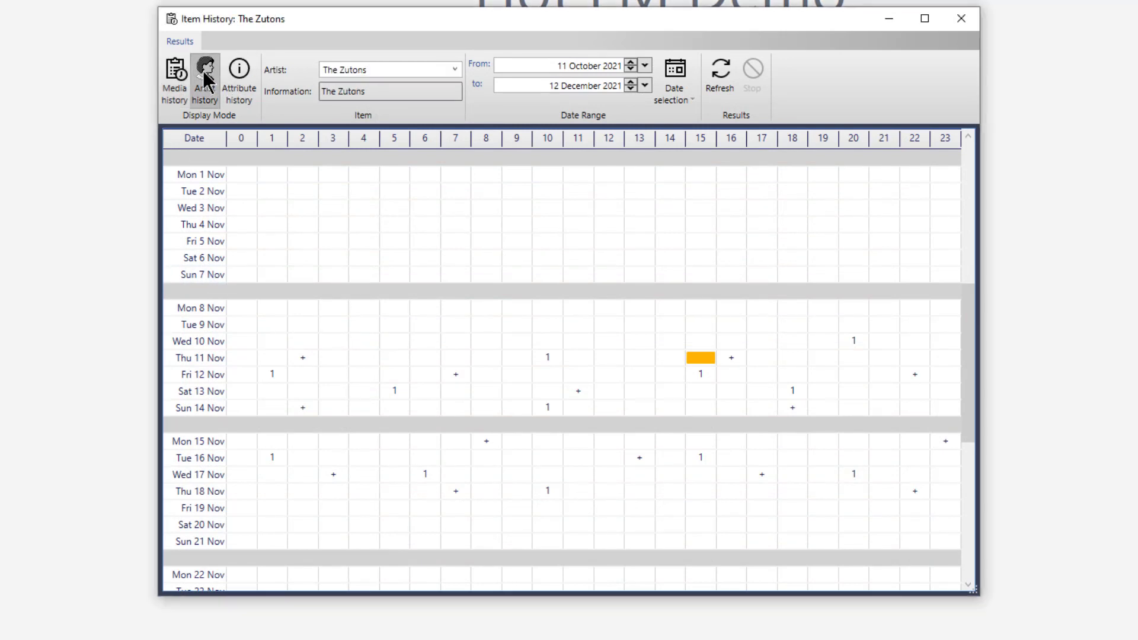
click(454, 70)
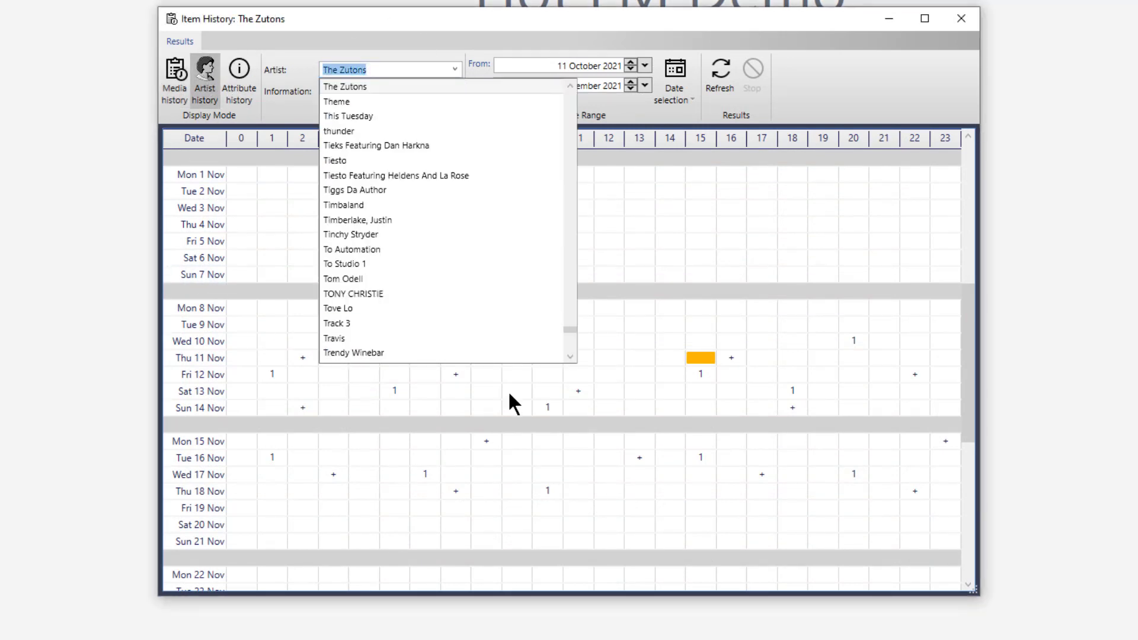
drag(567, 326, 564, 287)
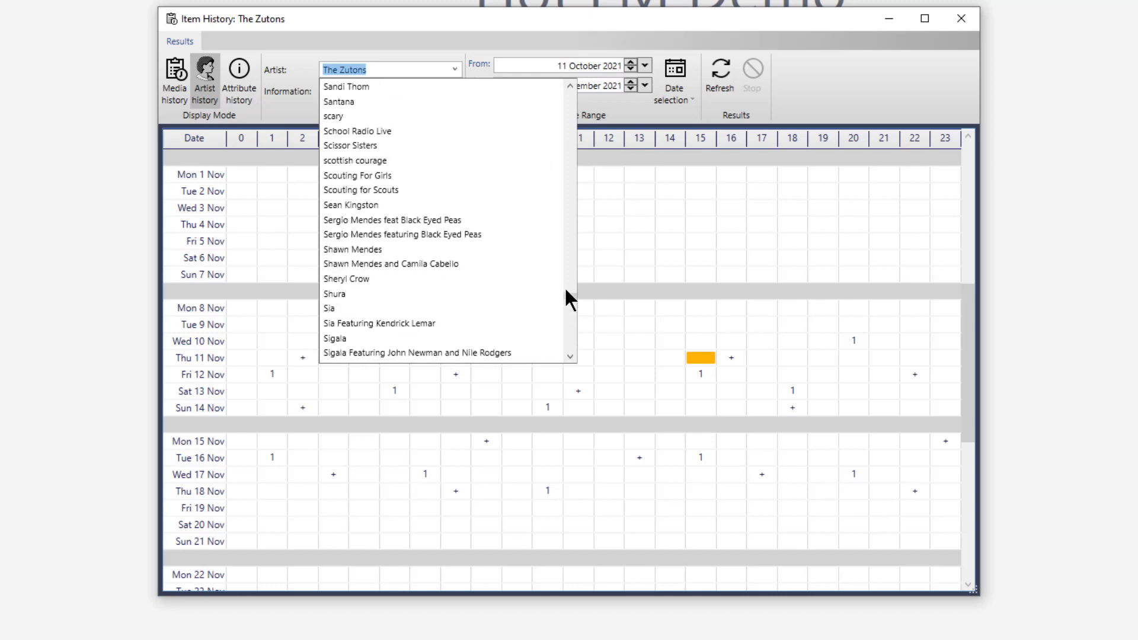
click(569, 356)
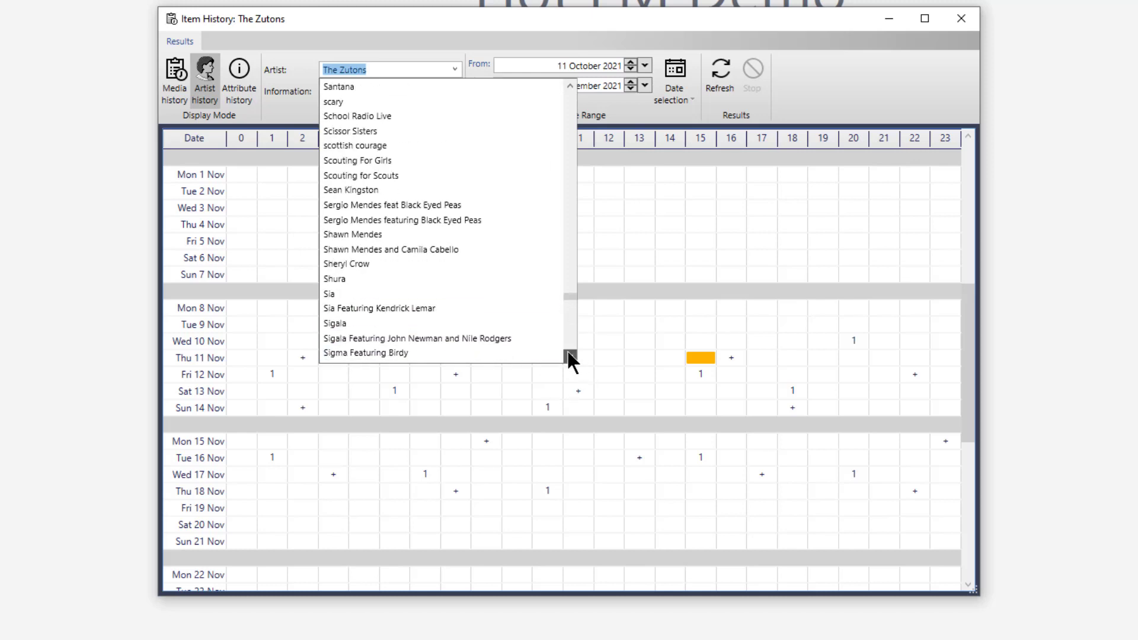
click(569, 356)
click(569, 356)
click(569, 355)
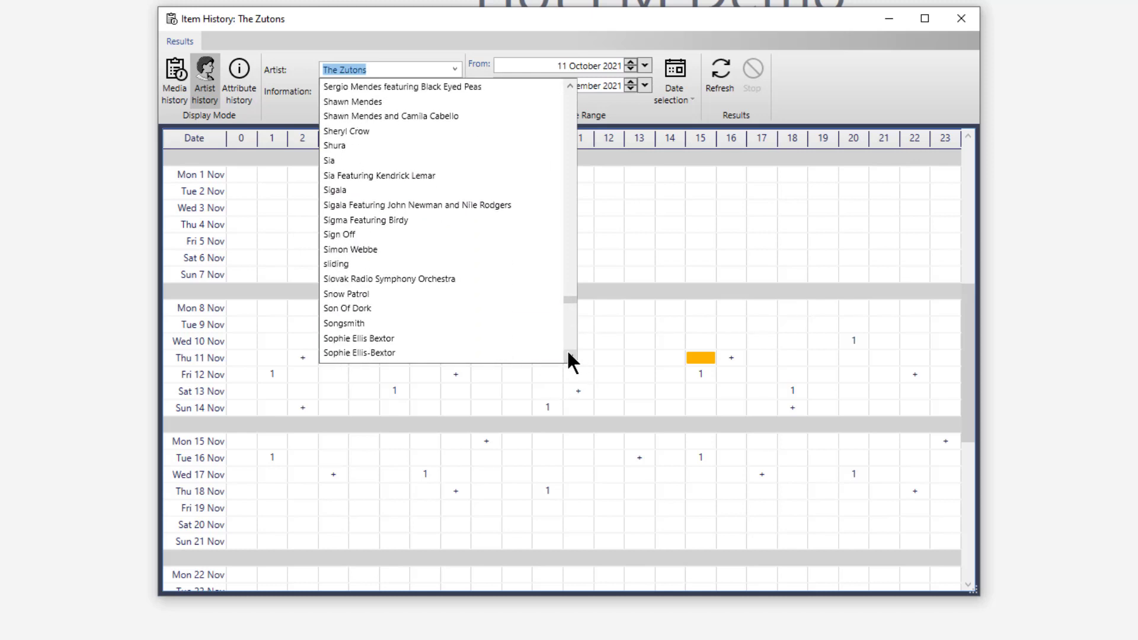
click(569, 355)
click(569, 356)
click(569, 356)
click(569, 355)
click(569, 356)
click(569, 356)
click(569, 355)
click(569, 355)
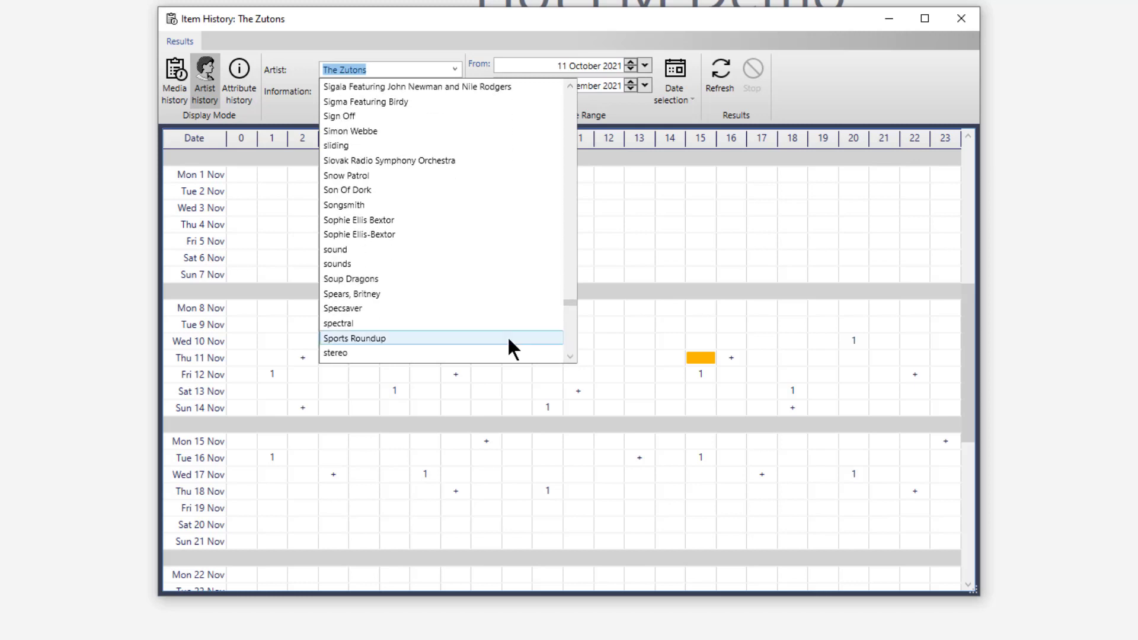
click(389, 296)
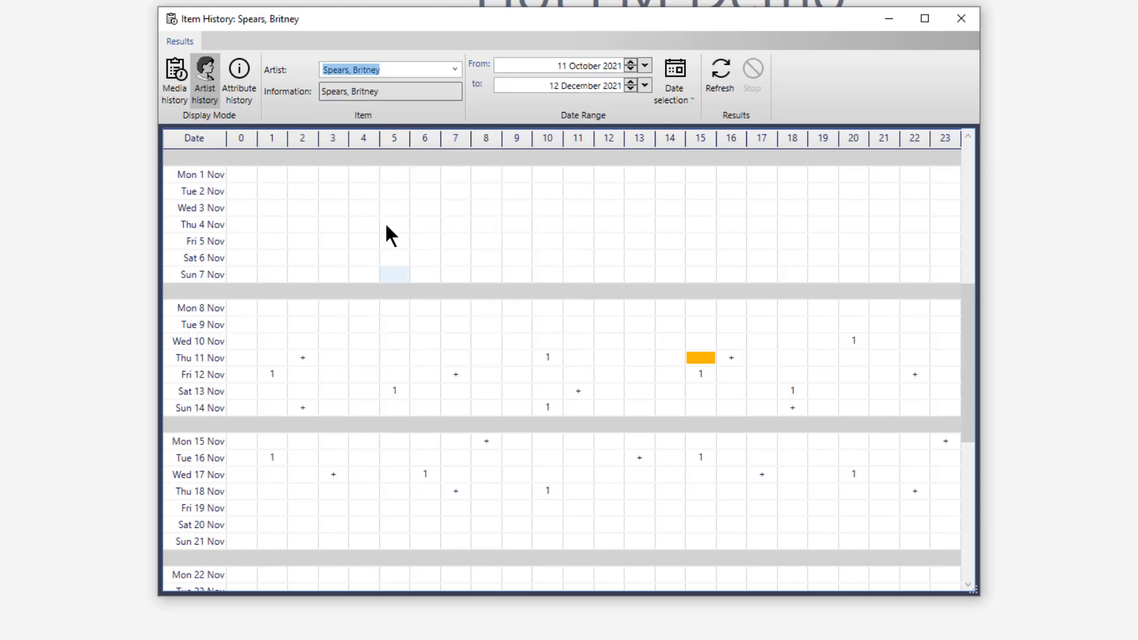
click(716, 74)
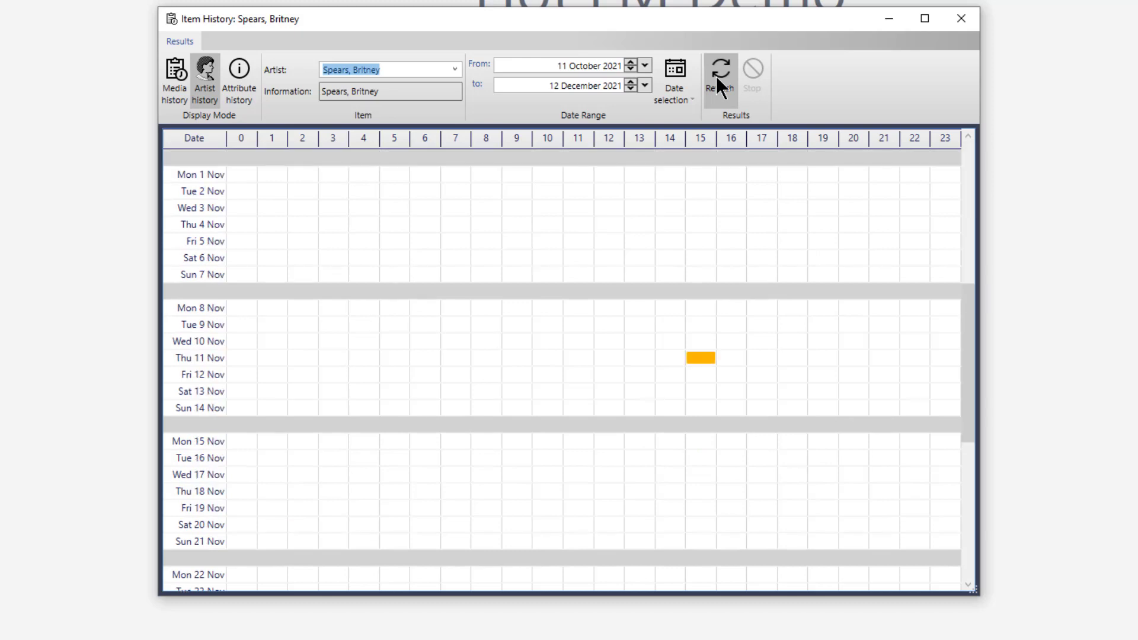
mouse_move(493, 333)
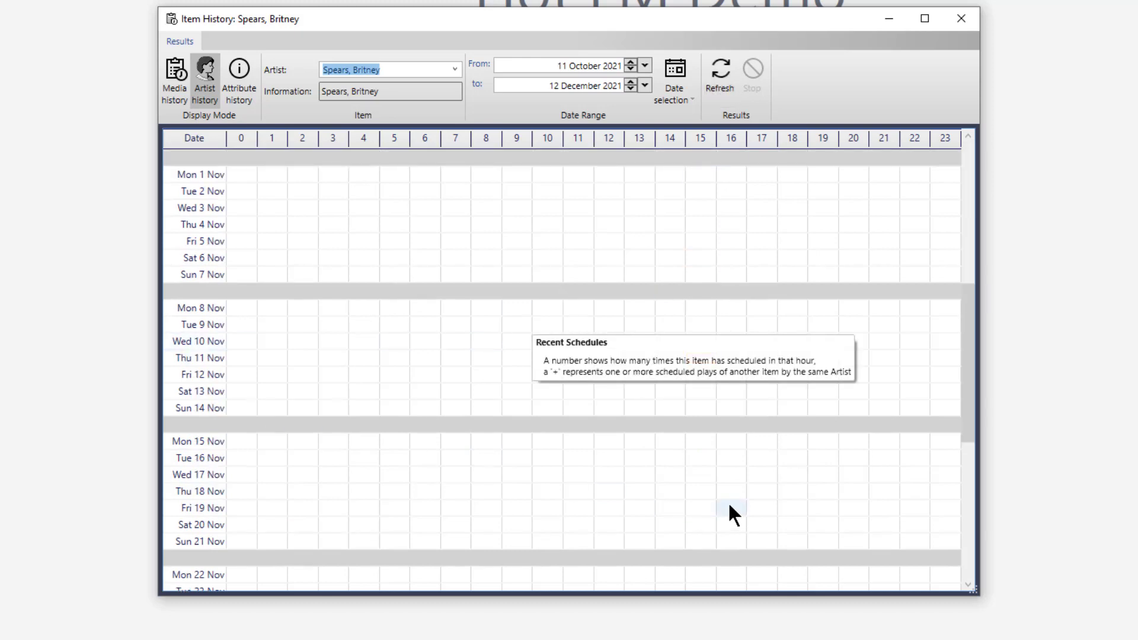
scroll(526, 436, down, 2)
scroll(526, 436, up, 3)
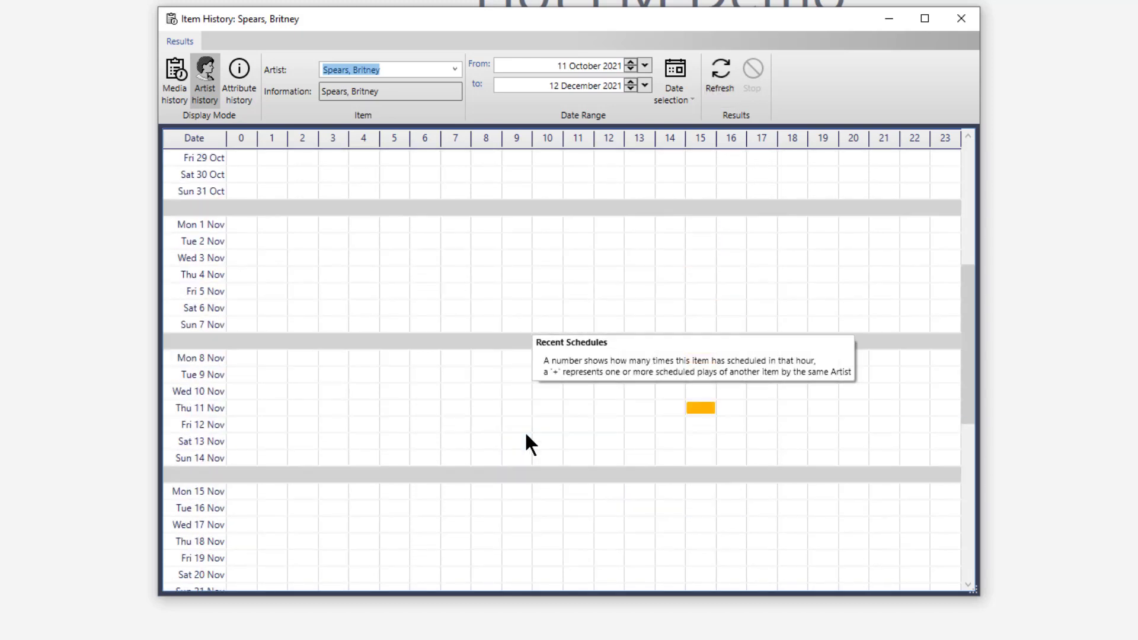
scroll(526, 436, down, 2)
Switch to attribute history and load the history for the song category A-List.
click(239, 75)
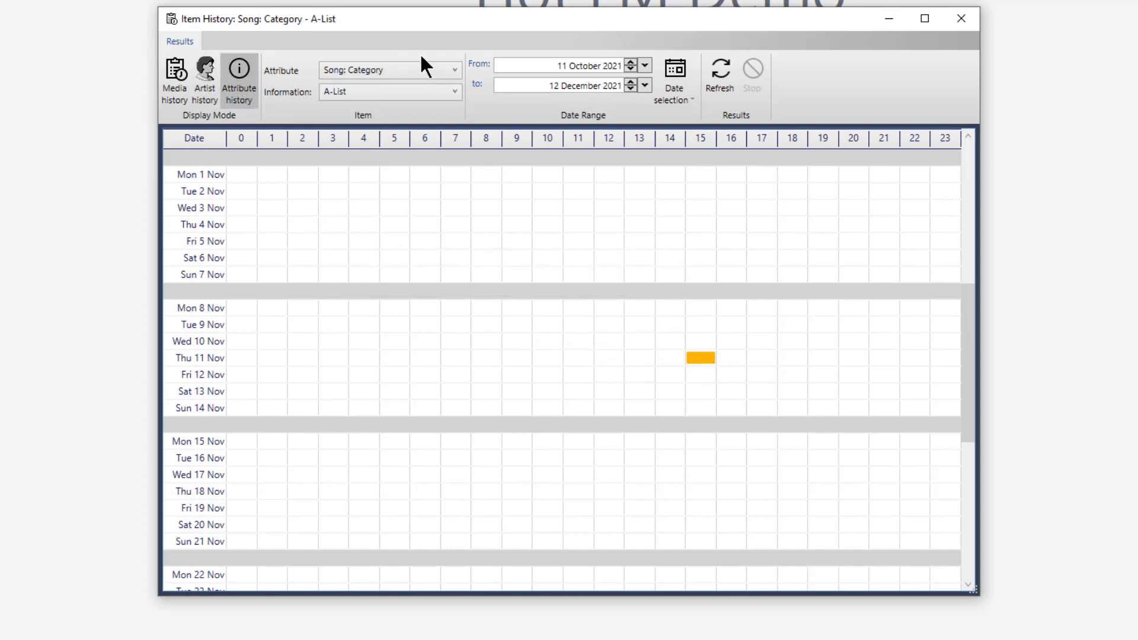
click(439, 62)
click(438, 62)
click(456, 84)
click(410, 106)
click(715, 70)
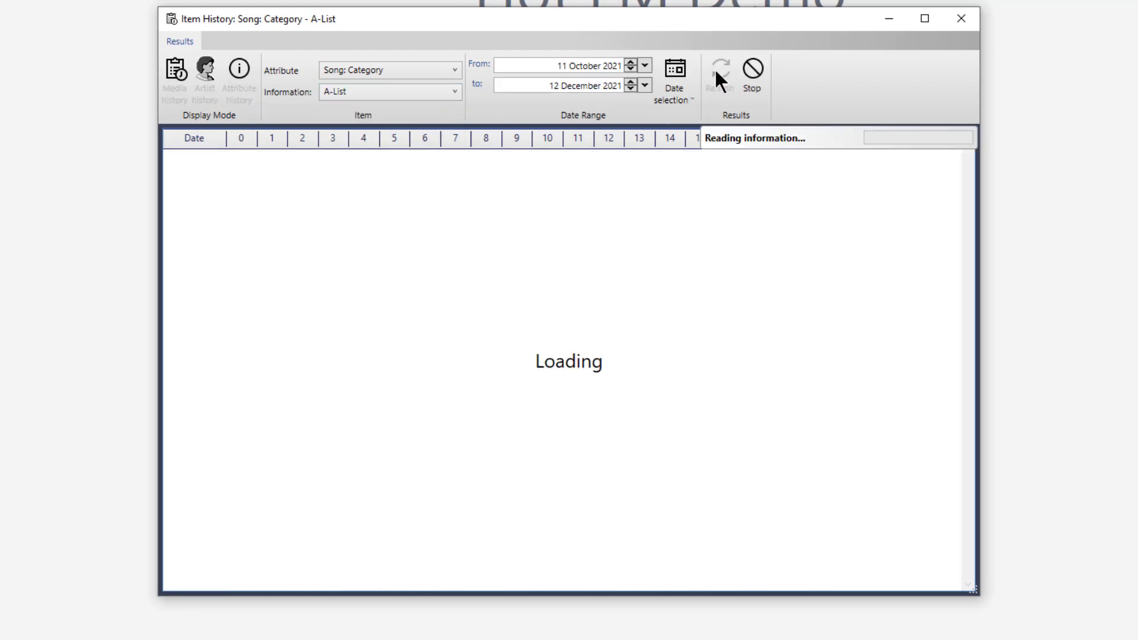